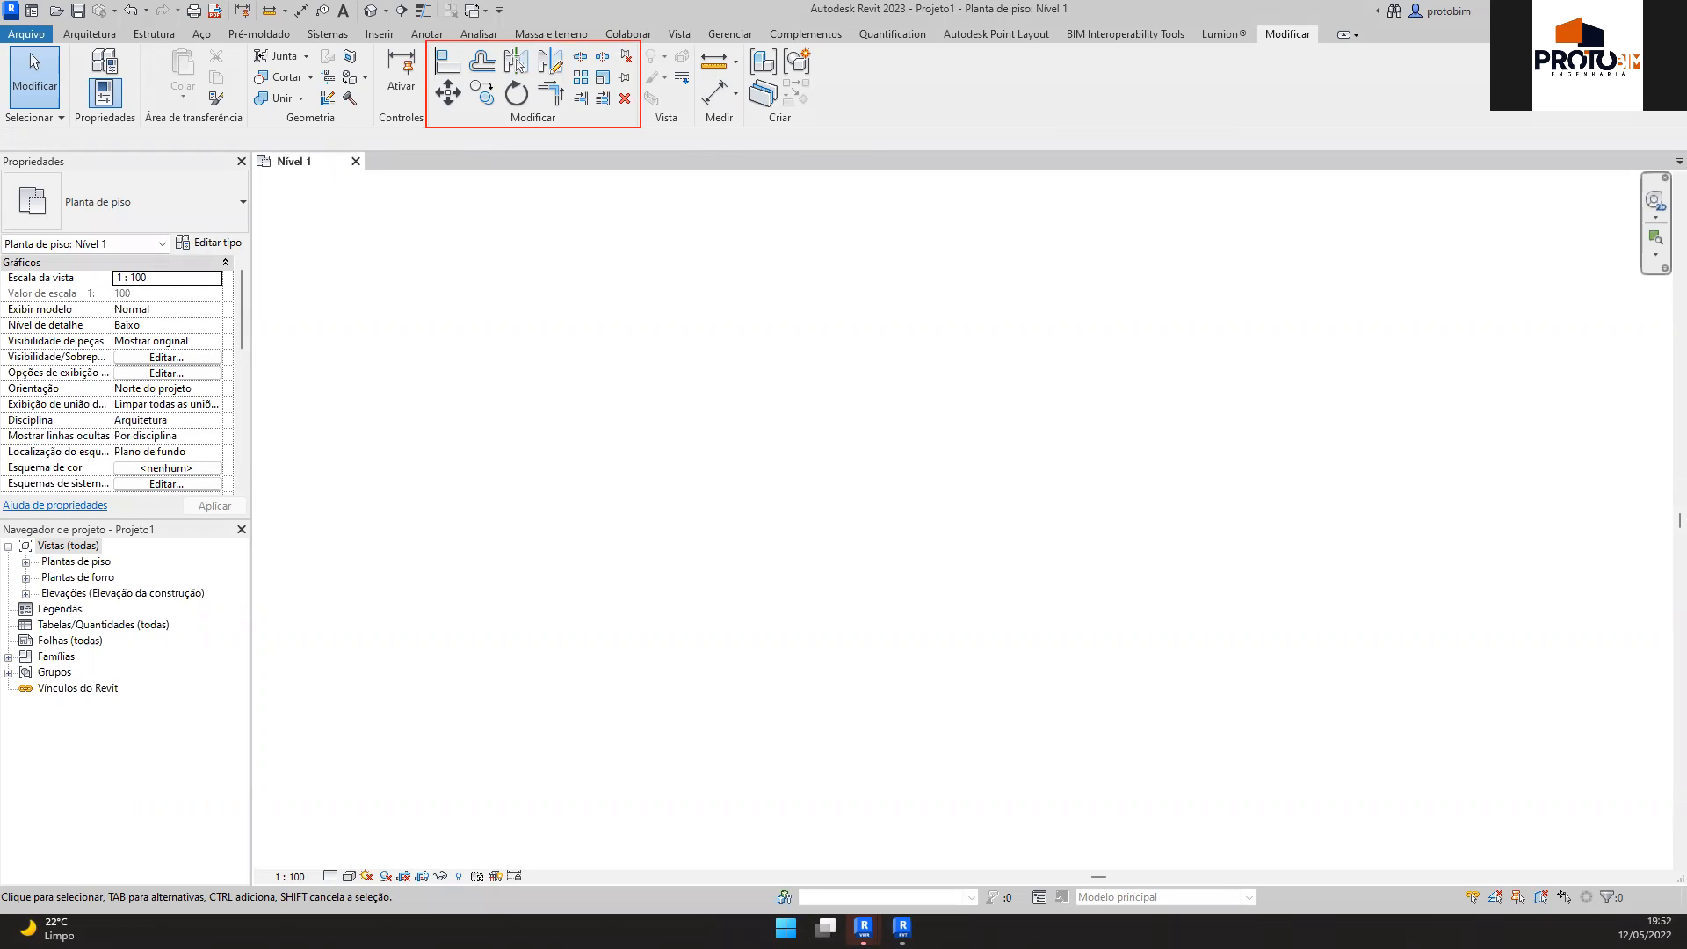
left_click_drag(572, 42, 426, 127)
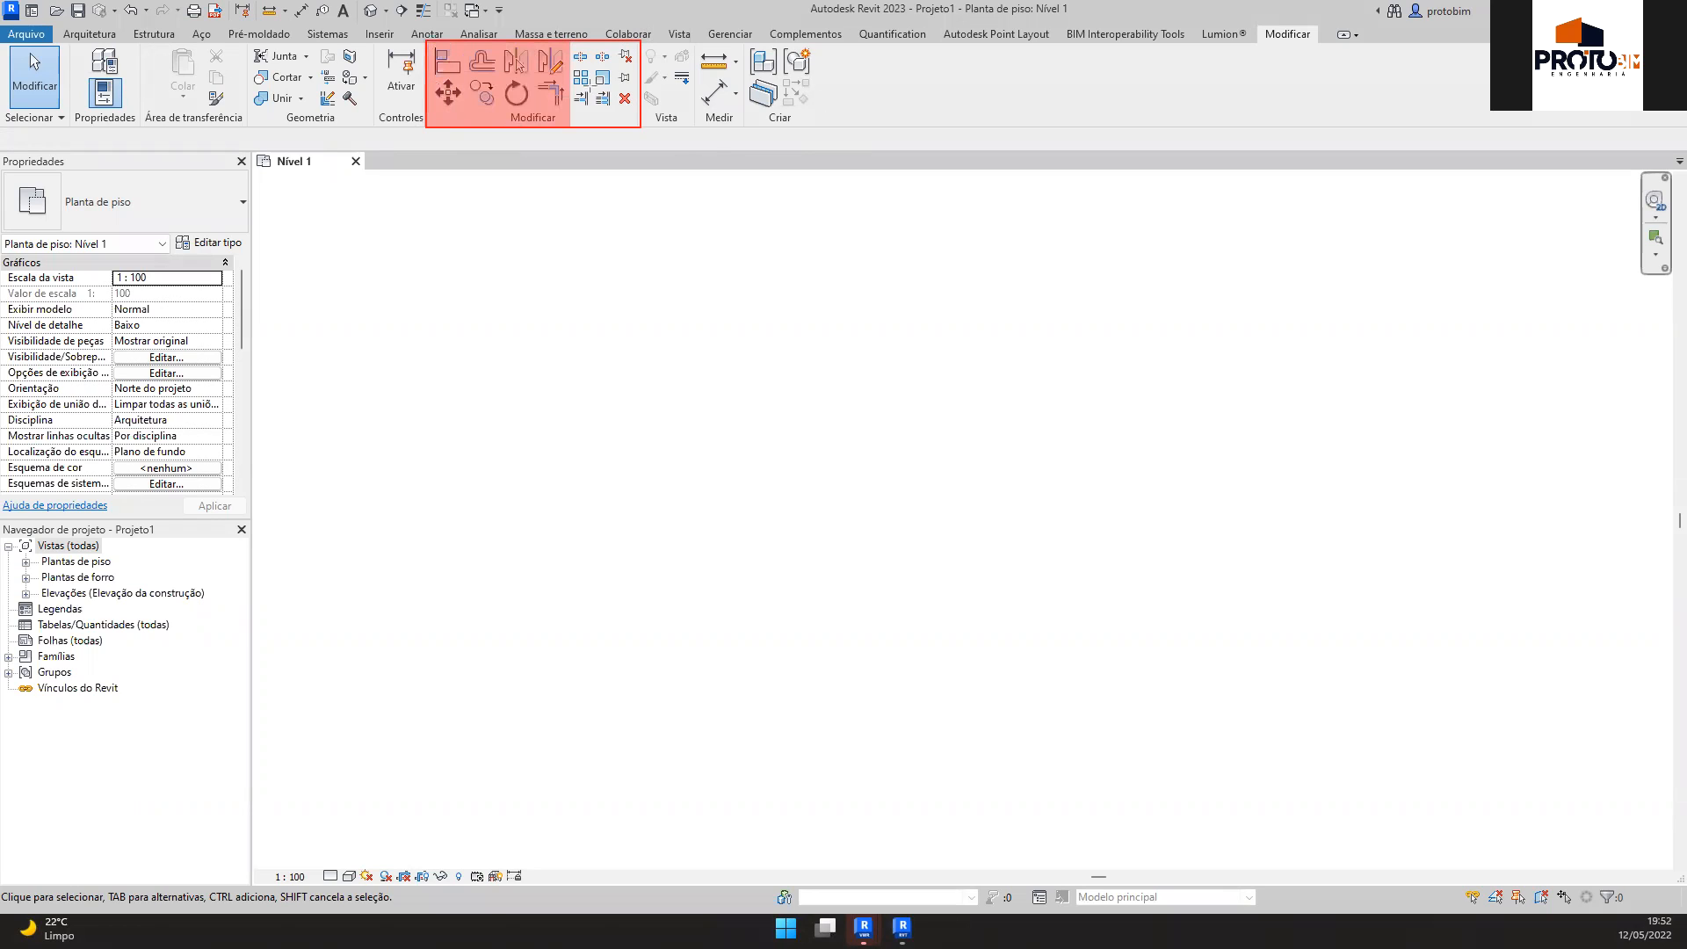
left_click_drag(565, 85, 640, 127)
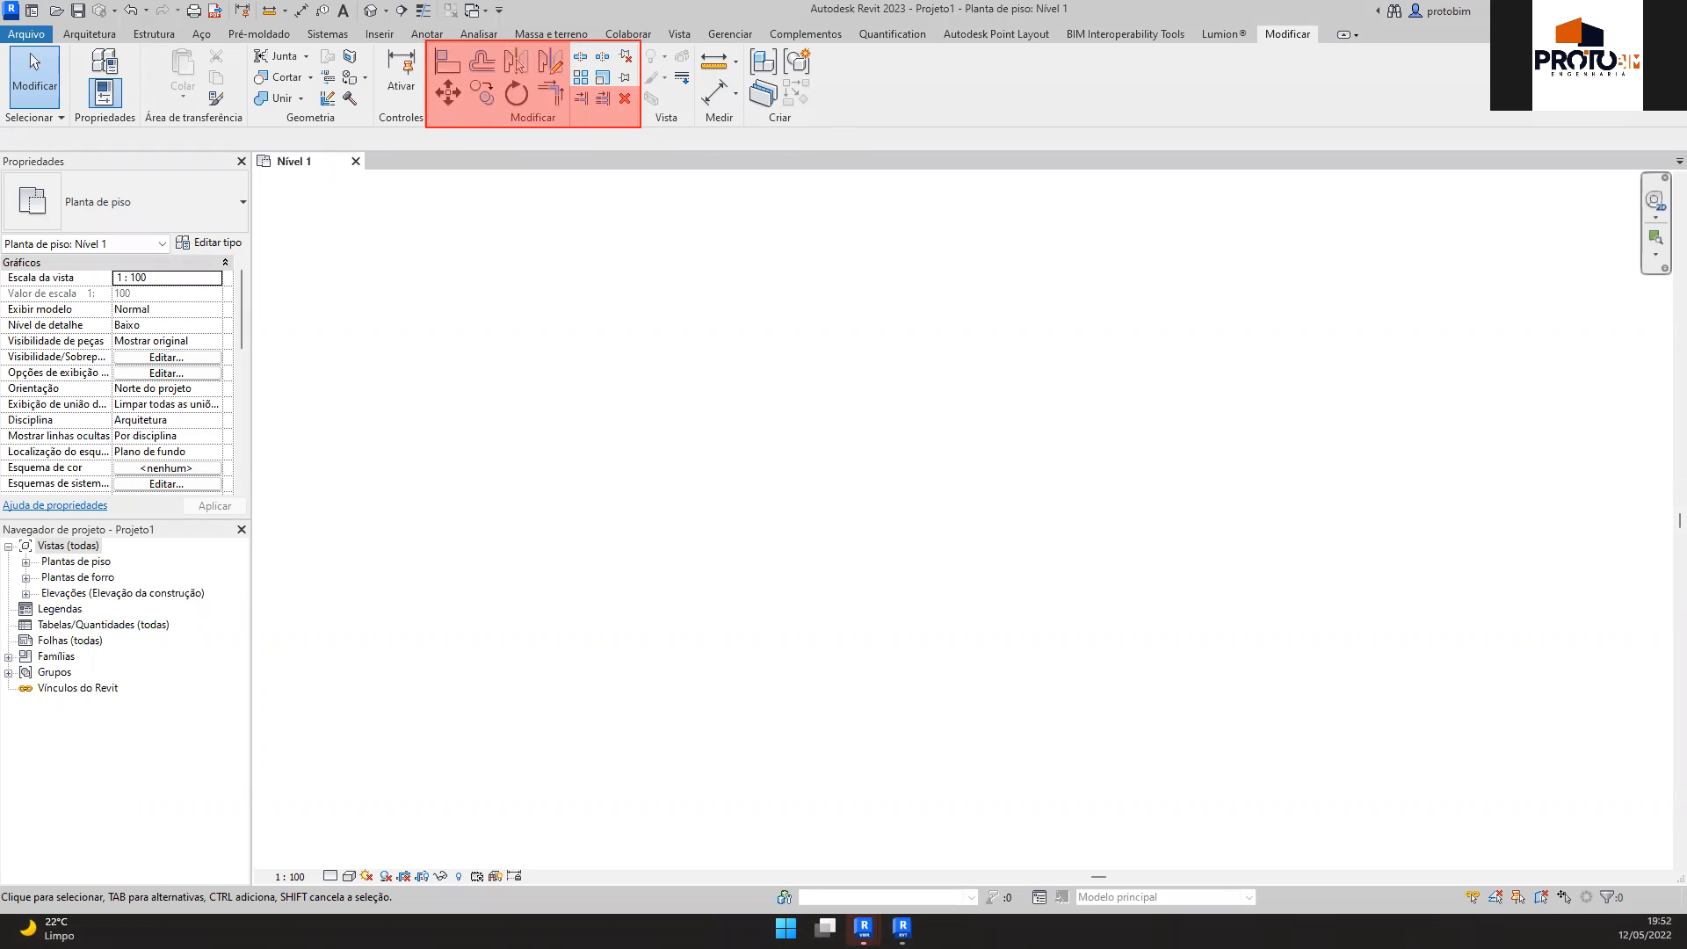
key("Escape")
Draw two short horizontal generic 200 mm walls, one above the other, with an unconnected height of 8000
key("w")
key("a")
left_click(747, 437)
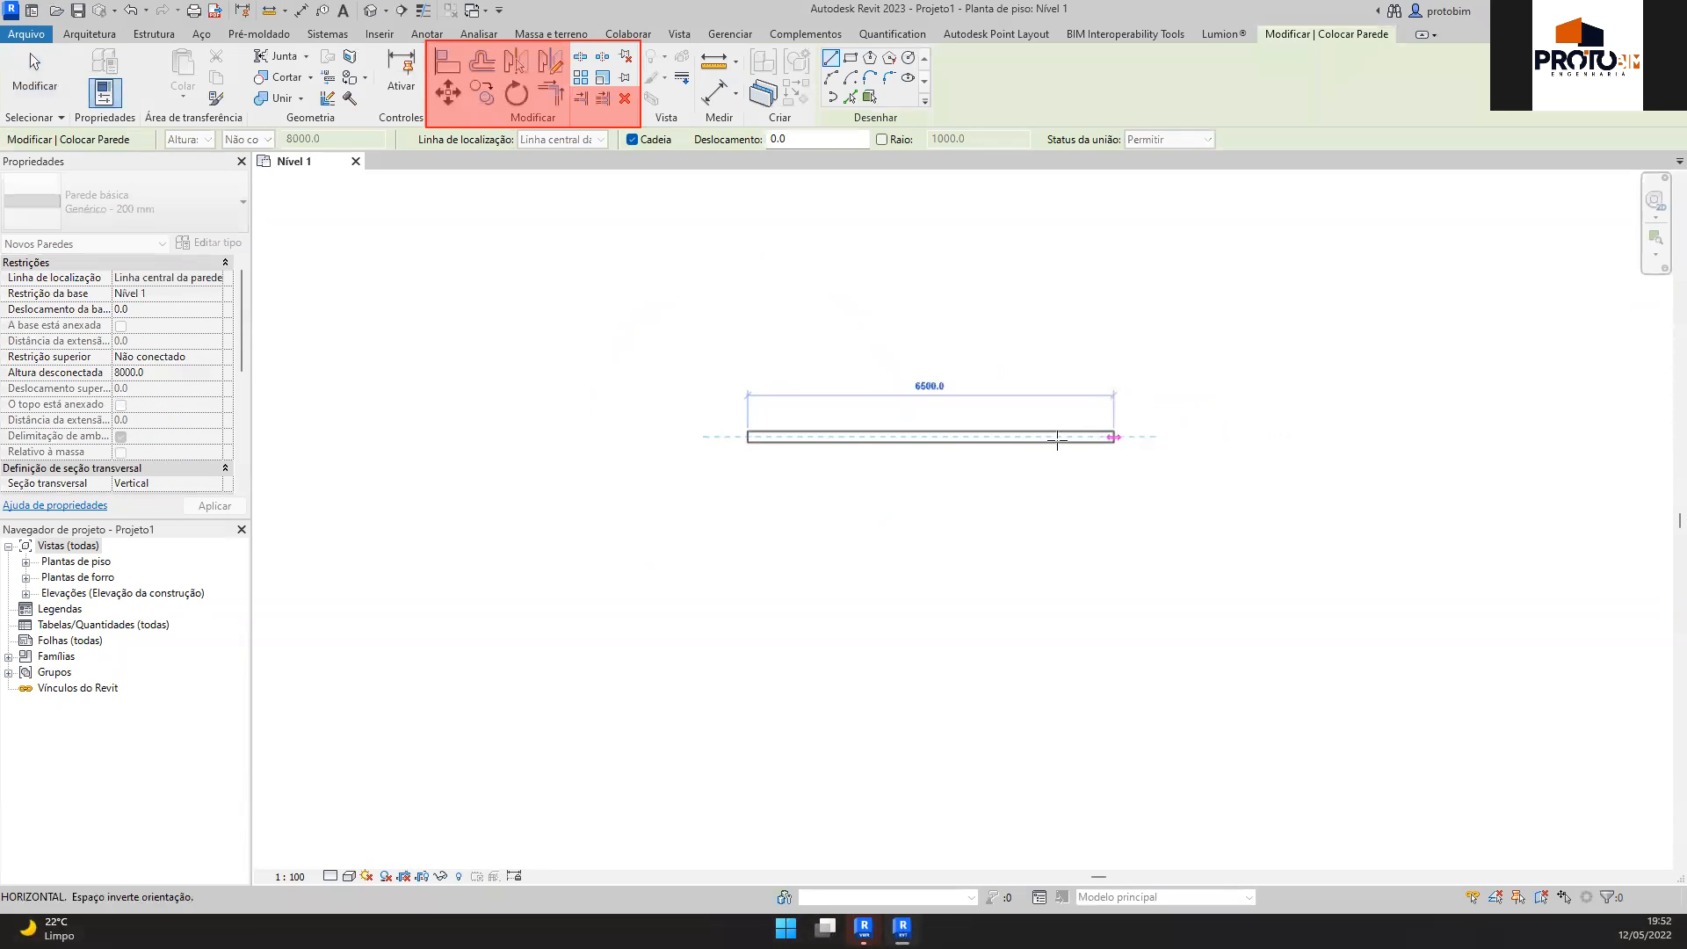
left_click(850, 436)
scroll(745, 497, "up", 2)
key("Escape")
left_click(746, 549)
left_click(1019, 548)
key("Escape")
middle_click_drag(1294, 469, 1050, 580)
middle_click_drag(1077, 493, 1046, 507)
middle_click_drag(767, 526, 960, 508)
scroll(960, 509, "up", 1)
key("Escape")
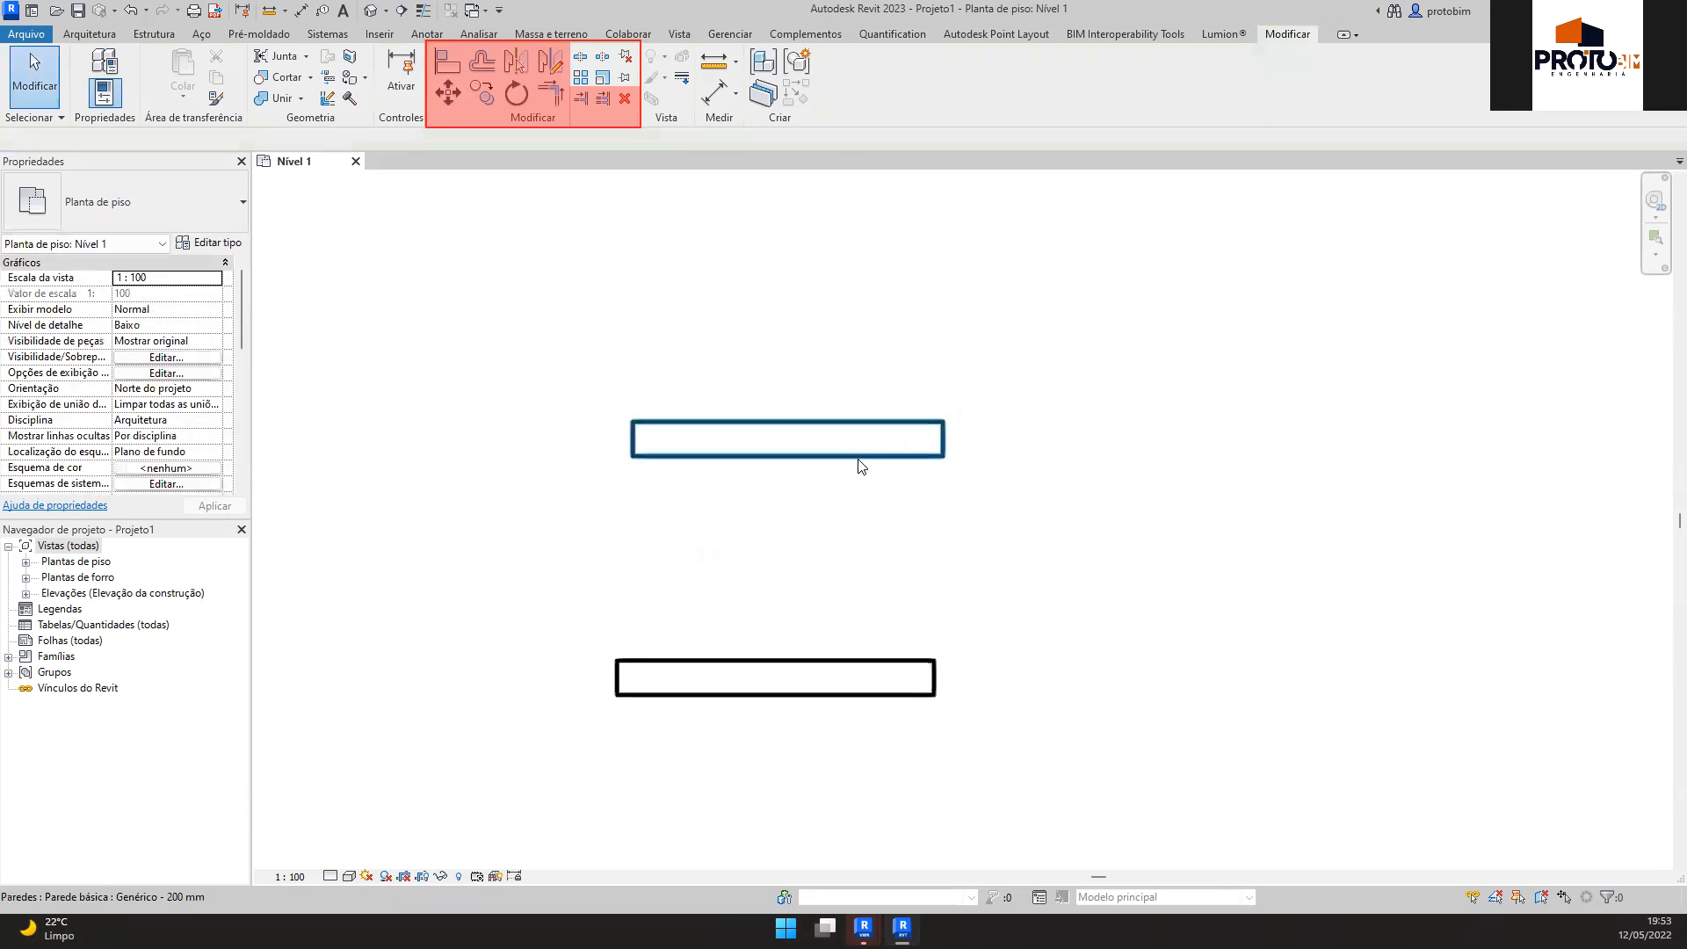
Stretch the upper wall's right end outward until the wall is about 4480 mm long
left_click(857, 463)
left_click_drag(942, 438, 1403, 439)
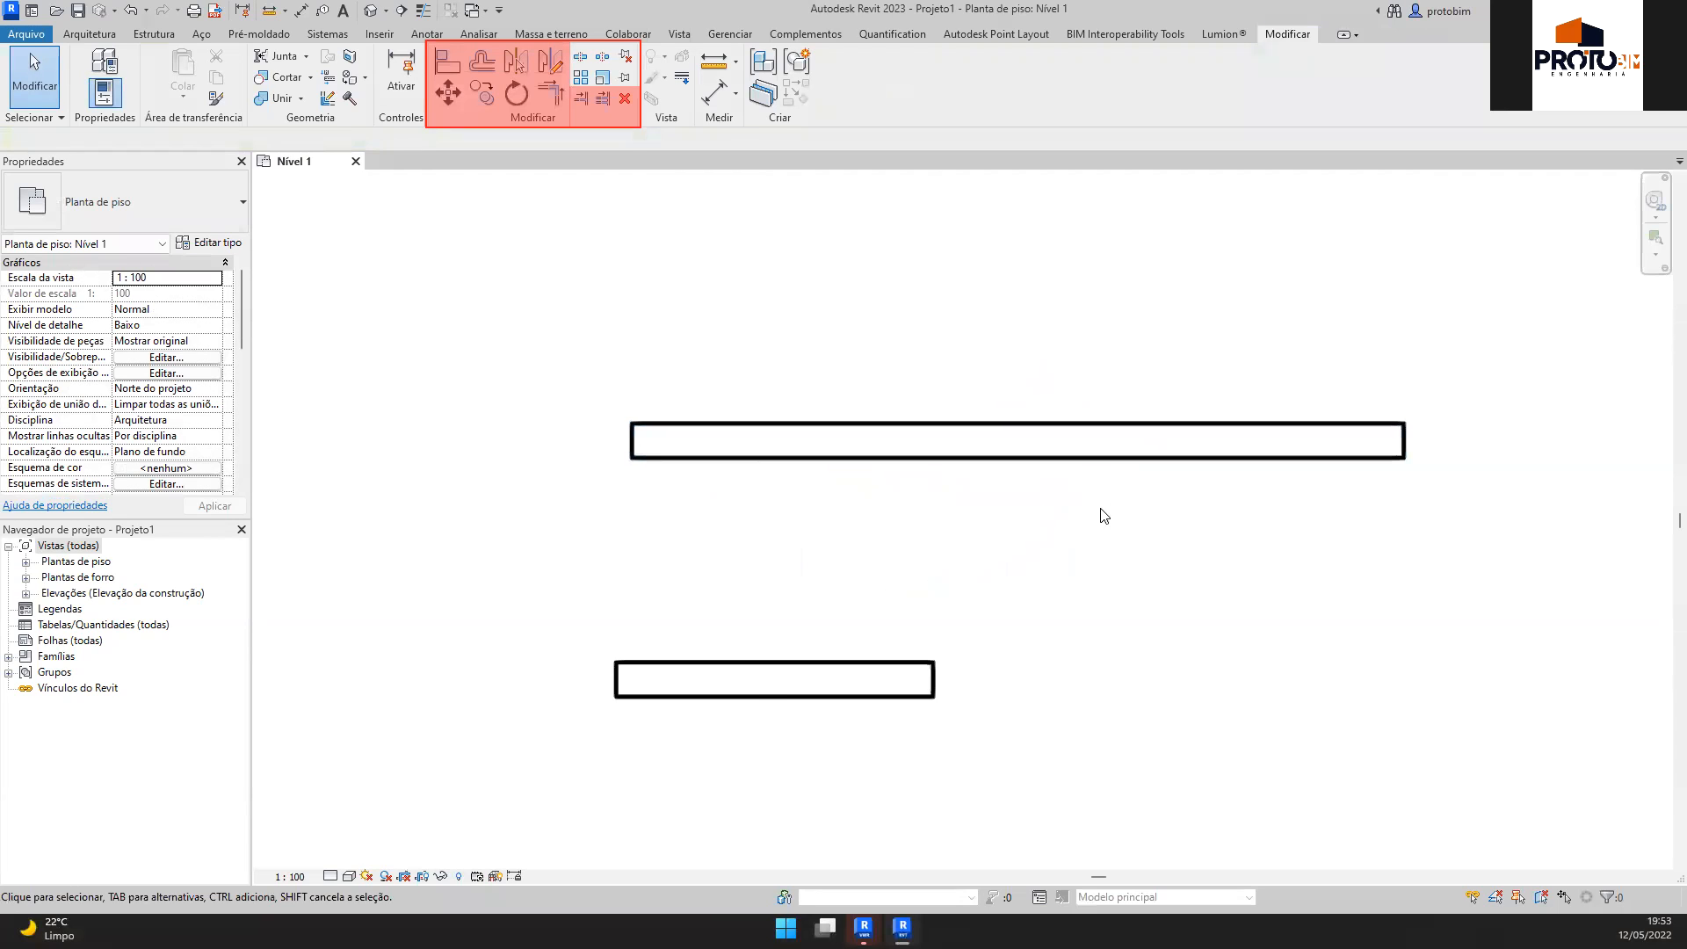
scroll(975, 433, "down", 2)
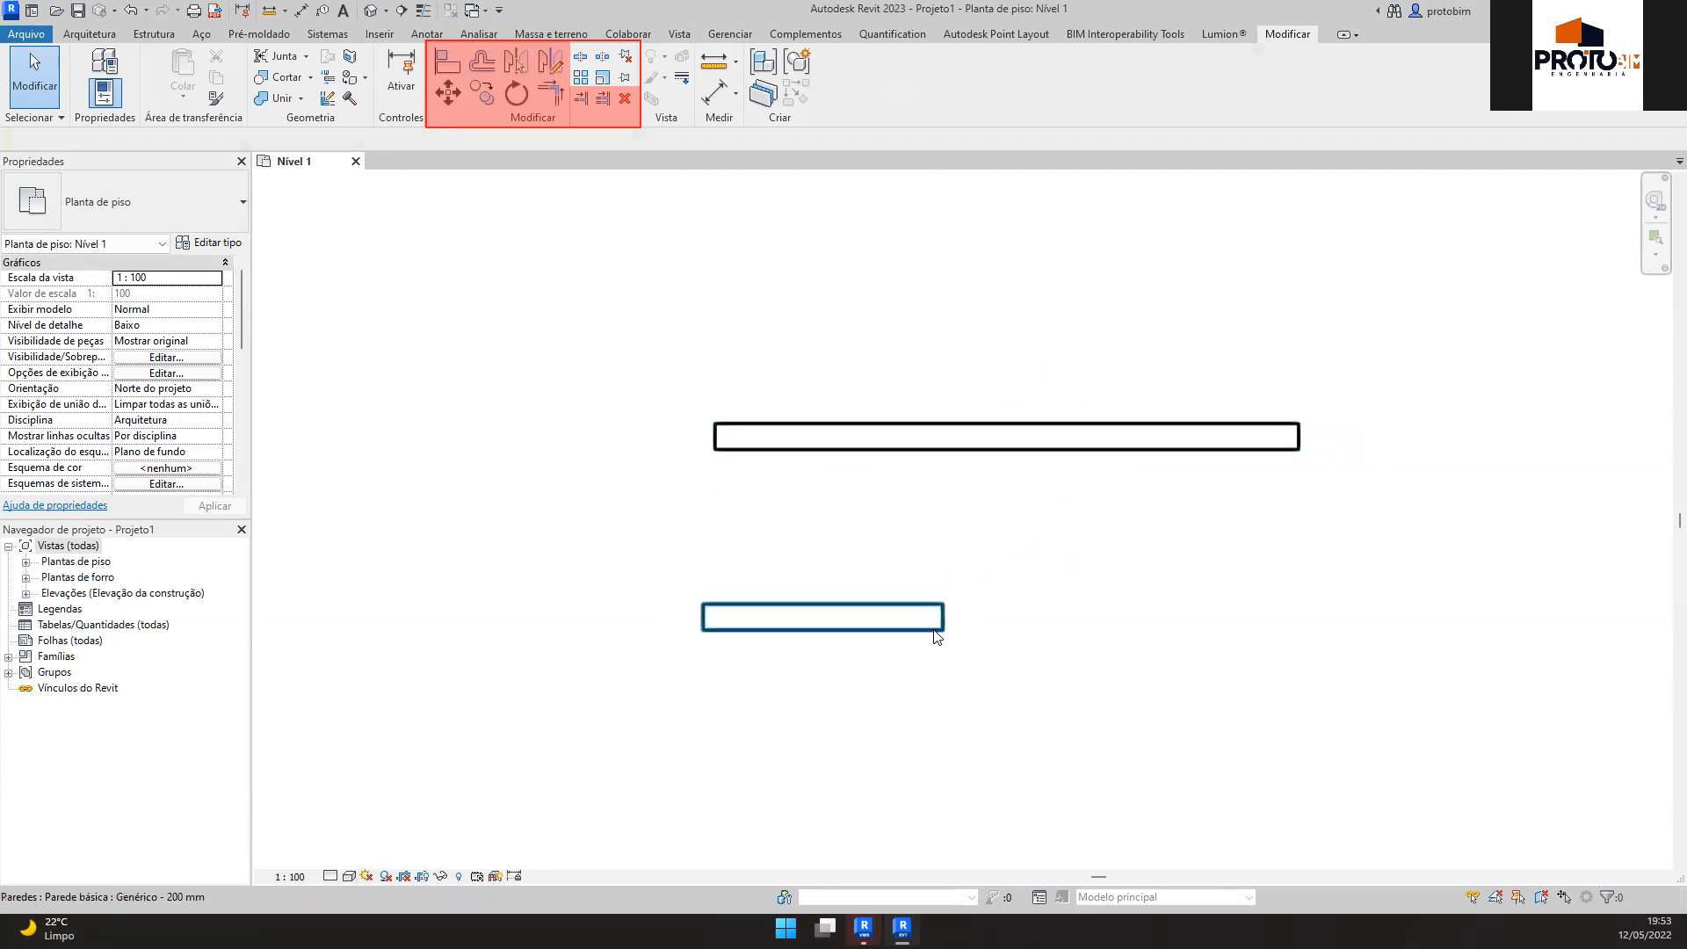
Look up the element ID of the upper wall
left_click(1039, 442)
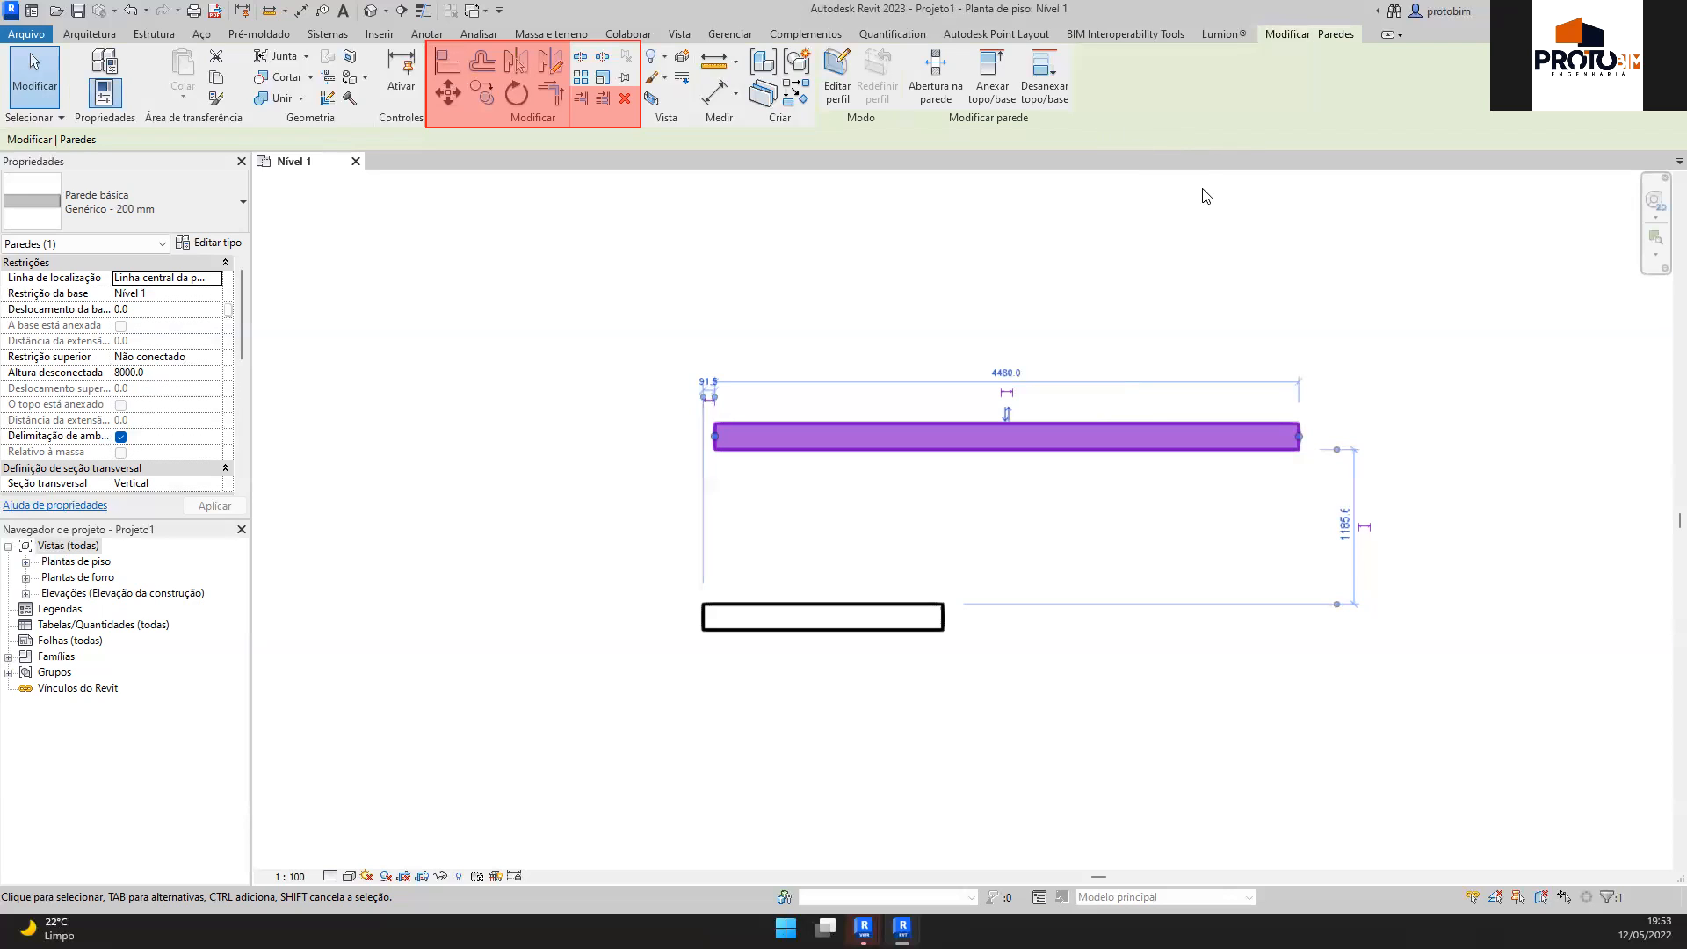
left_click(751, 37)
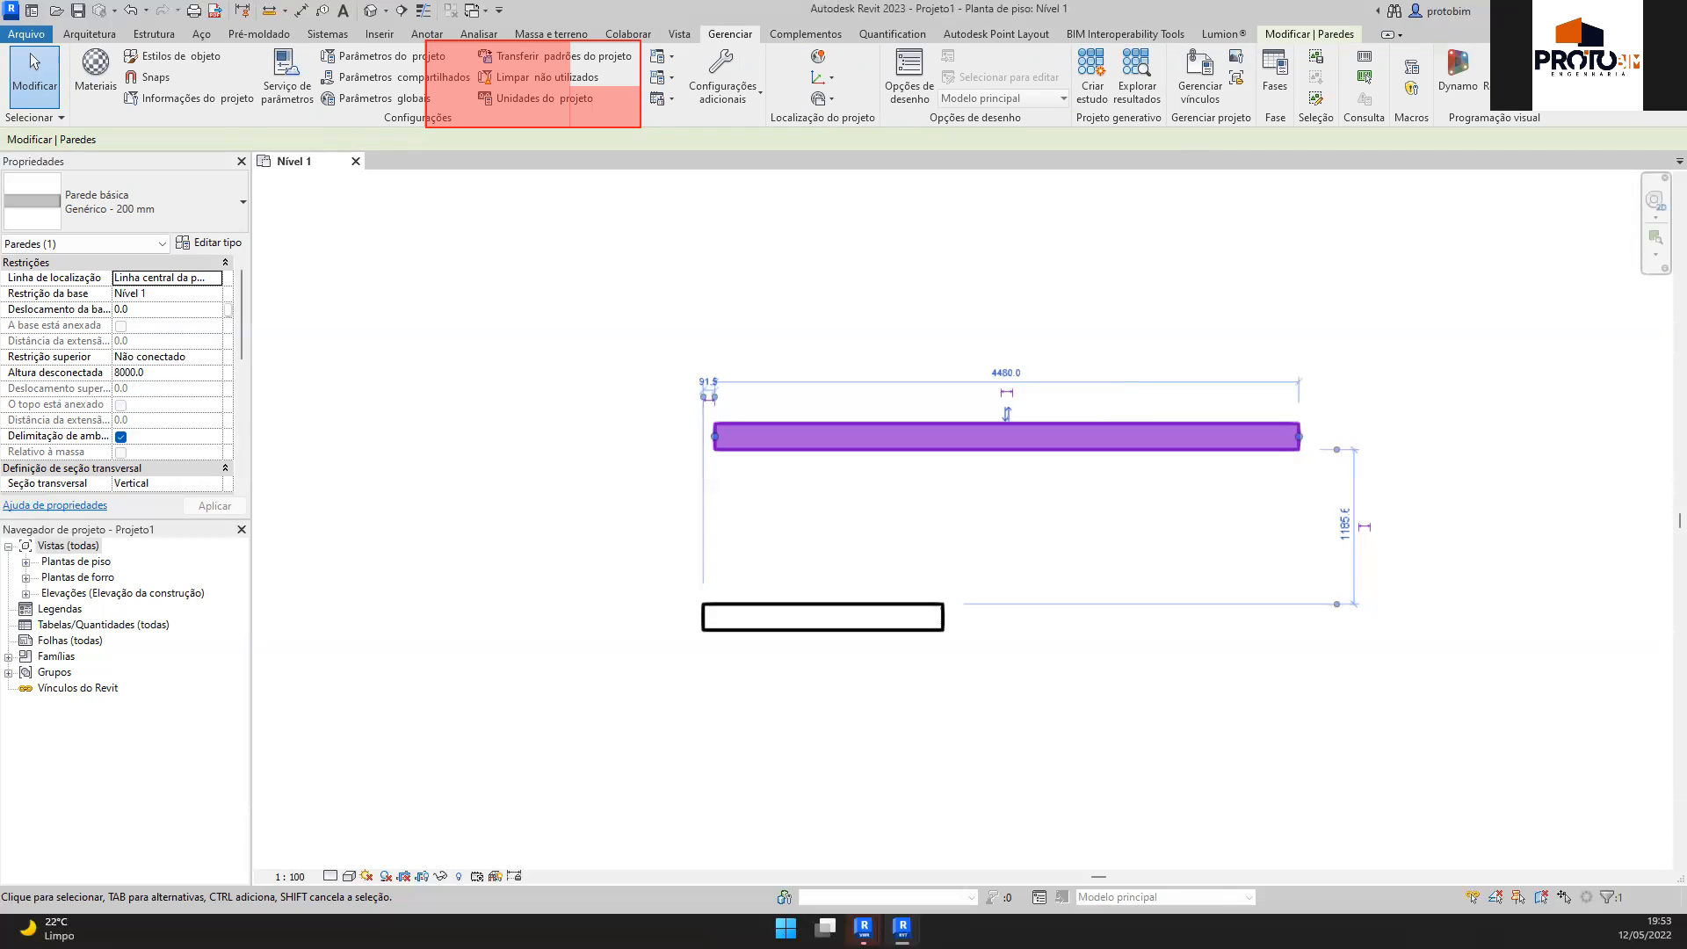
left_click_drag(1344, 39, 1392, 137)
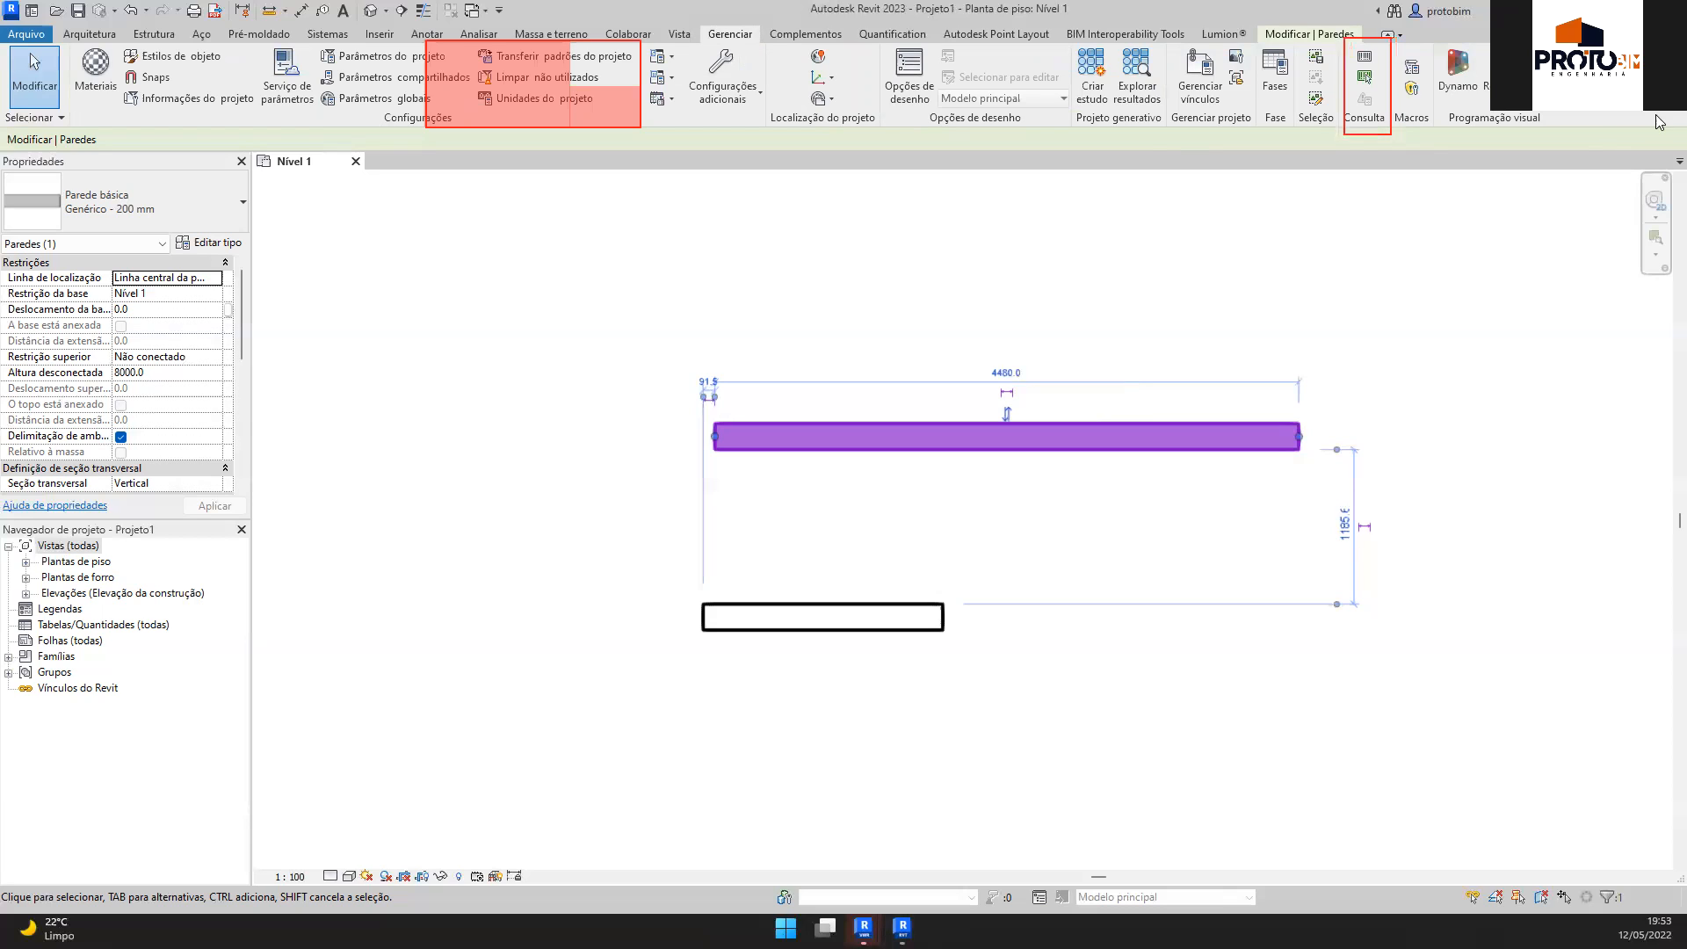
left_click(1367, 60)
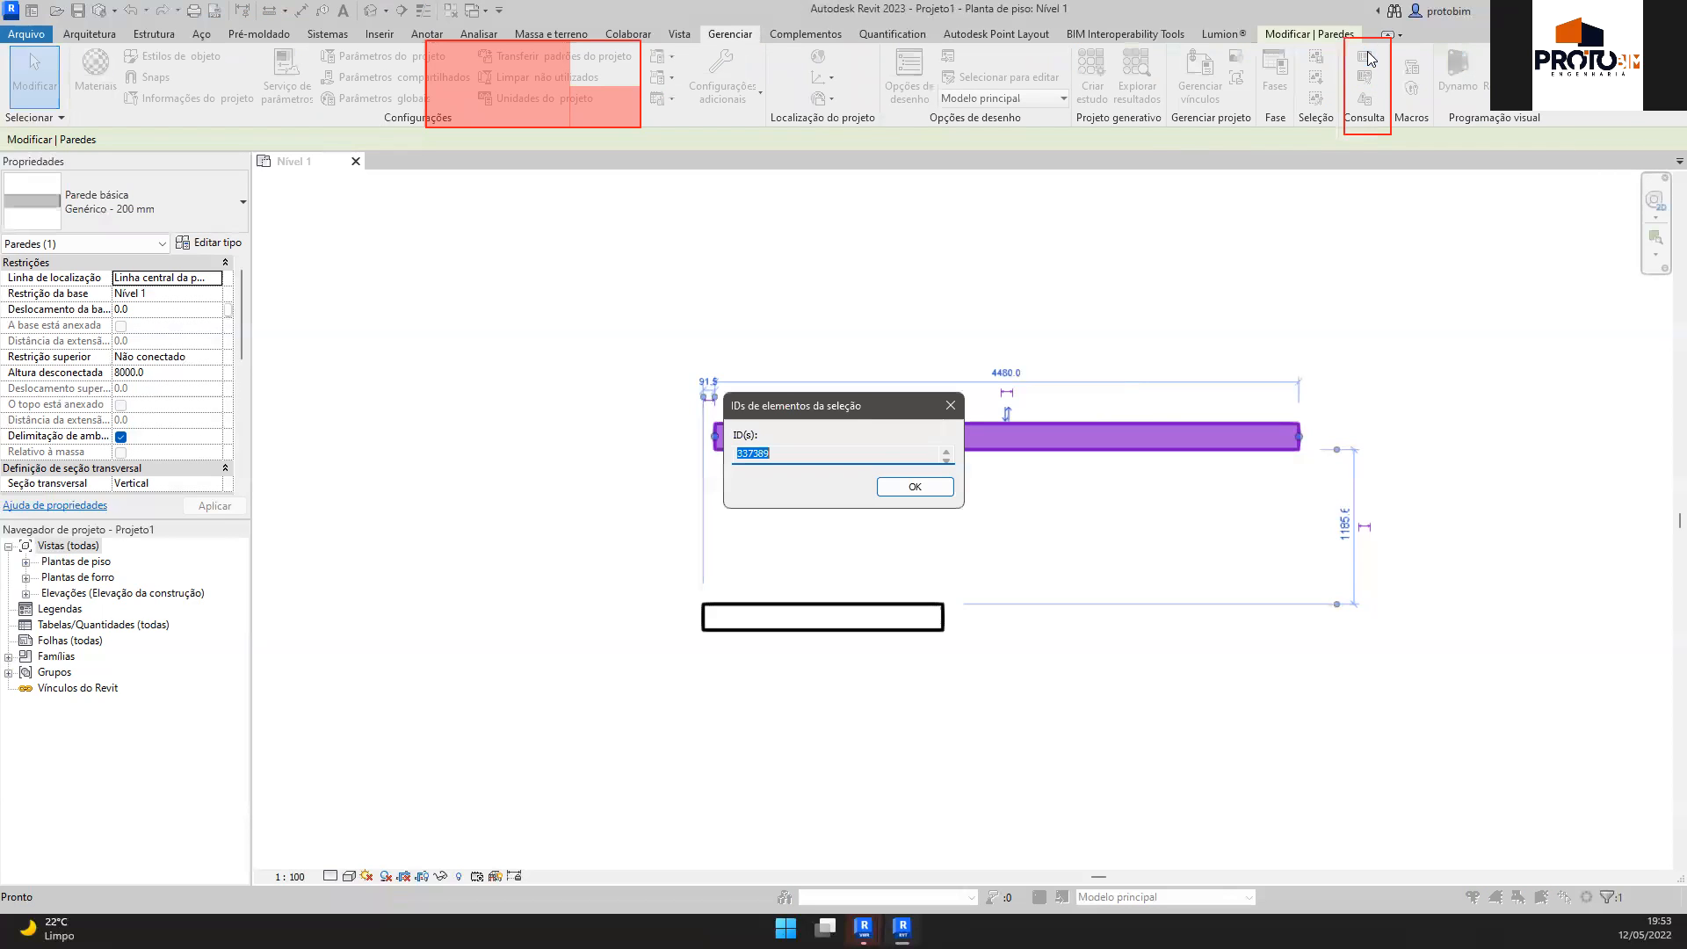
left_click_drag(852, 406, 1379, 233)
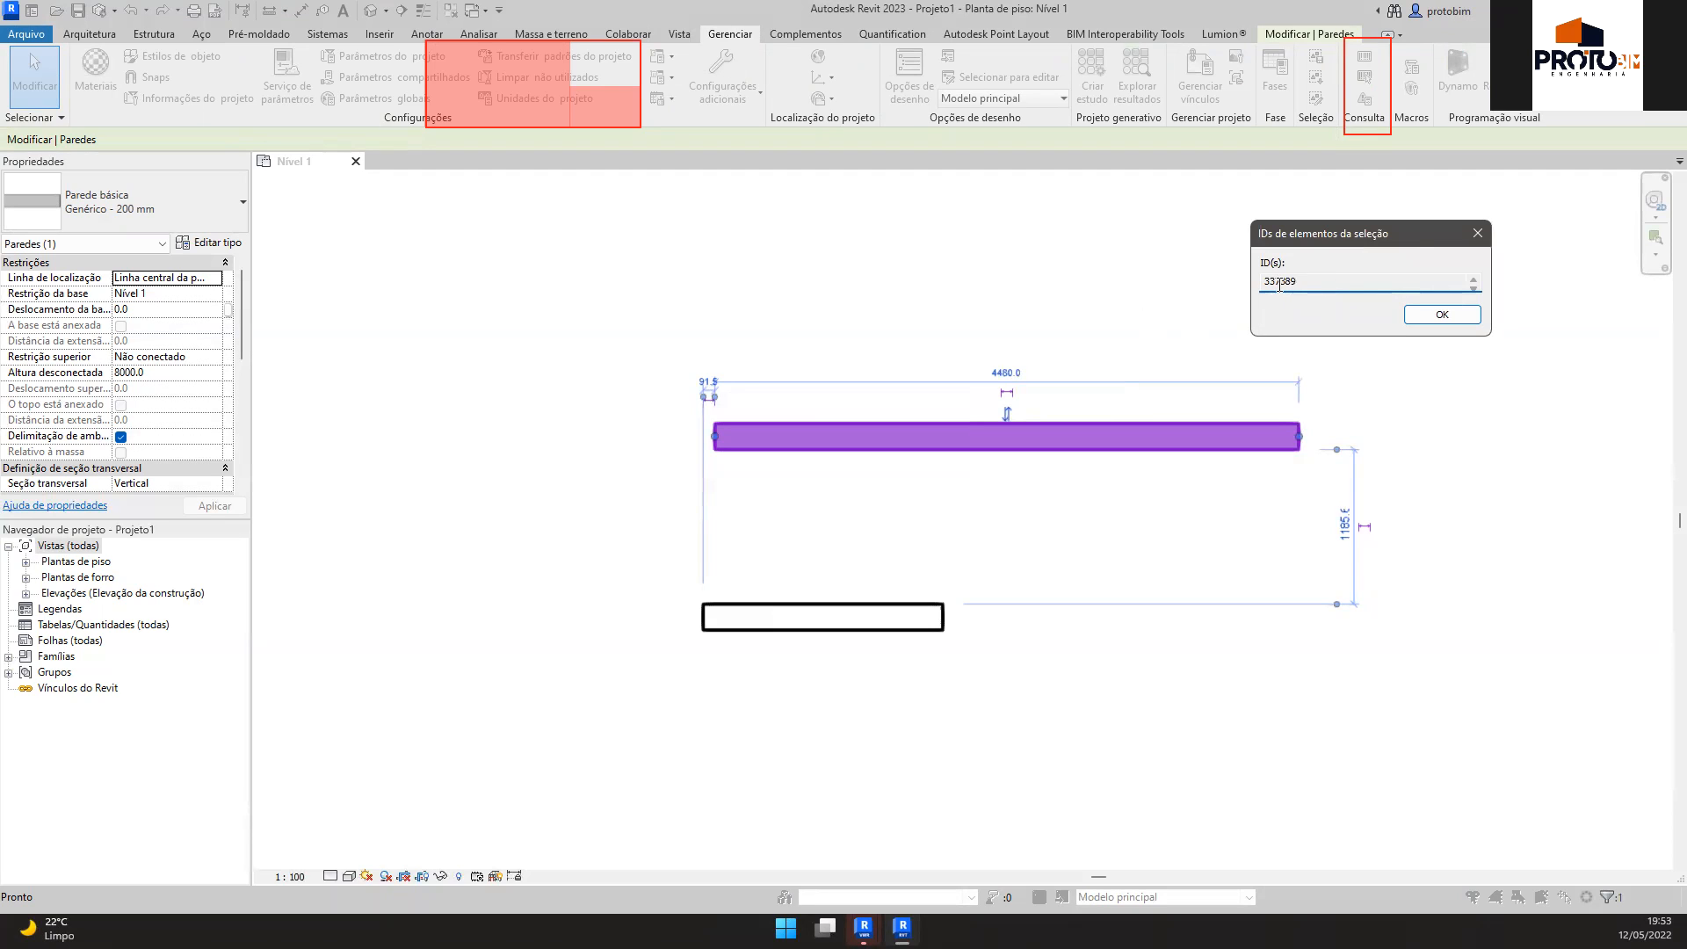
left_click_drag(1318, 283, 1239, 291)
left_click(1441, 314)
Select both horizontal walls and delete them from the floor plan
left_click(1006, 461)
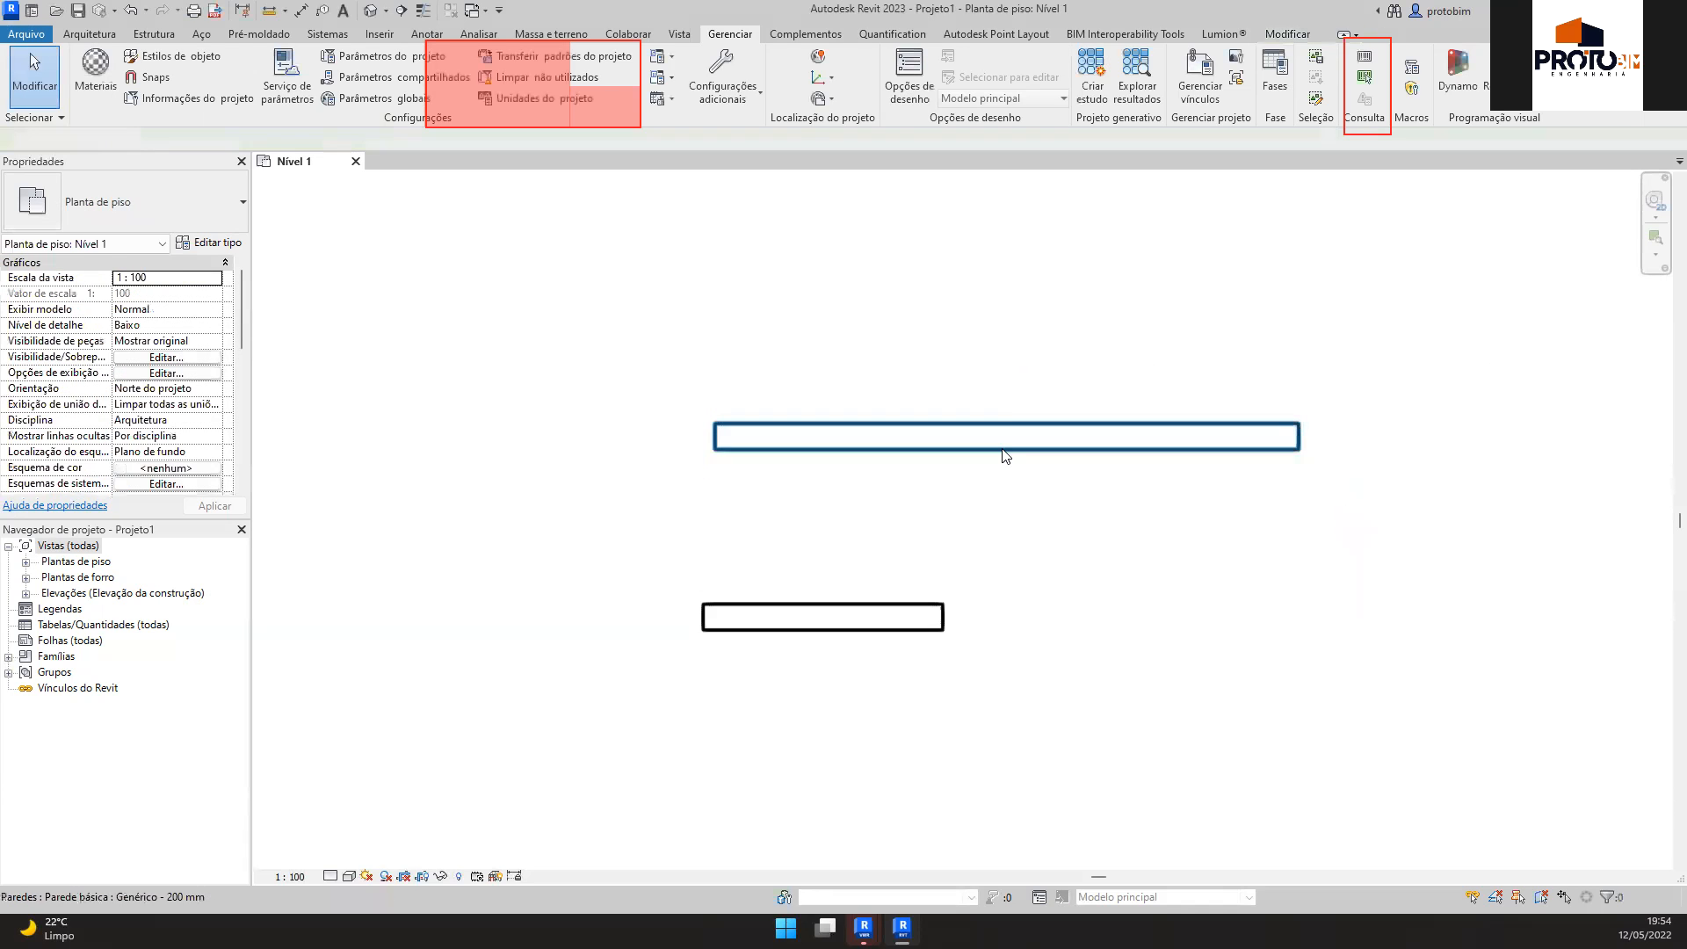
left_click(1057, 427)
left_click_drag(1056, 427, 1103, 379)
left_click(1121, 331)
left_click_drag(1082, 702, 747, 324)
key("Delete")
Draw one long horizontal generic 200 mm wall across the upper part of the floor plan
key("w")
key("a")
left_click(749, 363)
left_click(1416, 363)
key("Escape")
scroll(1148, 402, "down", 2)
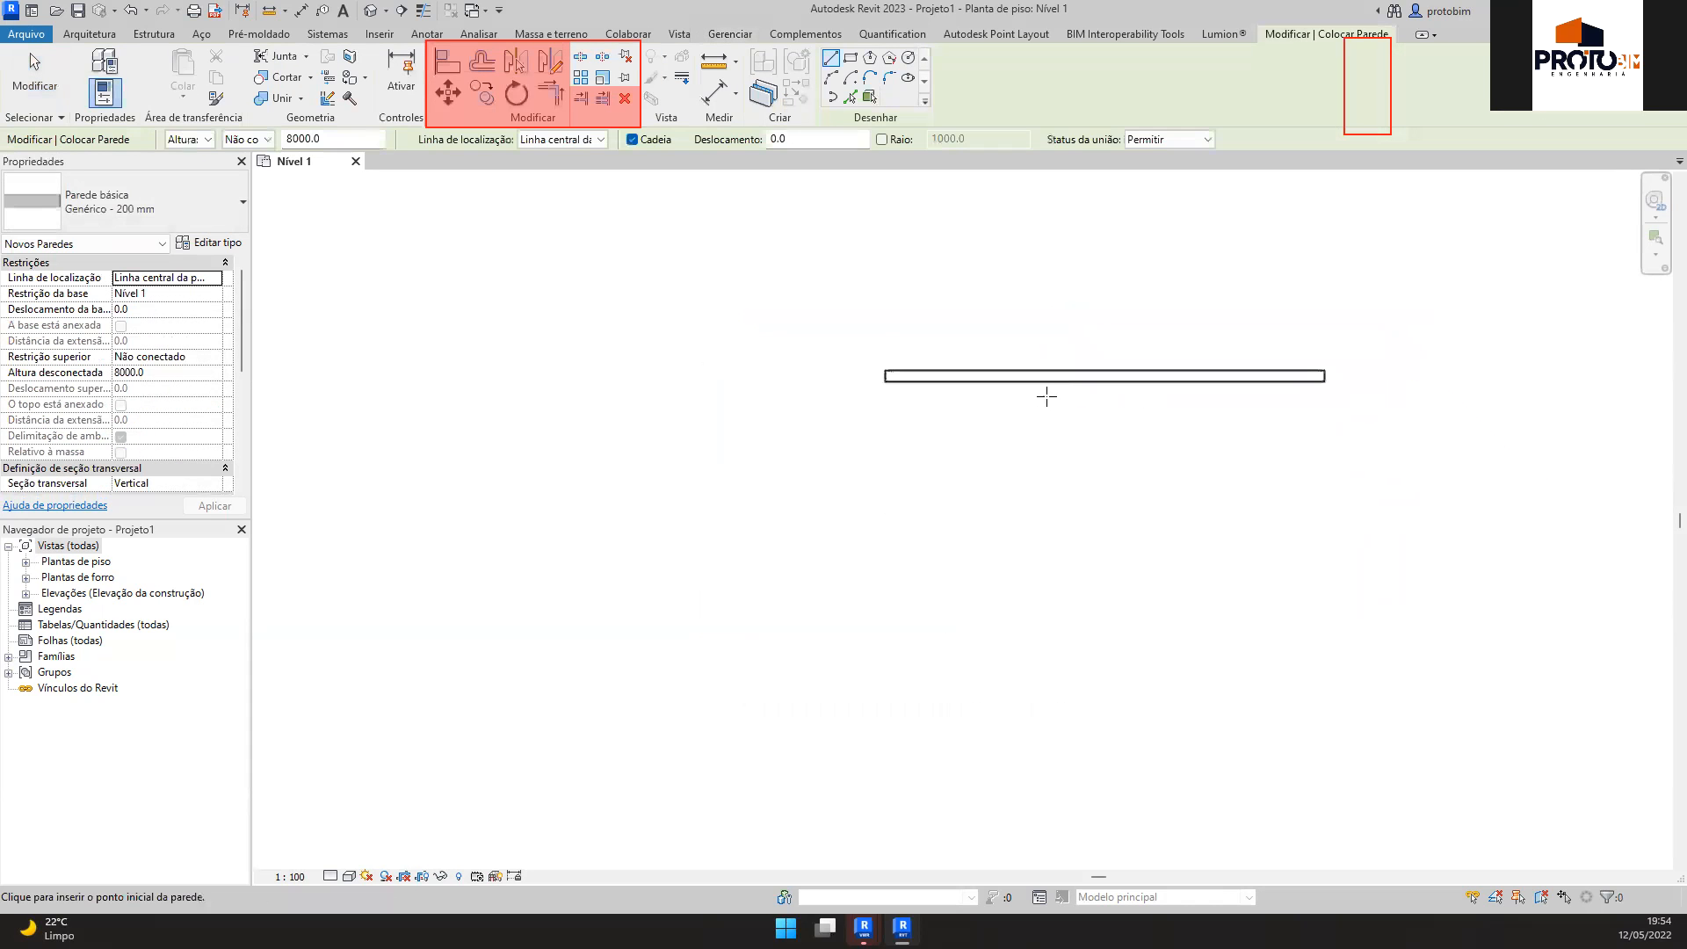
Draw two inner walls down from the long wall and close the right room with bottom and right walls
left_click(1037, 379)
left_click(1037, 583)
key("Escape")
left_click(1192, 381)
left_click(1195, 584)
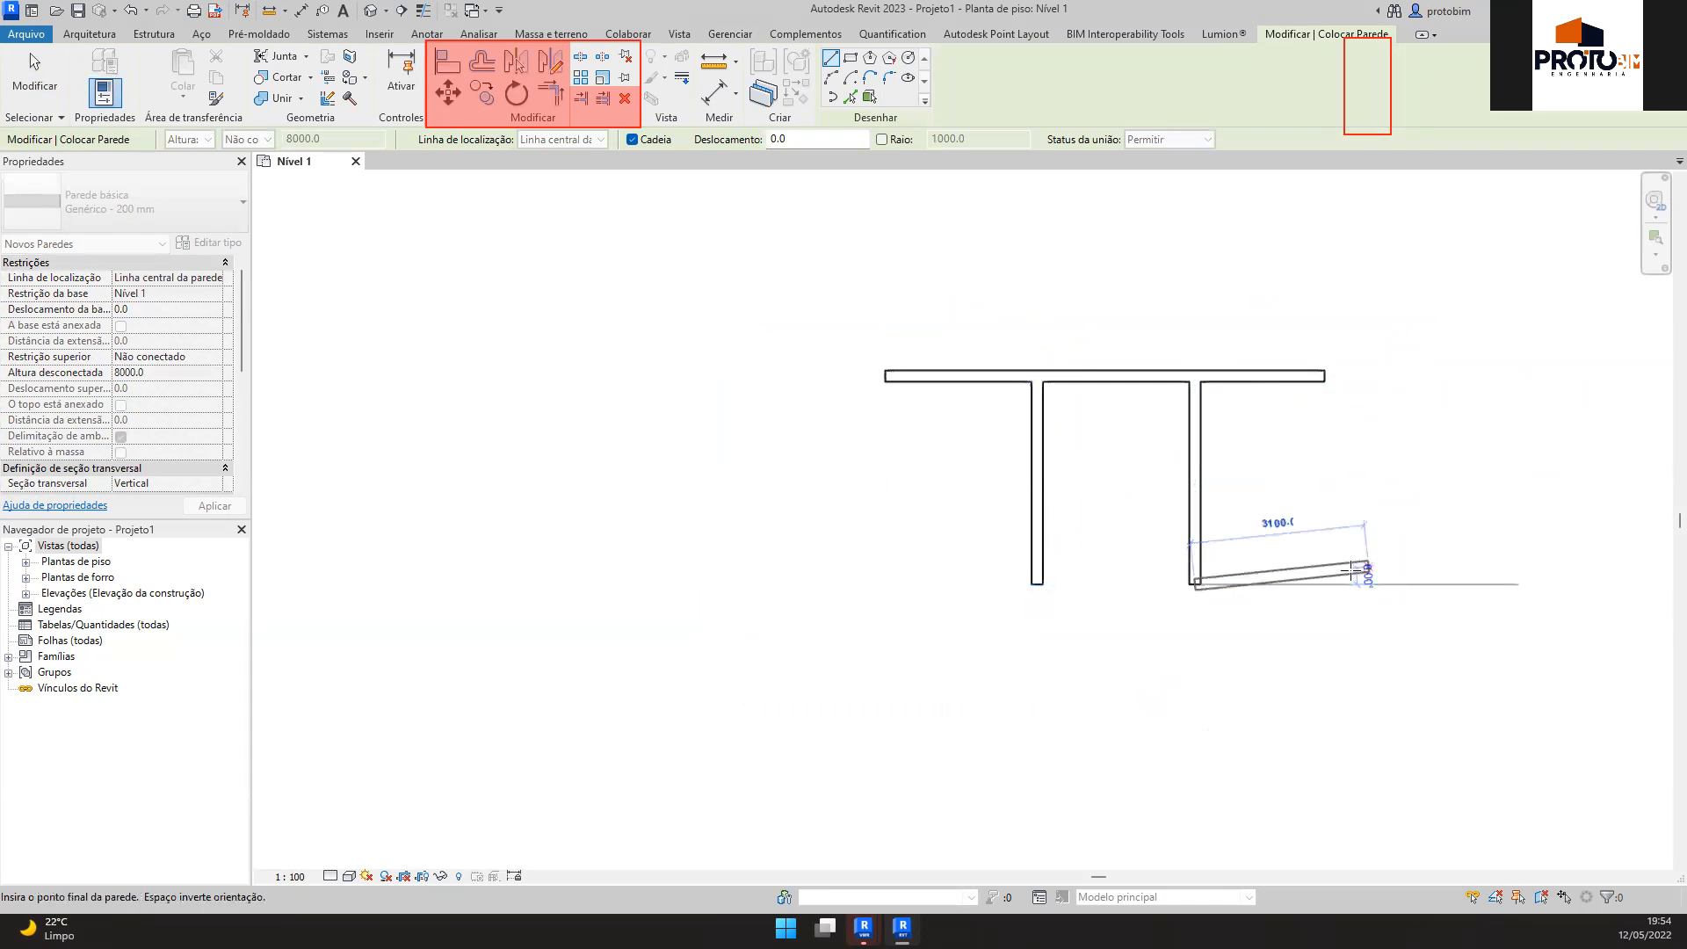
left_click(1322, 584)
left_click(1324, 376)
key("Escape")
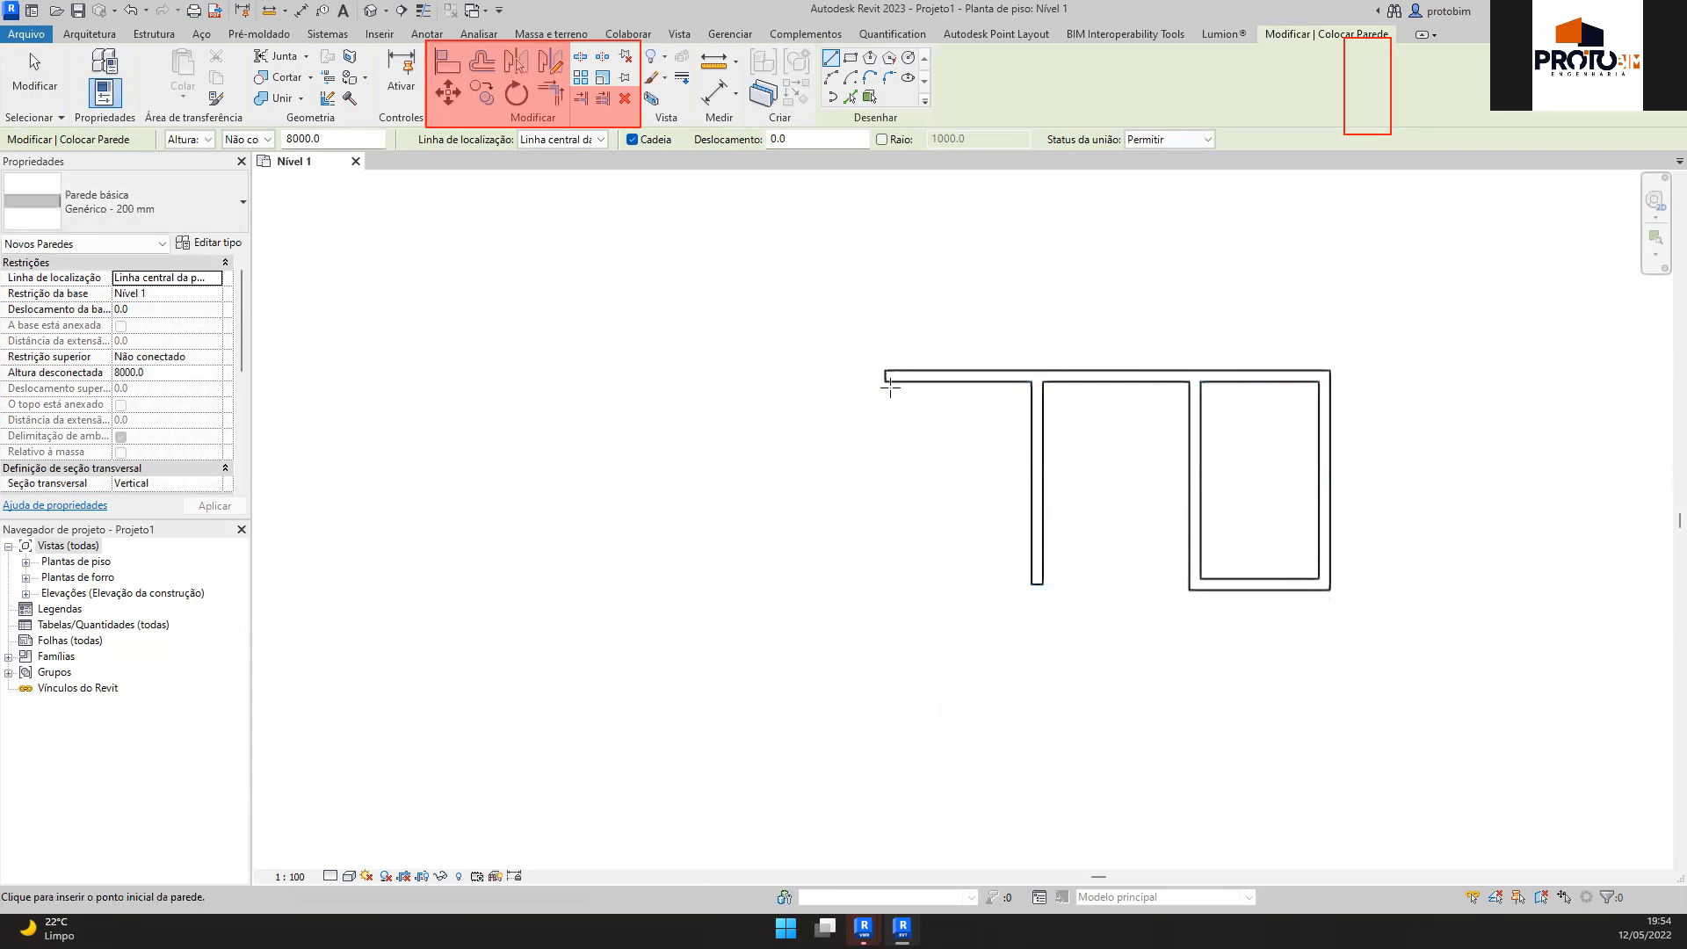
Close the left room with left and bottom walls, giving it an inner depth of about 3500 mm
left_click(886, 376)
left_click(884, 583)
left_click(1036, 583)
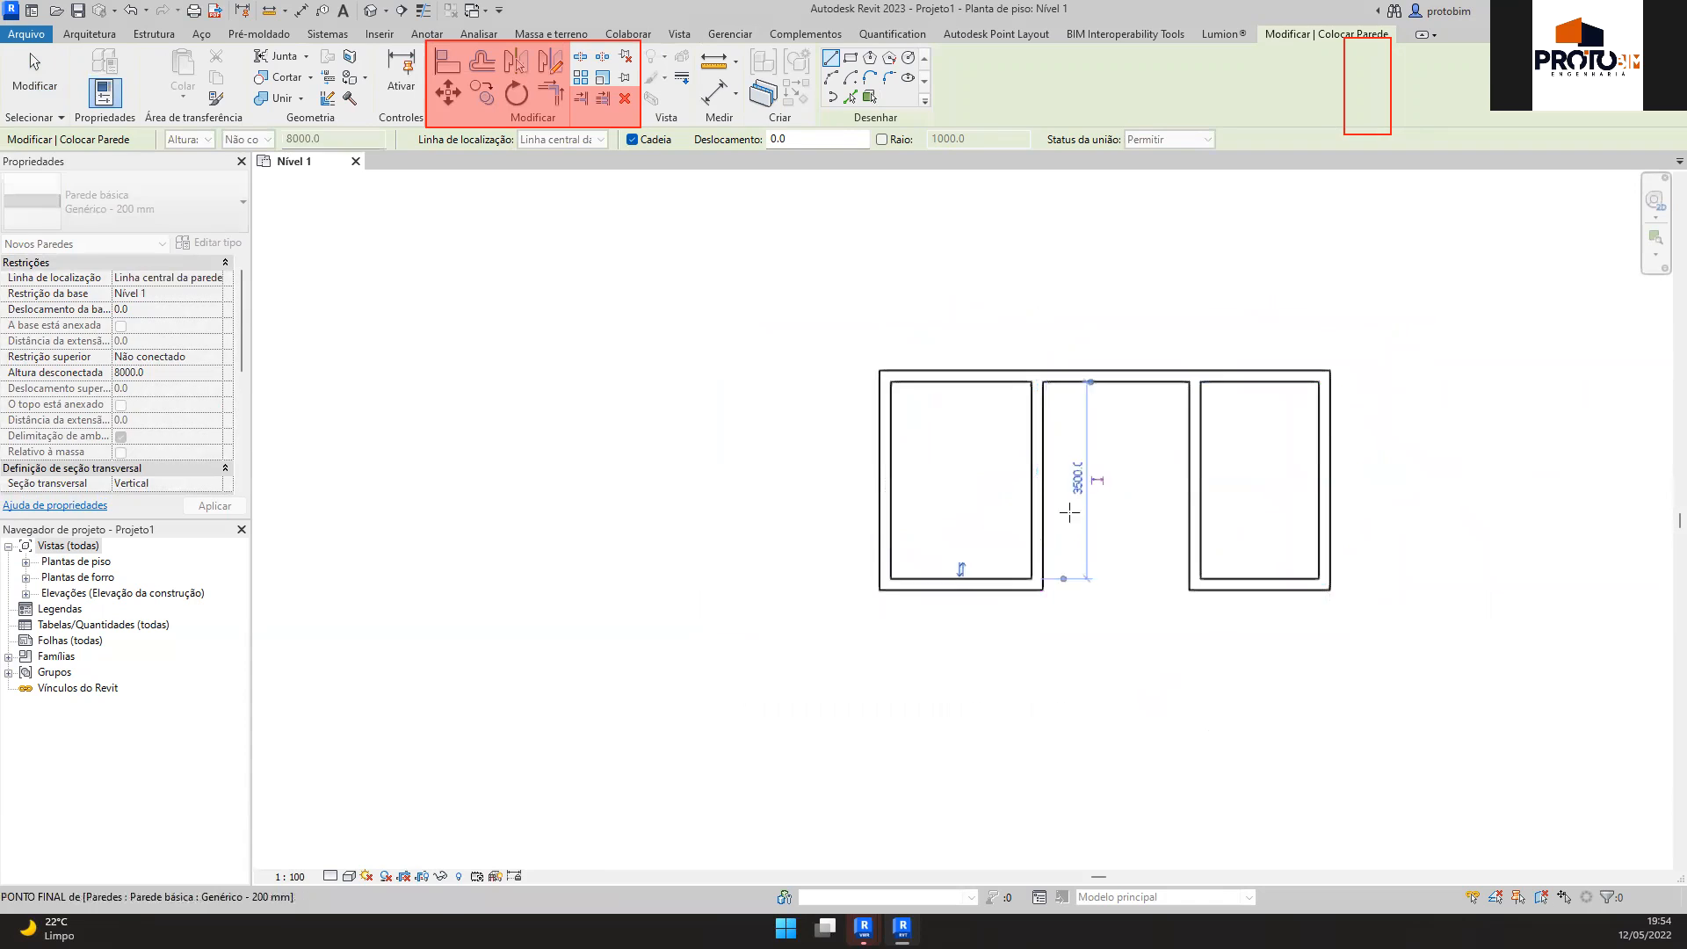
key("Escape")
scroll(1112, 414, "up", 2)
key("Escape")
Place a 0915 x 2134mm single-leaf door near the top of each inner wall, swinging into the left and right rooms
key("d")
key("r")
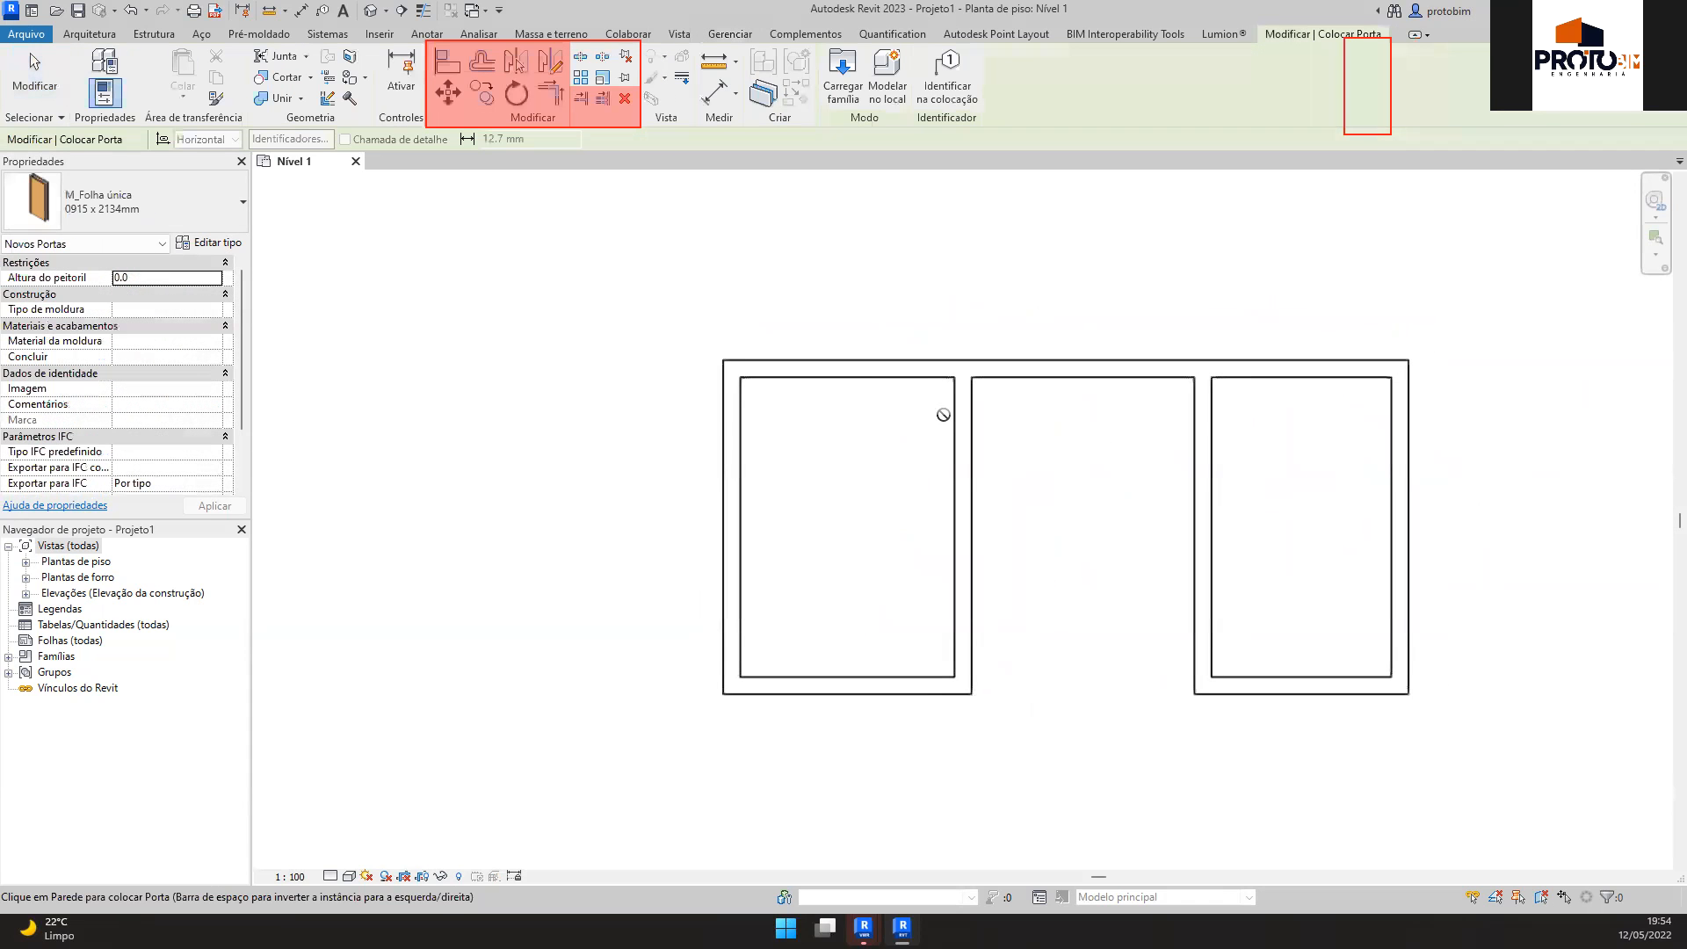
left_click(960, 424)
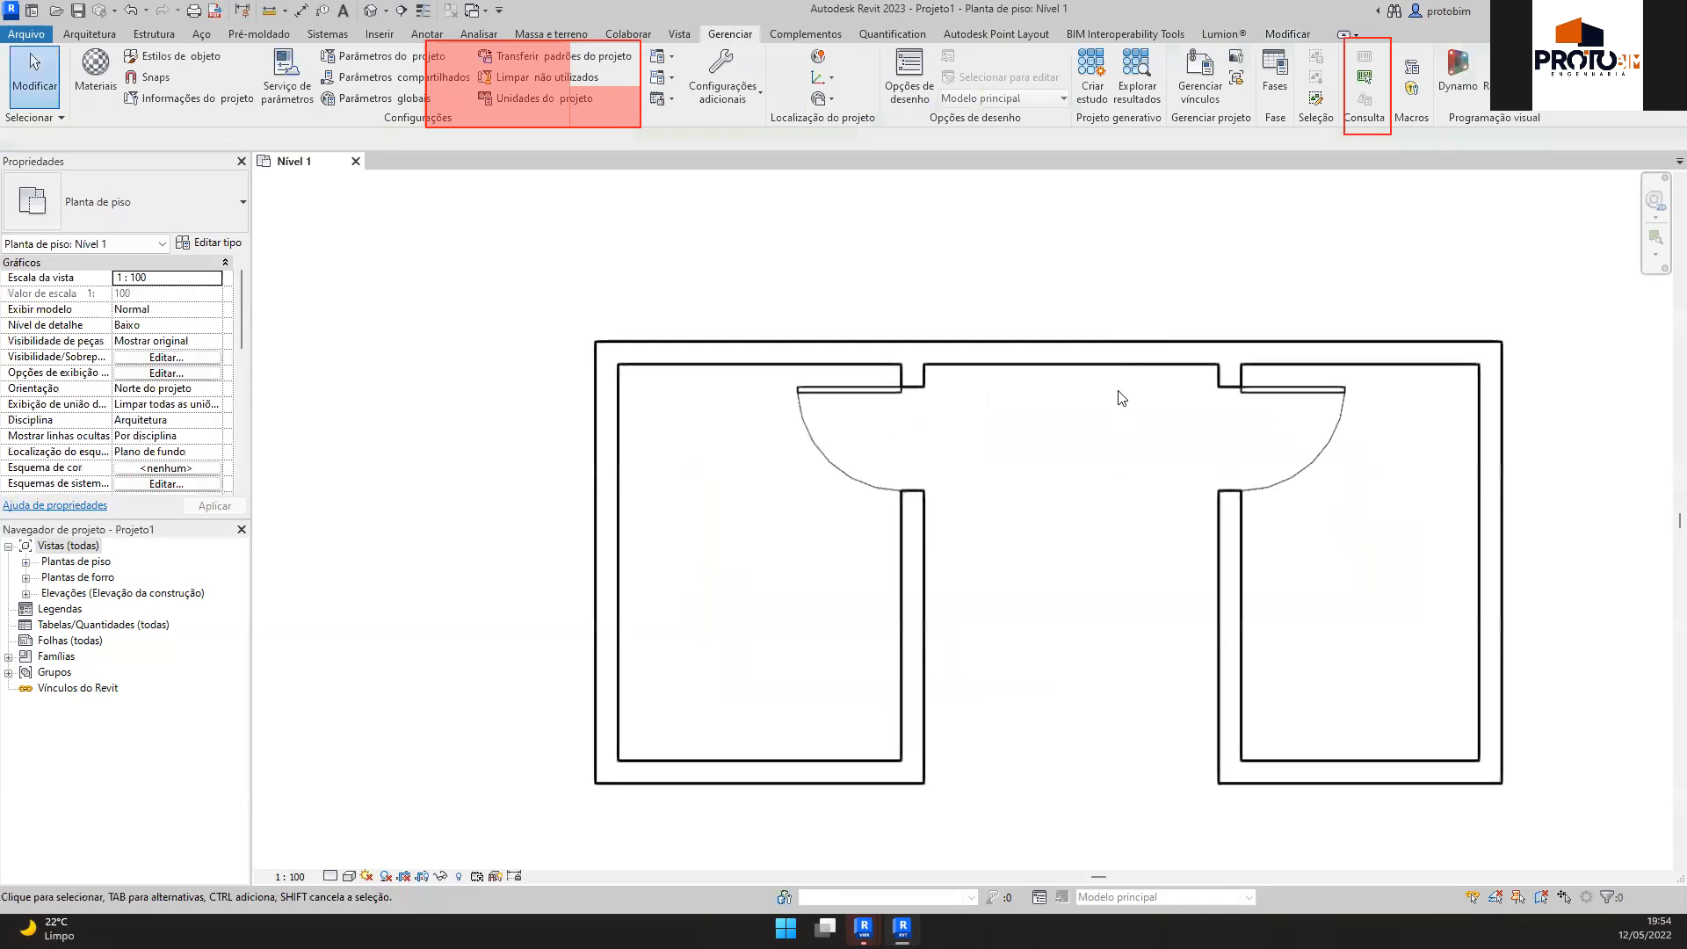
Try to trim the long top wall to a corner with the left room's inner wall
scroll(1036, 377, "up", 1)
scroll(1001, 451, "down", 2)
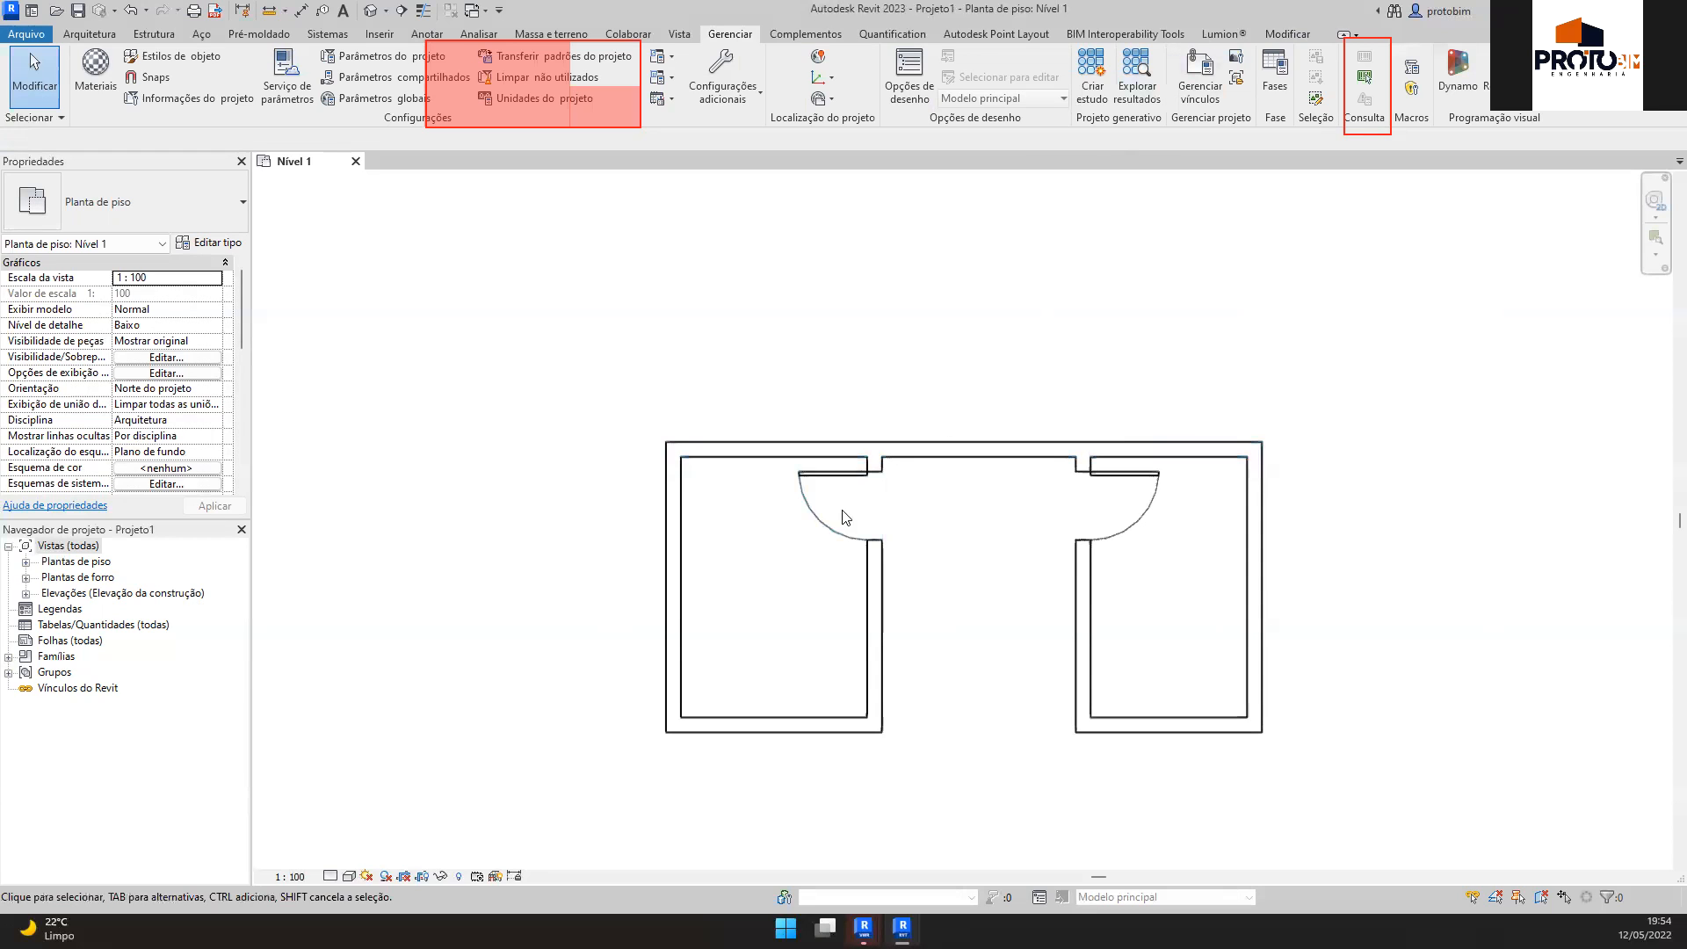
scroll(993, 500, "up", 1)
middle_click_drag(993, 500, 951, 455)
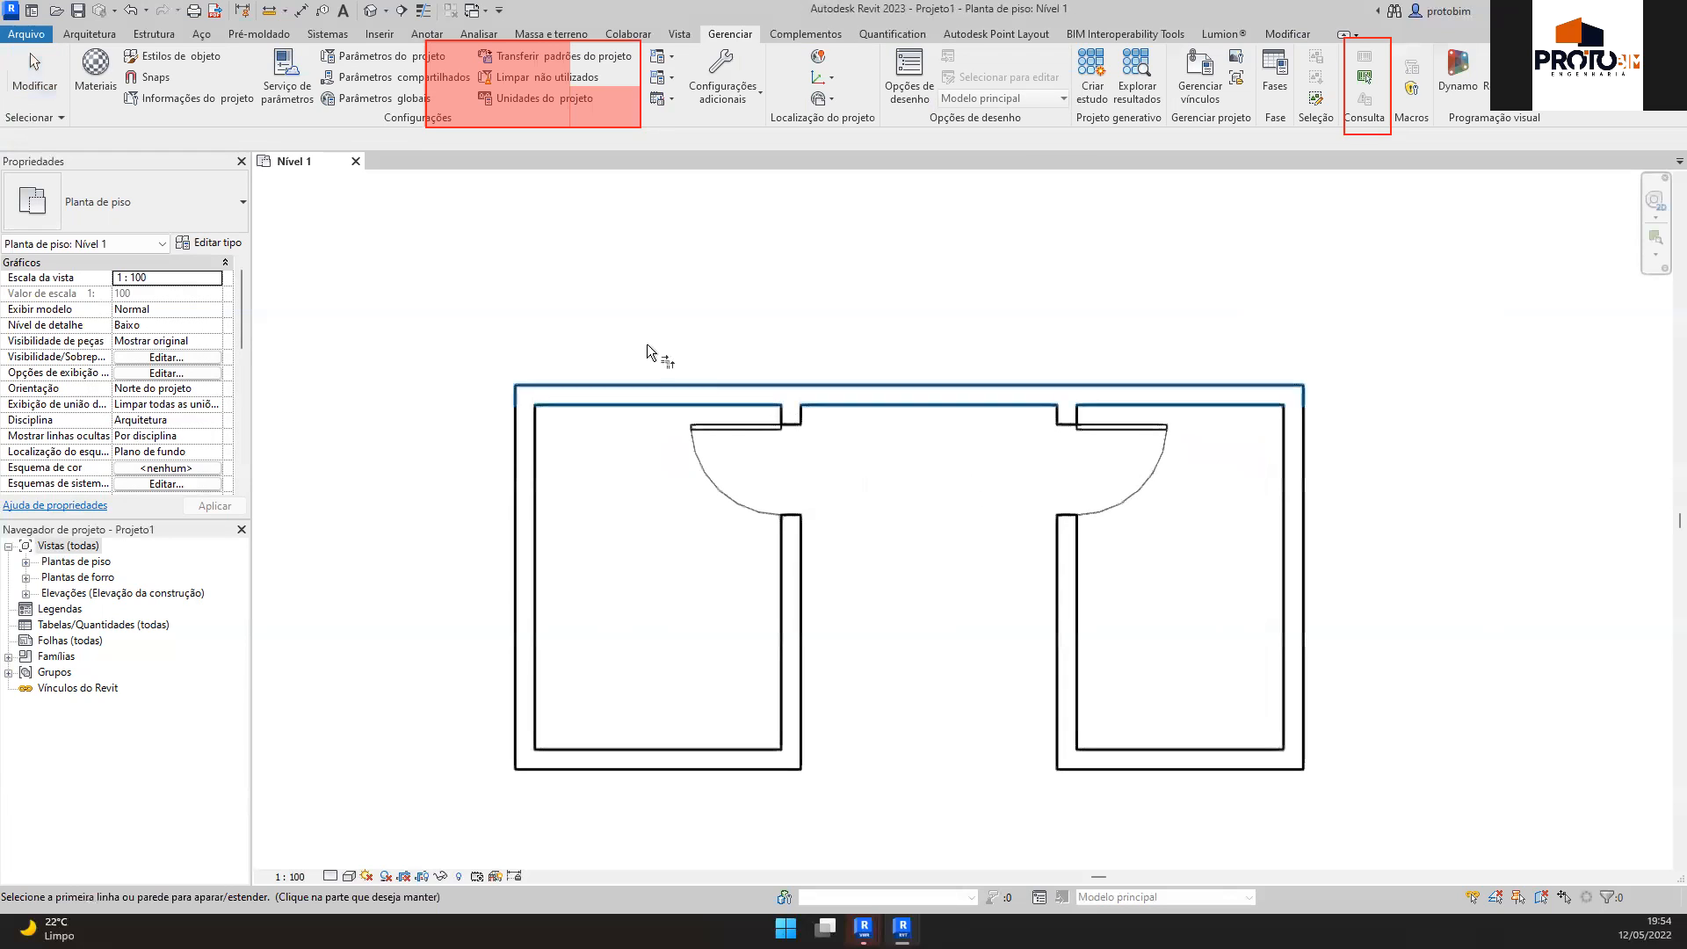
left_click(652, 398)
key("Delete")
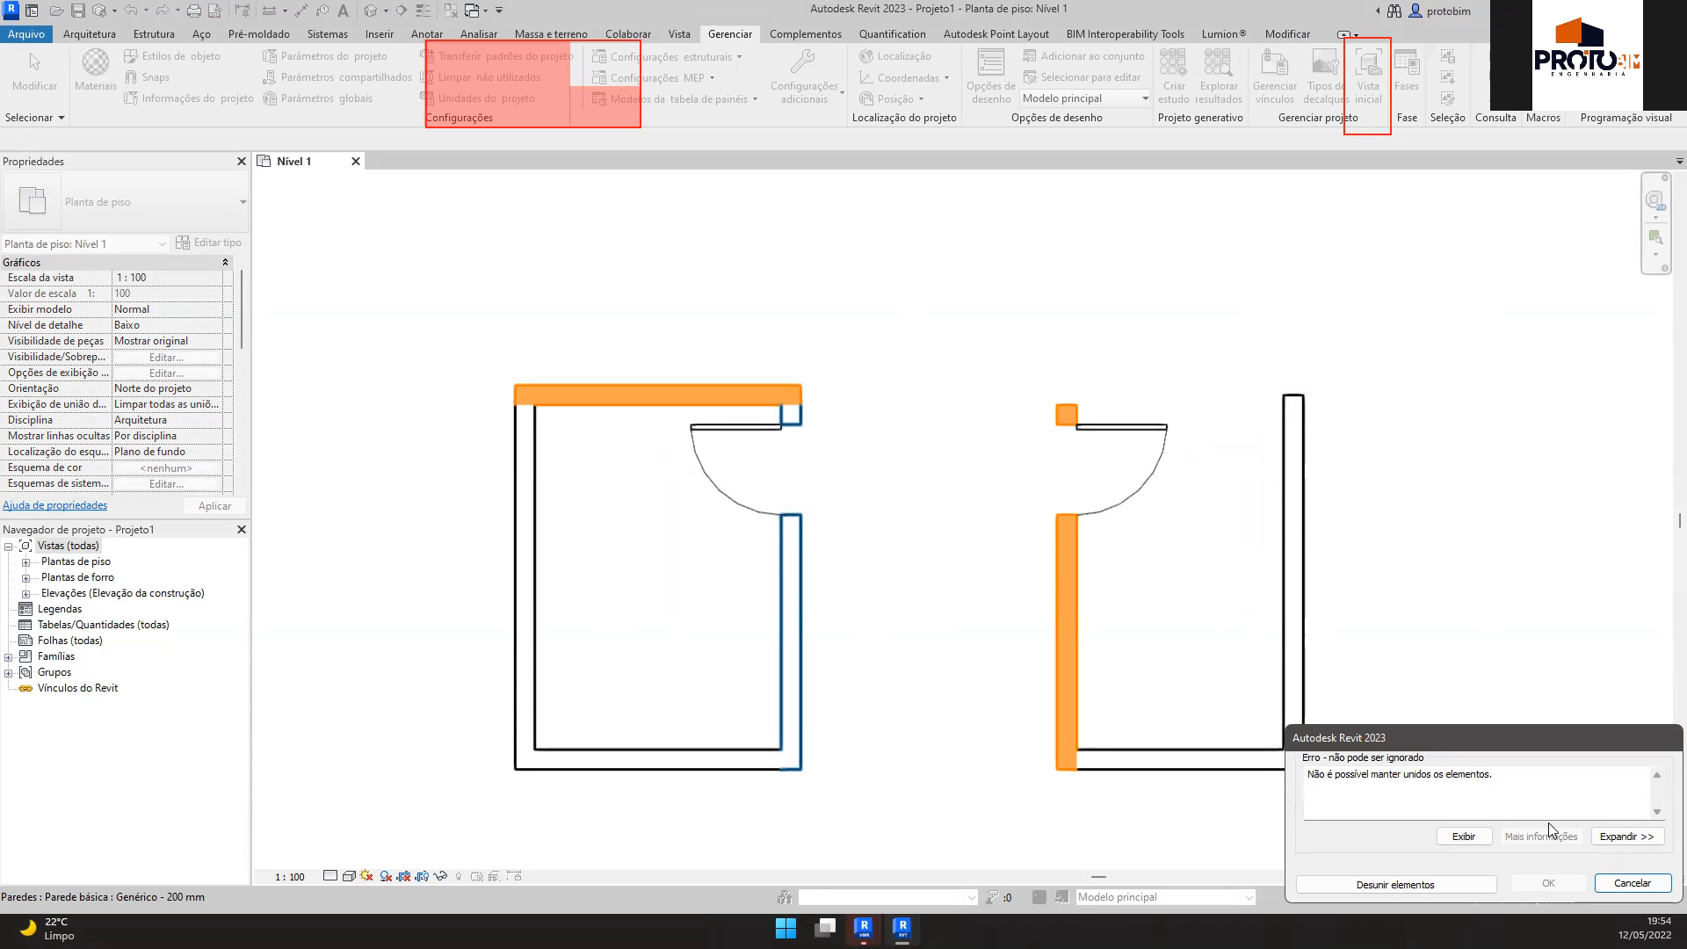
left_click(1632, 884)
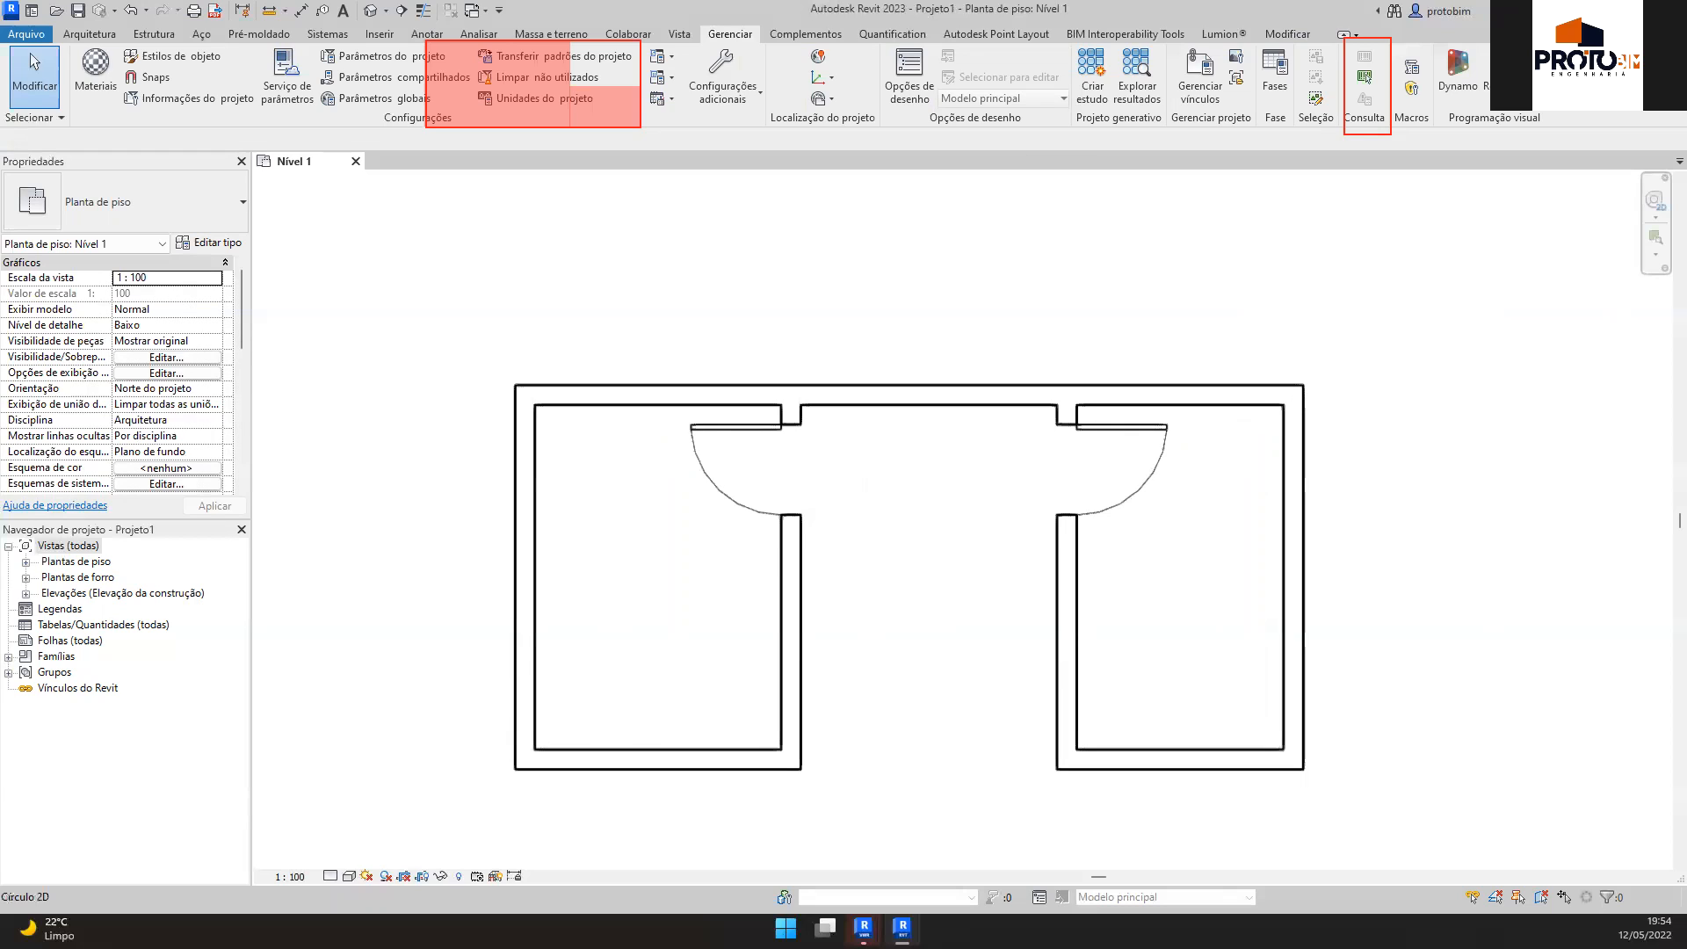
Select the top wall shared by the two rooms and examine its extent
left_click_drag(1288, 398, 812, 395)
left_click(934, 397)
scroll(934, 378, "up", 1)
scroll(932, 379, "up", 1)
scroll(977, 453, "down", 1)
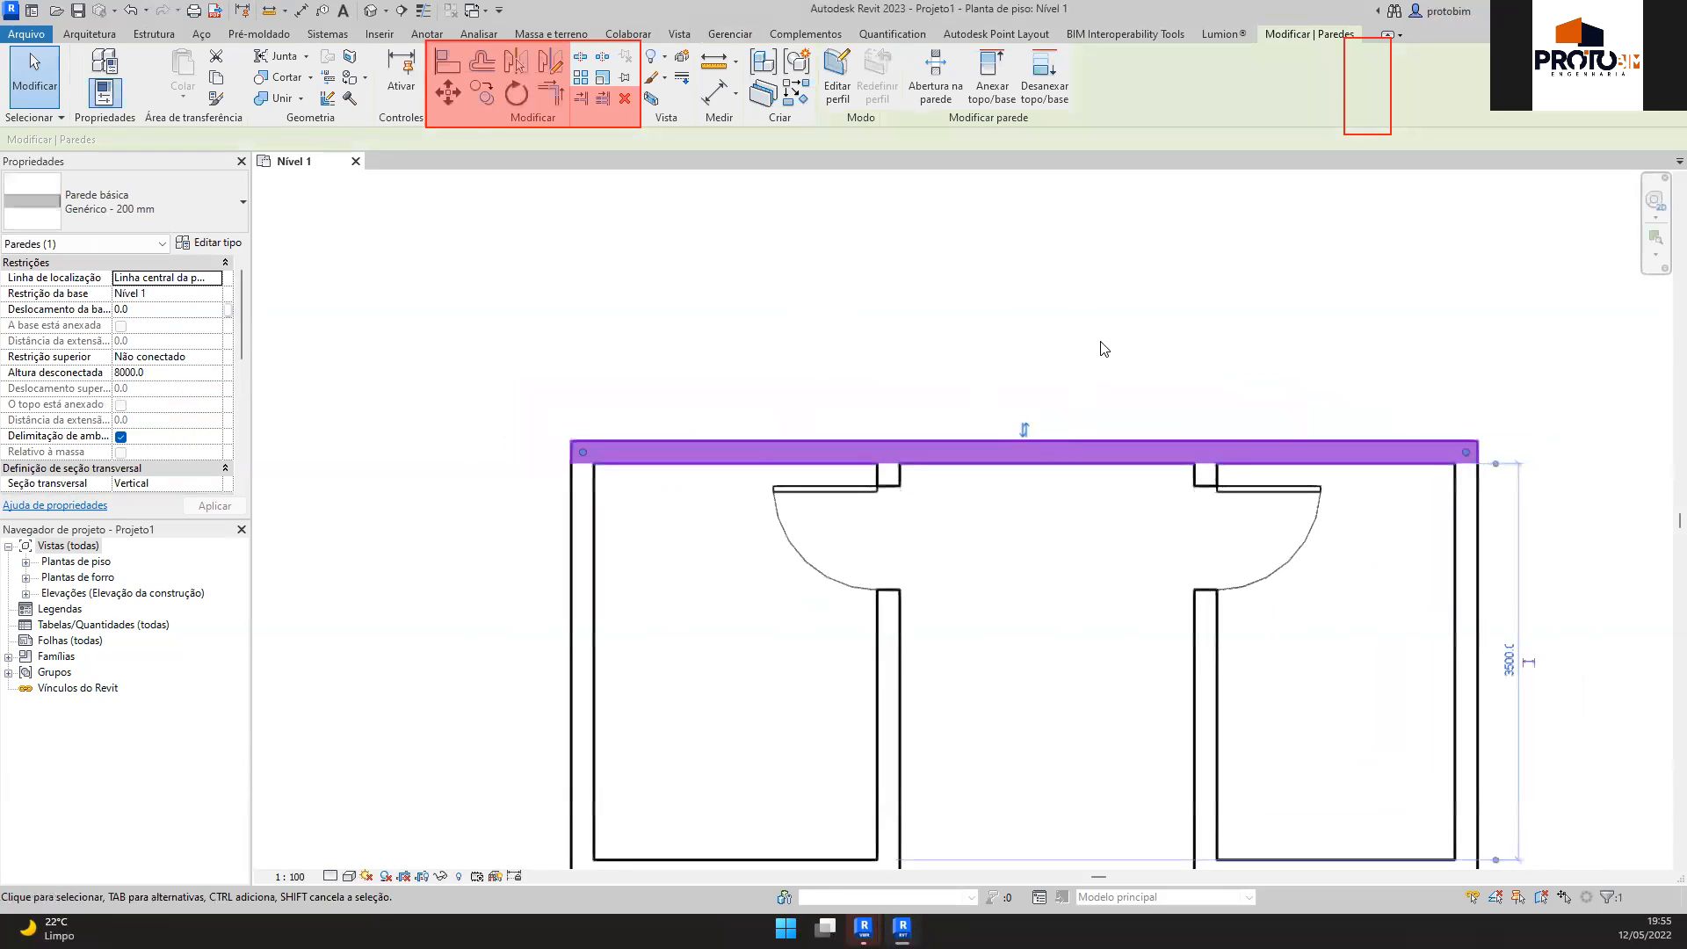
middle_click_drag(1103, 346, 1070, 305)
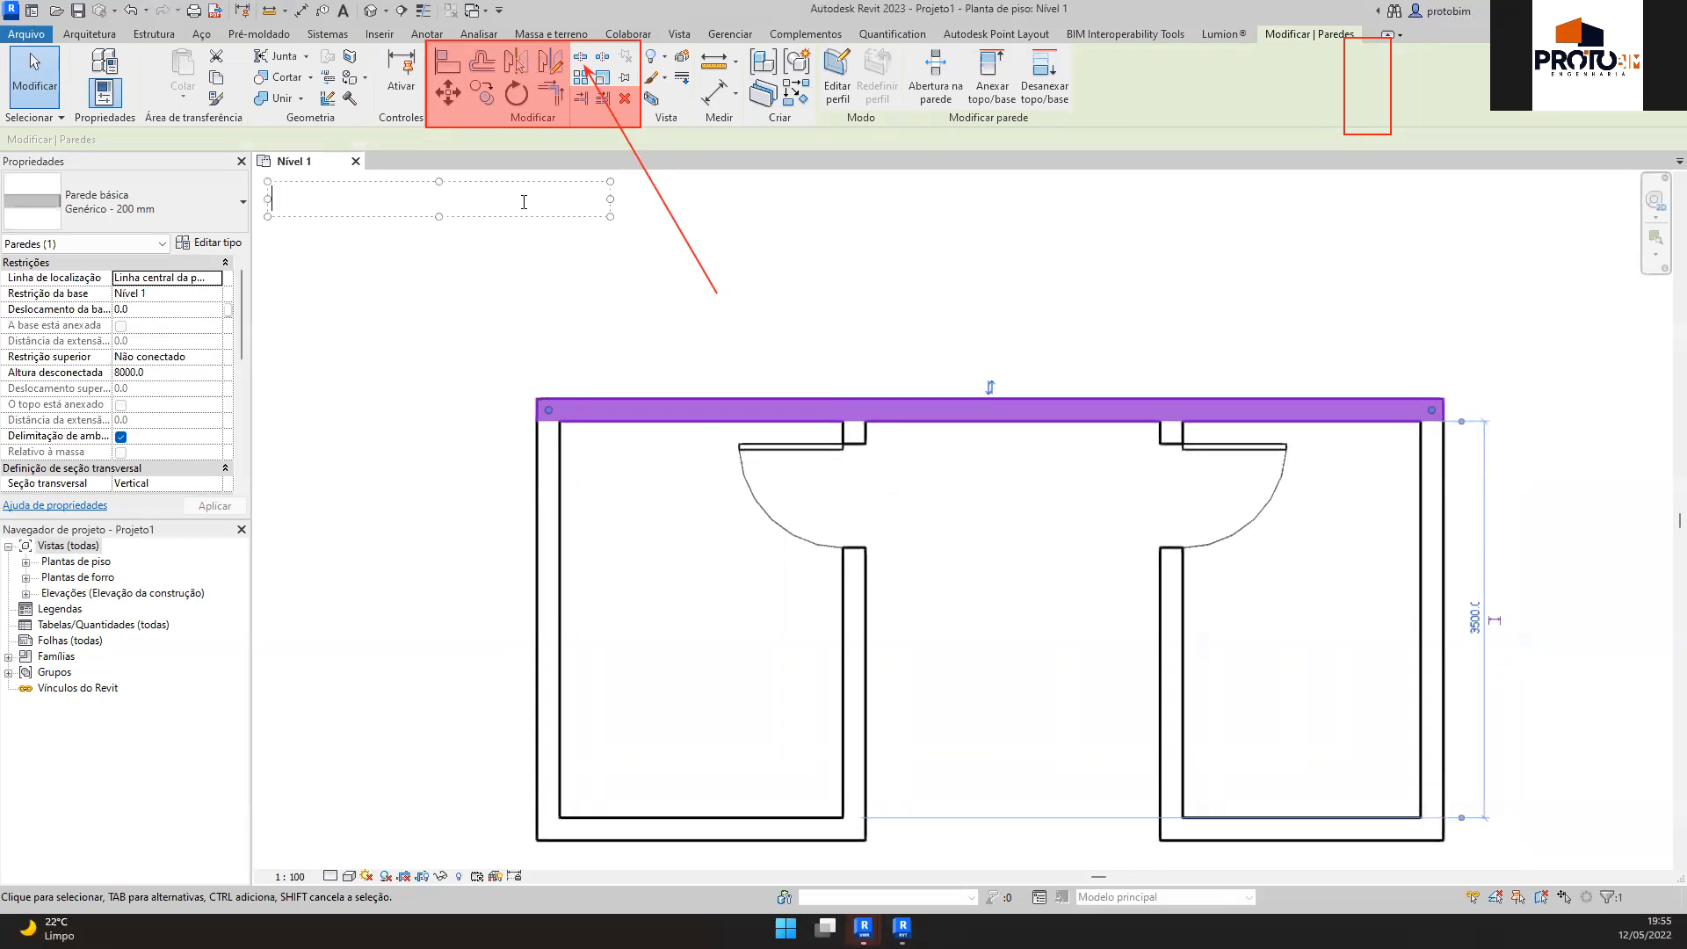
type("SL - SLP")
key("BackSpace")
key("BackSpace")
type("PLIT ELEME")
key("BackSpace")
type("ENT")
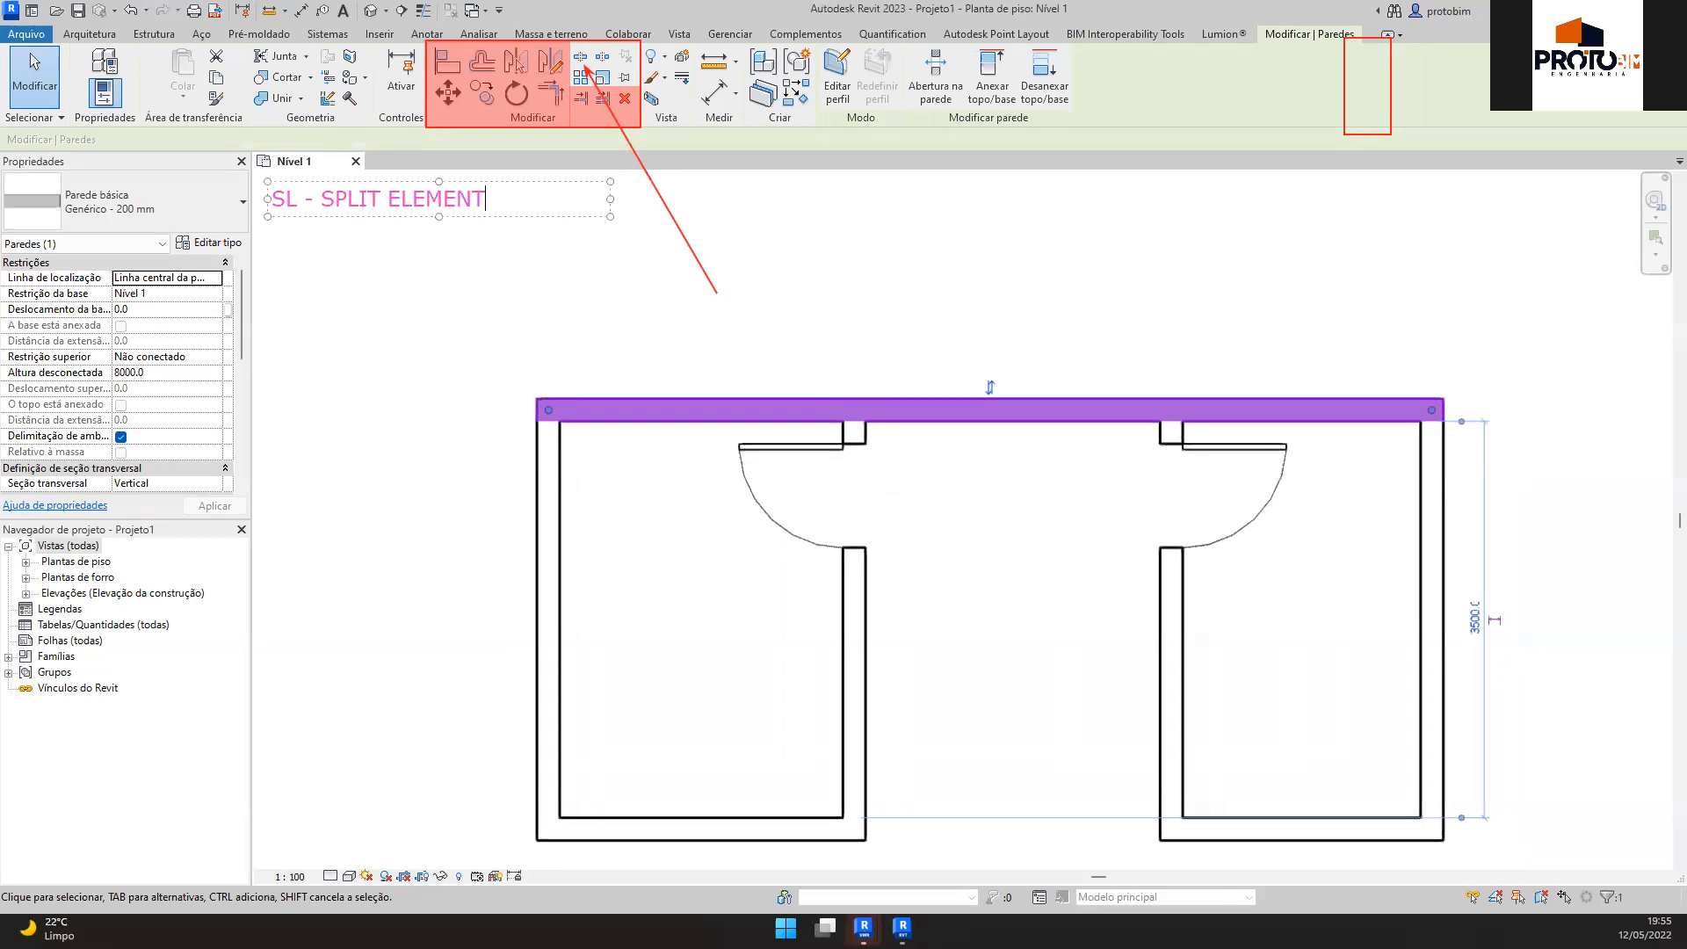
type(" / DIVIDIR ELEMENTO")
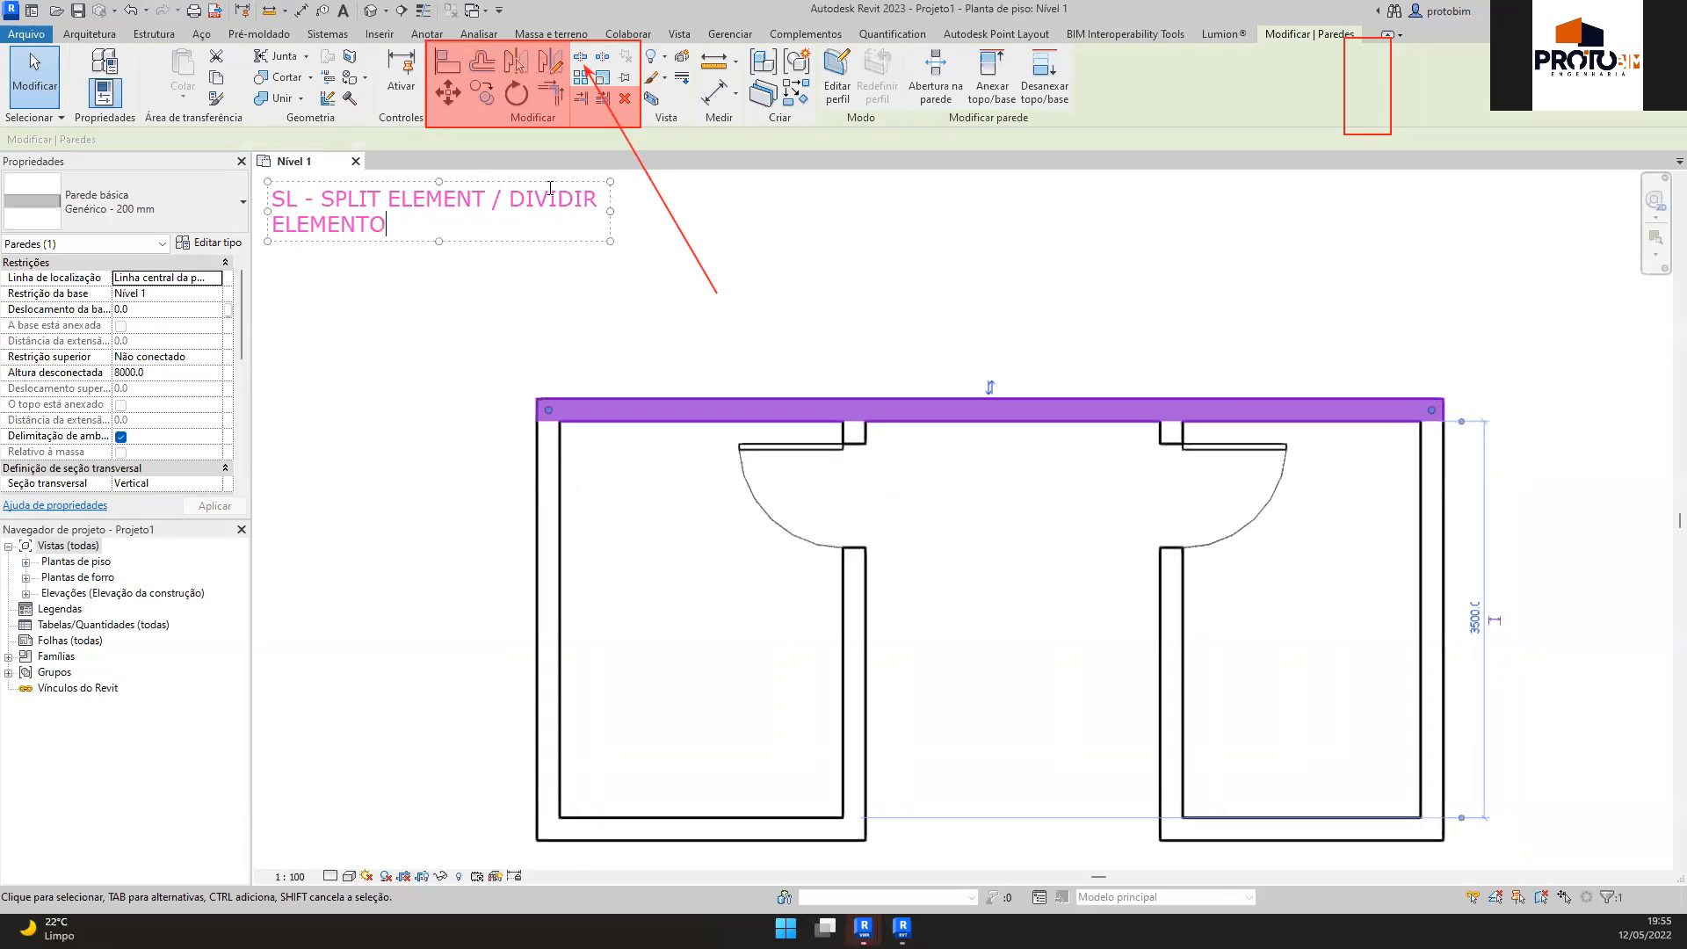
left_click_drag(610, 211, 985, 199)
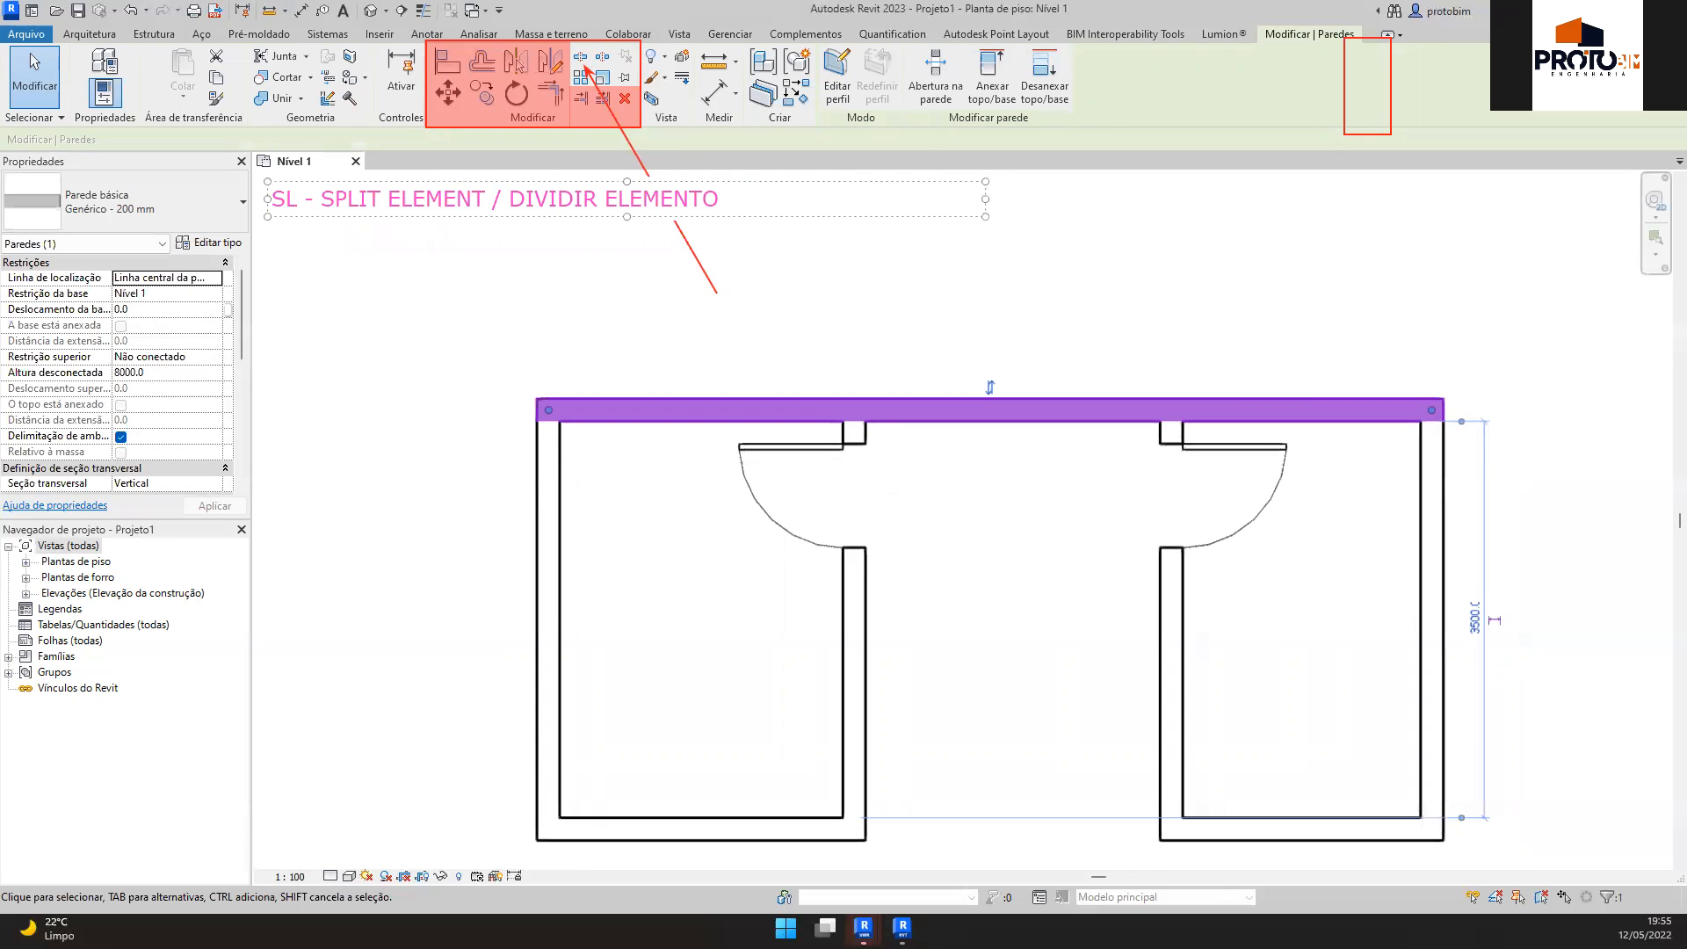
left_click(741, 155)
key("s")
key("l")
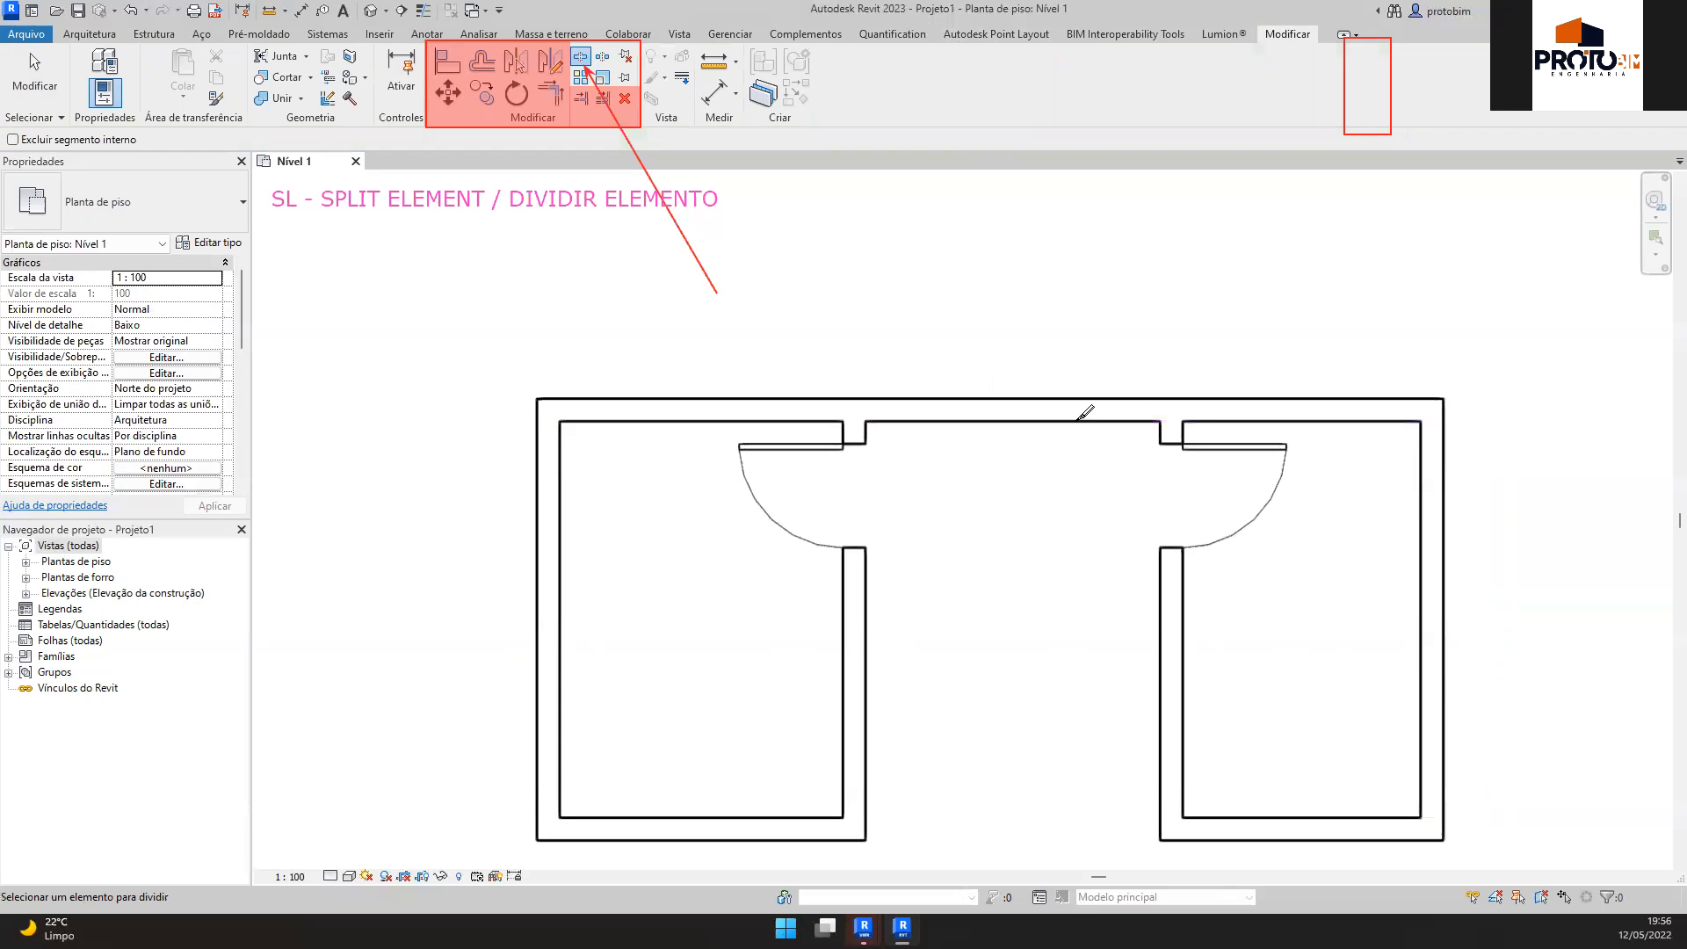
key("Escape")
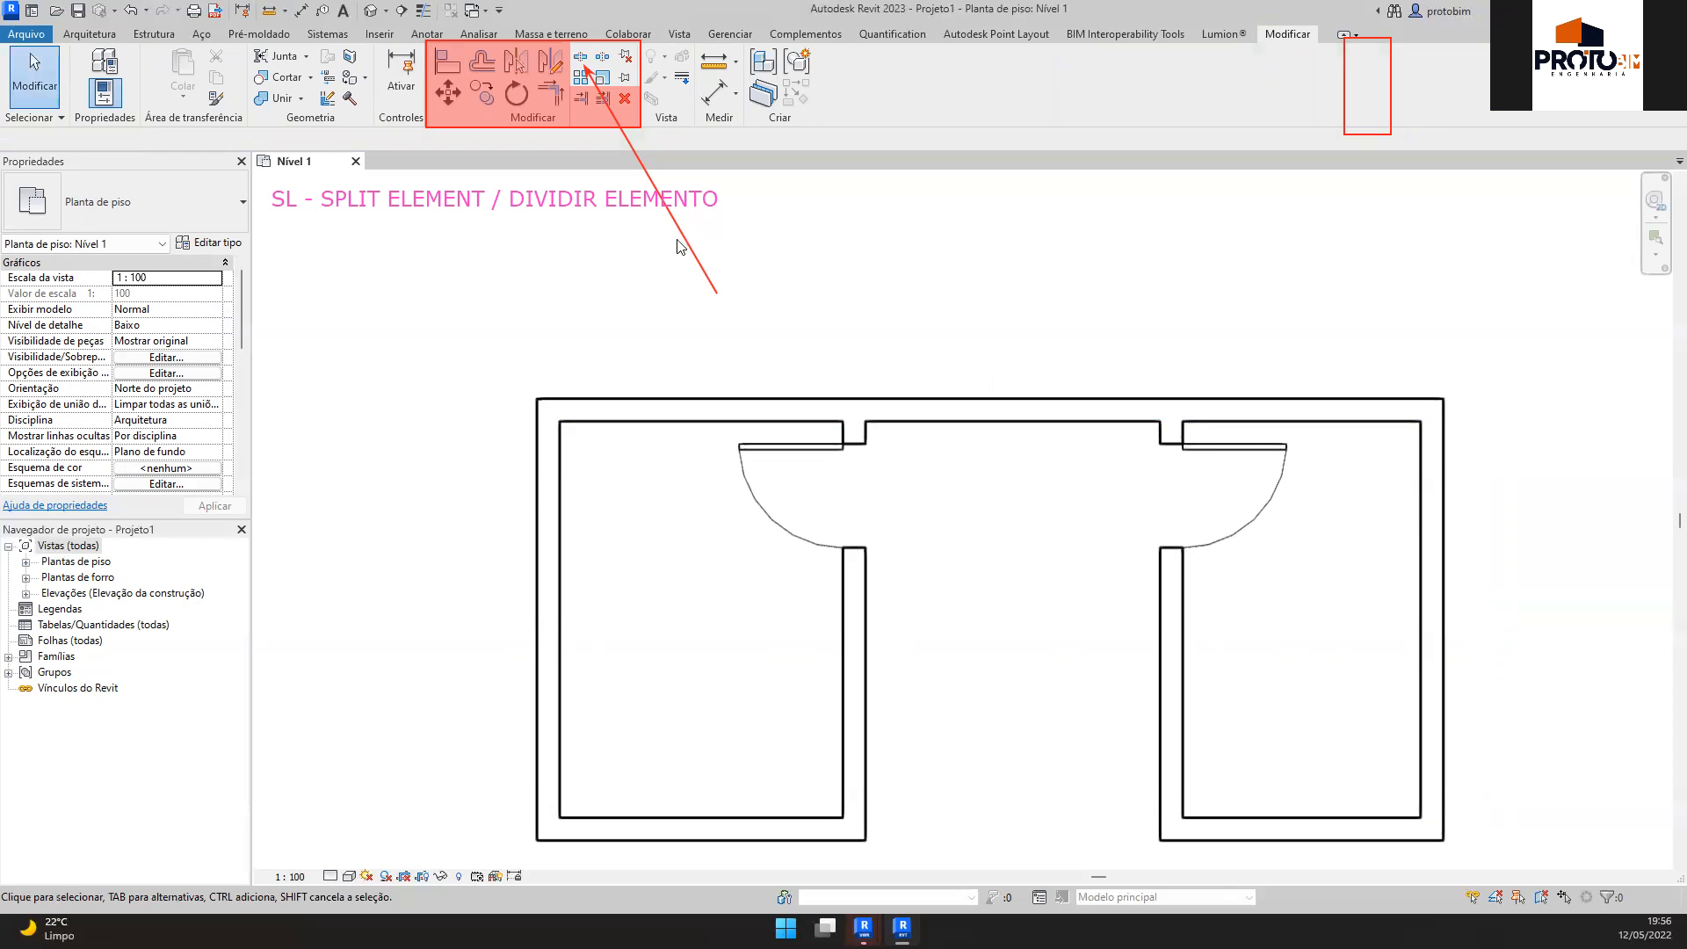
Split the top wall at about its midpoint, between the two inner walls
key("s")
key("l")
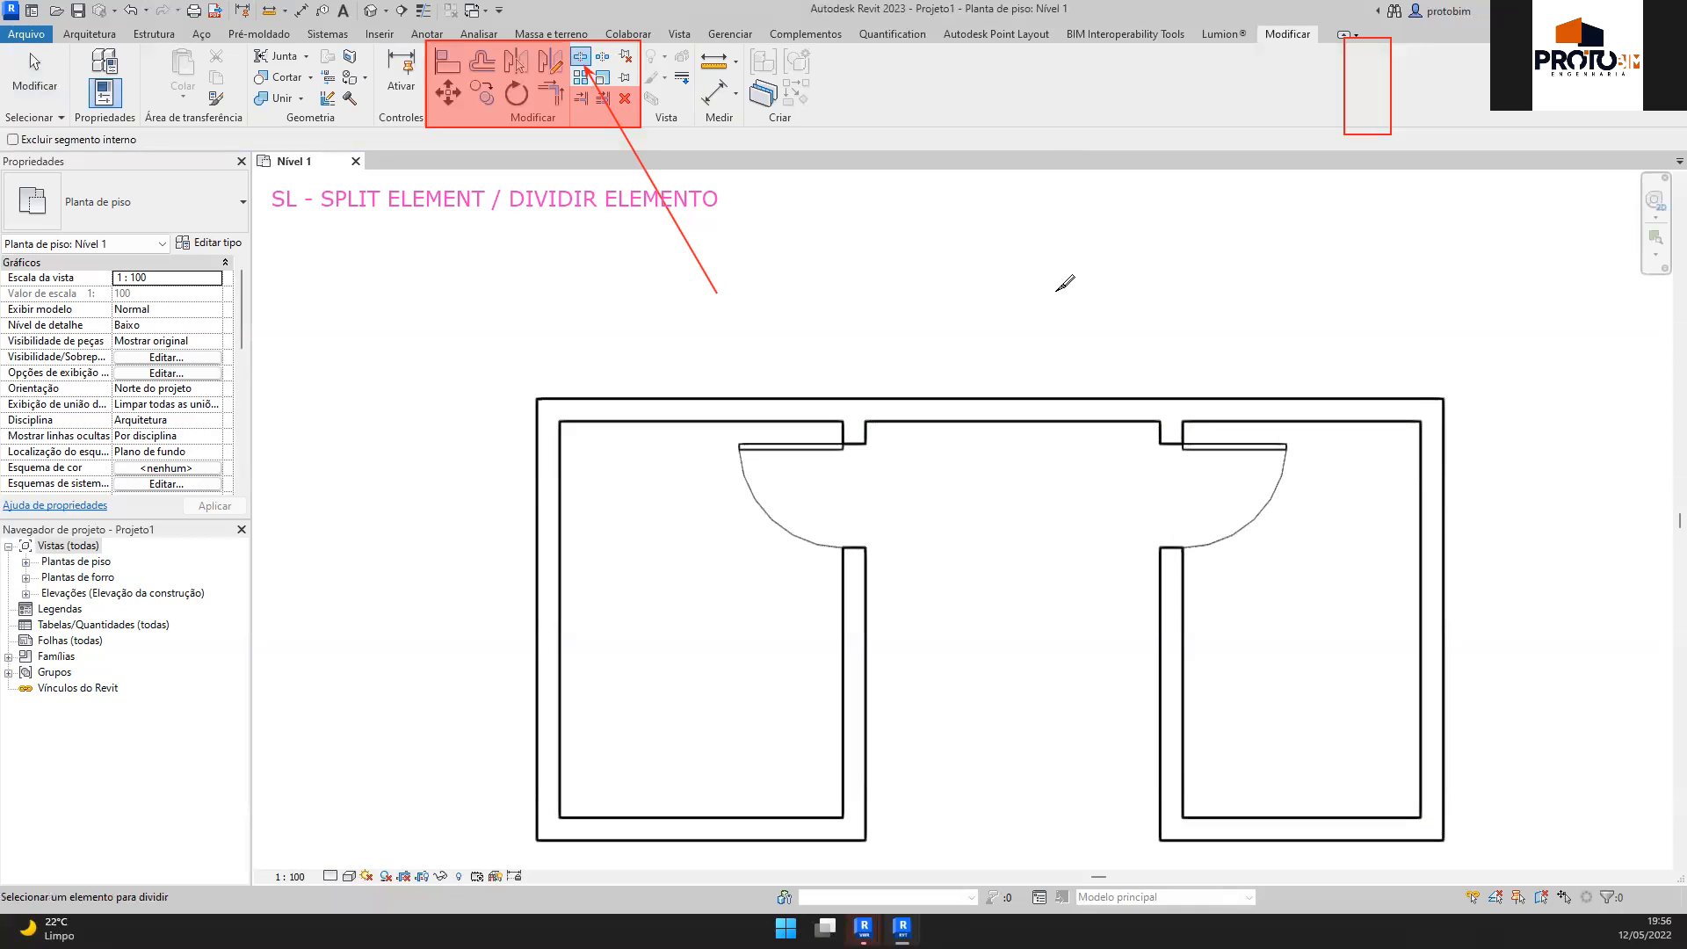
scroll(1055, 338, "up", 1)
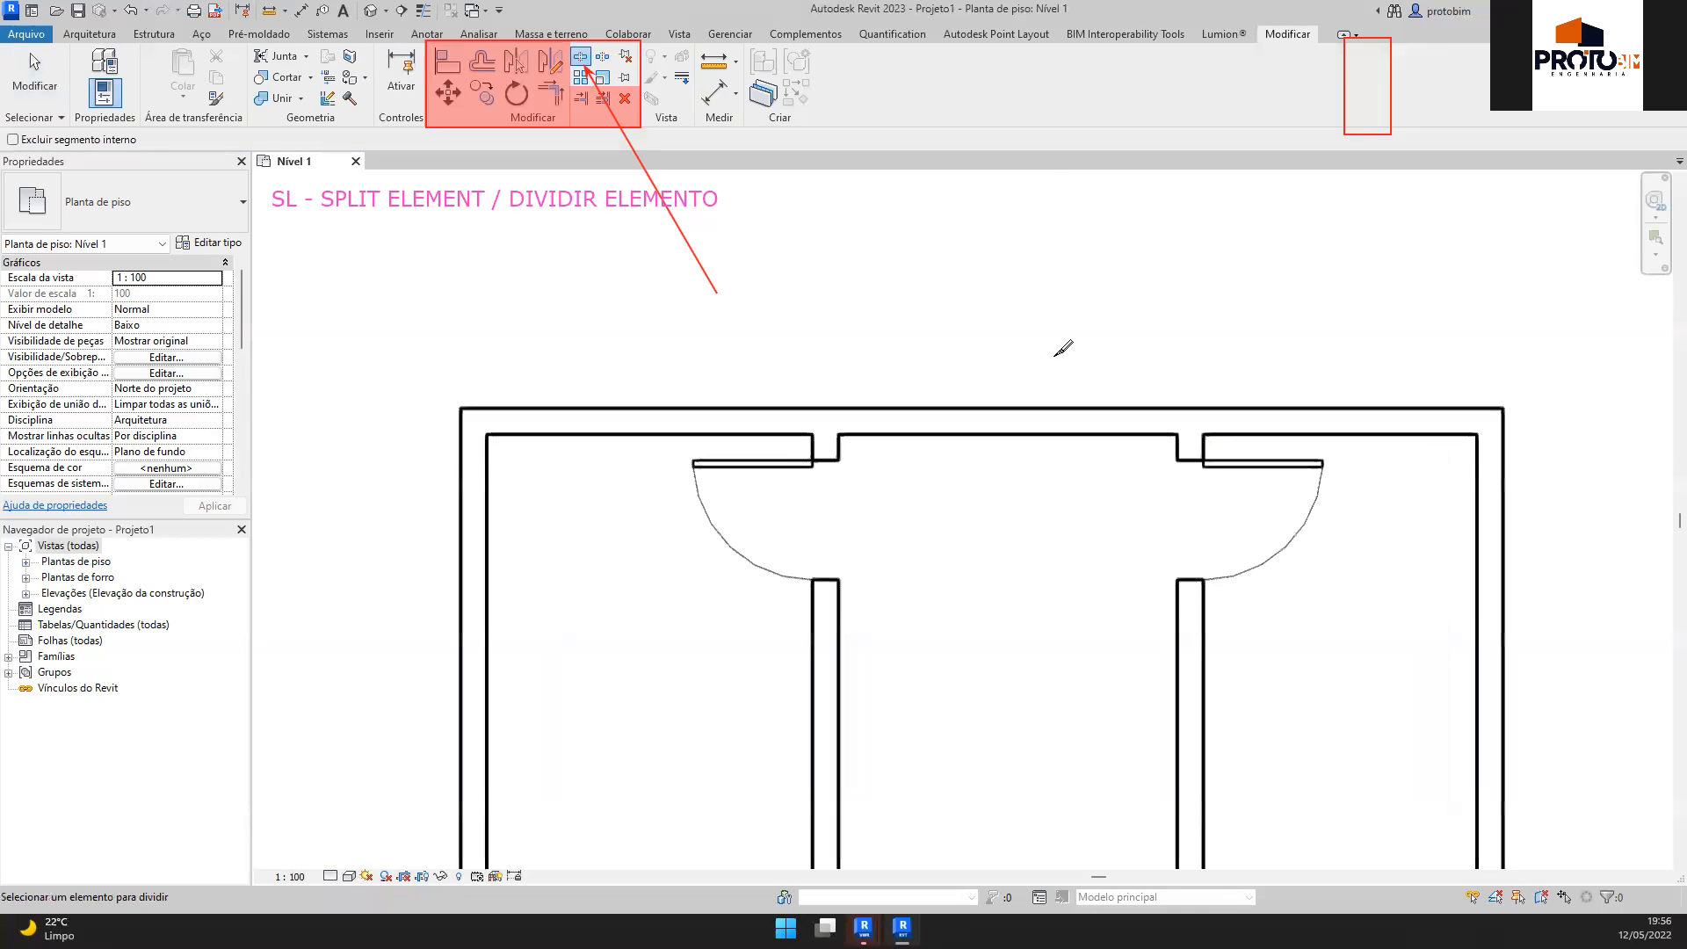
left_click(981, 420)
key("Escape")
Select each half of the split top wall separately and both together to examine them as individual elements
left_click(925, 431)
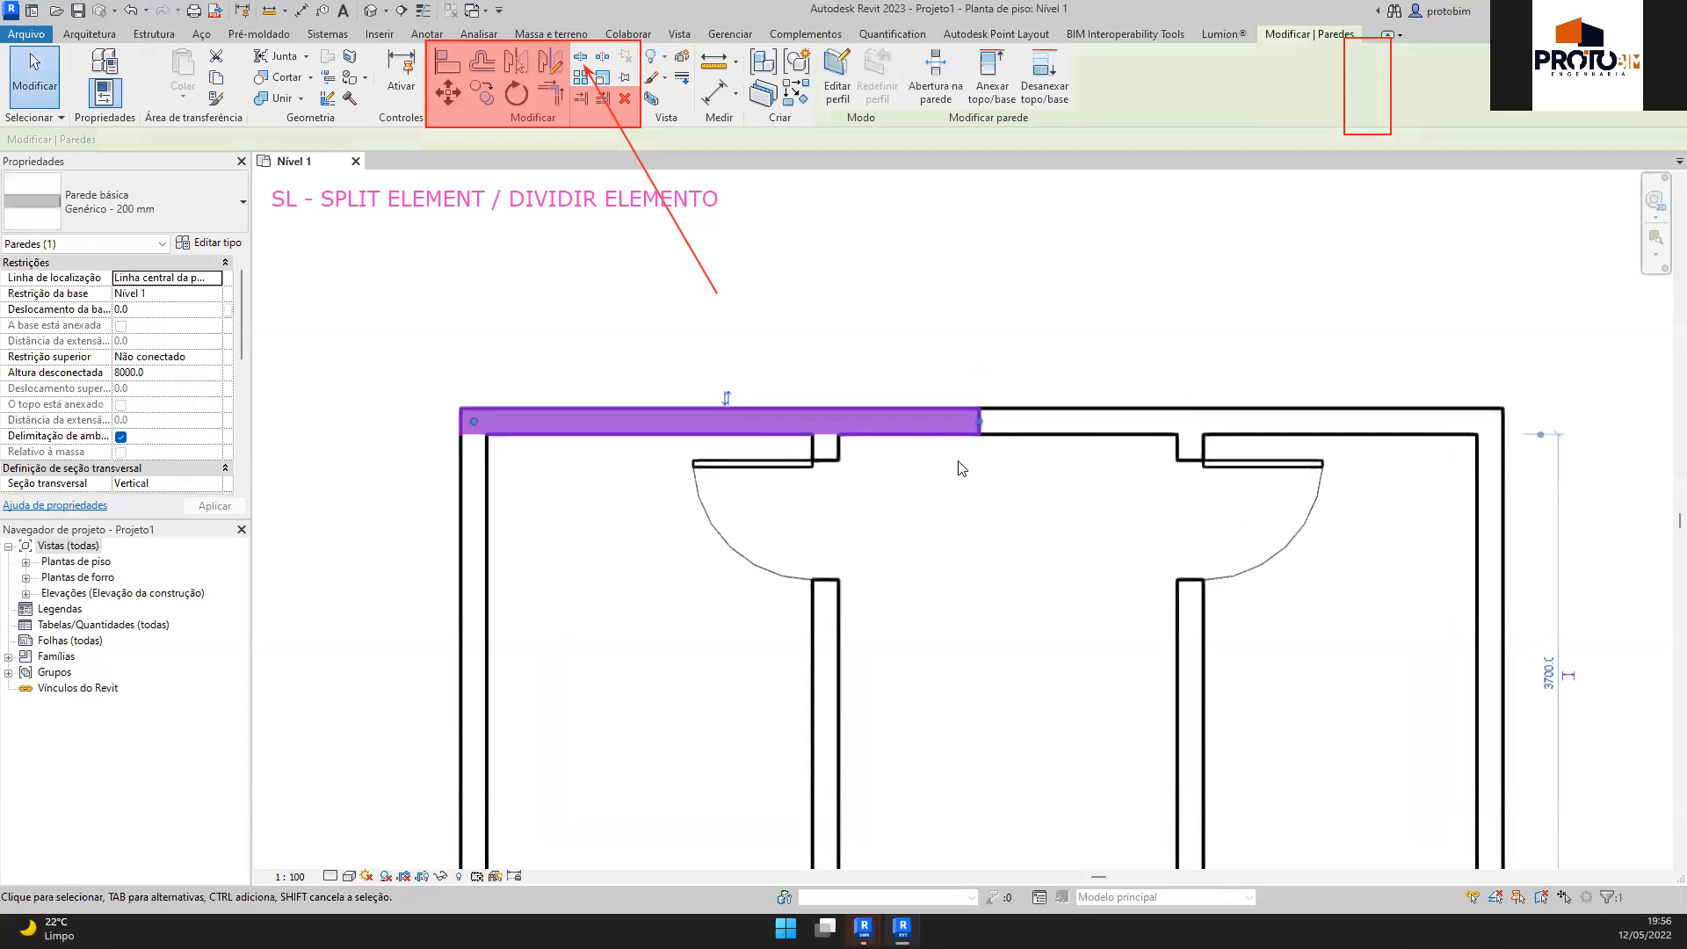
left_click(1080, 421)
left_click(916, 412)
double_click(916, 409)
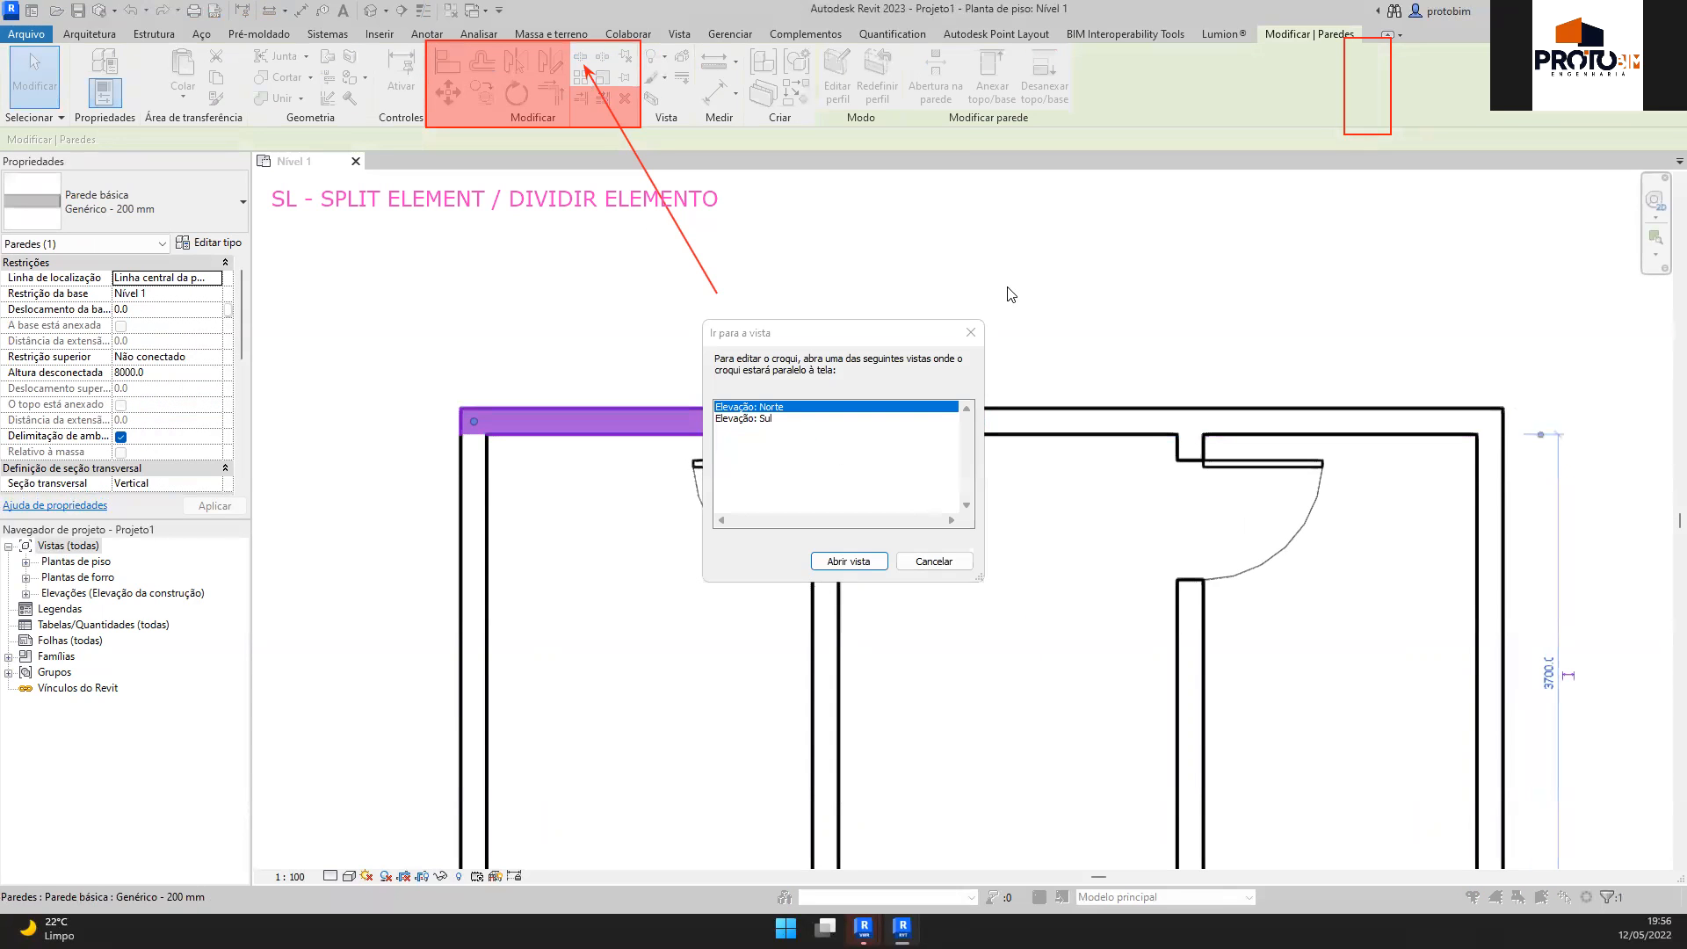
left_click(976, 332)
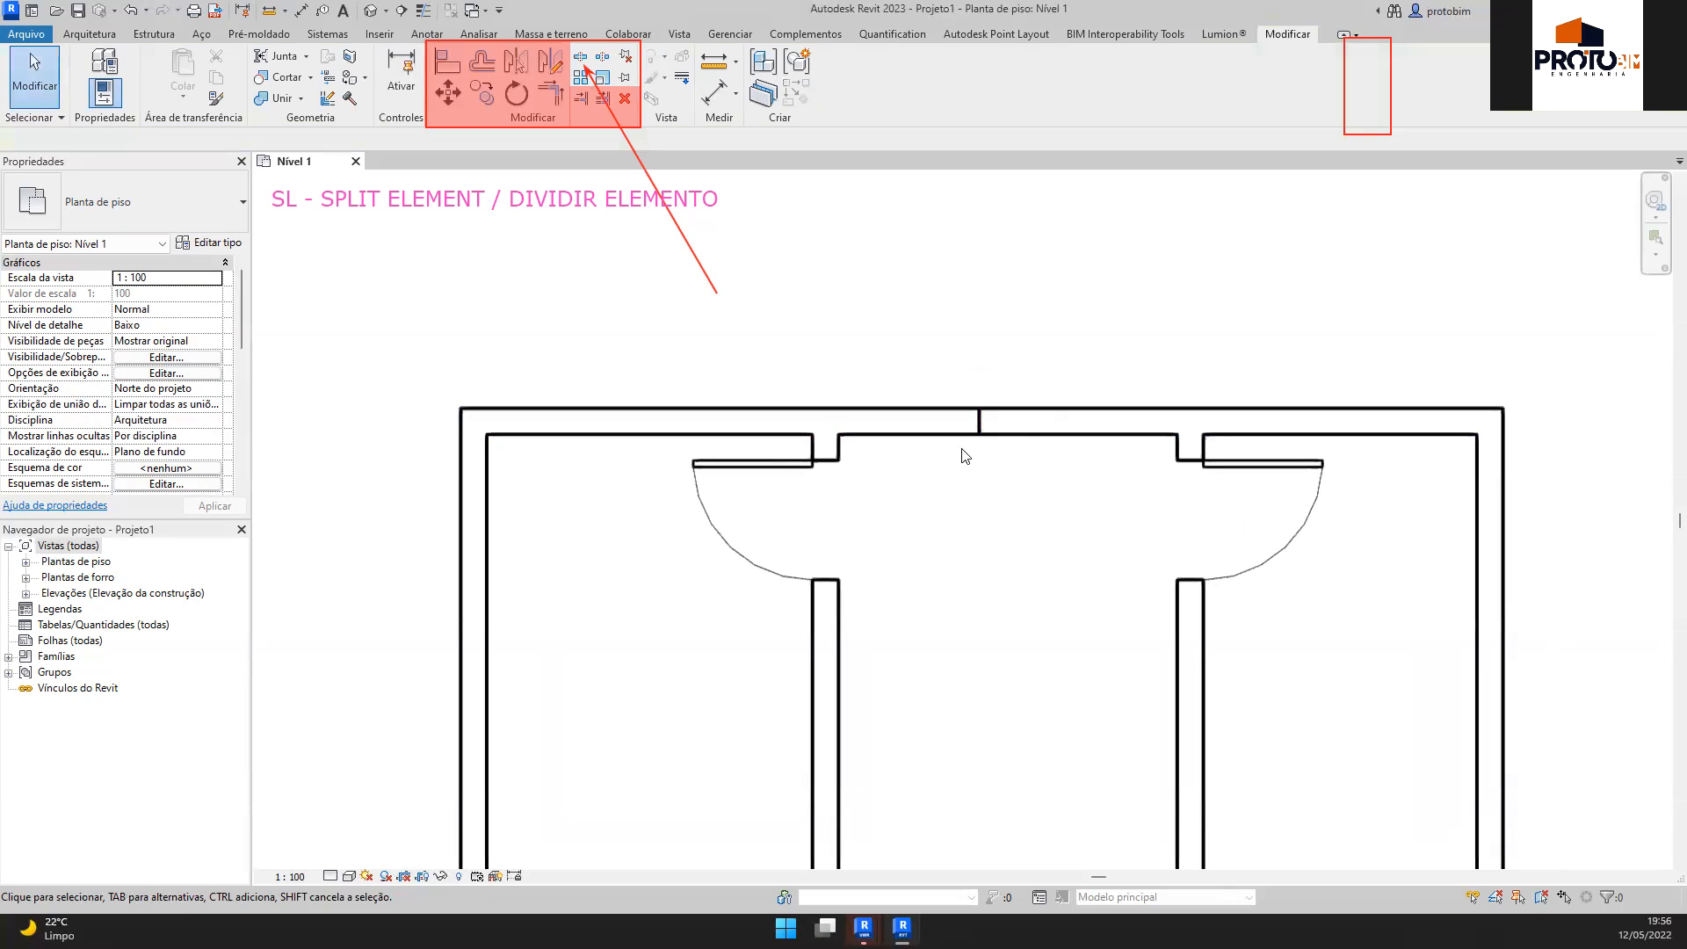
left_click(937, 422)
left_click(1016, 425, "ctrl")
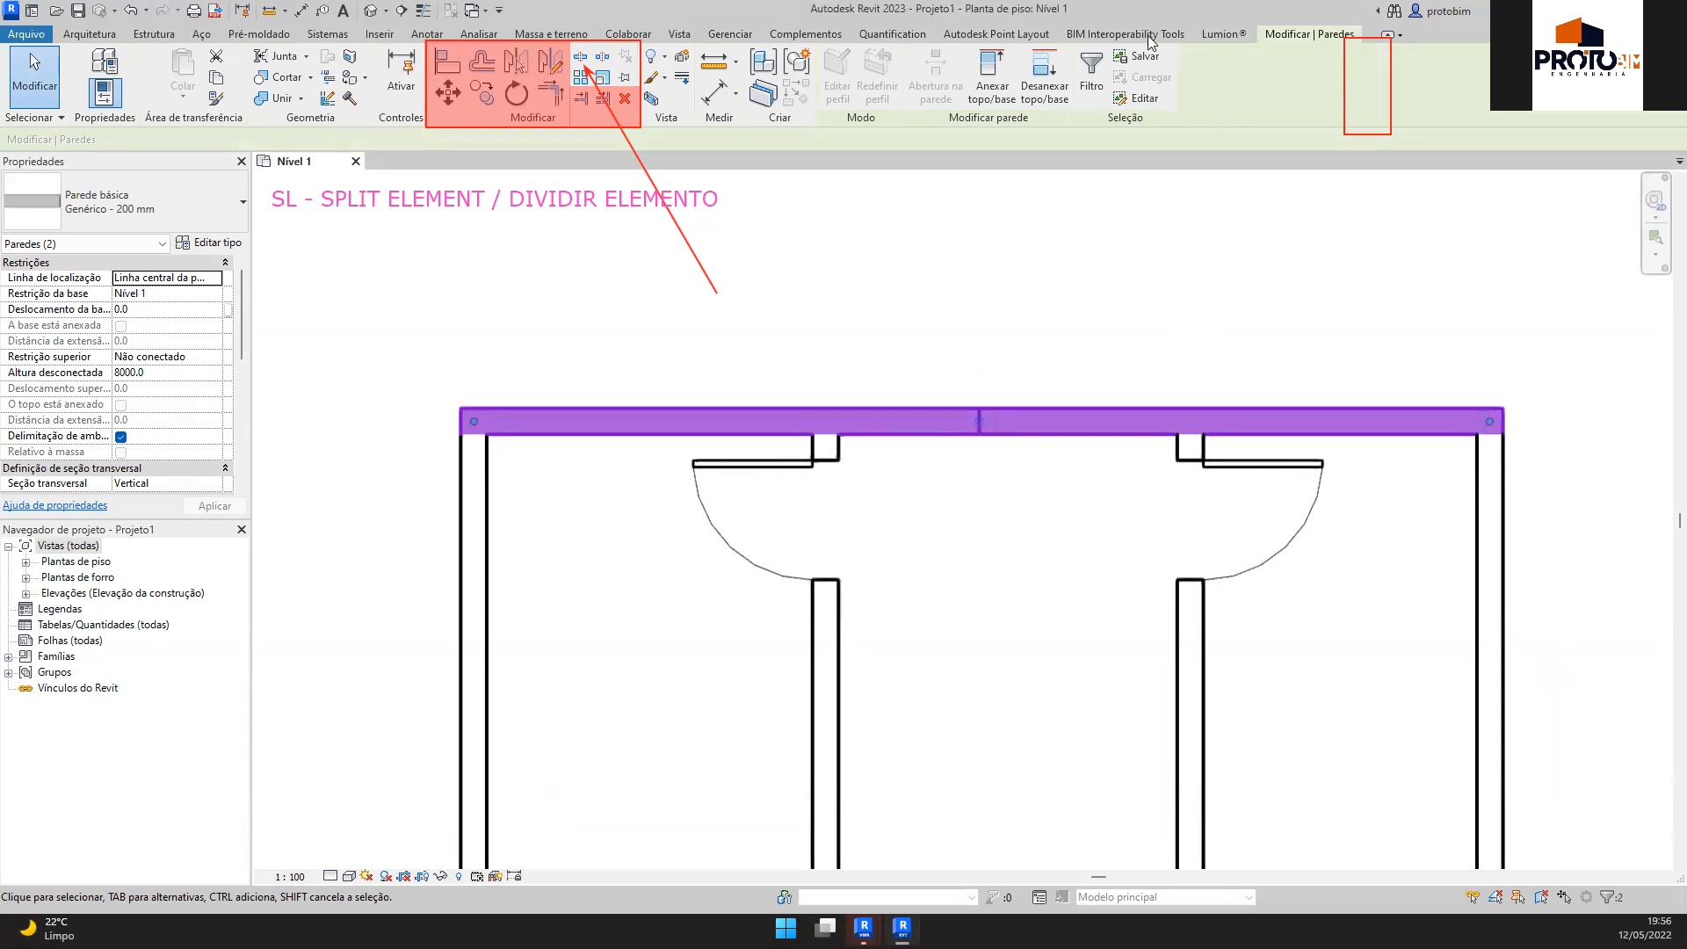
left_click(719, 40)
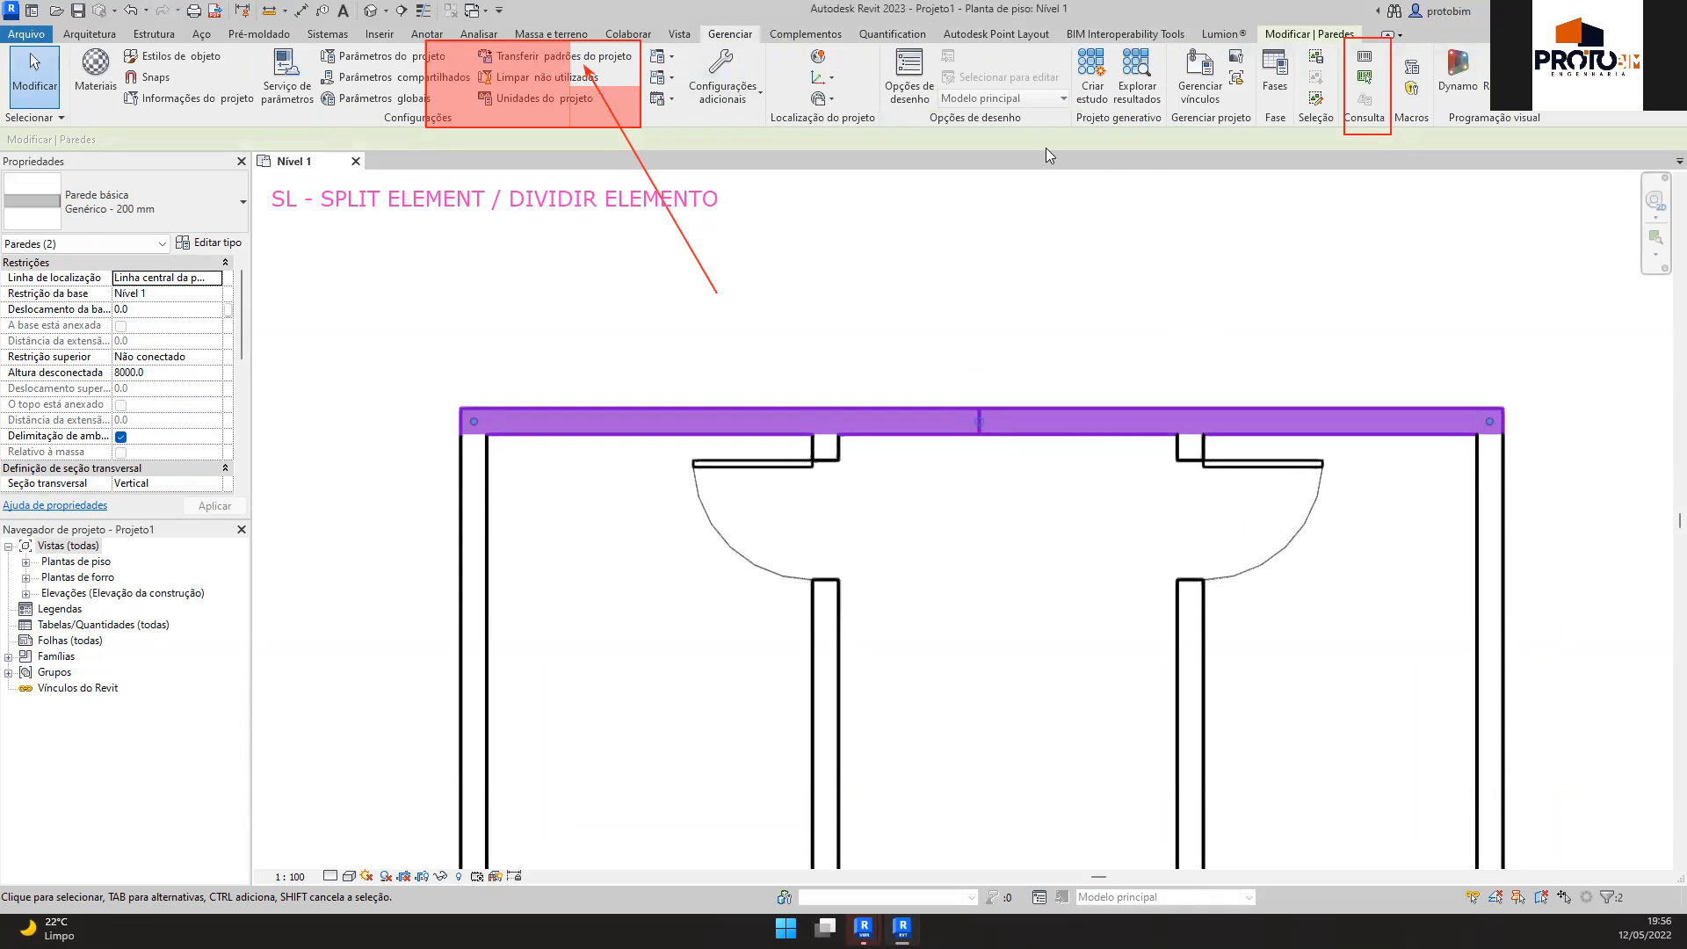
left_click(1368, 59)
left_click(1298, 282)
left_click_drag(1297, 282, 1402, 262)
left_click(1477, 232)
scroll(1080, 341, "up", 1)
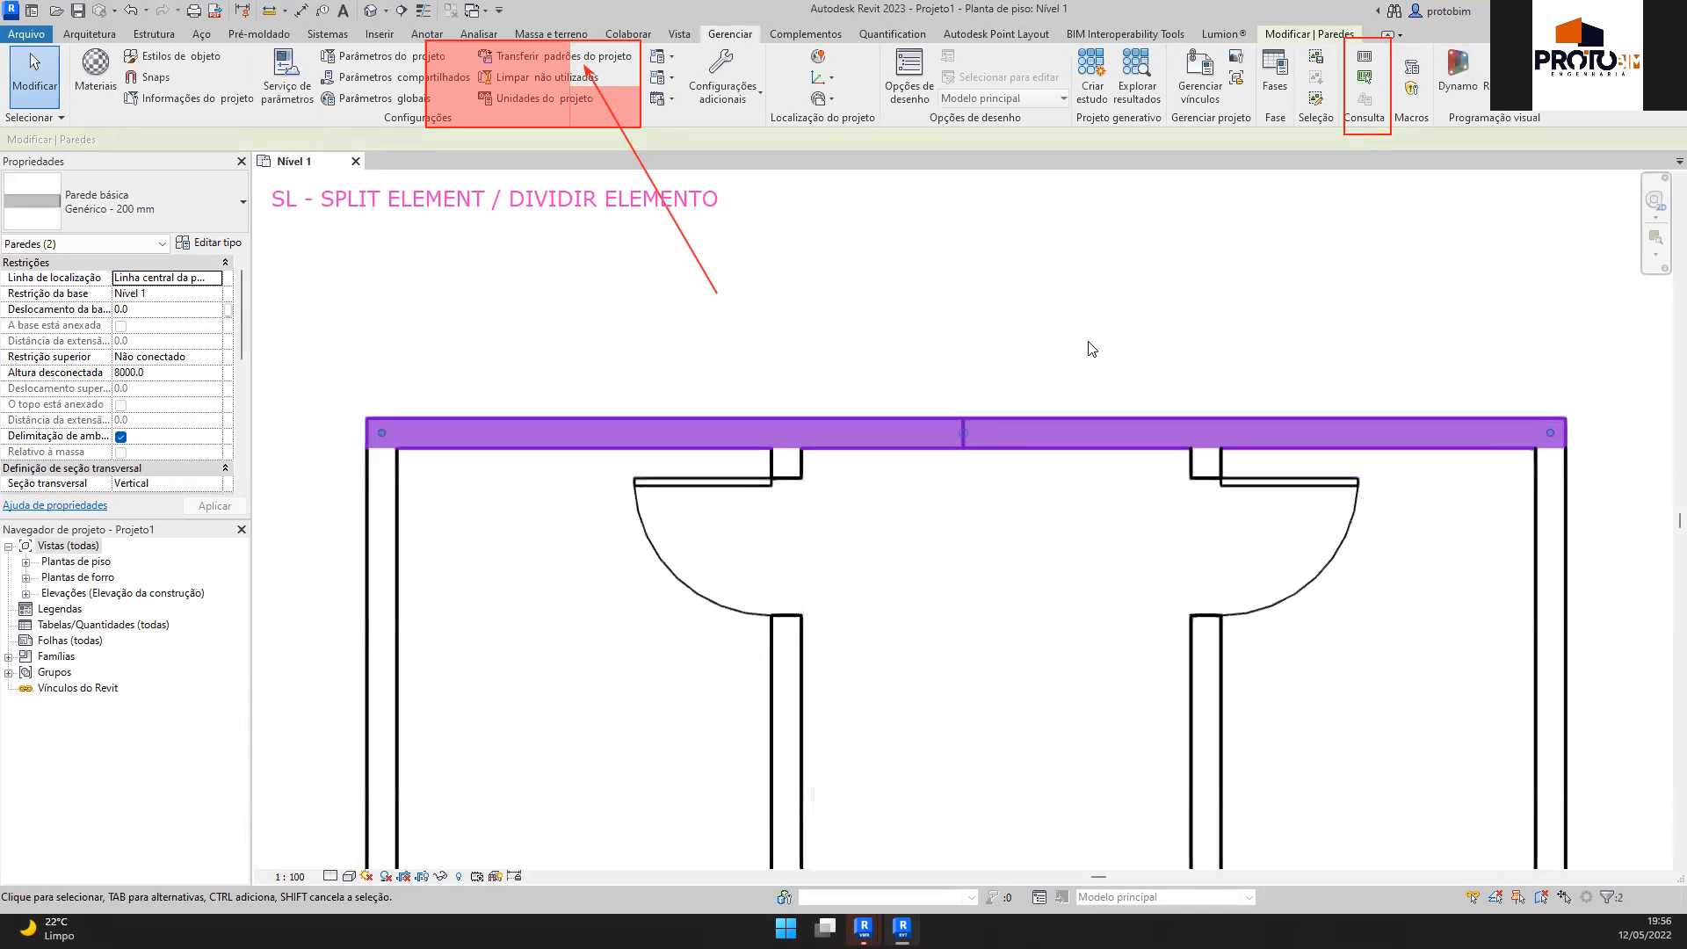
left_click(1084, 346)
scroll(1083, 350, "down", 3)
middle_click_drag(1144, 339, 1099, 383)
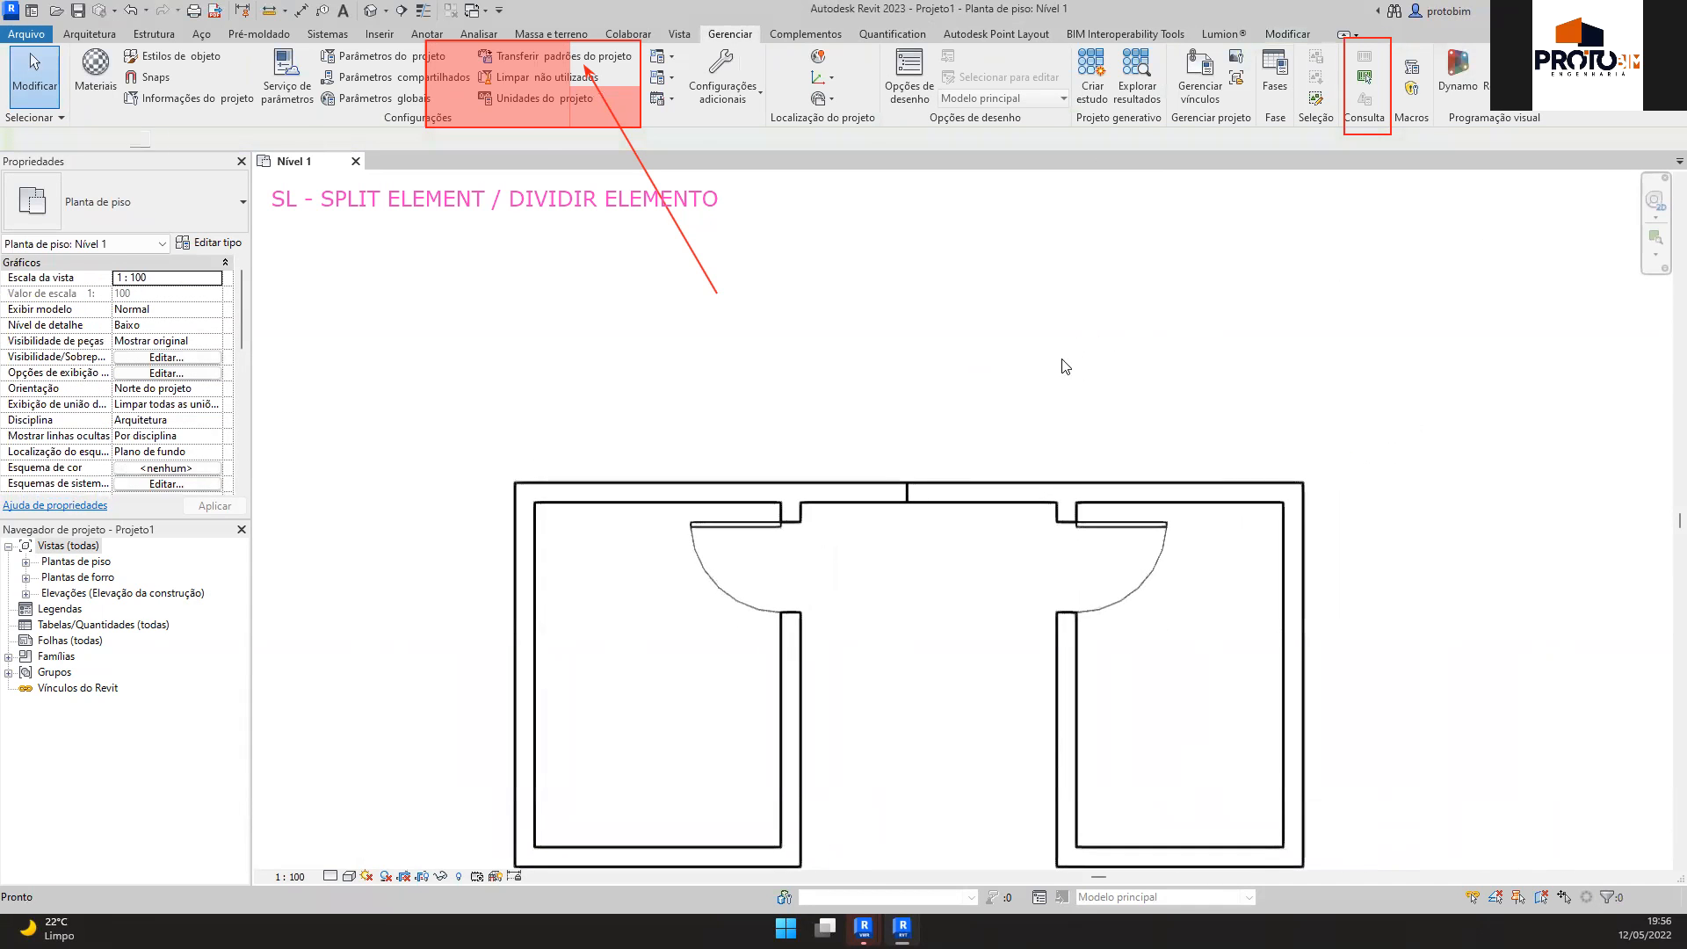
Draw a single straight horizontal wall in the empty area above the two rooms, offset to the right
key("w")
key("a")
middle_click_drag(1181, 270, 1009, 351)
left_click(1008, 349)
left_click(1509, 348)
key("Escape")
key("Escape")
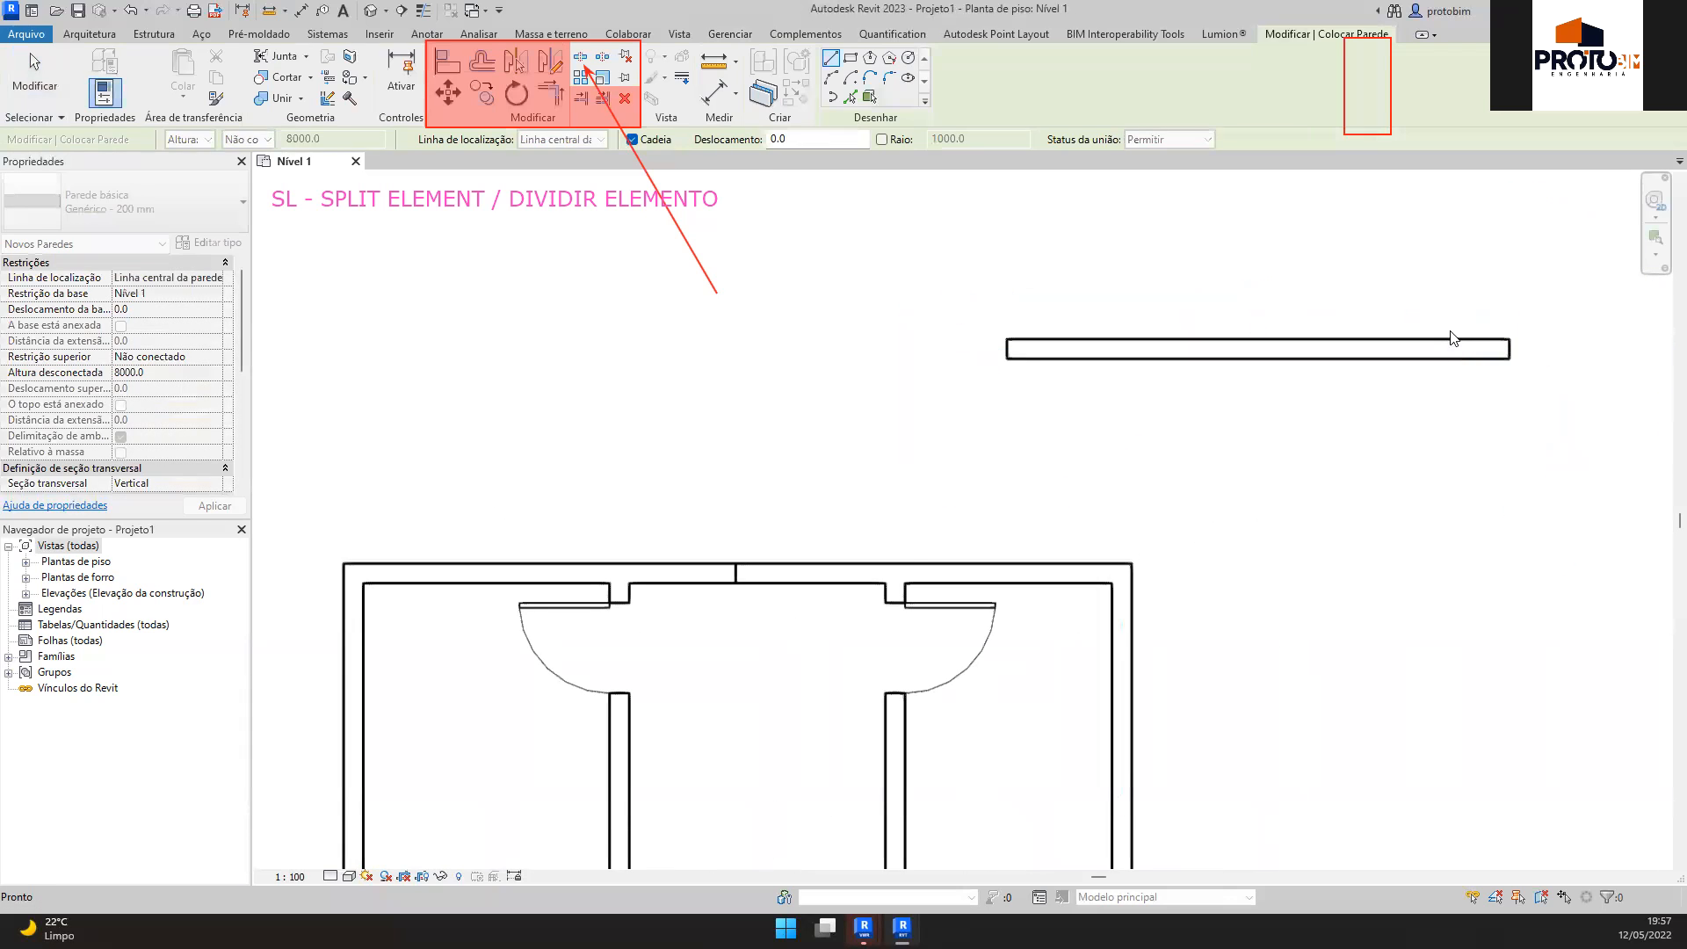
Split the freestanding wall near its middle, leaving a right-hand segment about 2700 mm long
key("s")
key("l")
left_click(1243, 344)
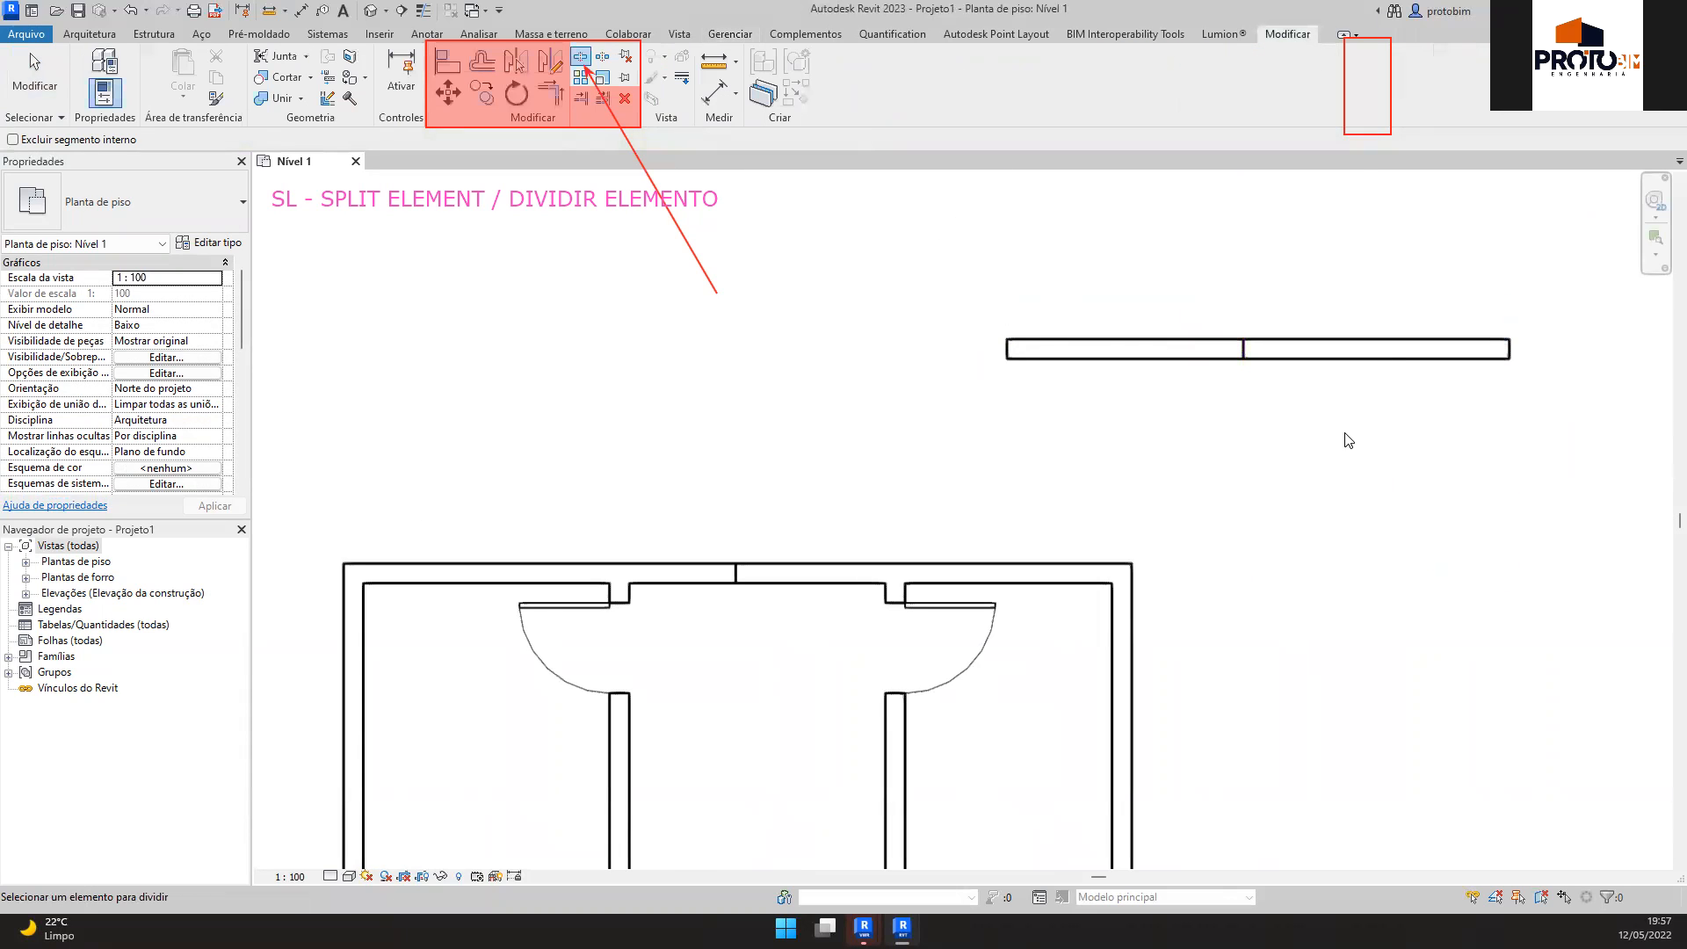
key("Escape")
Move the split freestanding wall upward to 2700 mm above the rooms' top wall
left_click(1268, 350)
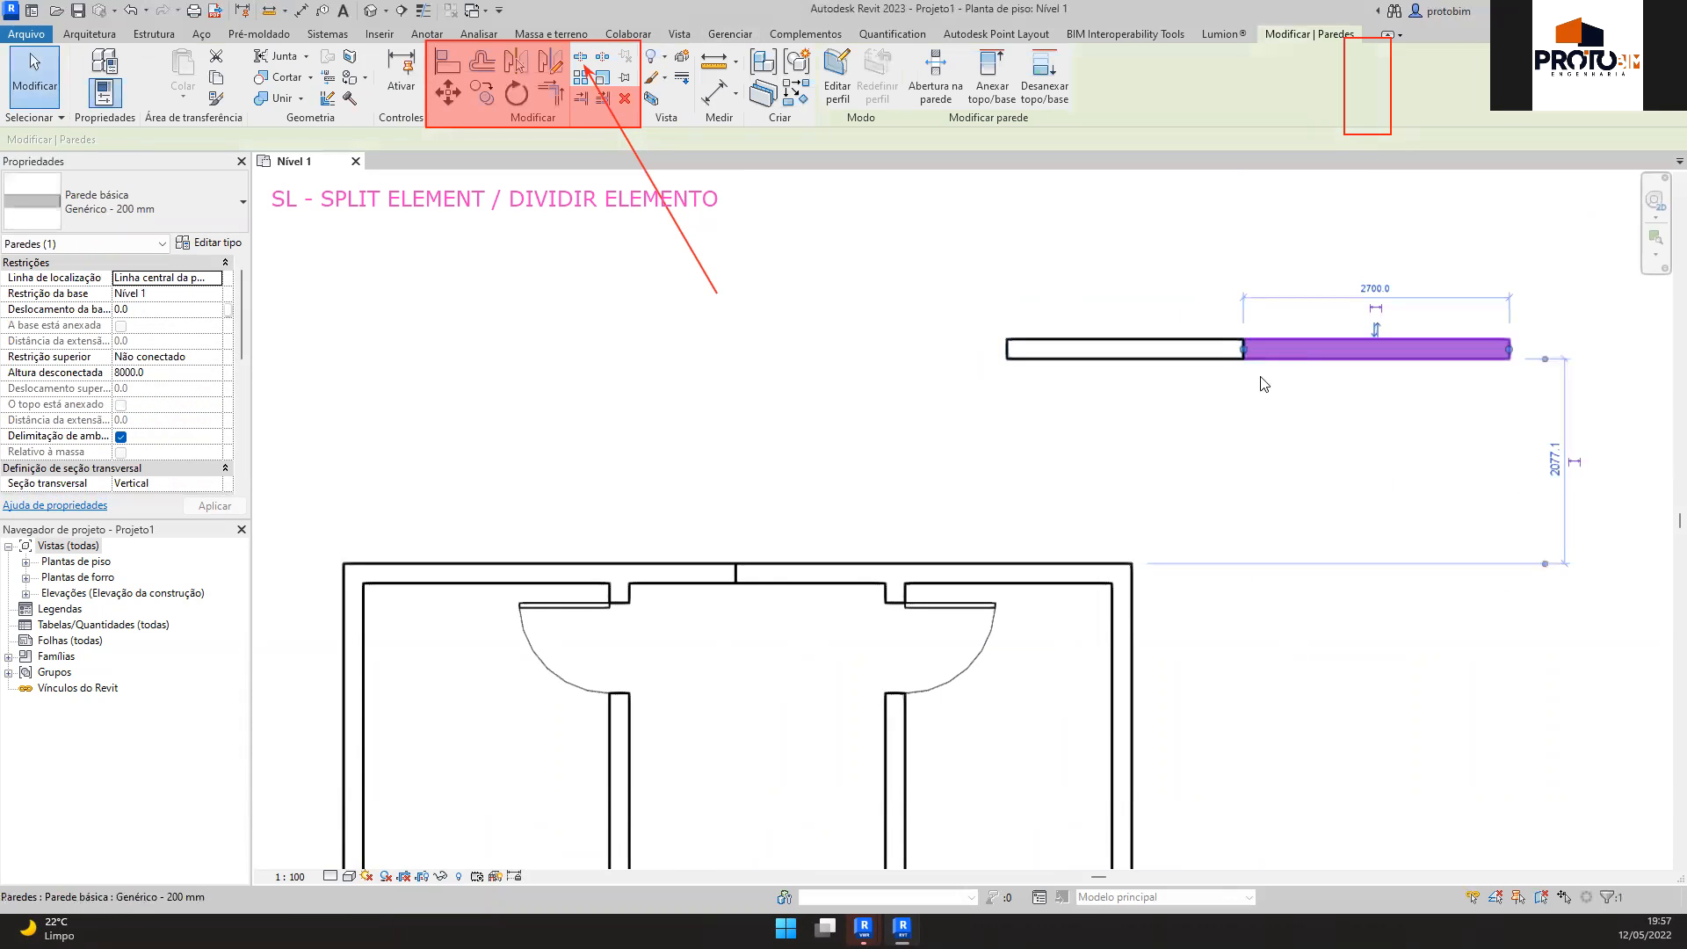
left_click_drag(1286, 372, 1336, 445)
left_click_drag(1210, 444, 1227, 279)
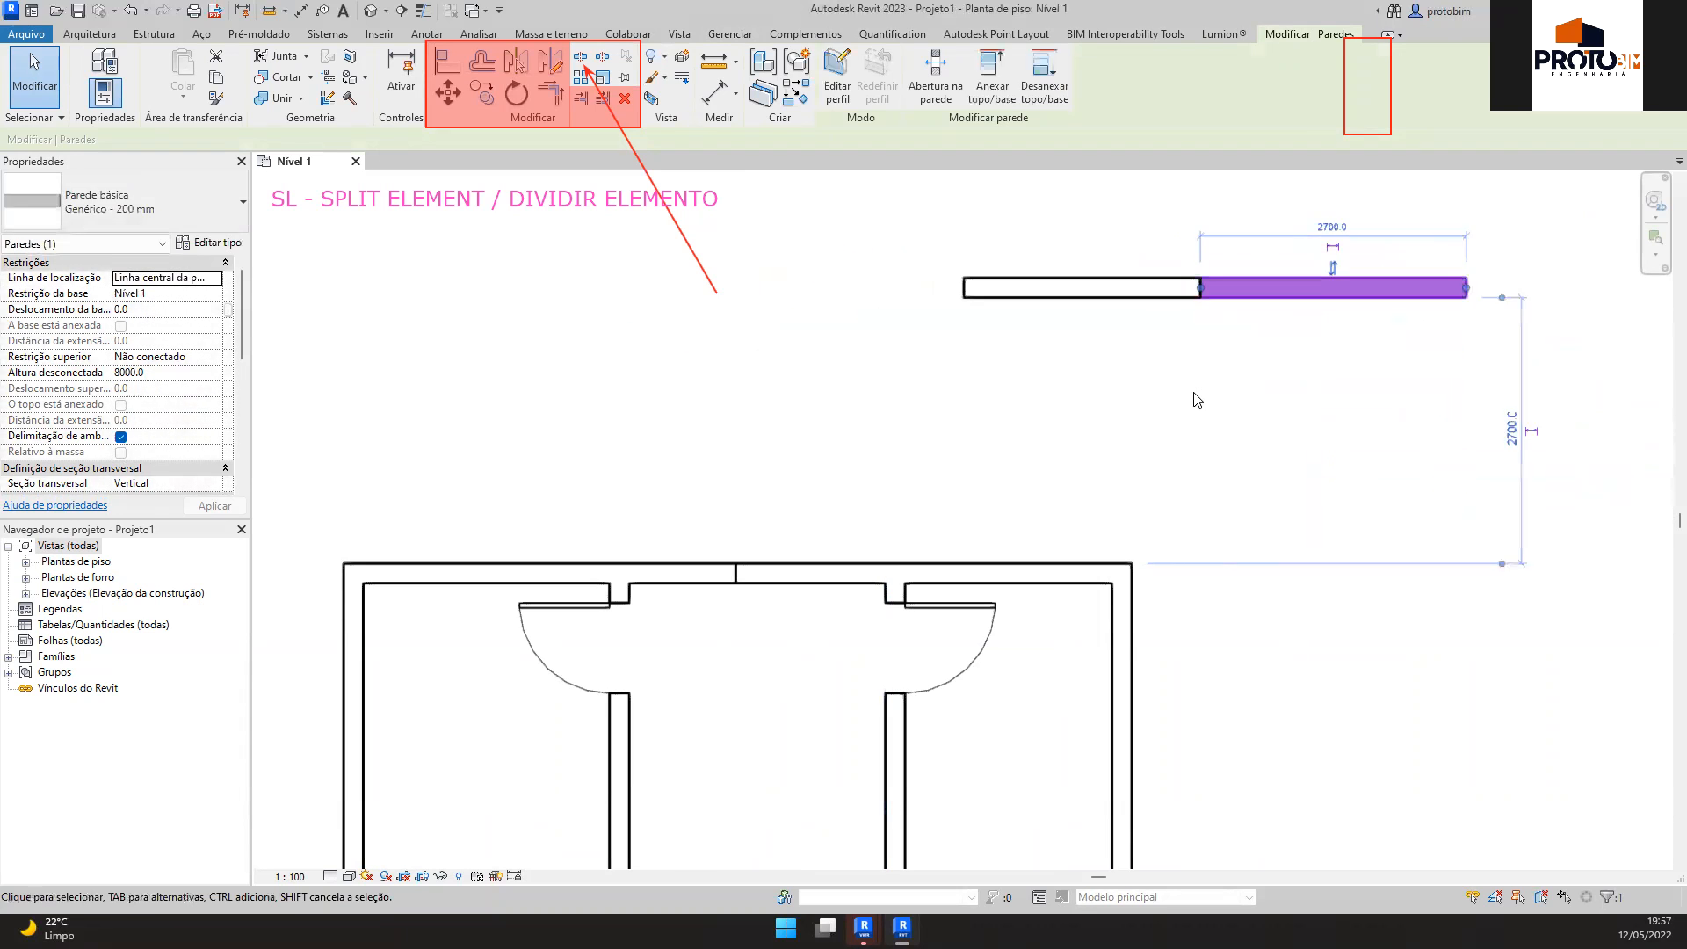
left_click(1228, 399)
scroll(1273, 303, "up", 2)
scroll(1065, 321, "down", 1)
scroll(1079, 326, "down", 1)
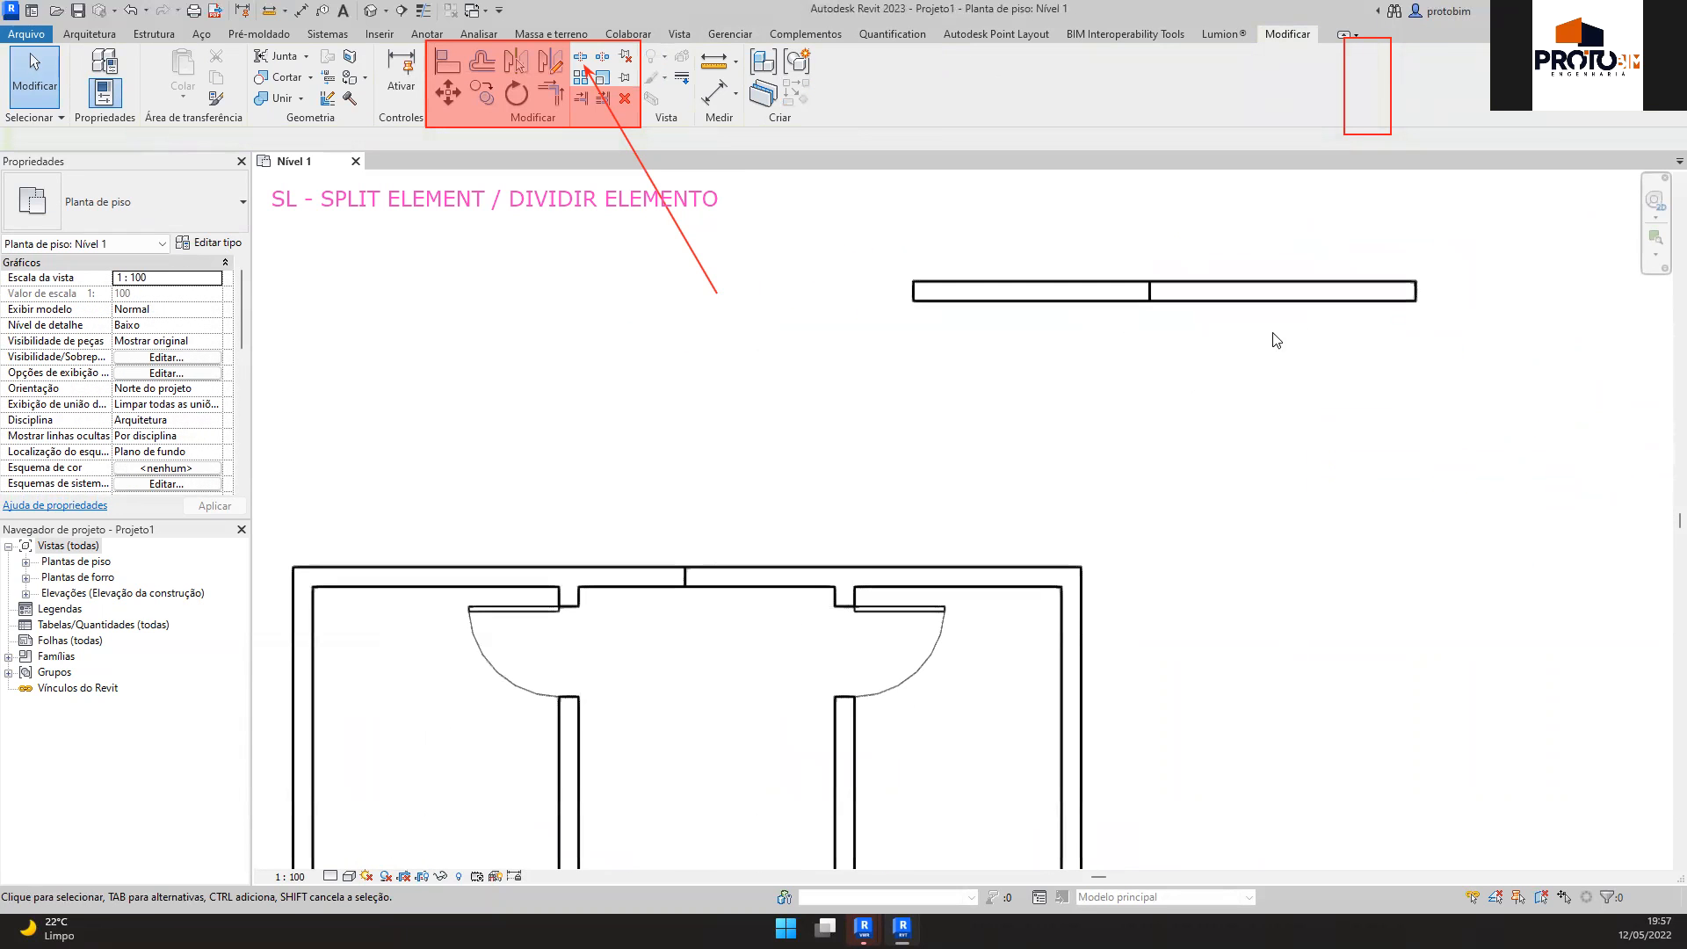
Shorten the freestanding wall's right segment from its inner end to open a gap between the two segments
left_click(1265, 303)
scroll(1141, 299, "up", 3)
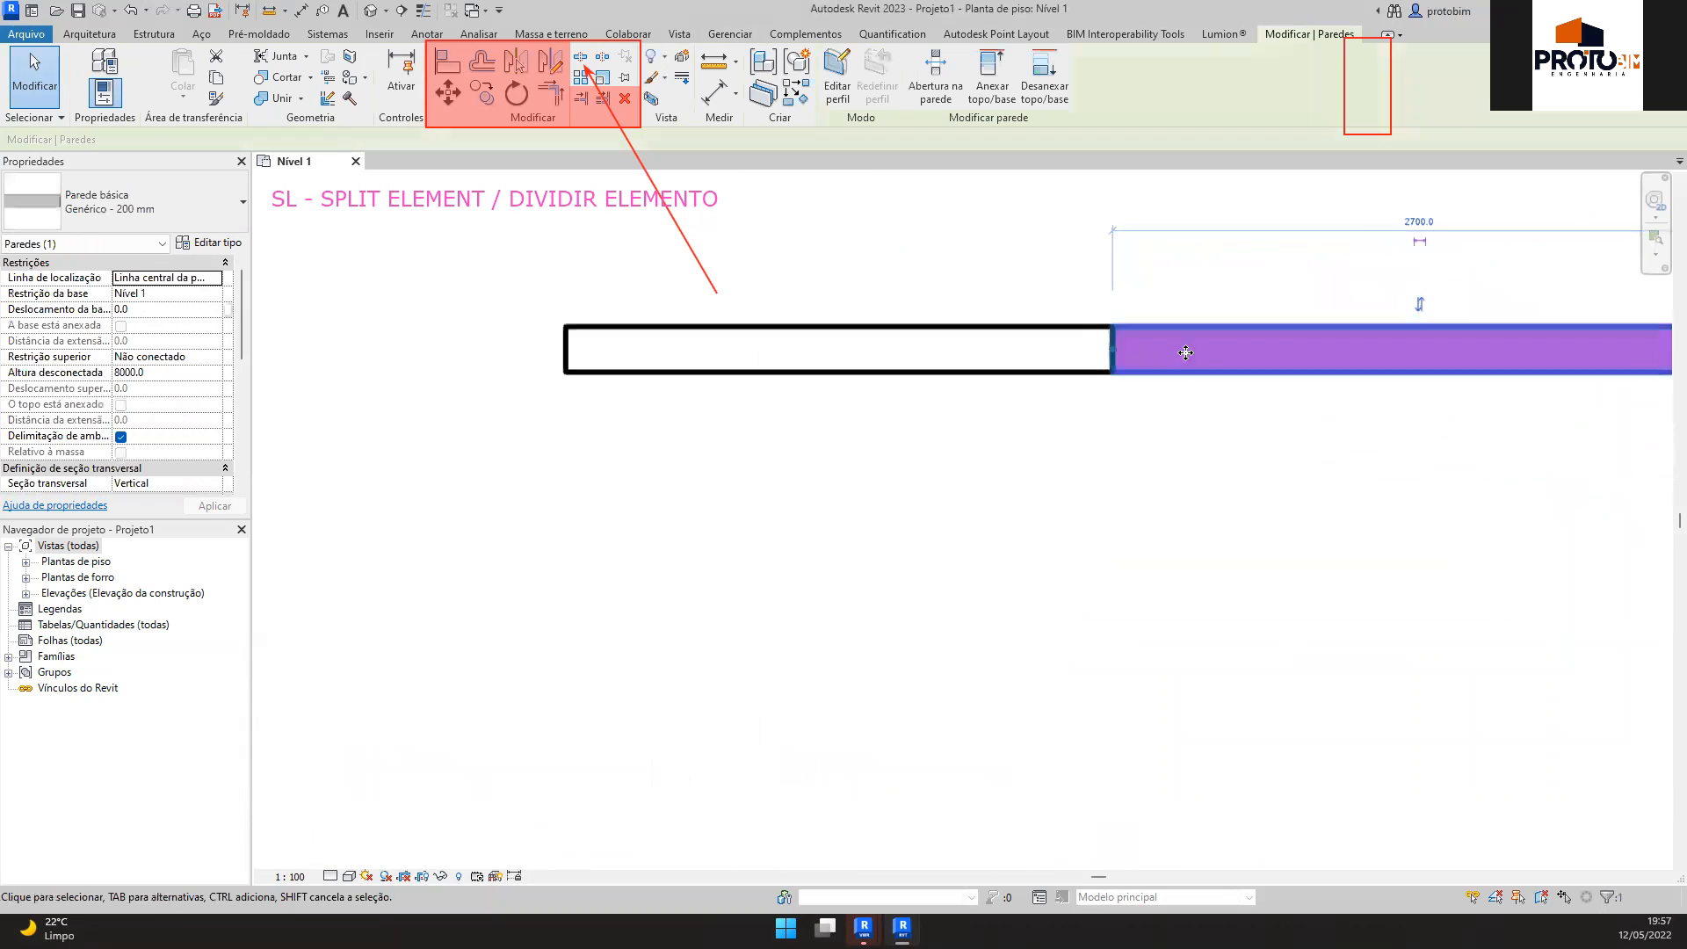
left_click_drag(1112, 349, 1360, 294)
scroll(1177, 237, "down", 2)
left_click(1156, 387)
scroll(1133, 389, "down", 2)
Select the two halves of the rooms' top wall in turn to examine where they were split
middle_click_drag(694, 570, 935, 505)
scroll(936, 505, "up", 3)
scroll(1019, 399, "down", 1)
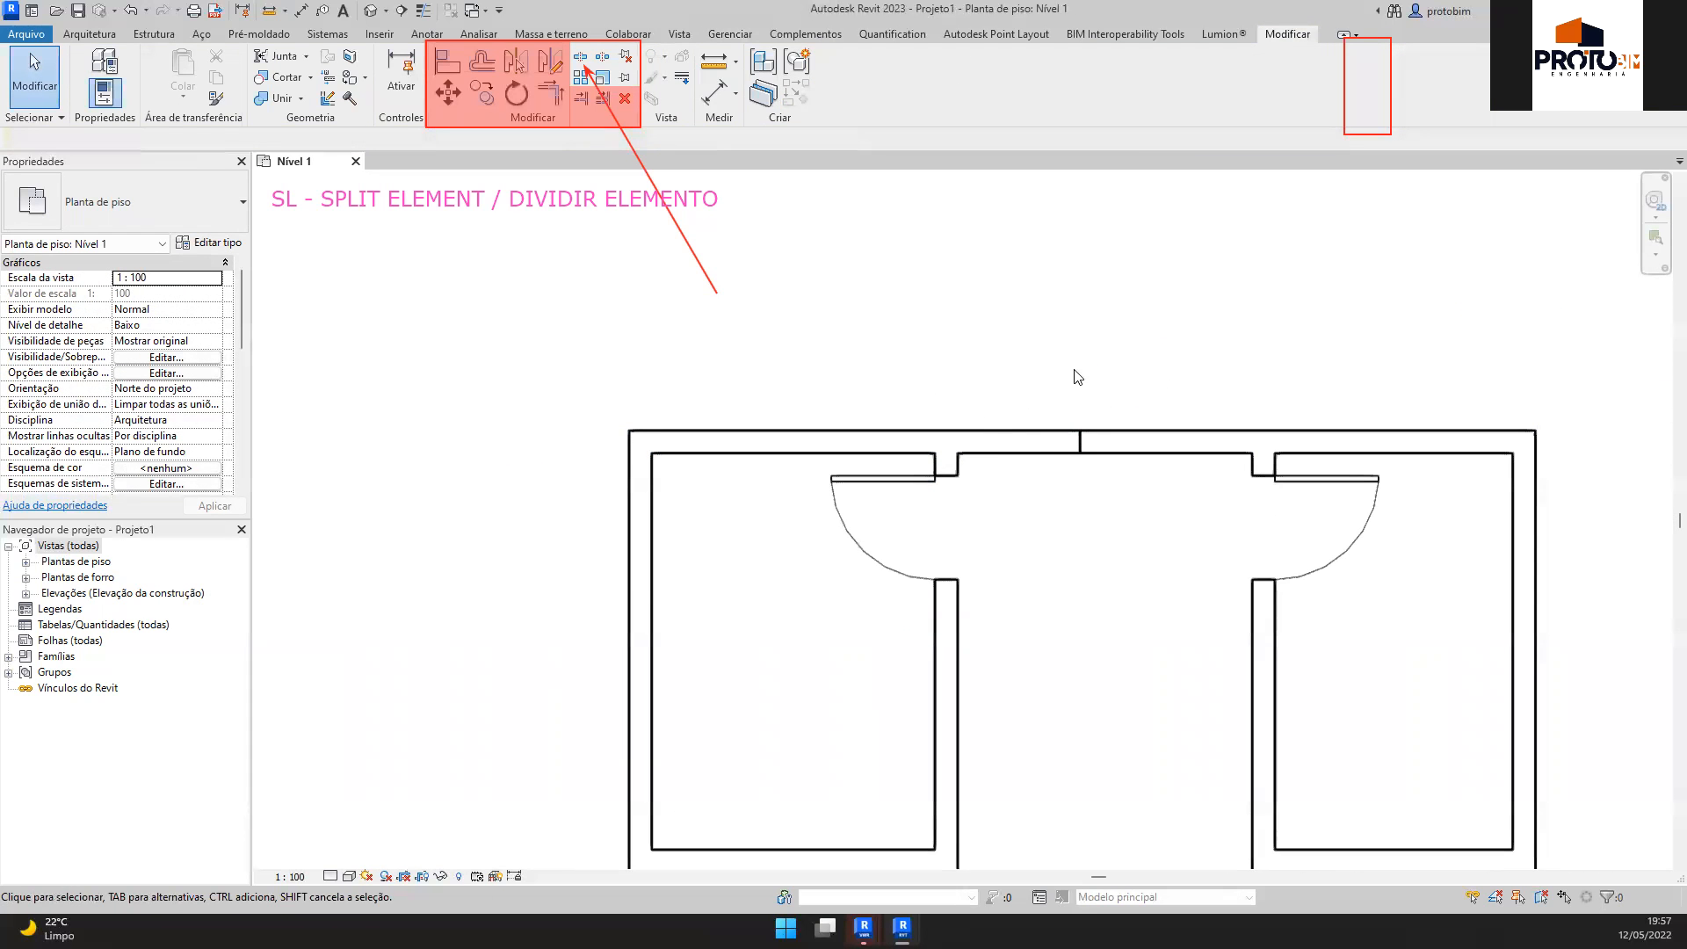
left_click(1133, 457)
left_click(1130, 455)
left_click(1054, 453)
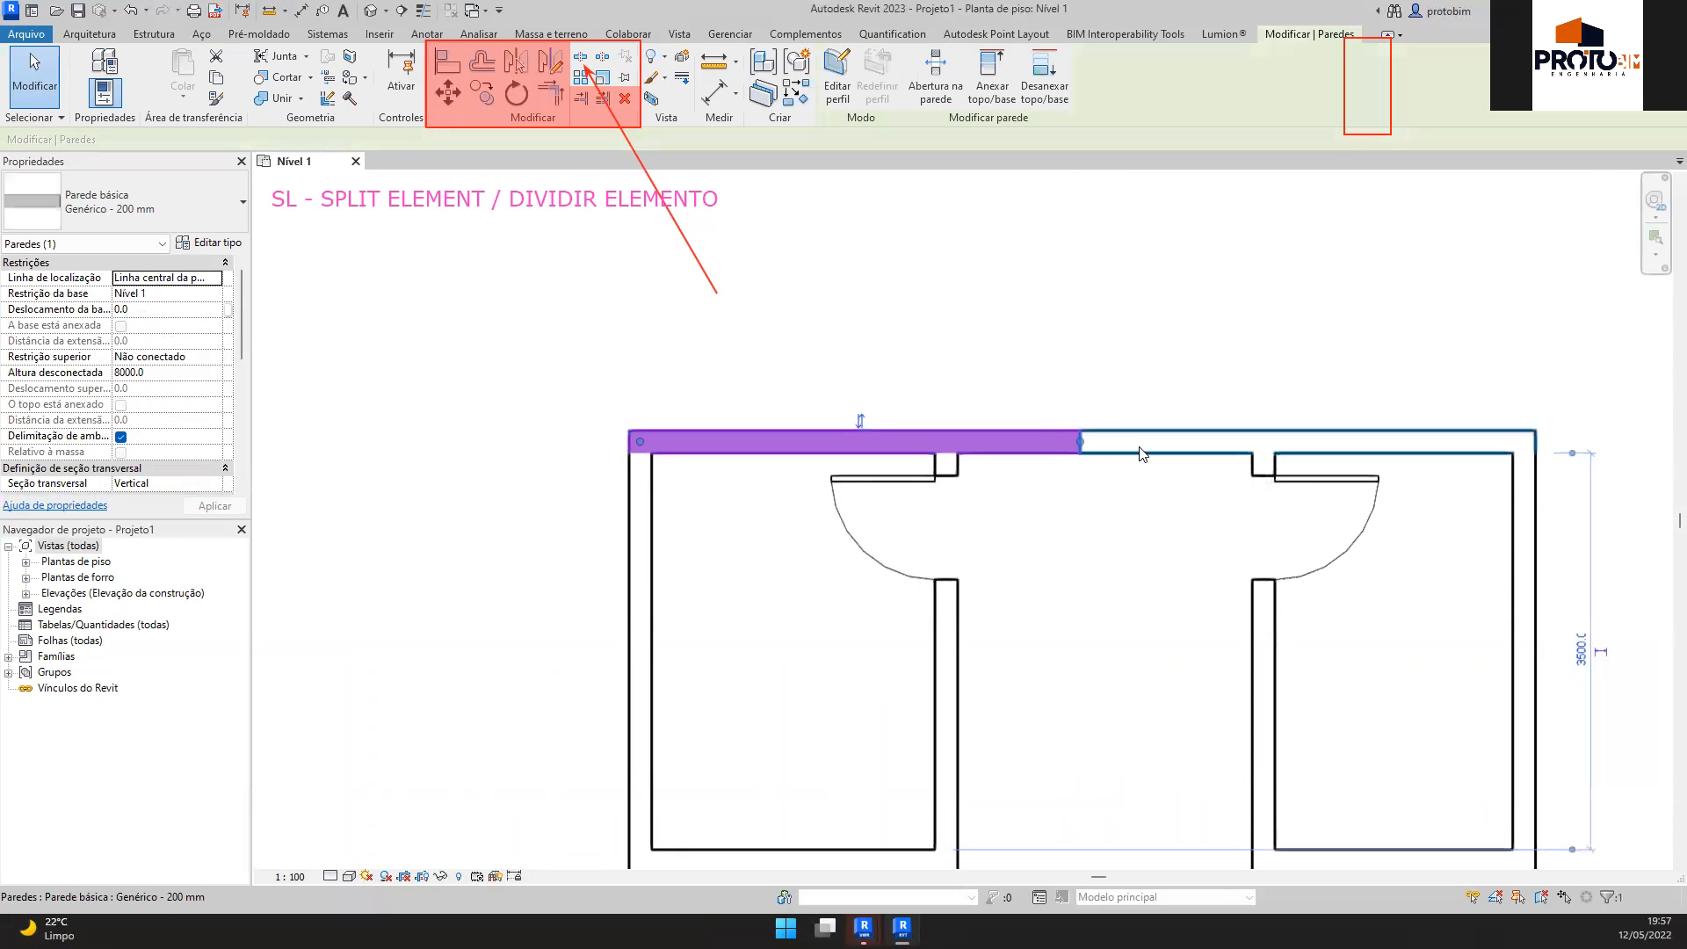
left_click(1138, 450)
left_click(1098, 507)
Trim each half of the split top wall to a corner with its own room's inner wall, separating the rooms
key("s")
key("l")
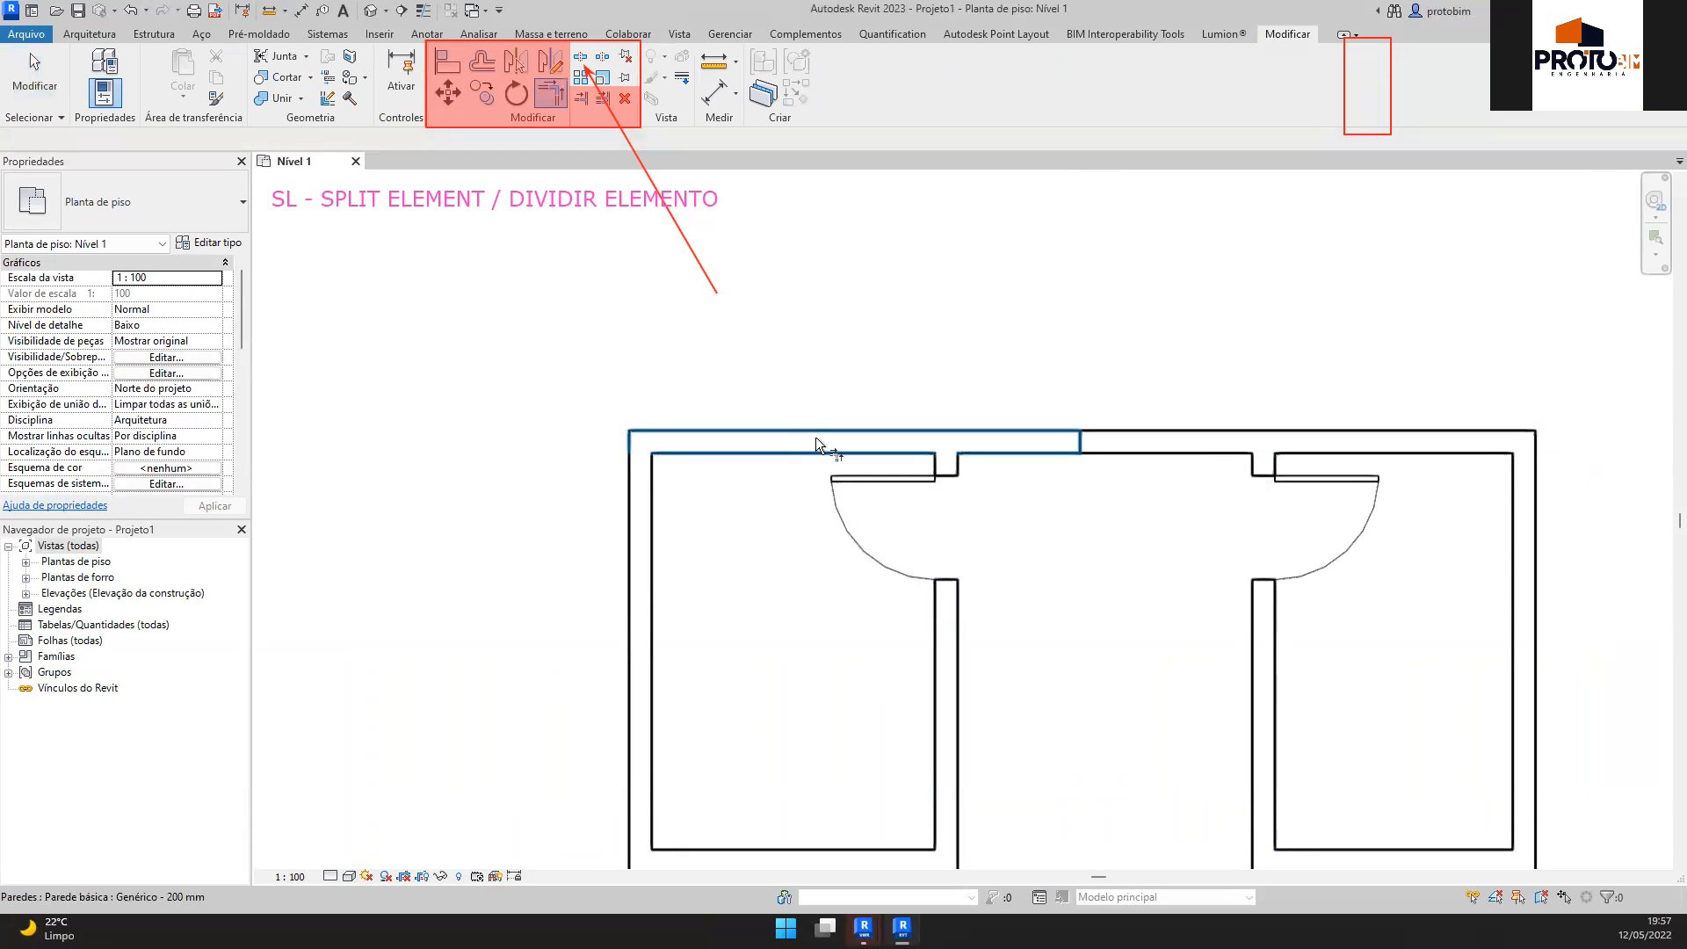
left_click(939, 639)
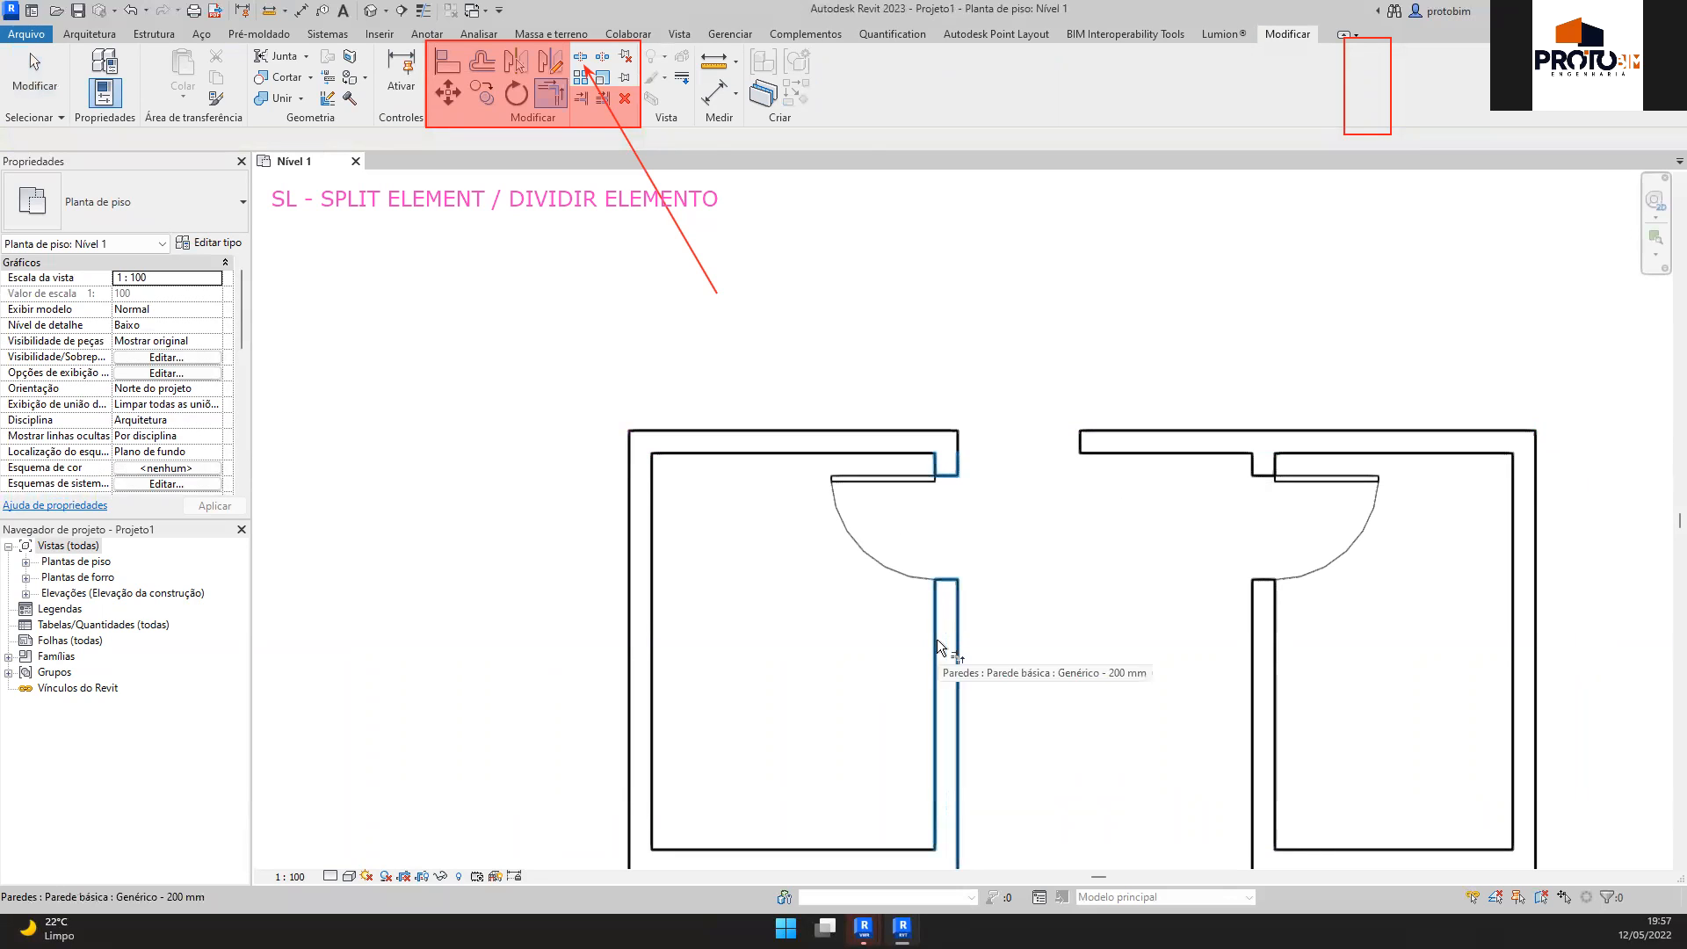
left_click(1284, 646)
left_click(1384, 451)
scroll(1087, 378, "down", 4)
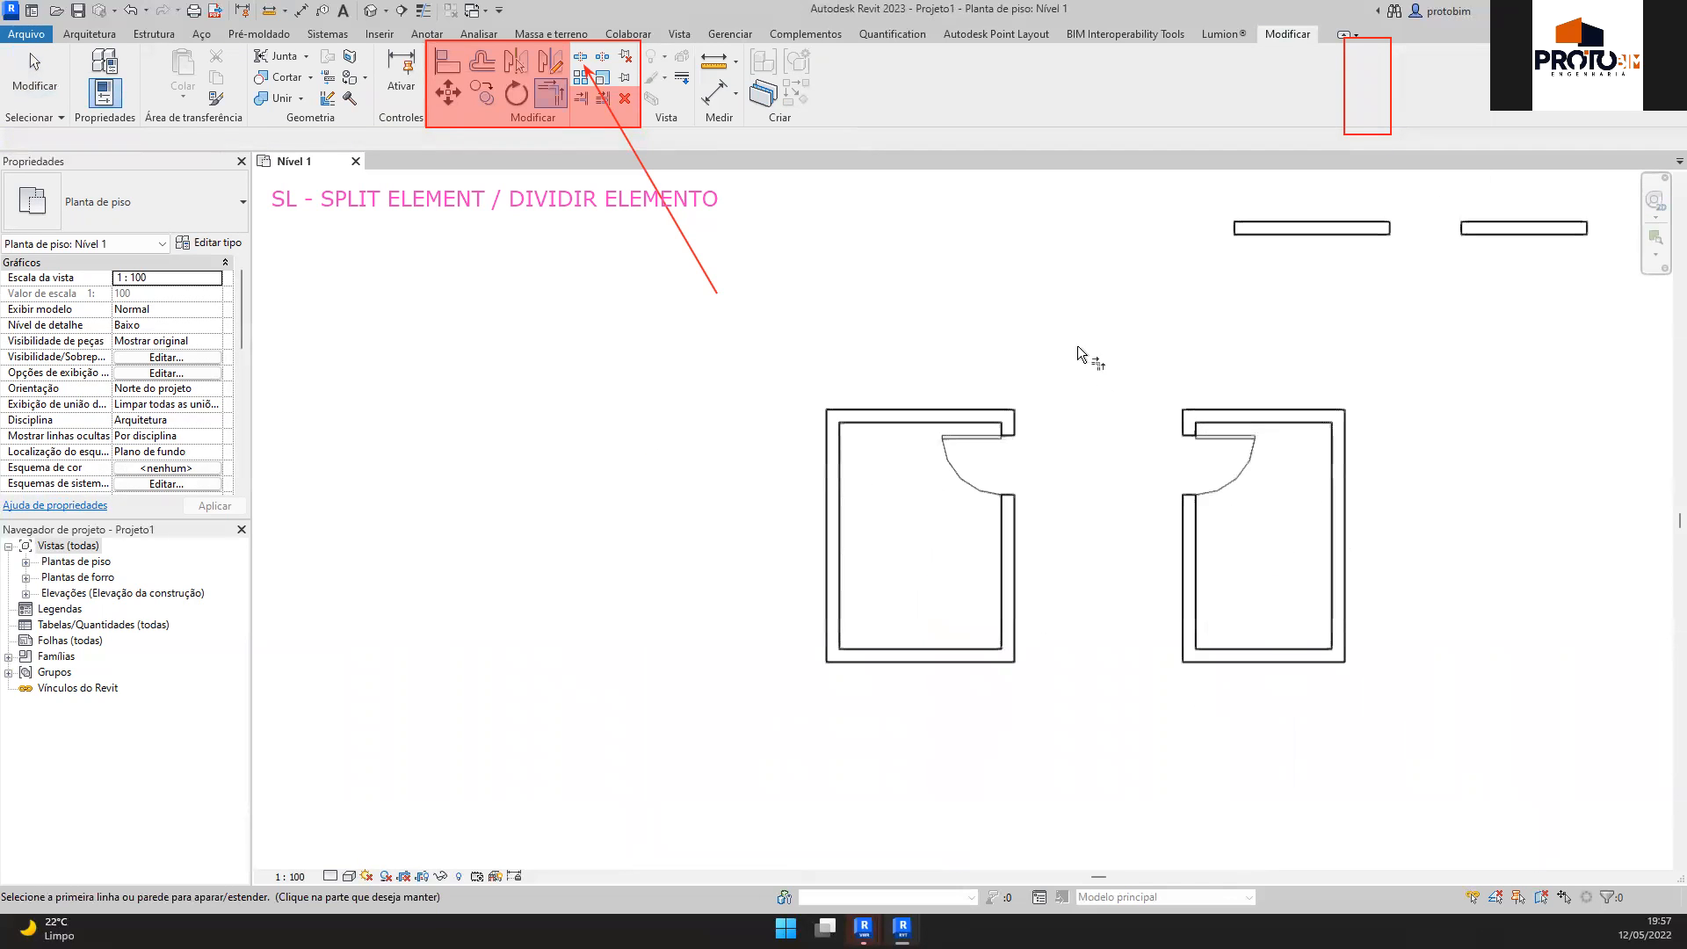
middle_click_drag(1193, 317, 1082, 420)
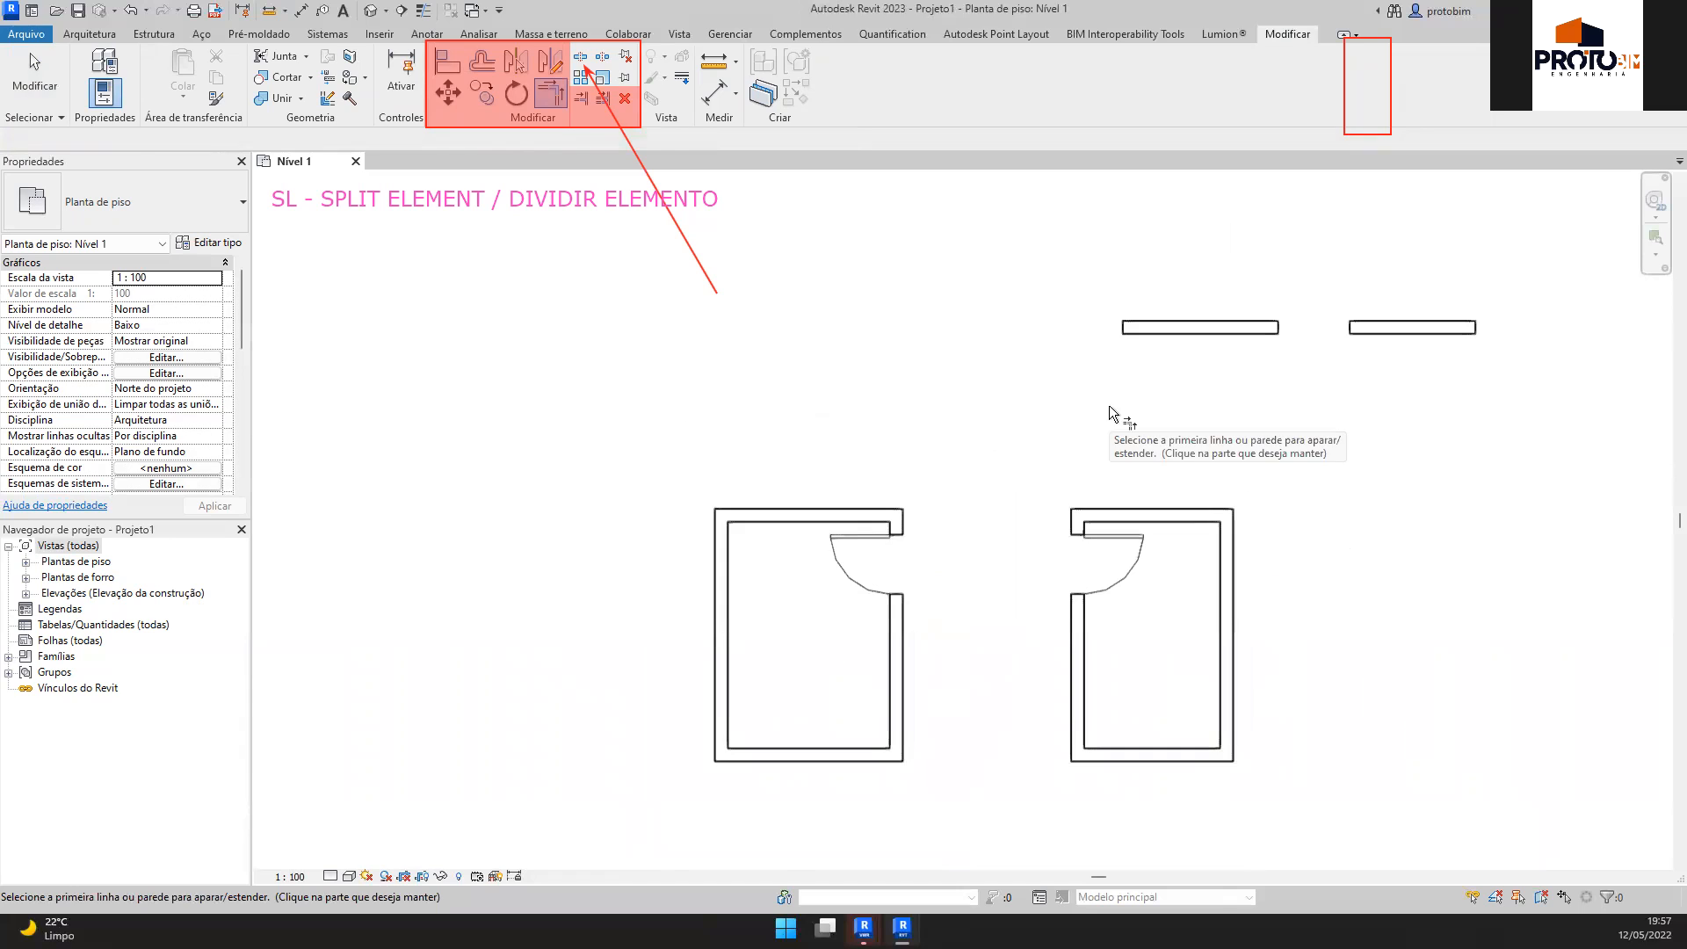
key("Escape")
scroll(1104, 429, "down", 1)
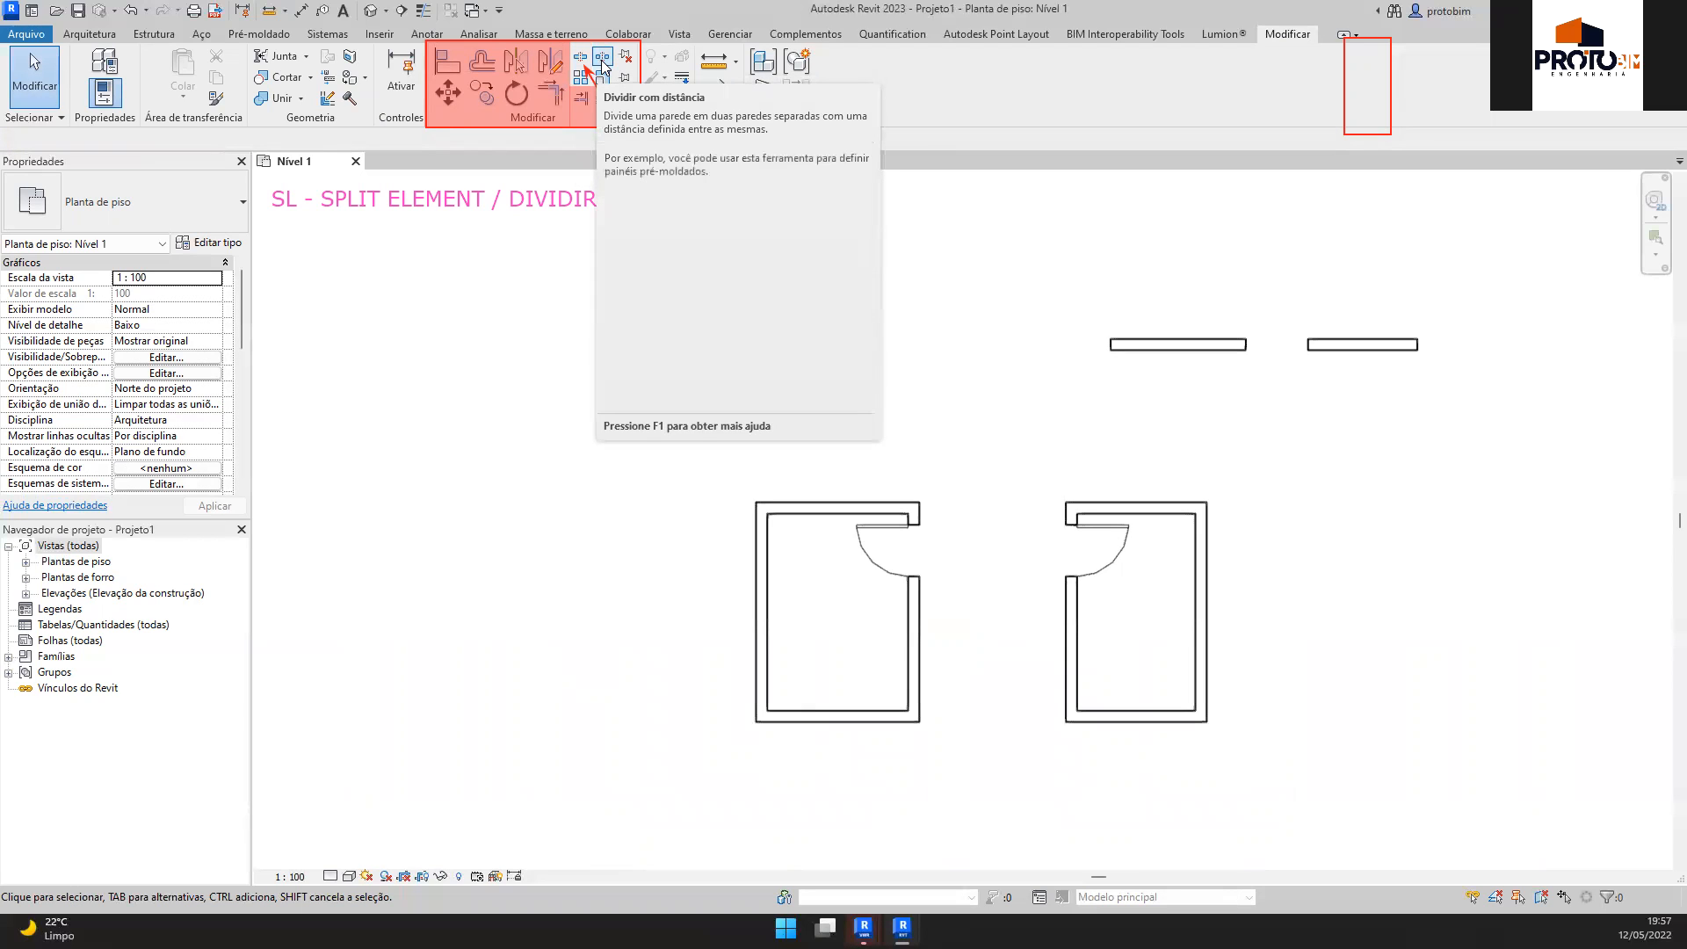
Extend the left freestanding wall segment to about 8000 mm long and reposition it above the two rooms
left_click(1133, 345)
left_click_drag(1111, 345, 793, 345)
scroll(1021, 226, "up", 4)
middle_click_drag(1067, 363, 1067, 376)
left_click_drag(1061, 470, 1005, 527)
left_click(898, 392)
middle_click_drag(898, 393, 1012, 346)
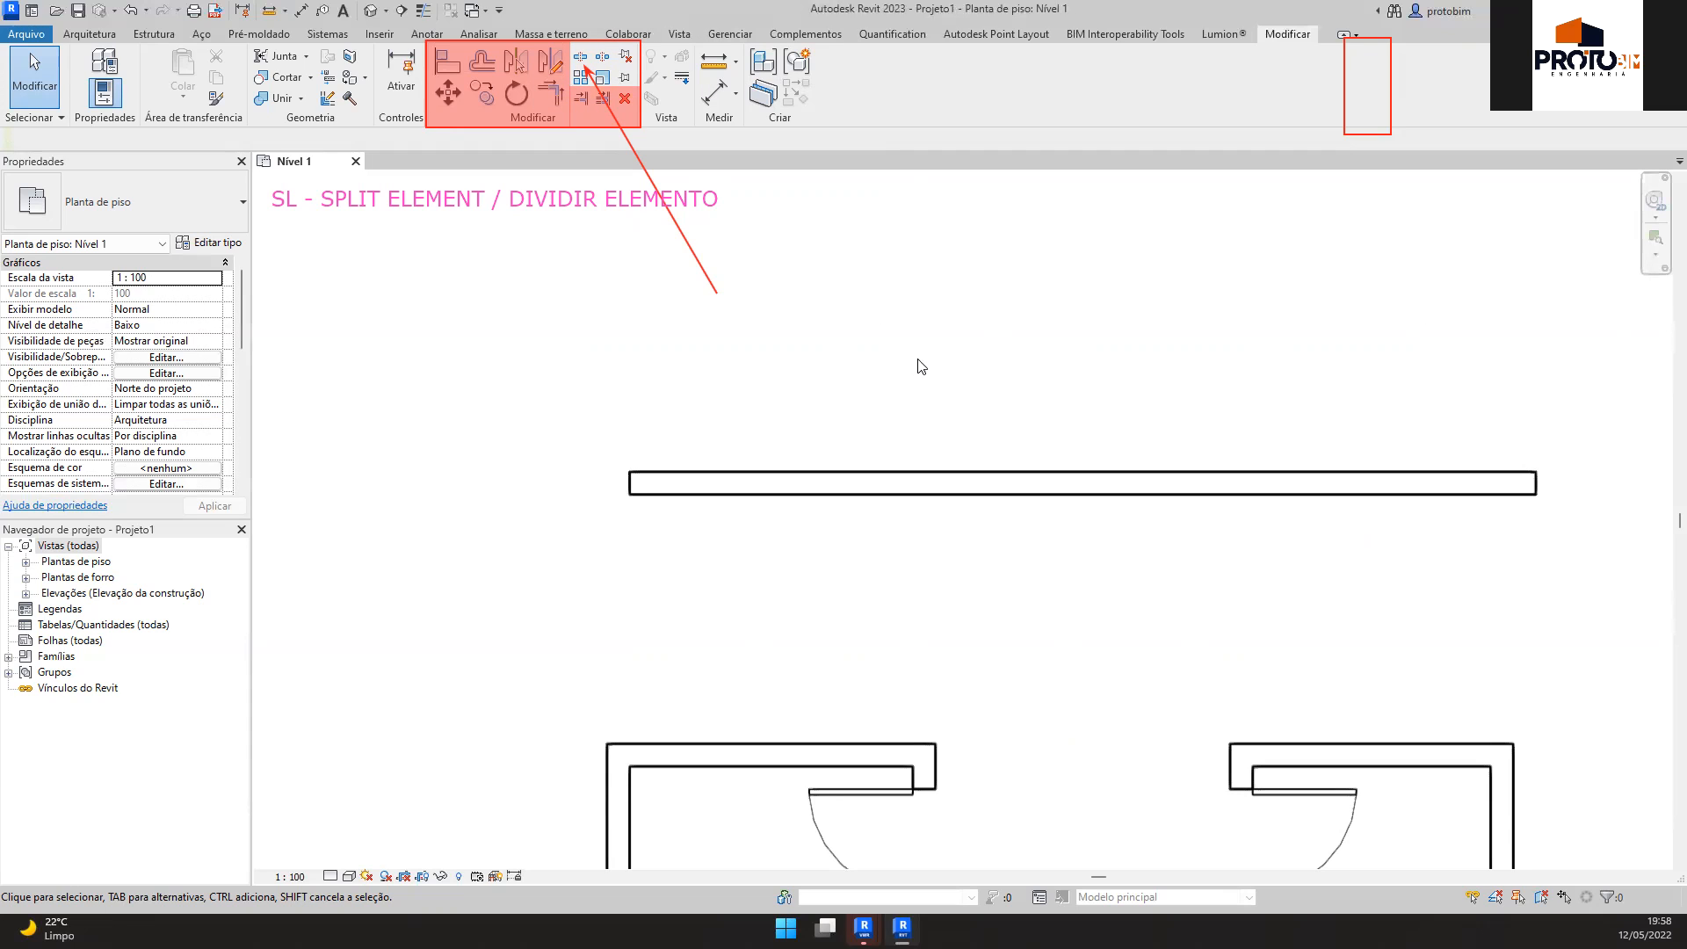
Split the long freestanding wall with a 25 mm joint gap, about 1727.5 mm from its left end
left_click(602, 56)
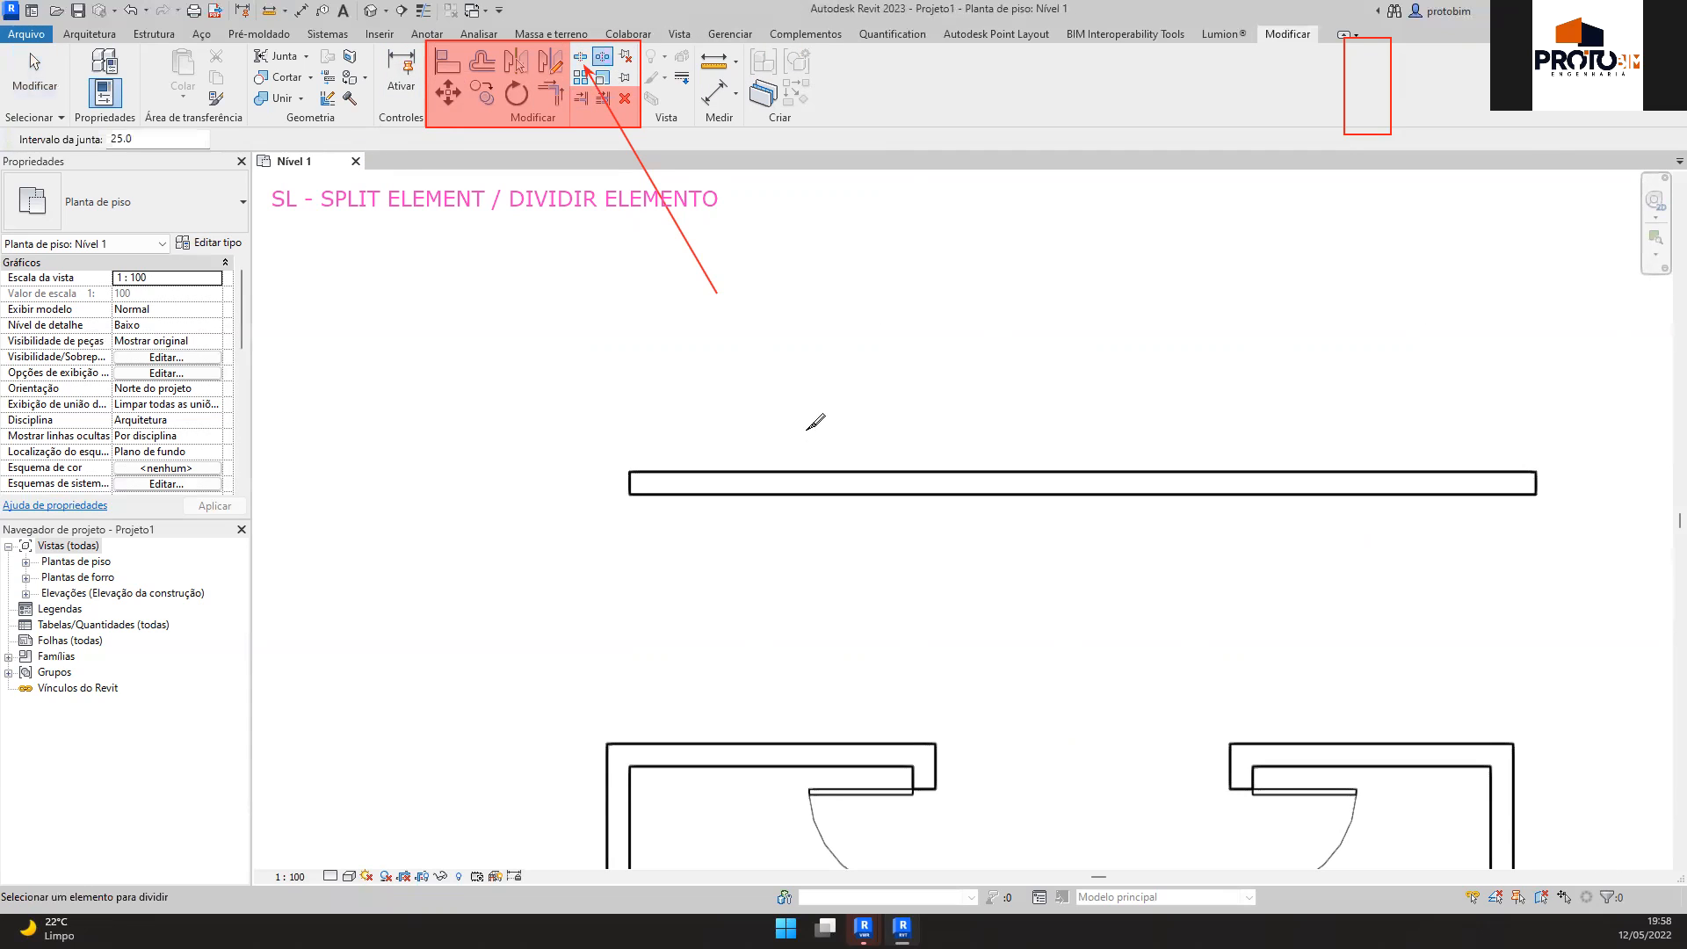
scroll(830, 440, "up", 2)
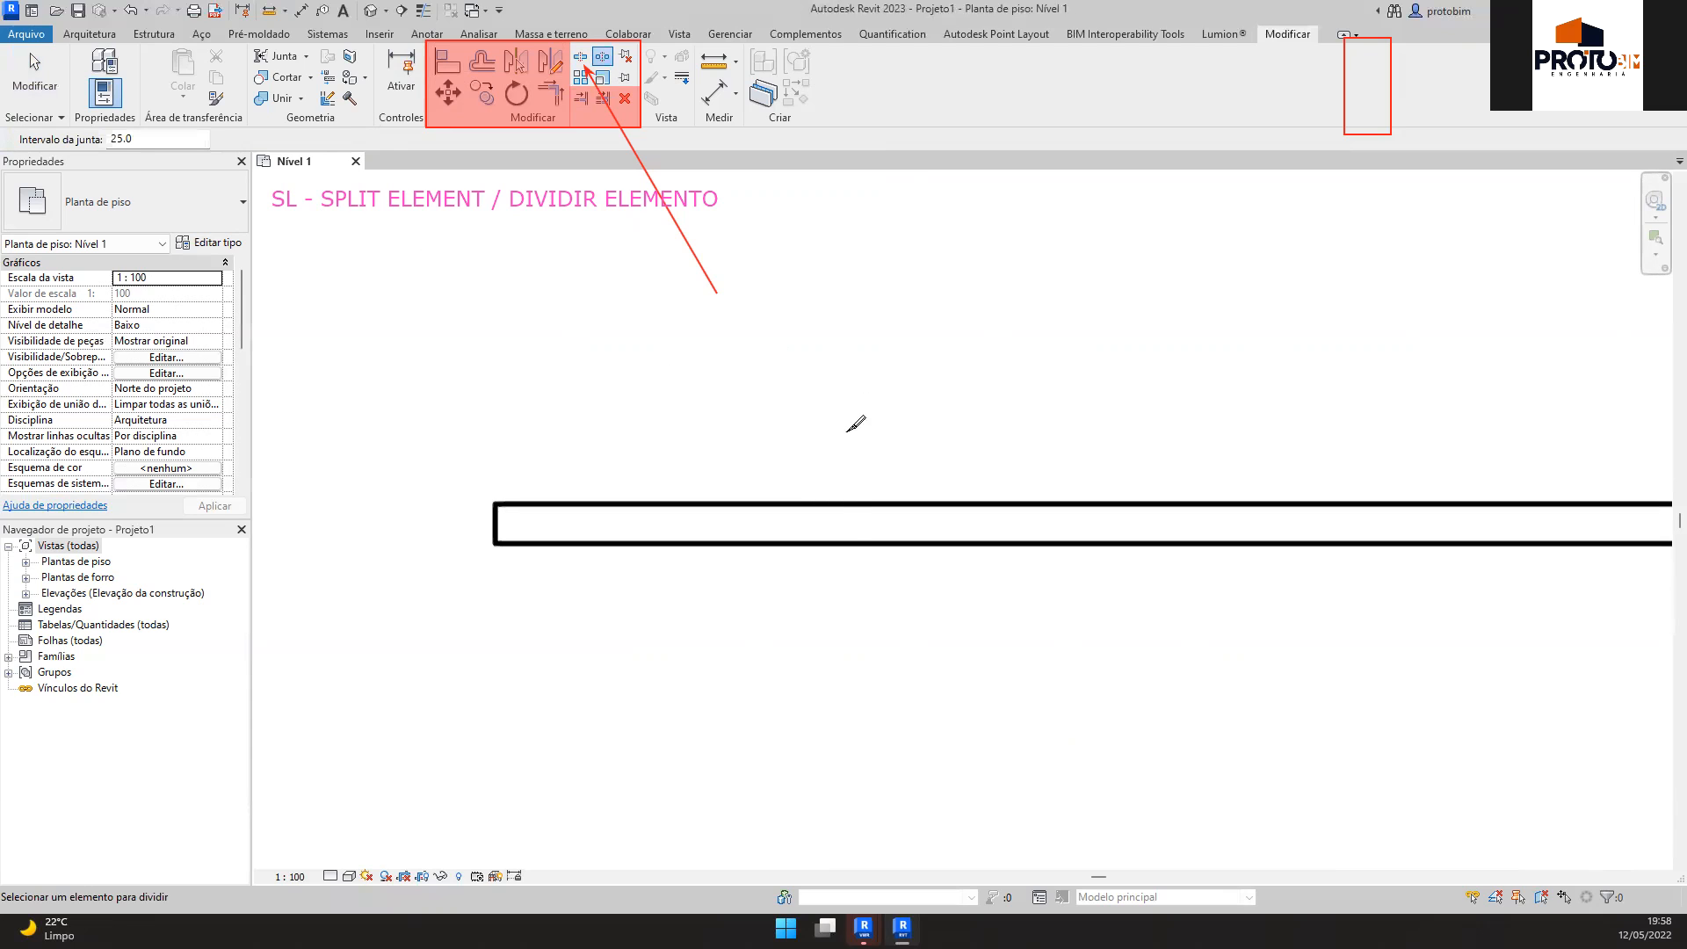
left_click(841, 508)
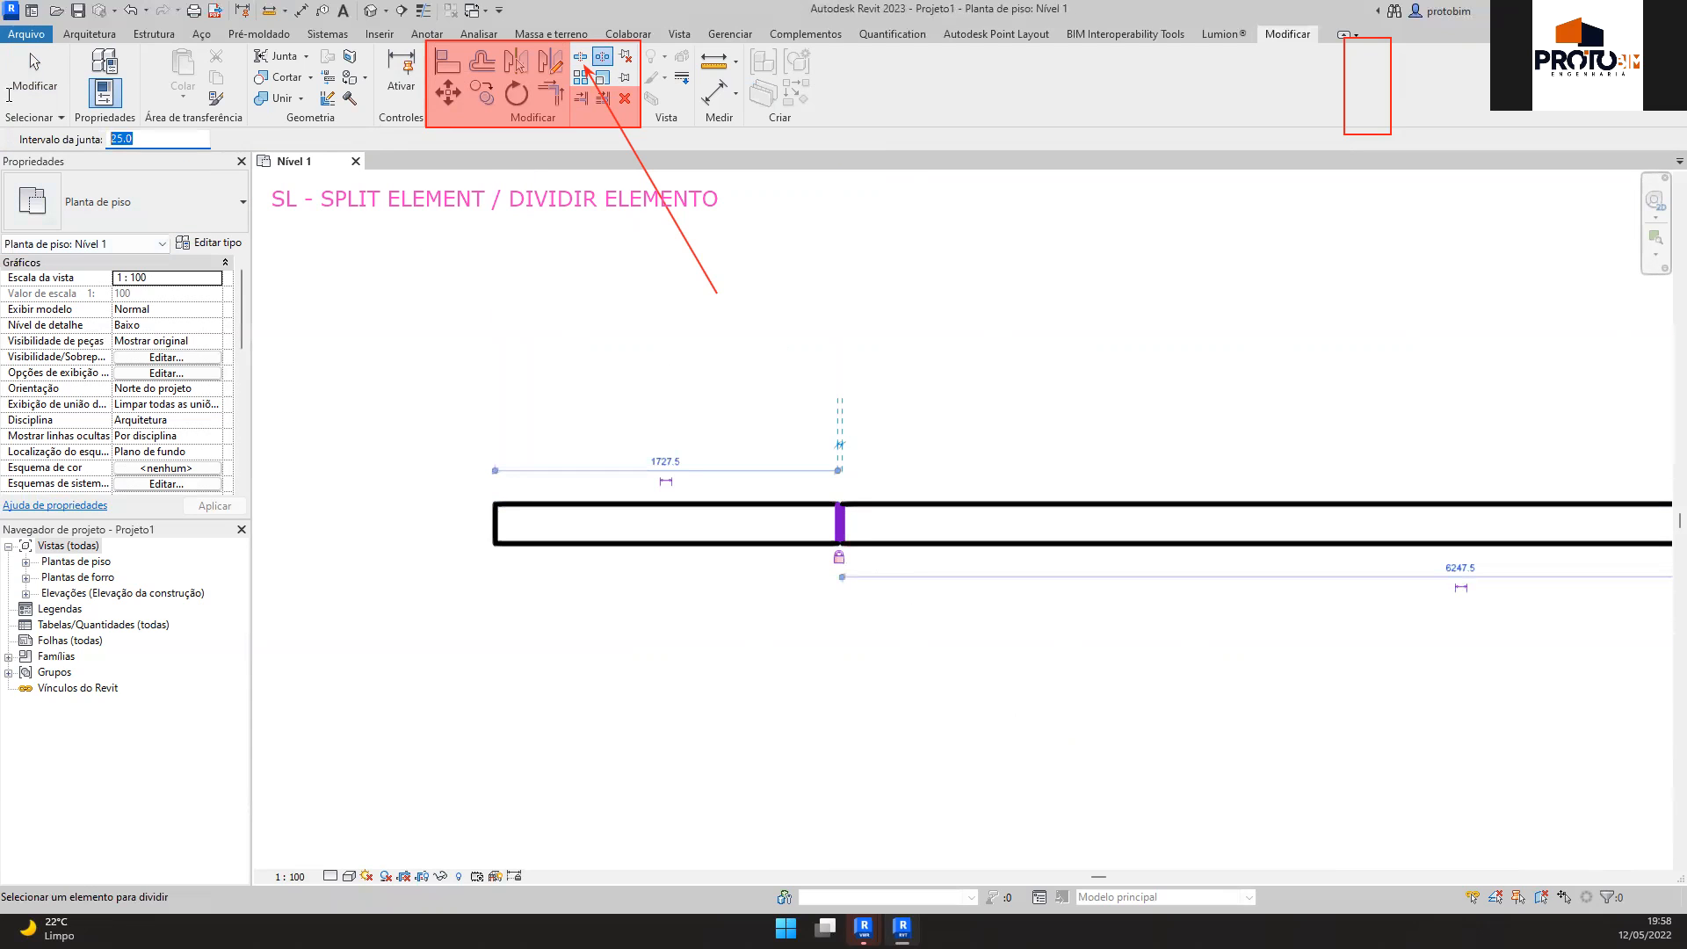
Try to set the joint gap of the Split with Gap tool to 500 mm
type("500")
key("Return")
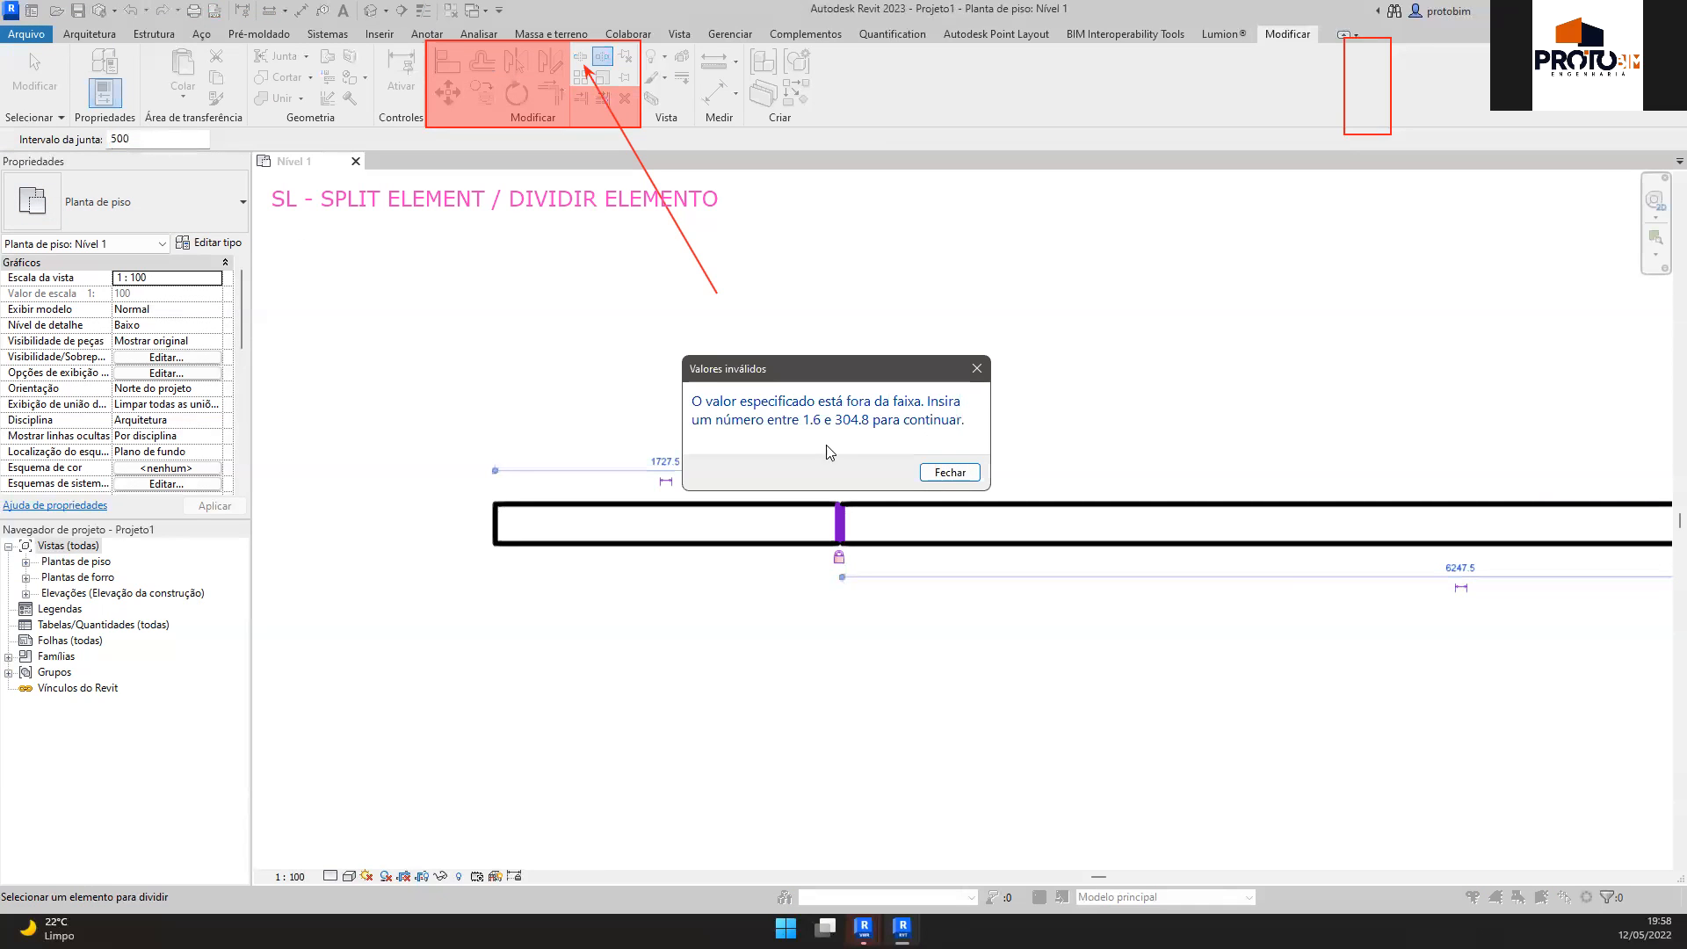
left_click(948, 471)
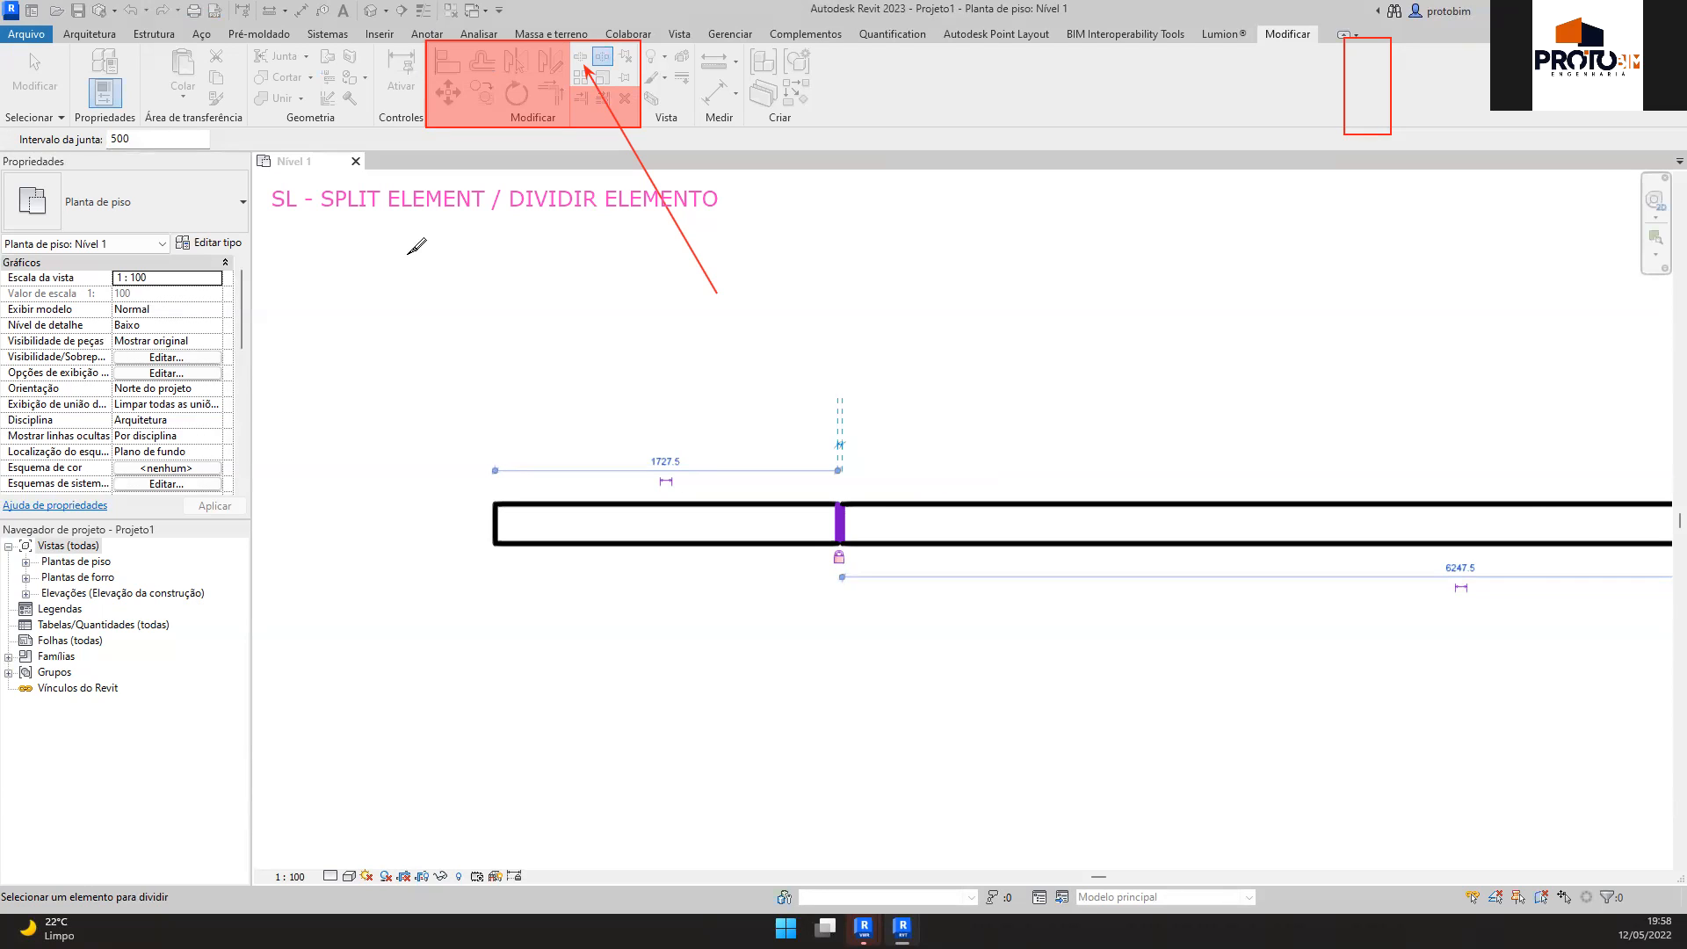
Set the joint gap to 300 mm and split the long wall again to the right of the first cut
type("300.0")
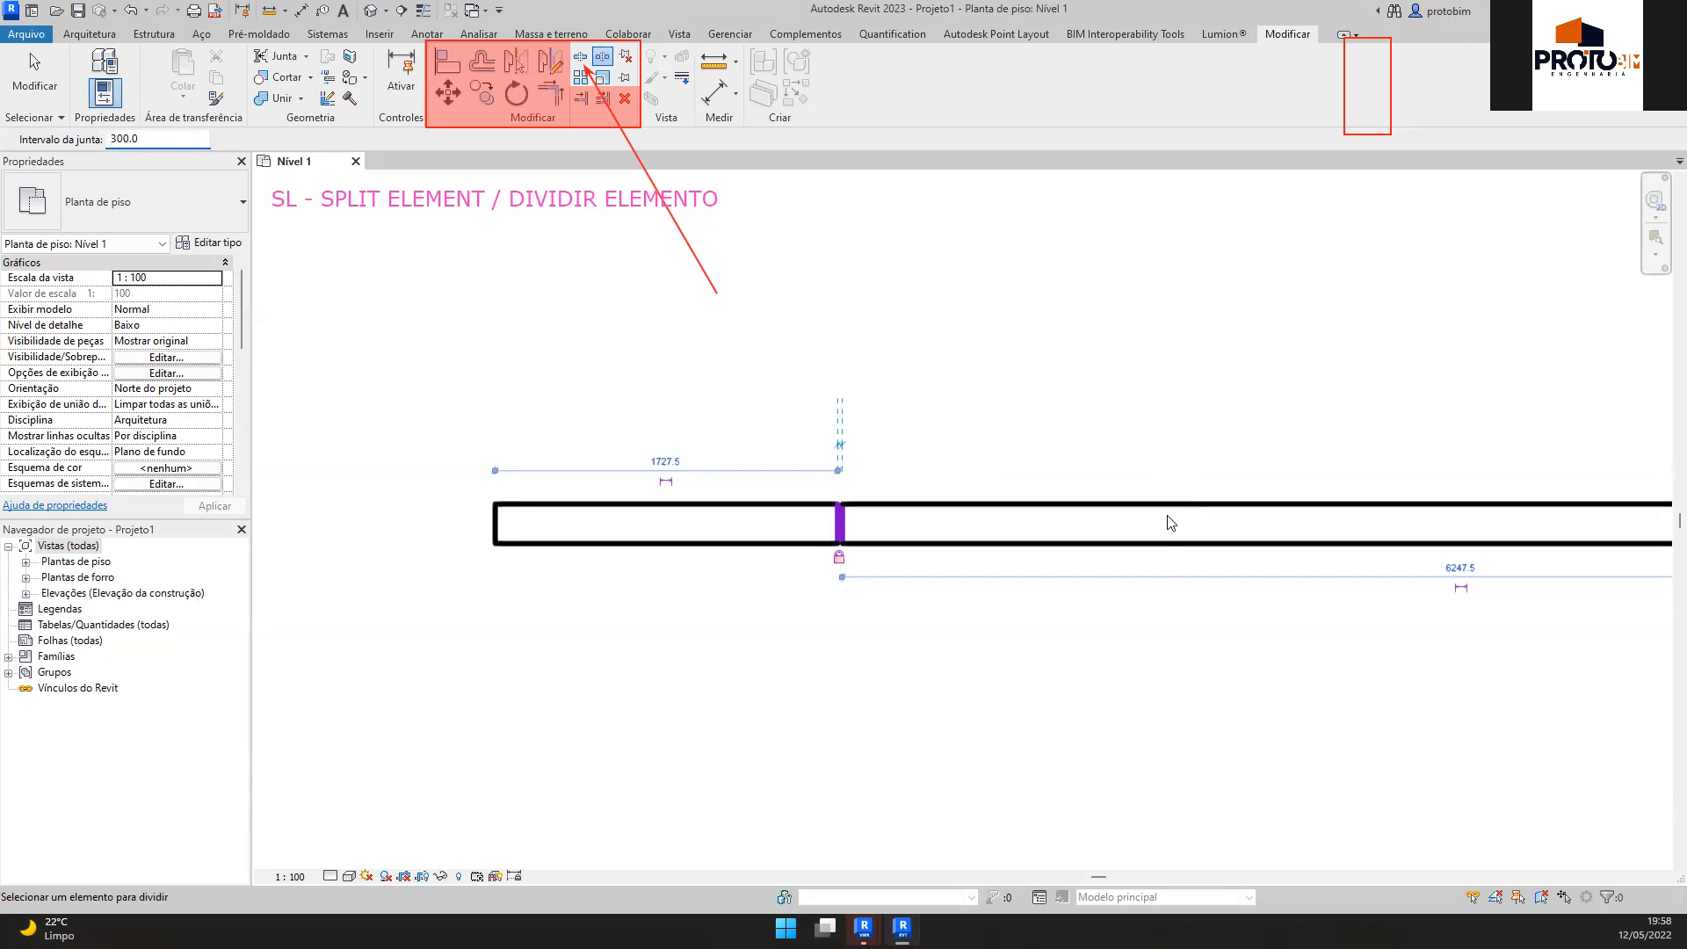
key("Escape")
left_click(601, 56)
left_click(997, 501)
middle_click_drag(1171, 403, 894, 397)
key("Escape")
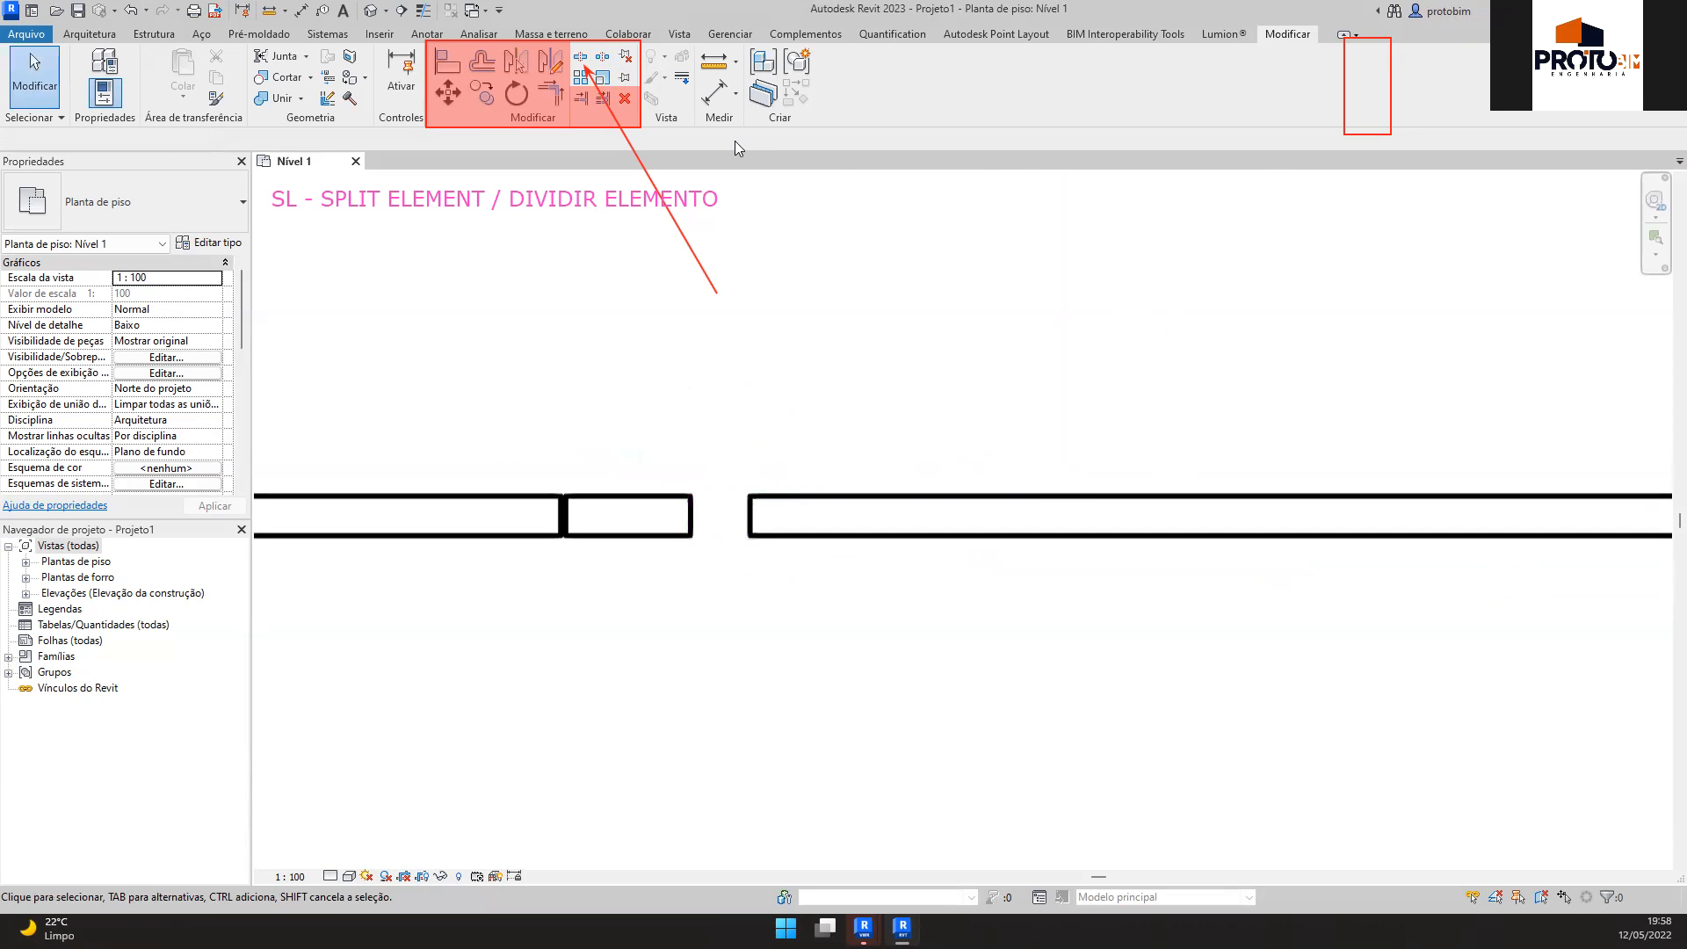
Split the rest of the long wall at four more points with 300 mm joint gaps
left_click(602, 56)
left_click(991, 498)
scroll(717, 413, "down", 2)
left_click(1024, 472)
left_click(1188, 472)
left_click(1291, 472)
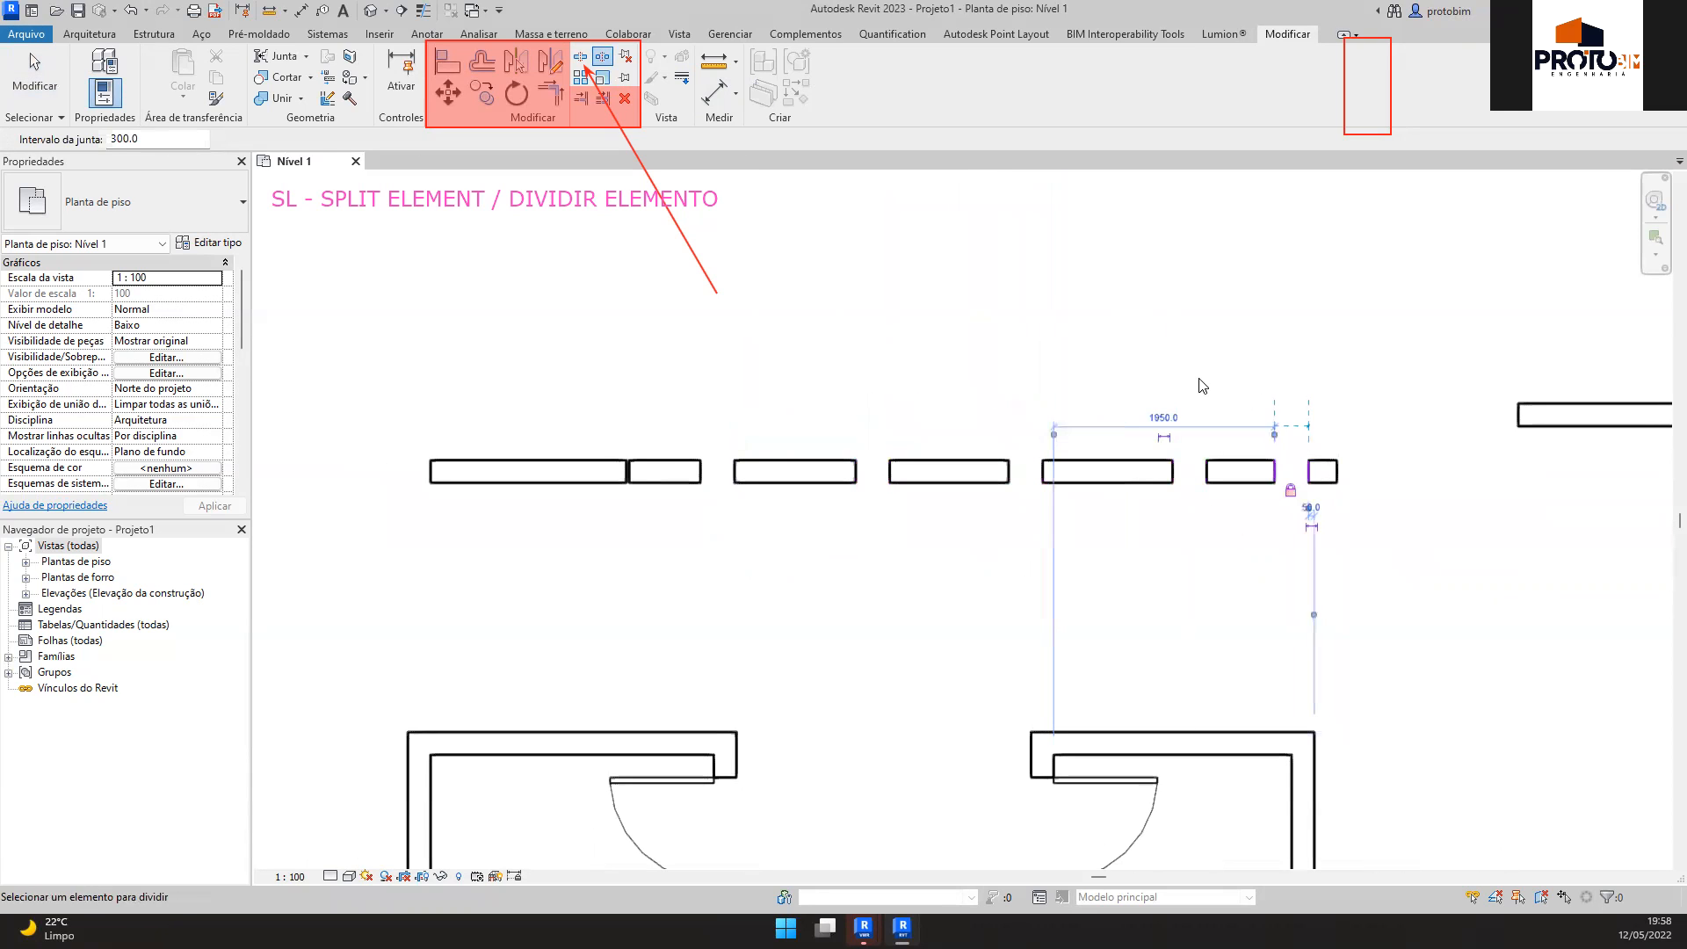
key("Escape")
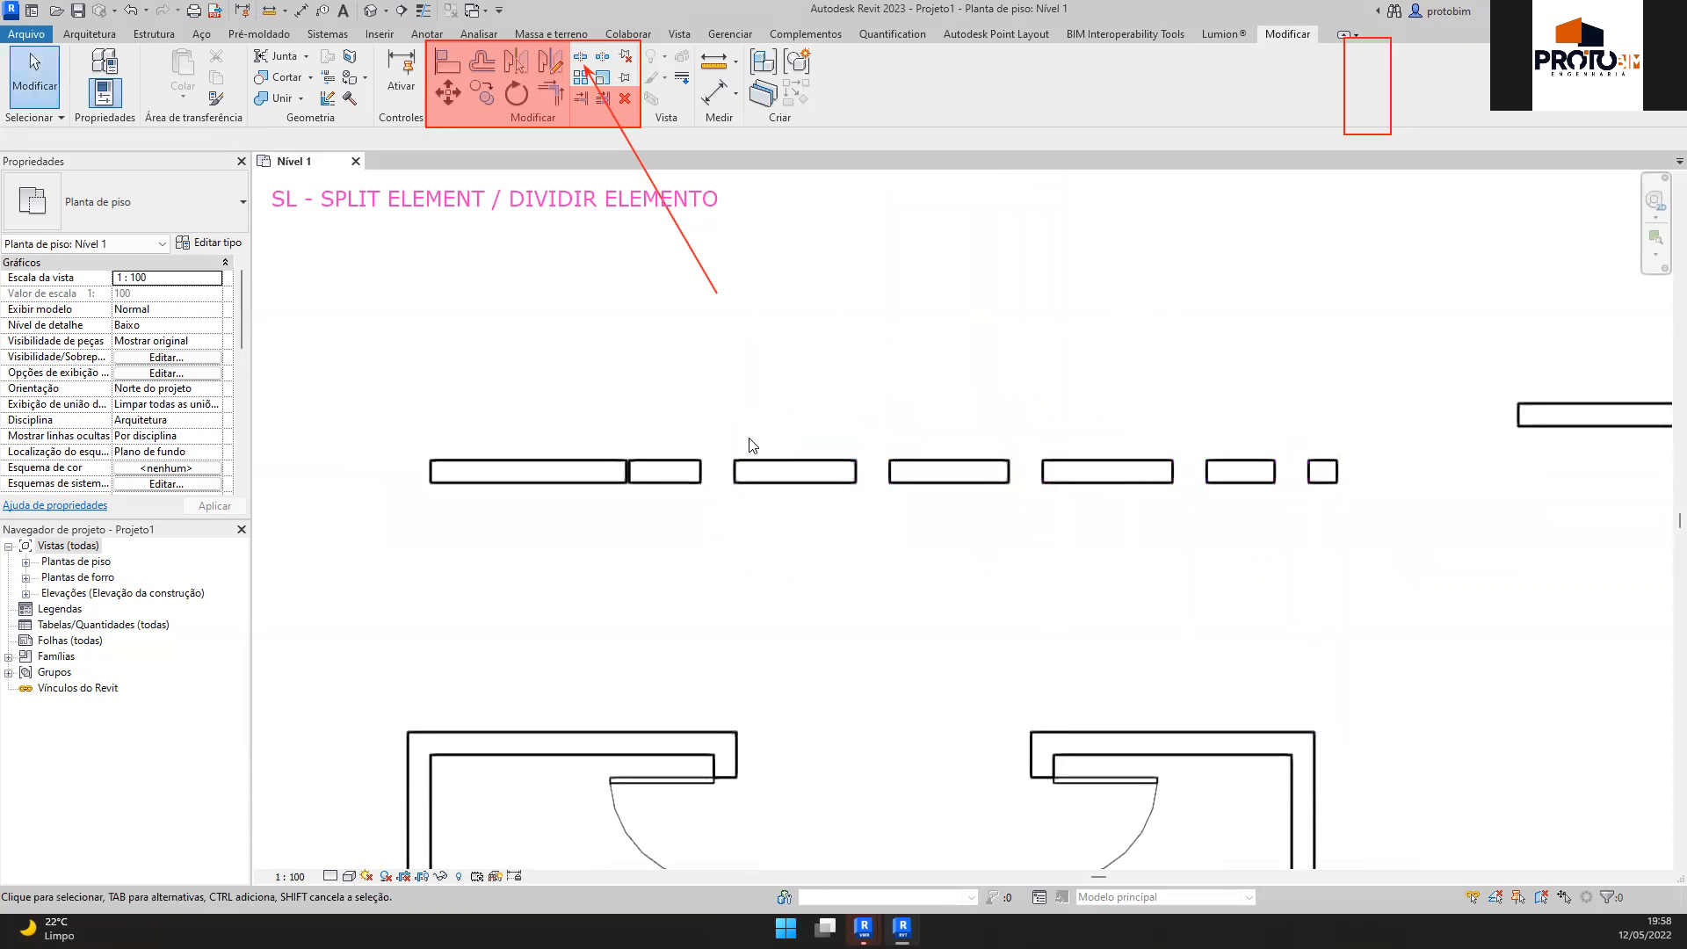
Shorten the divided wall's third segment from the left to 880 mm by moving its right end inward
left_click(832, 474)
scroll(842, 492, "up", 2)
left_click_drag(871, 454, 826, 447)
key("s")
key("l")
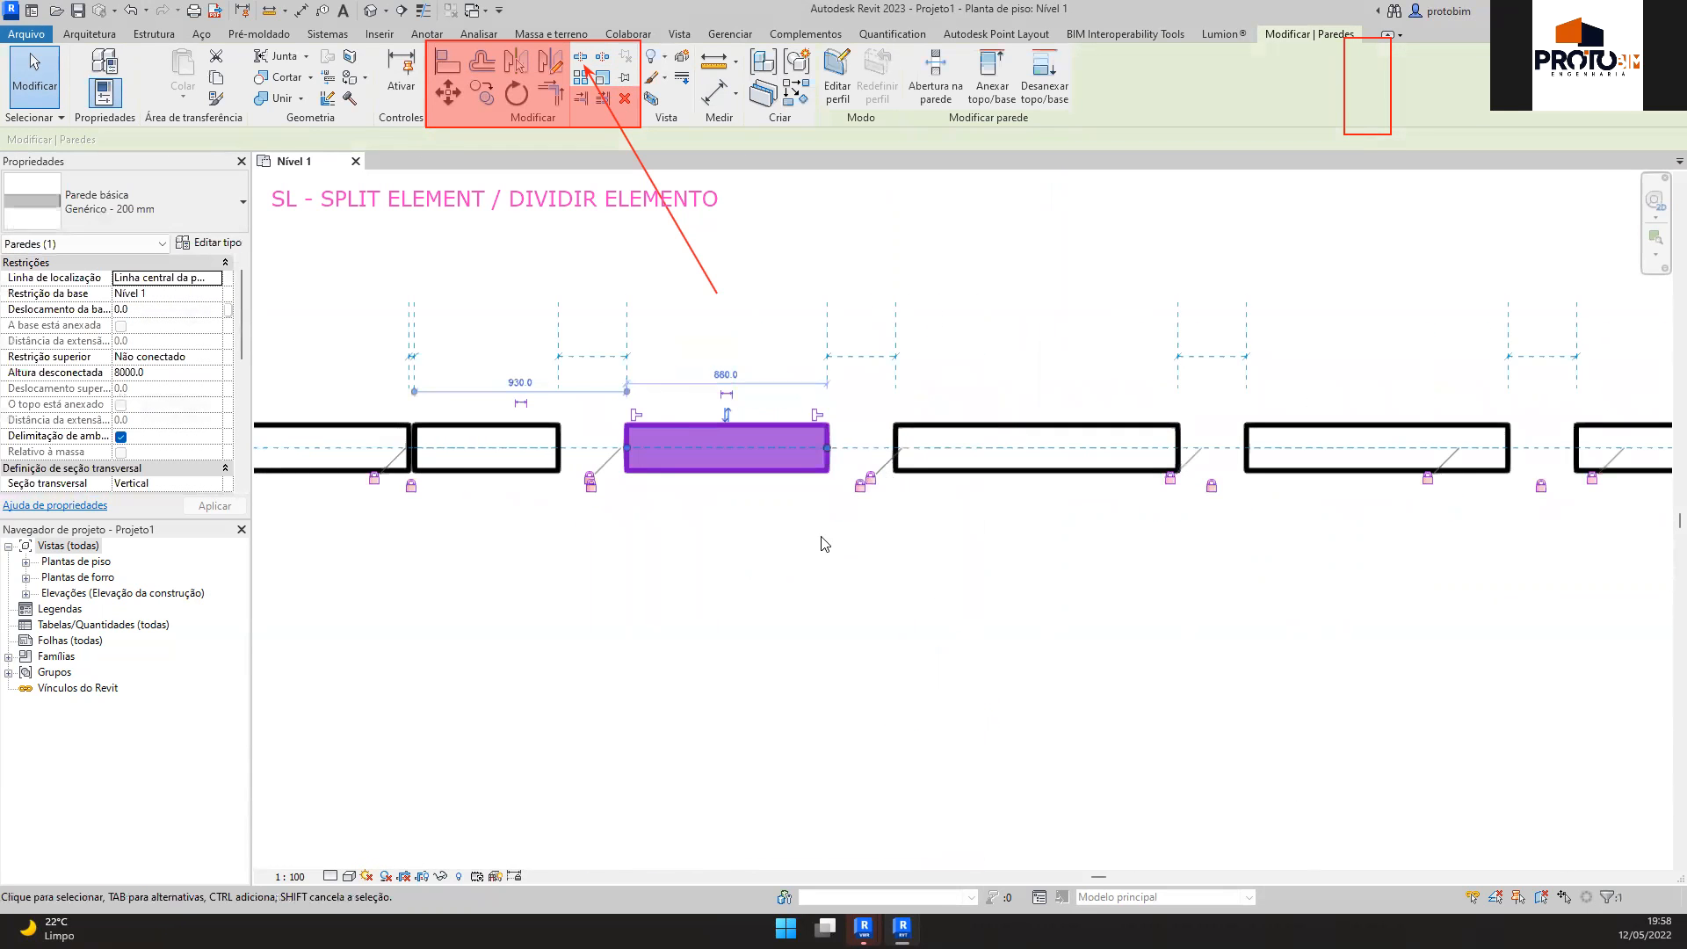
Shorten the divided wall's fourth segment slightly by moving its right end to the left
scroll(824, 542, "down", 1)
middle_click_drag(908, 552, 825, 552)
left_click(997, 473)
left_click_drag(1007, 470, 980, 470)
scroll(1022, 499, "down", 2)
left_click(1029, 507)
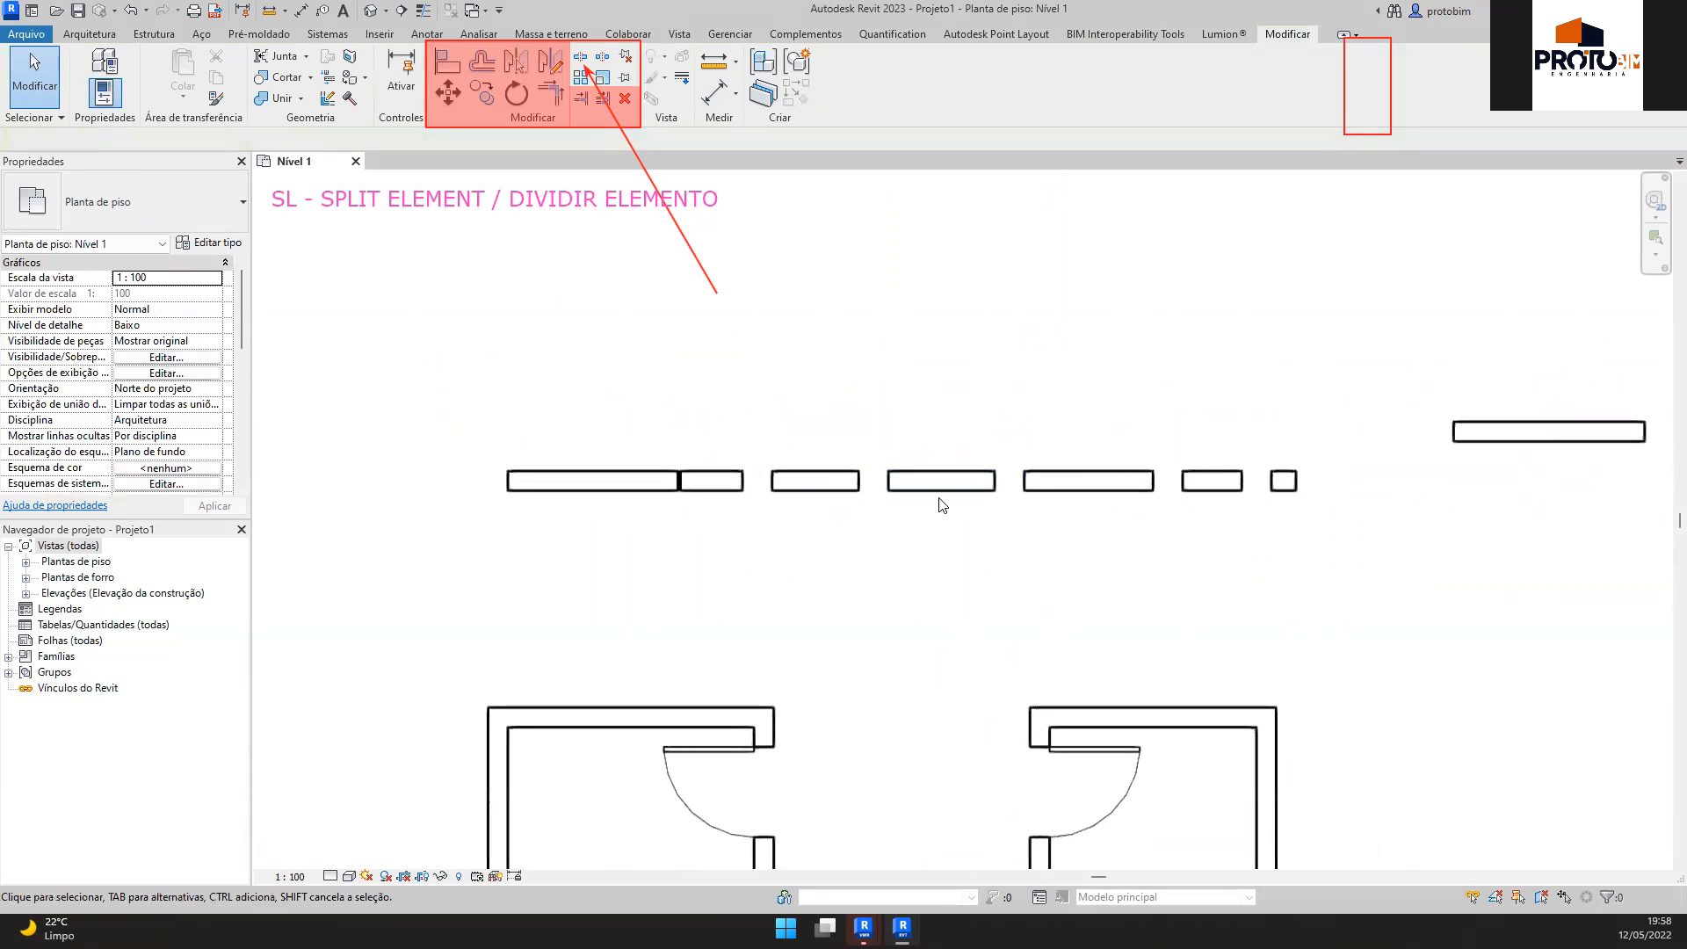
Shorten the divided wall's first segment to 1200 mm by moving its right end inward
left_click(583, 486)
left_click_drag(679, 480, 626, 482)
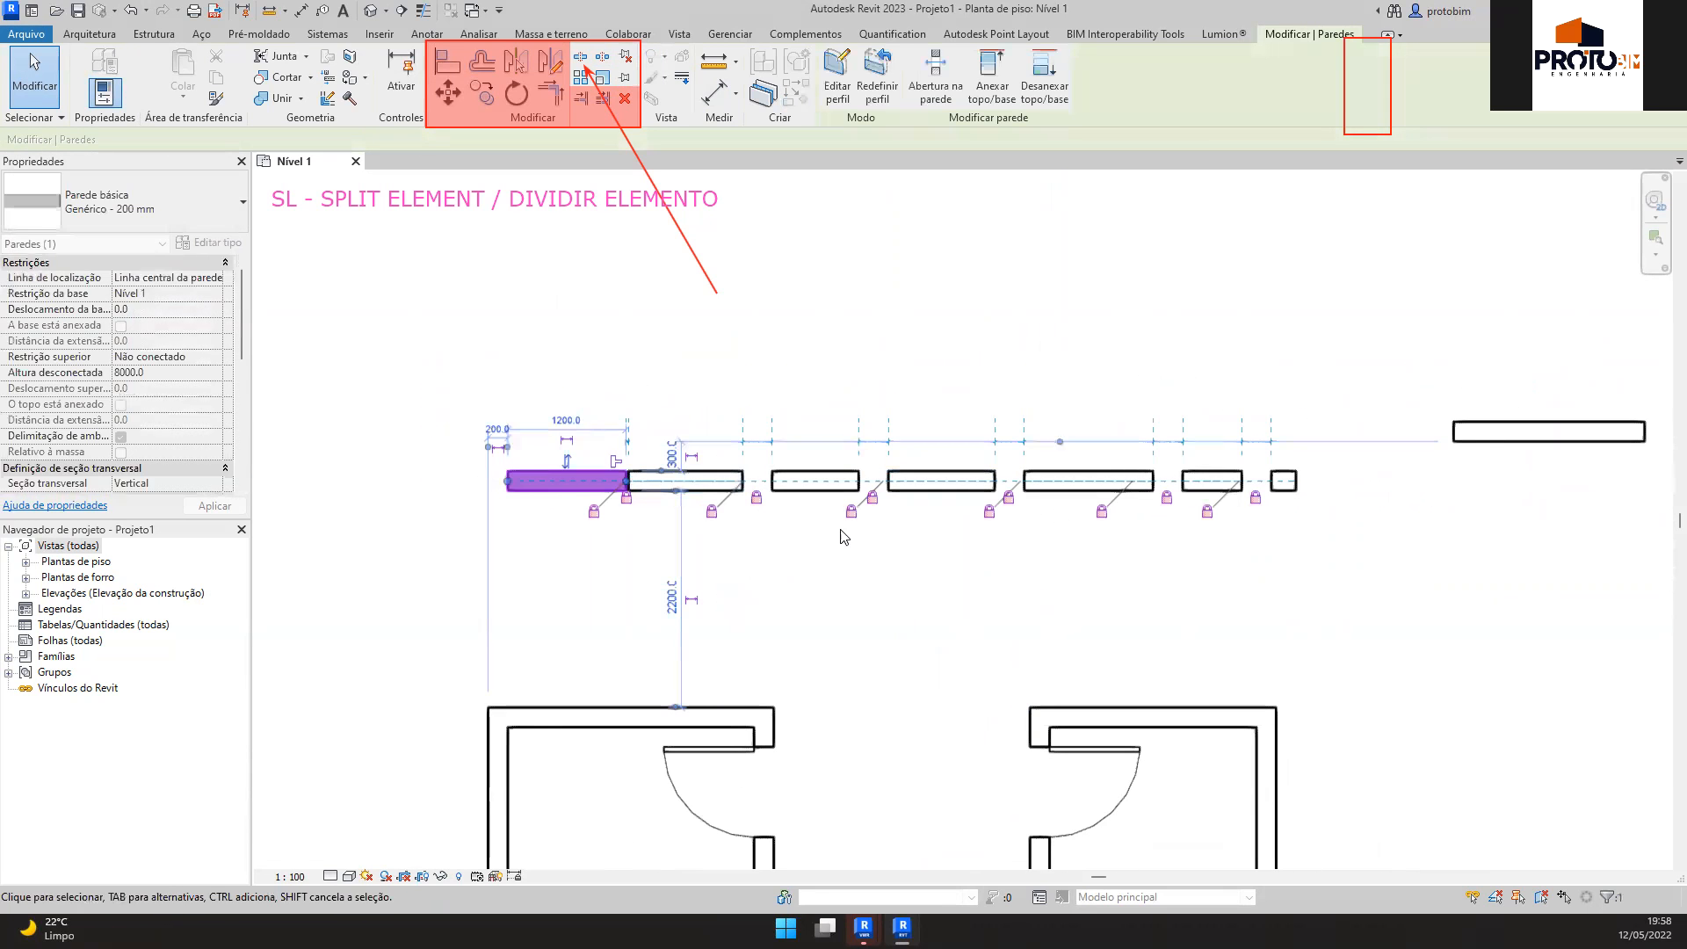
left_click(955, 534)
Lengthen the divided wall's sixth segment to 820 mm by moving its left end outward
scroll(1190, 497, "up", 2)
left_click(1194, 493)
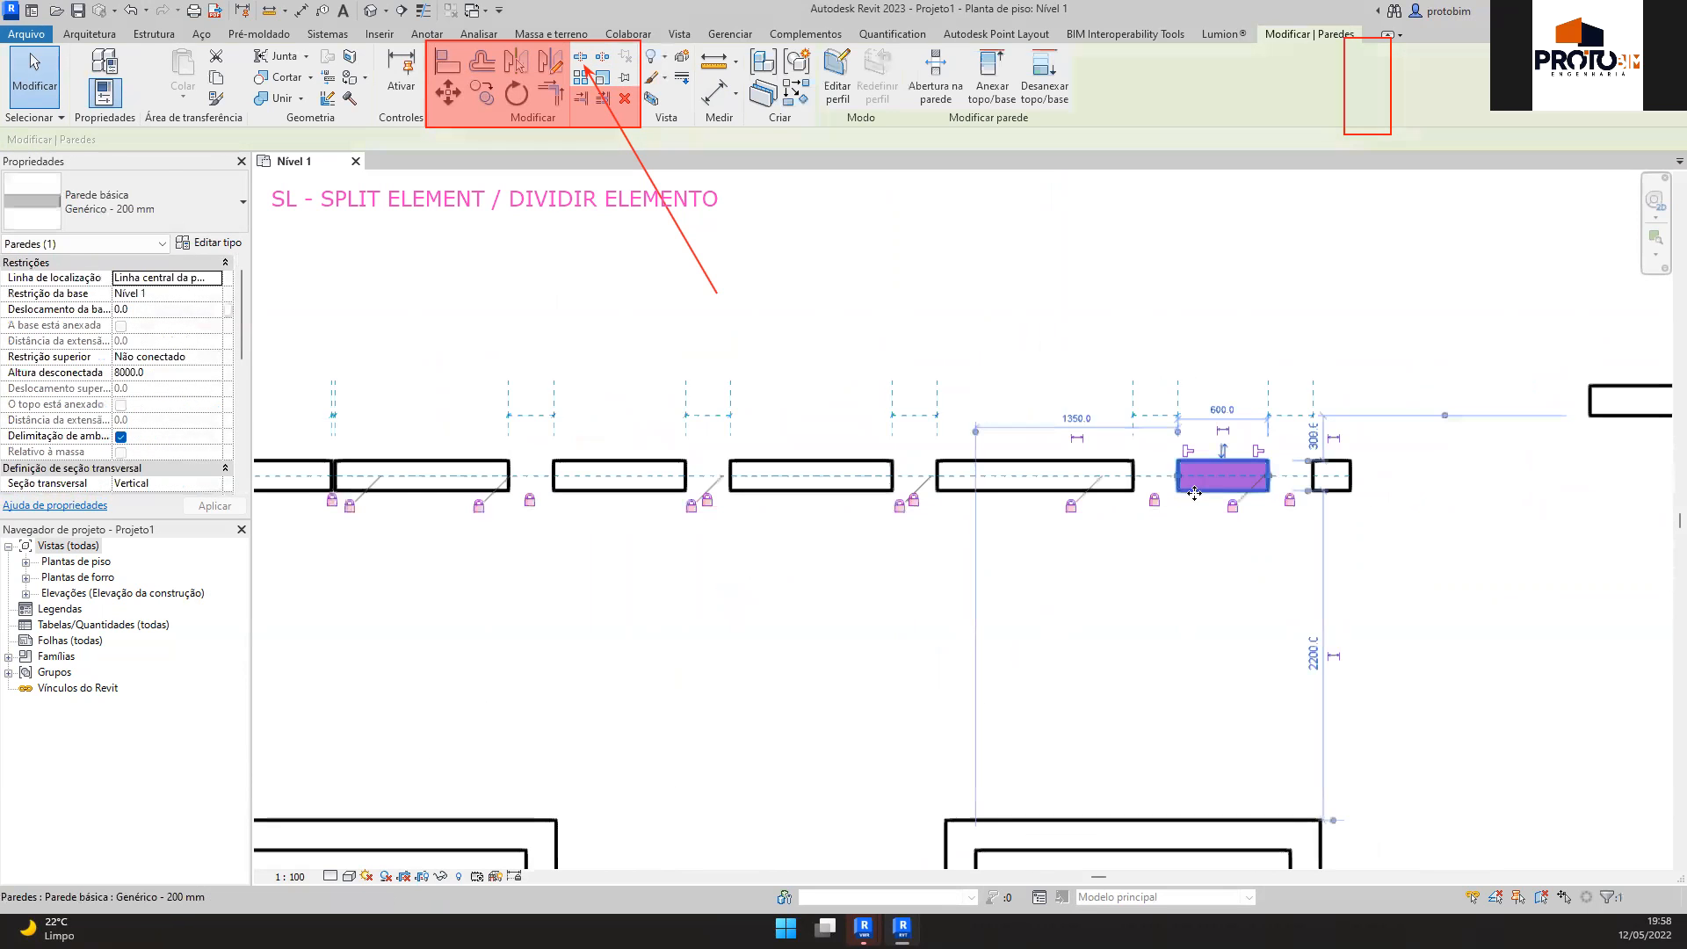
left_click_drag(1178, 475, 1150, 475)
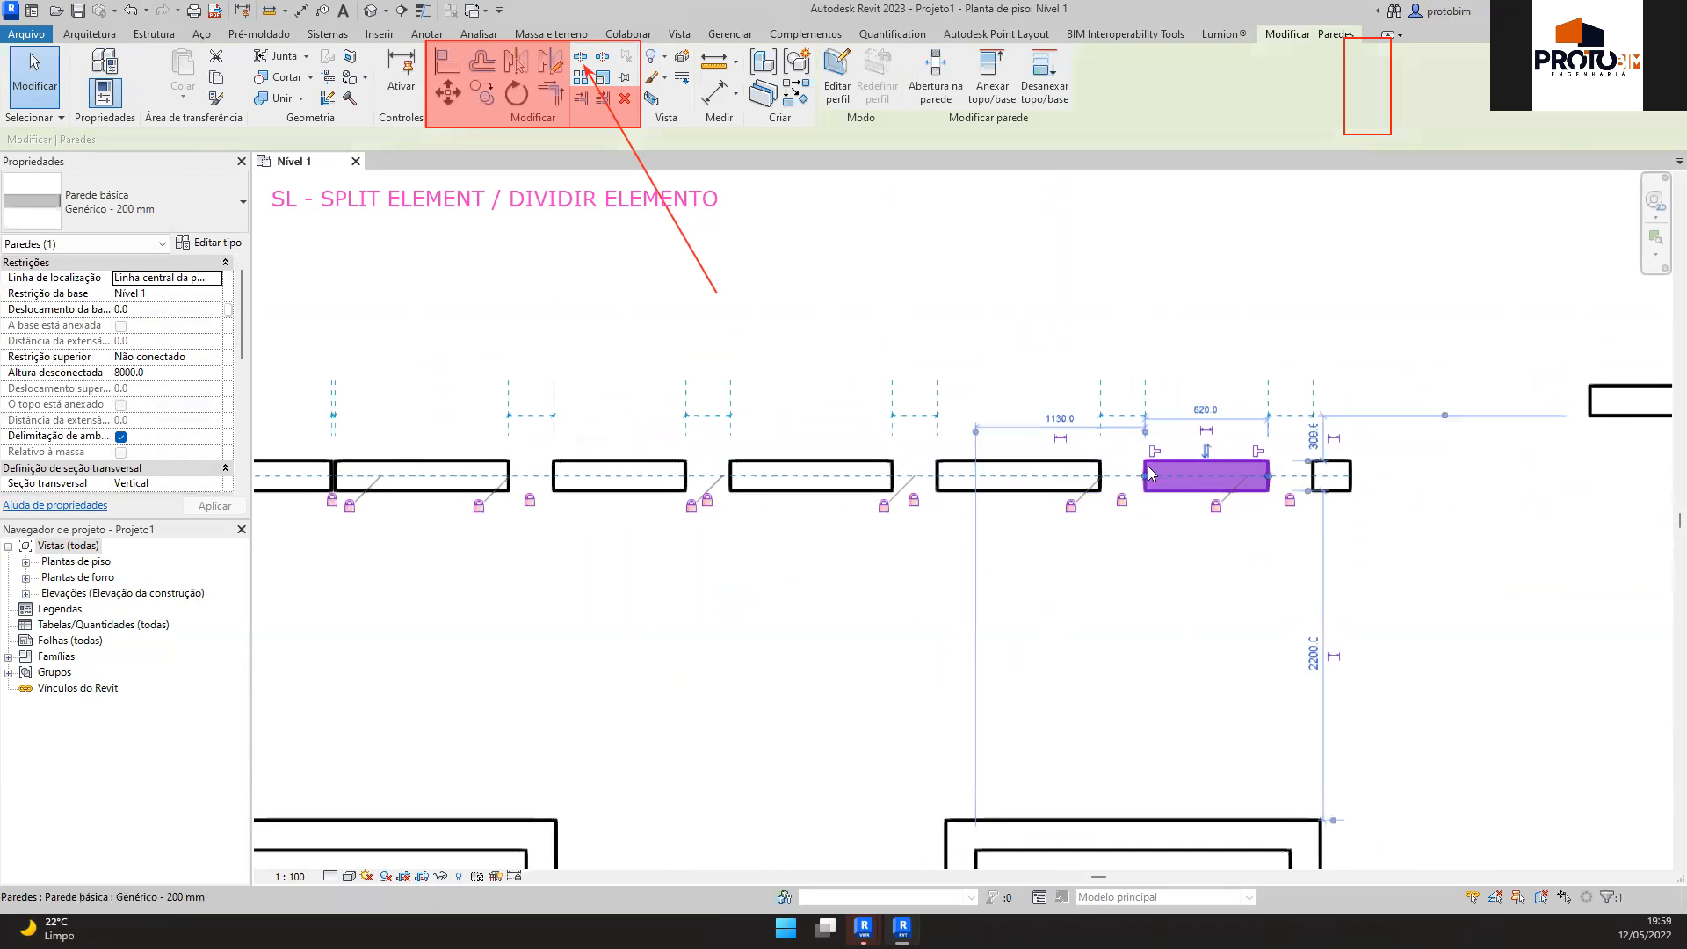
scroll(1008, 496, "down", 2)
left_click(1019, 347)
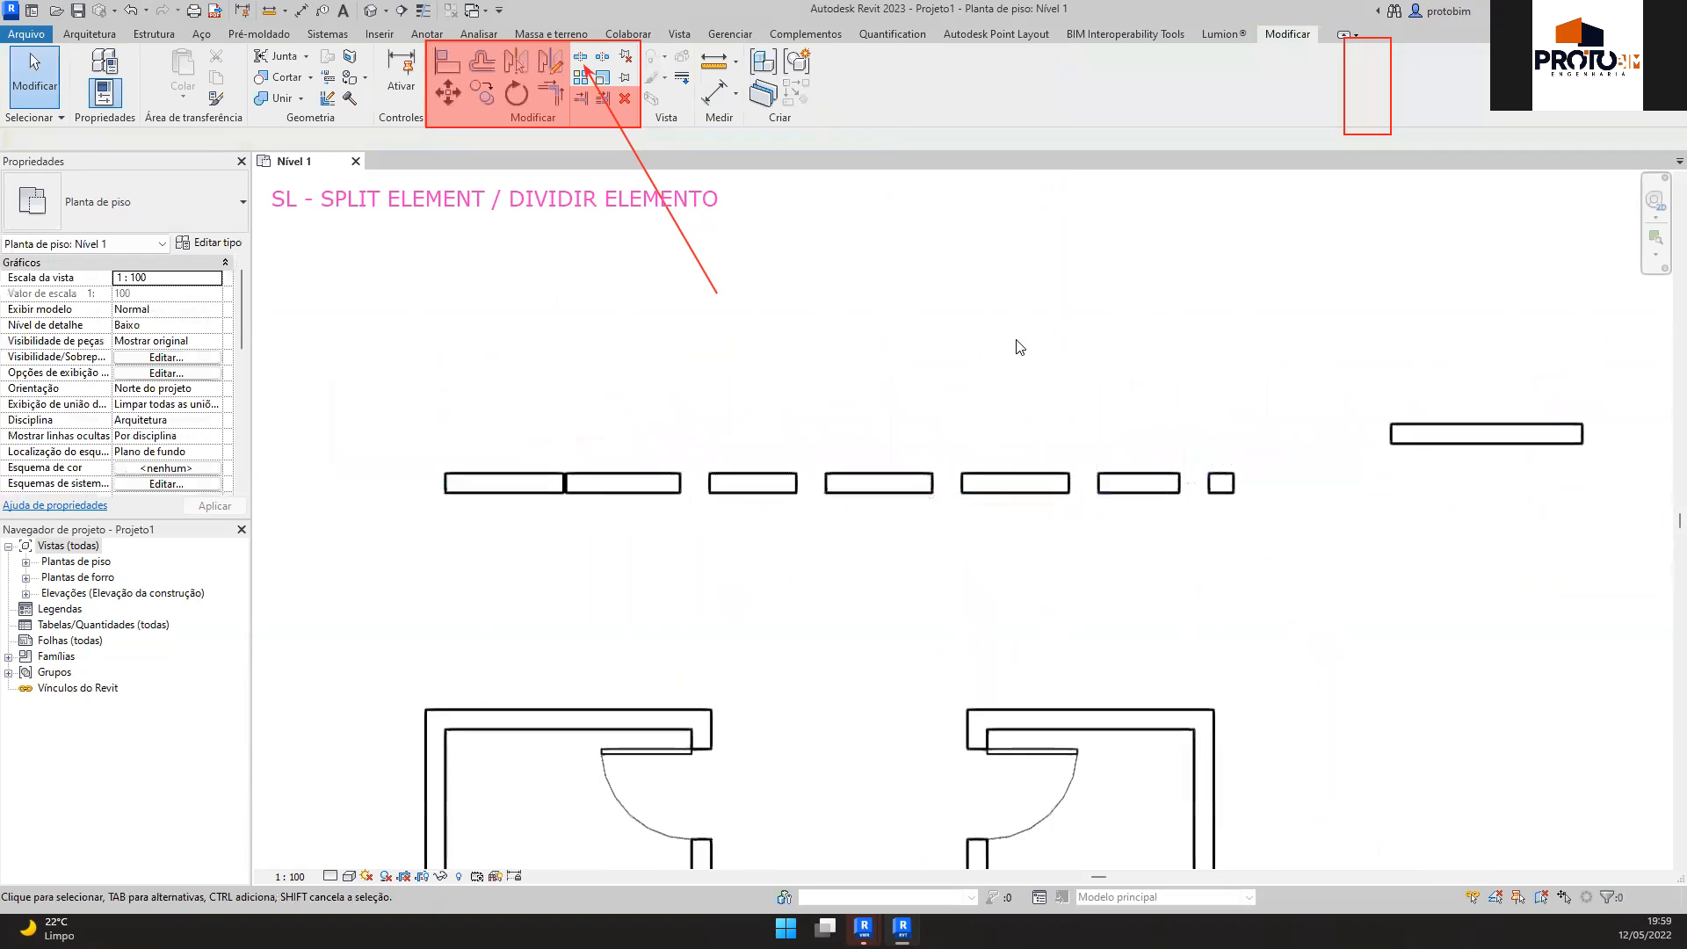
middle_click_drag(980, 311, 1013, 341)
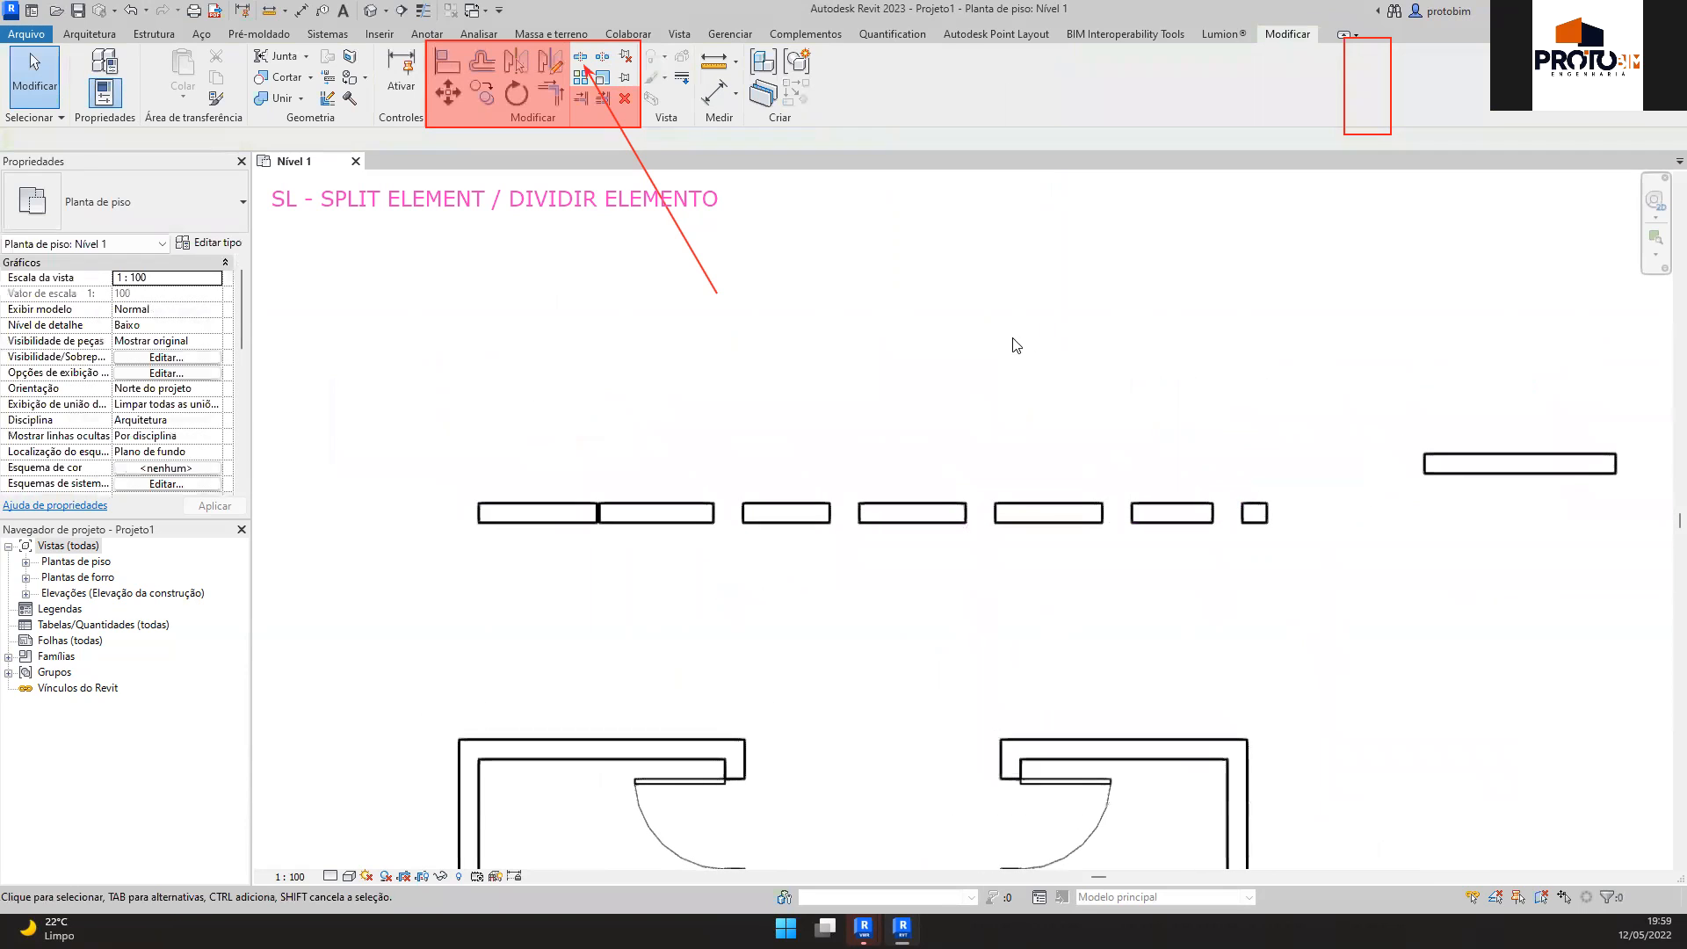
left_click(603, 56)
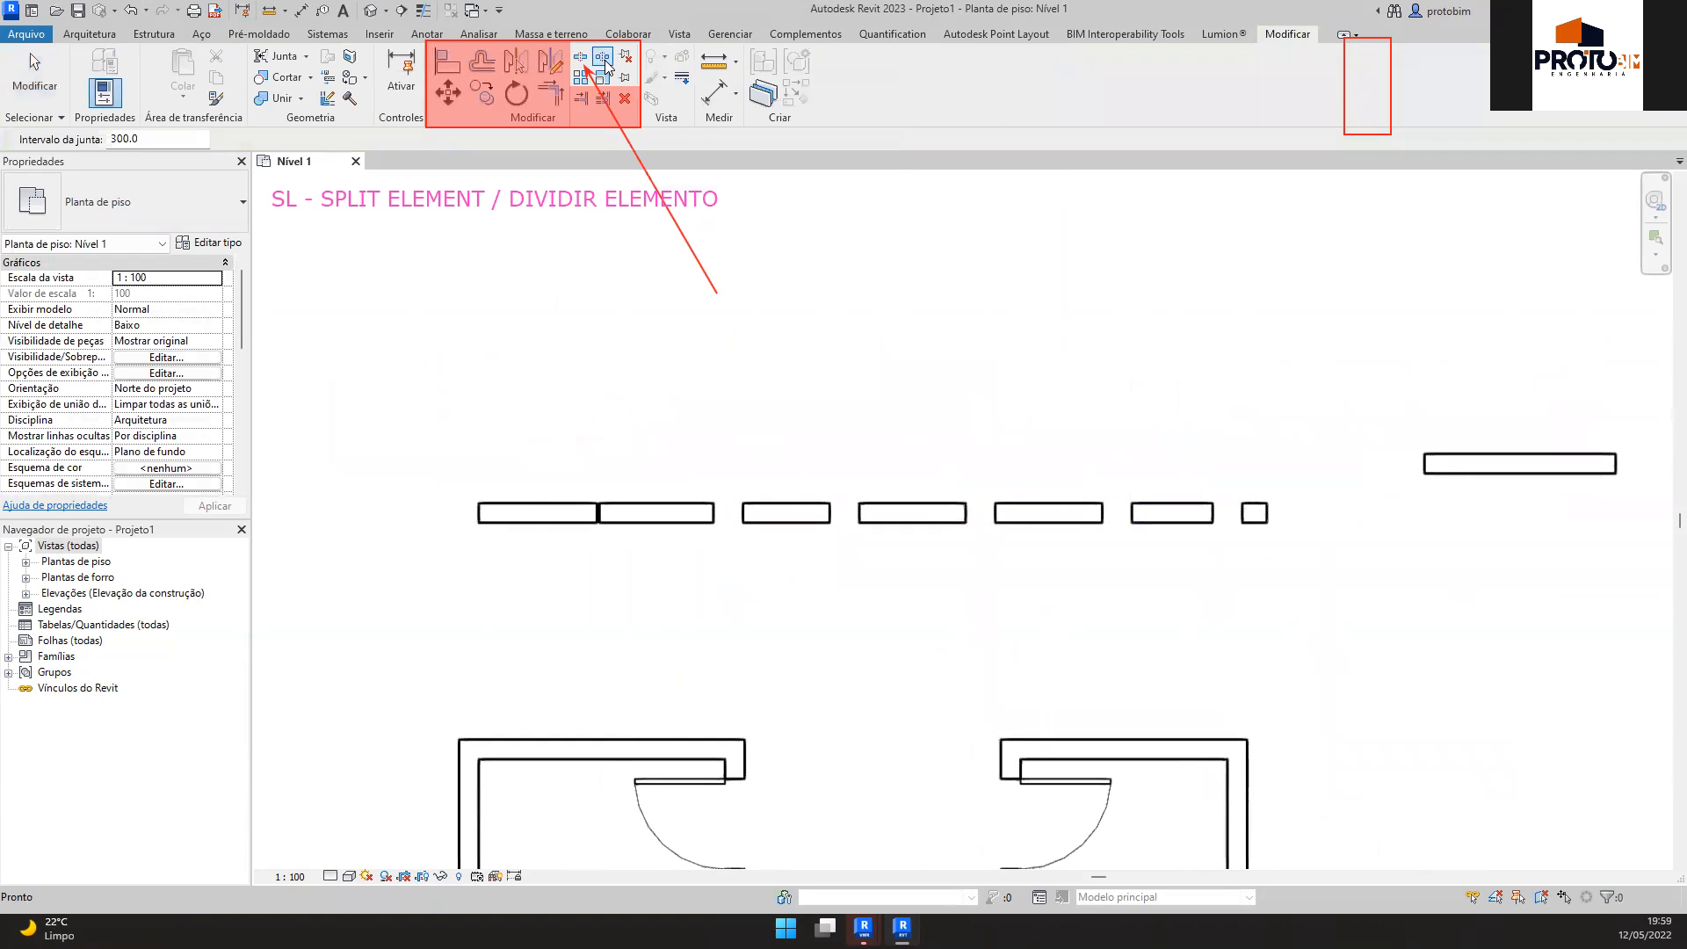
left_click(581, 56)
key("Escape")
left_click(708, 514)
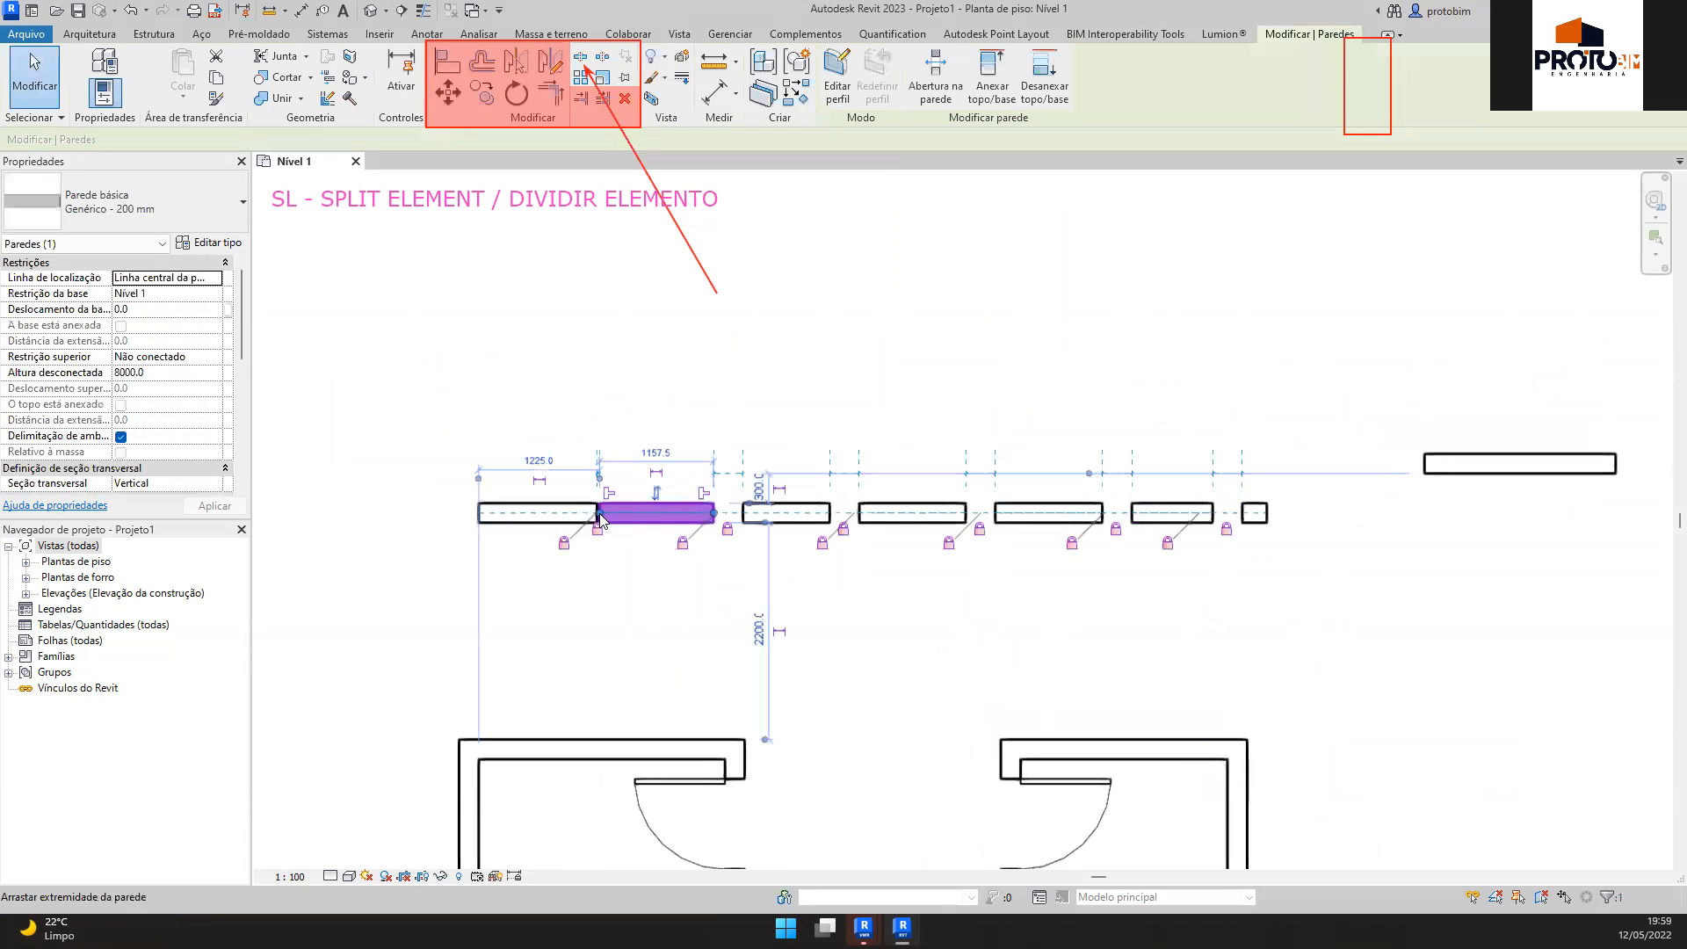
key("Escape")
scroll(916, 378, "down", 1)
left_click(911, 495)
key("Escape")
Draw two connected walls above the divided wall: a short slanted one continuing into a long horizontal one
key("w")
key("a")
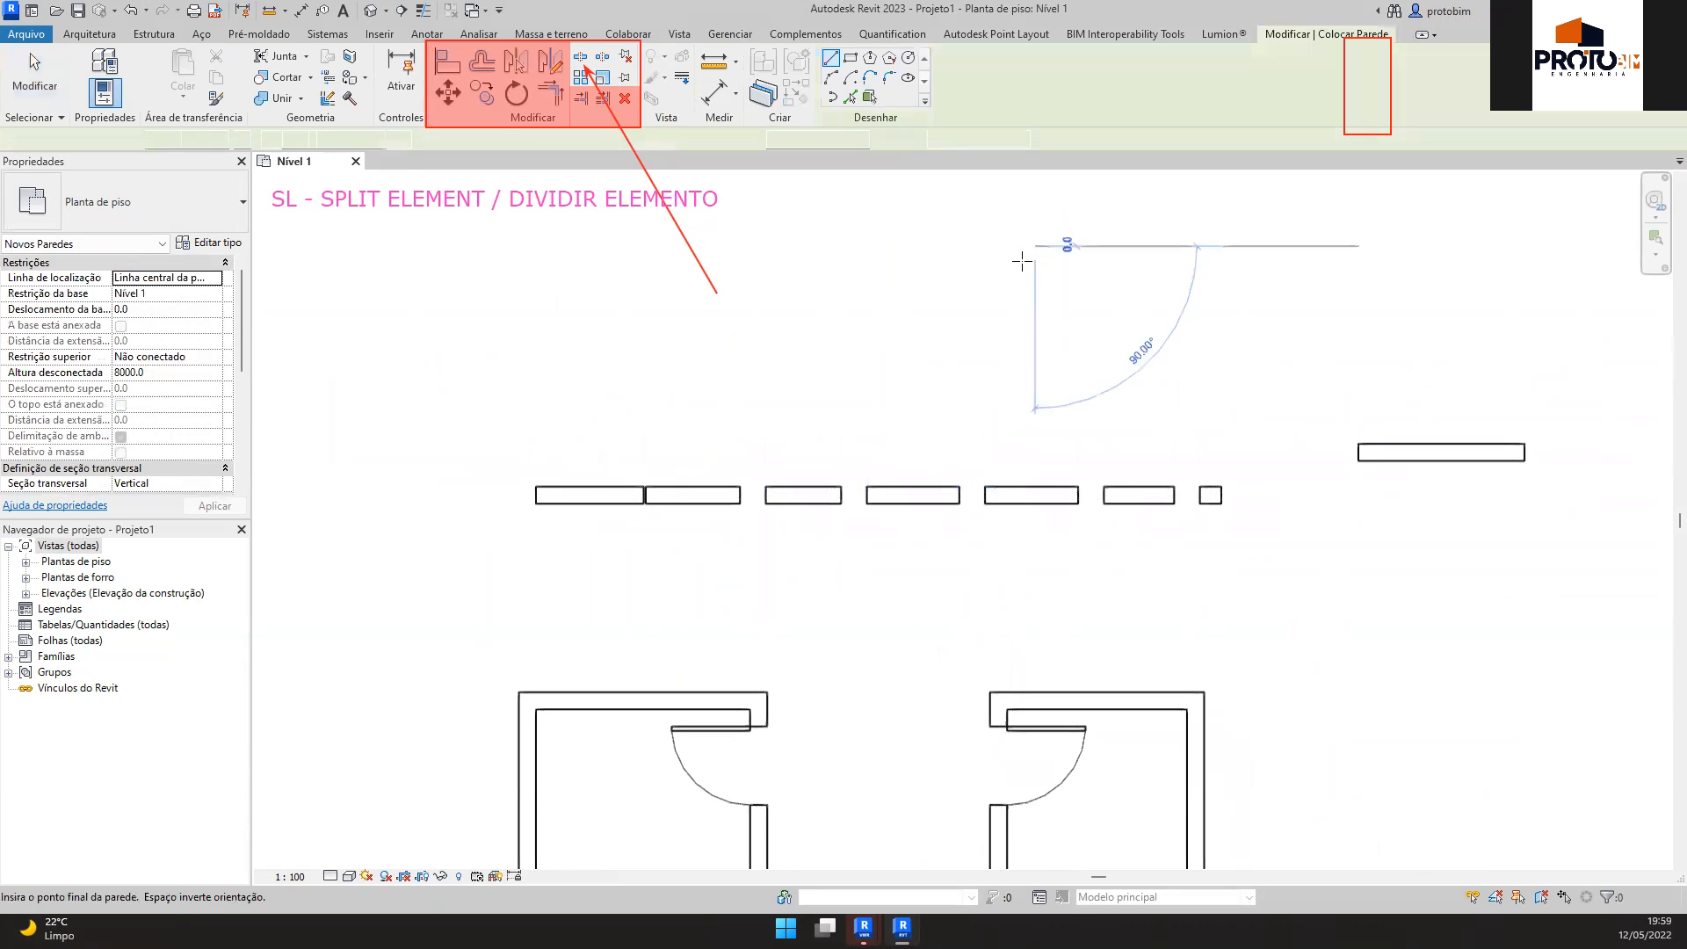
left_click(1037, 248)
left_click(984, 338)
left_click(1370, 340)
key("Escape")
key("Escape")
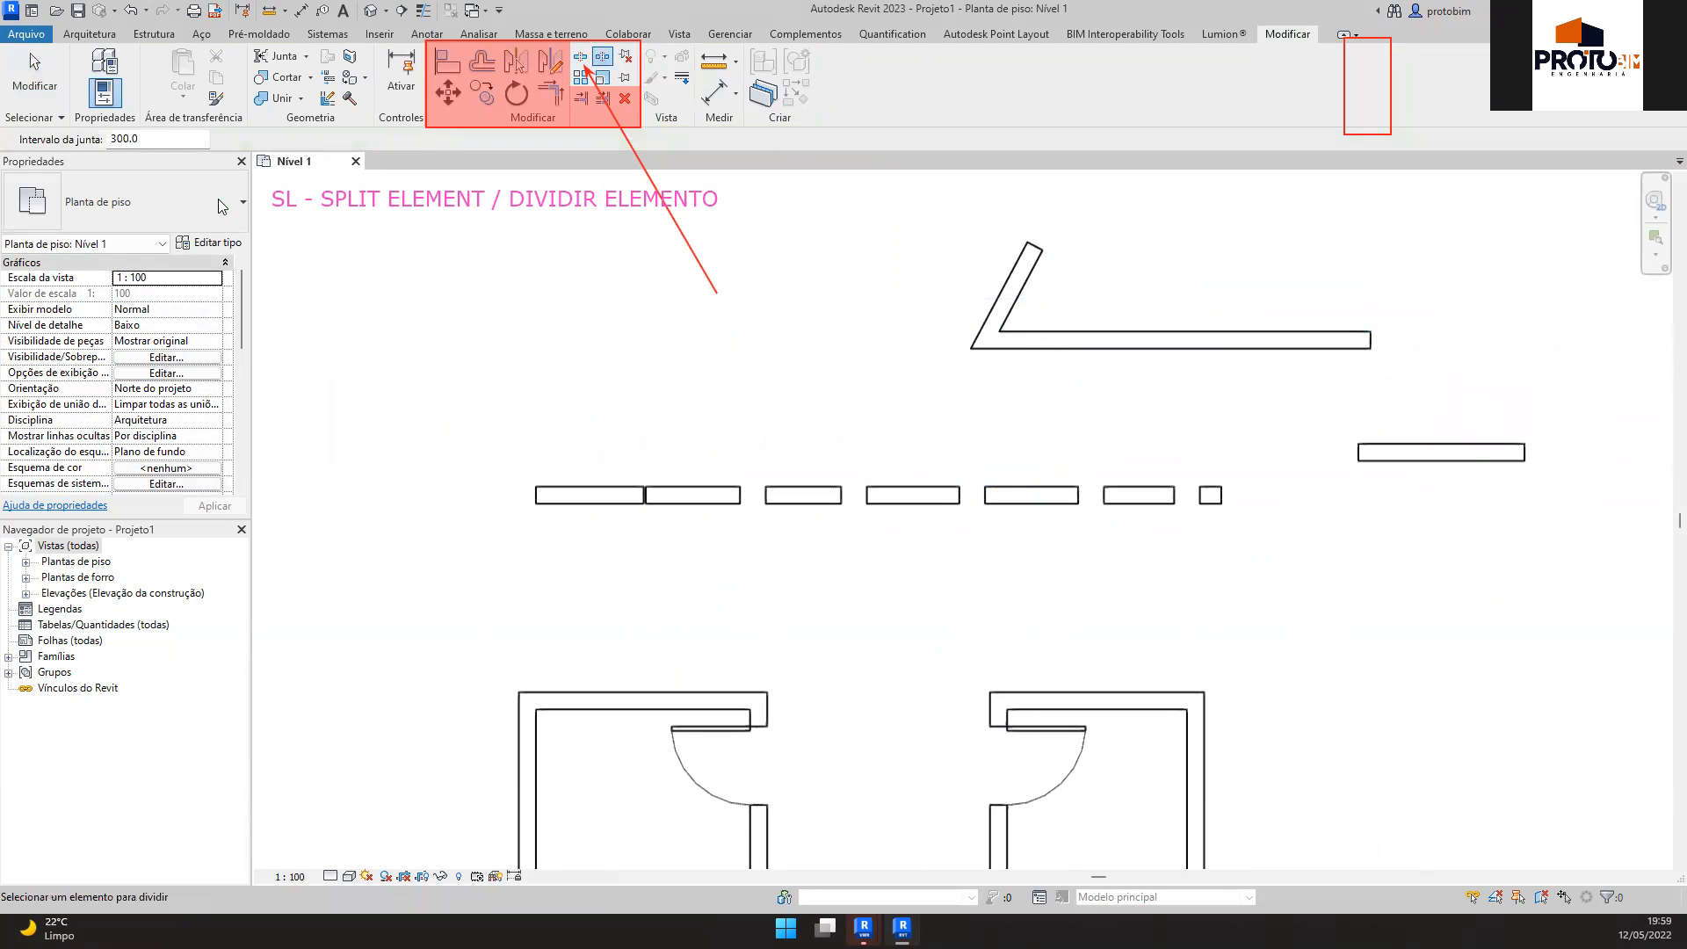
Set the joint gap of the Split with Gap tool to 150 mm
left_click(144, 139)
type("15")
key("Escape")
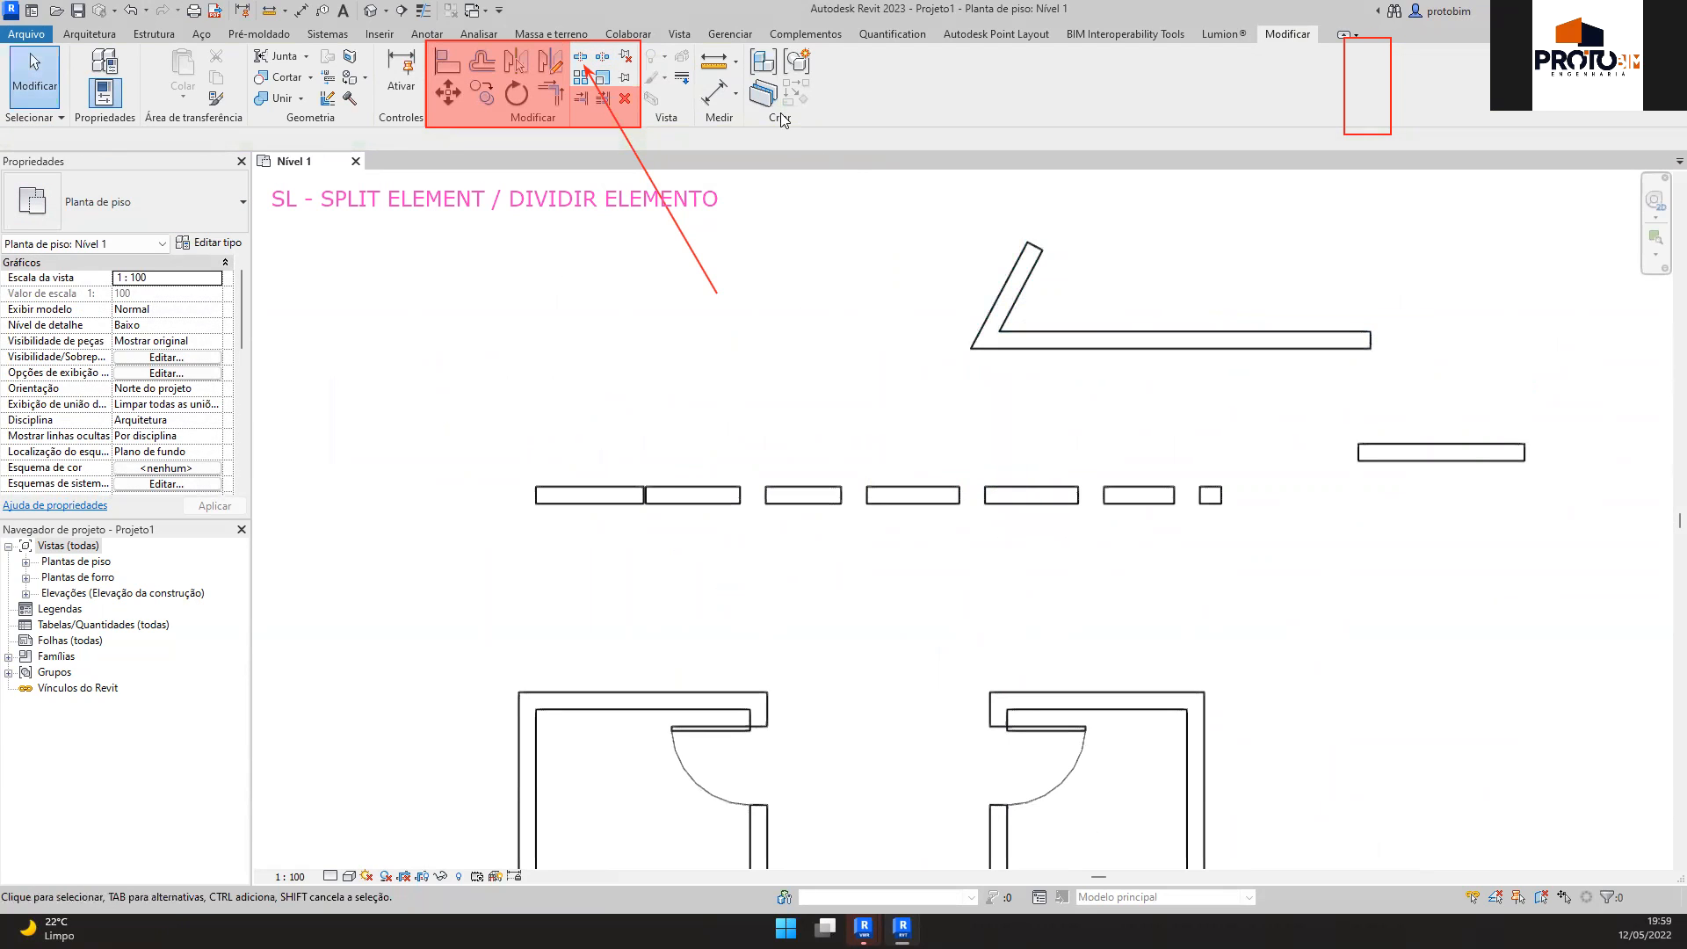
left_click(602, 57)
double_click(122, 138)
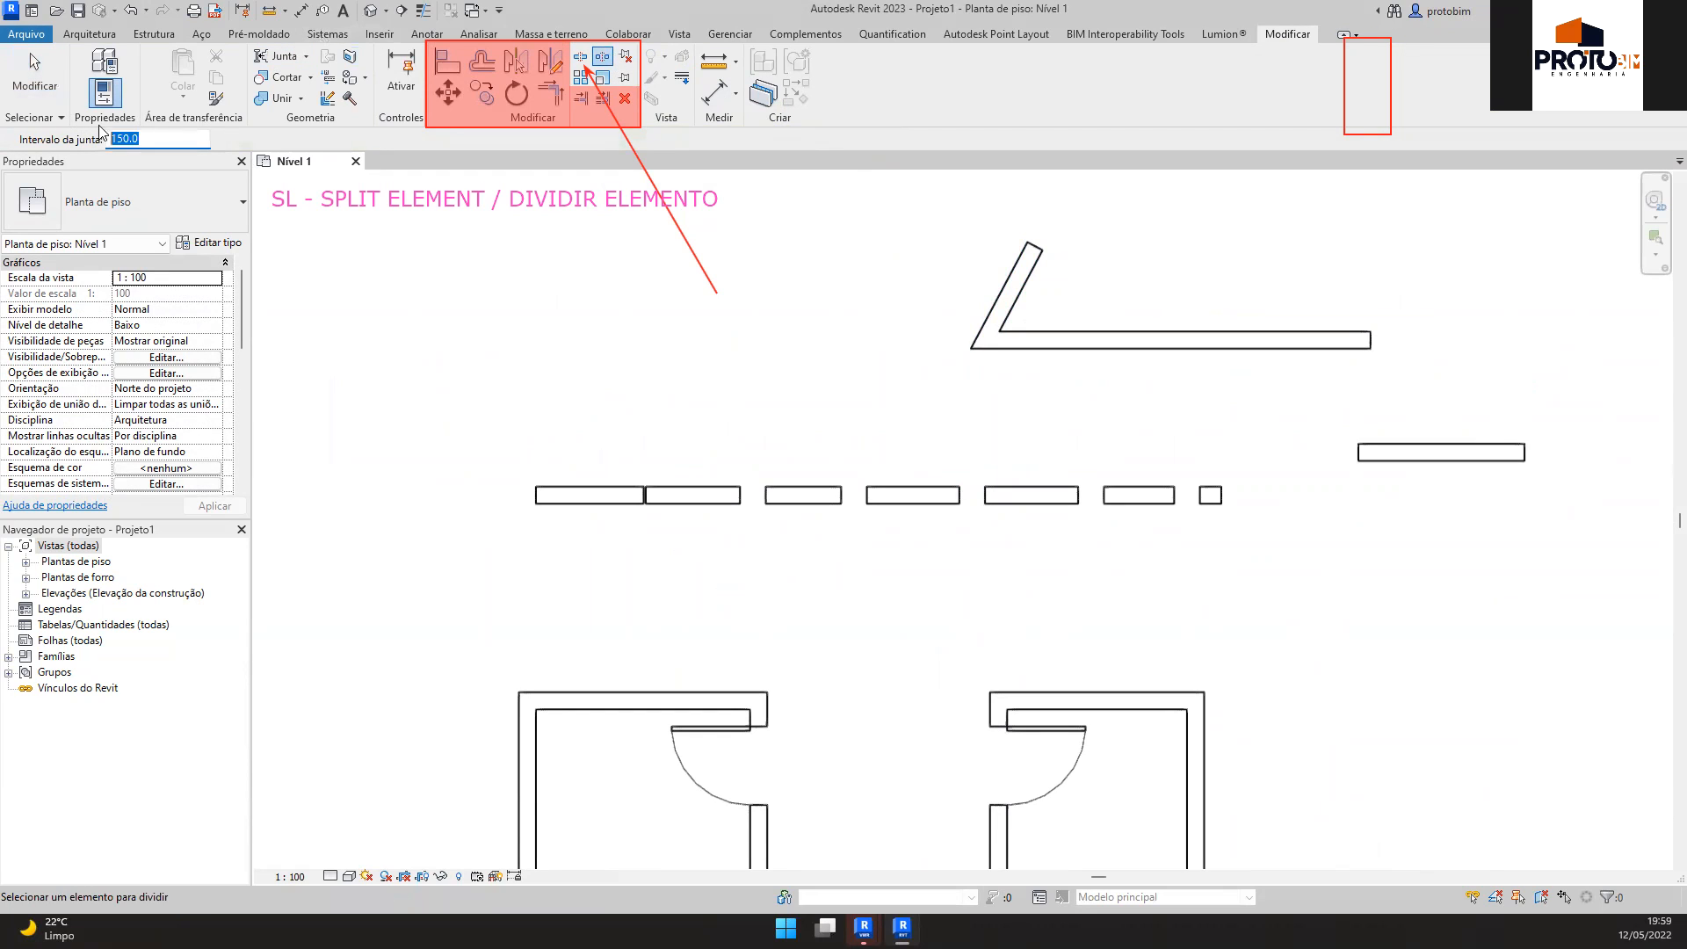
key("Escape")
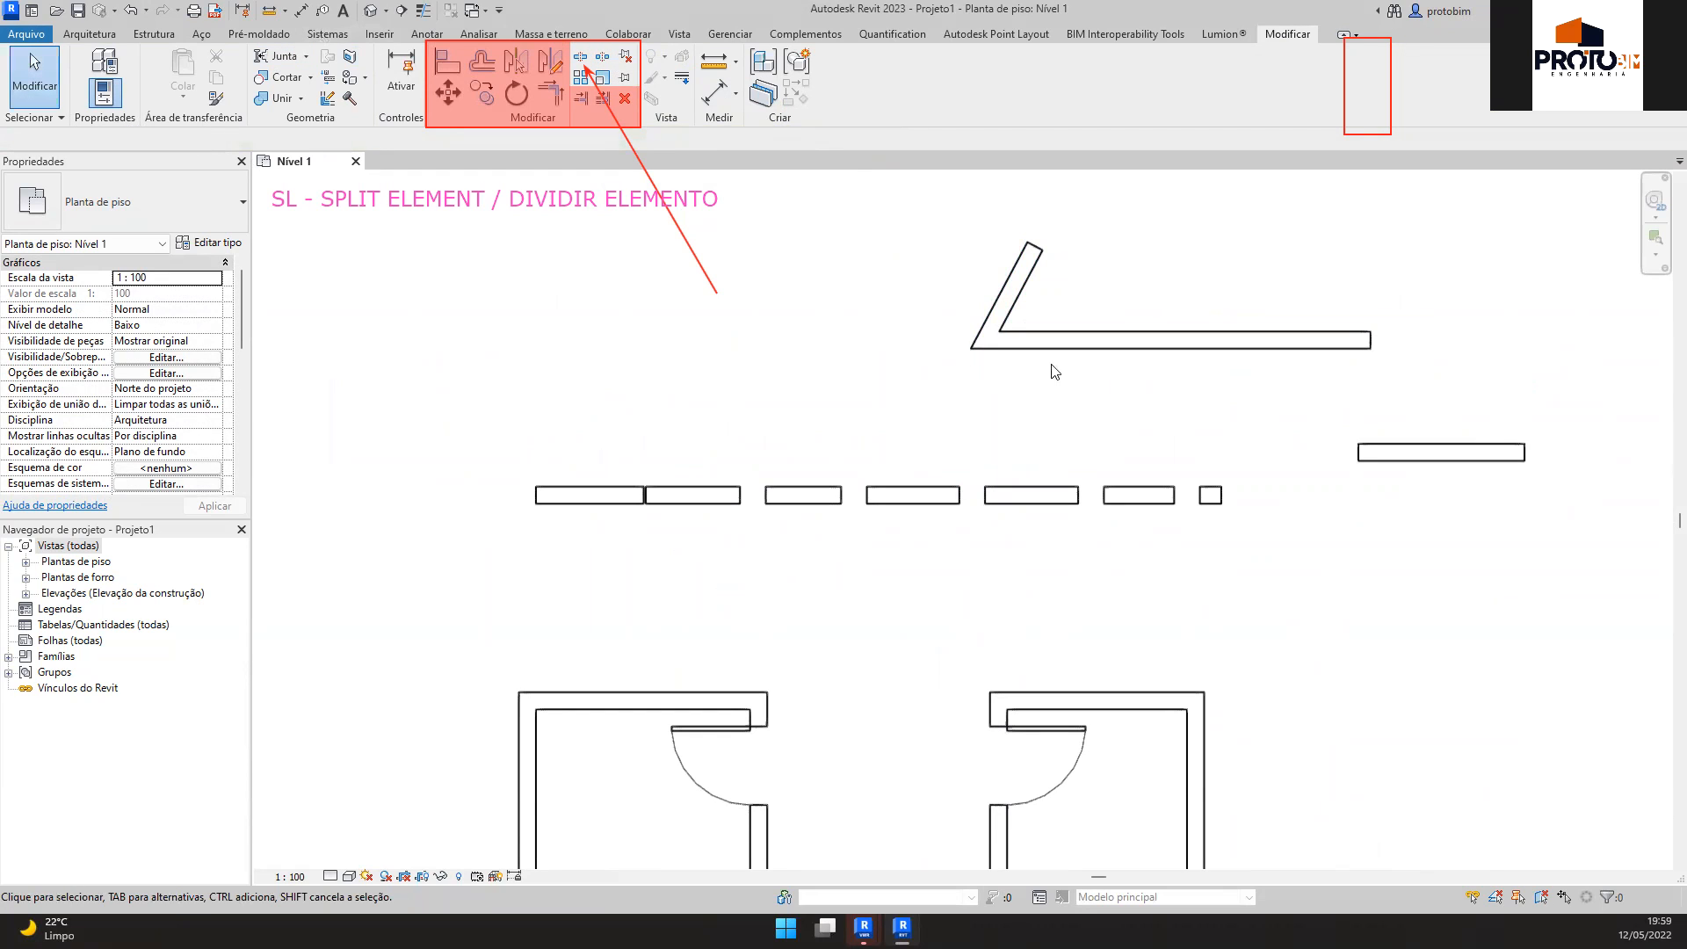
Split the new horizontal wall with gaps at three points along its left and middle portions
left_click(603, 57)
left_click(1076, 340)
left_click(1126, 340)
left_click(1226, 340)
key("Escape")
Move the rightmost segment of the newly gapped wall slightly up and to the left
left_click(1282, 346)
left_click_drag(1283, 345, 1225, 328)
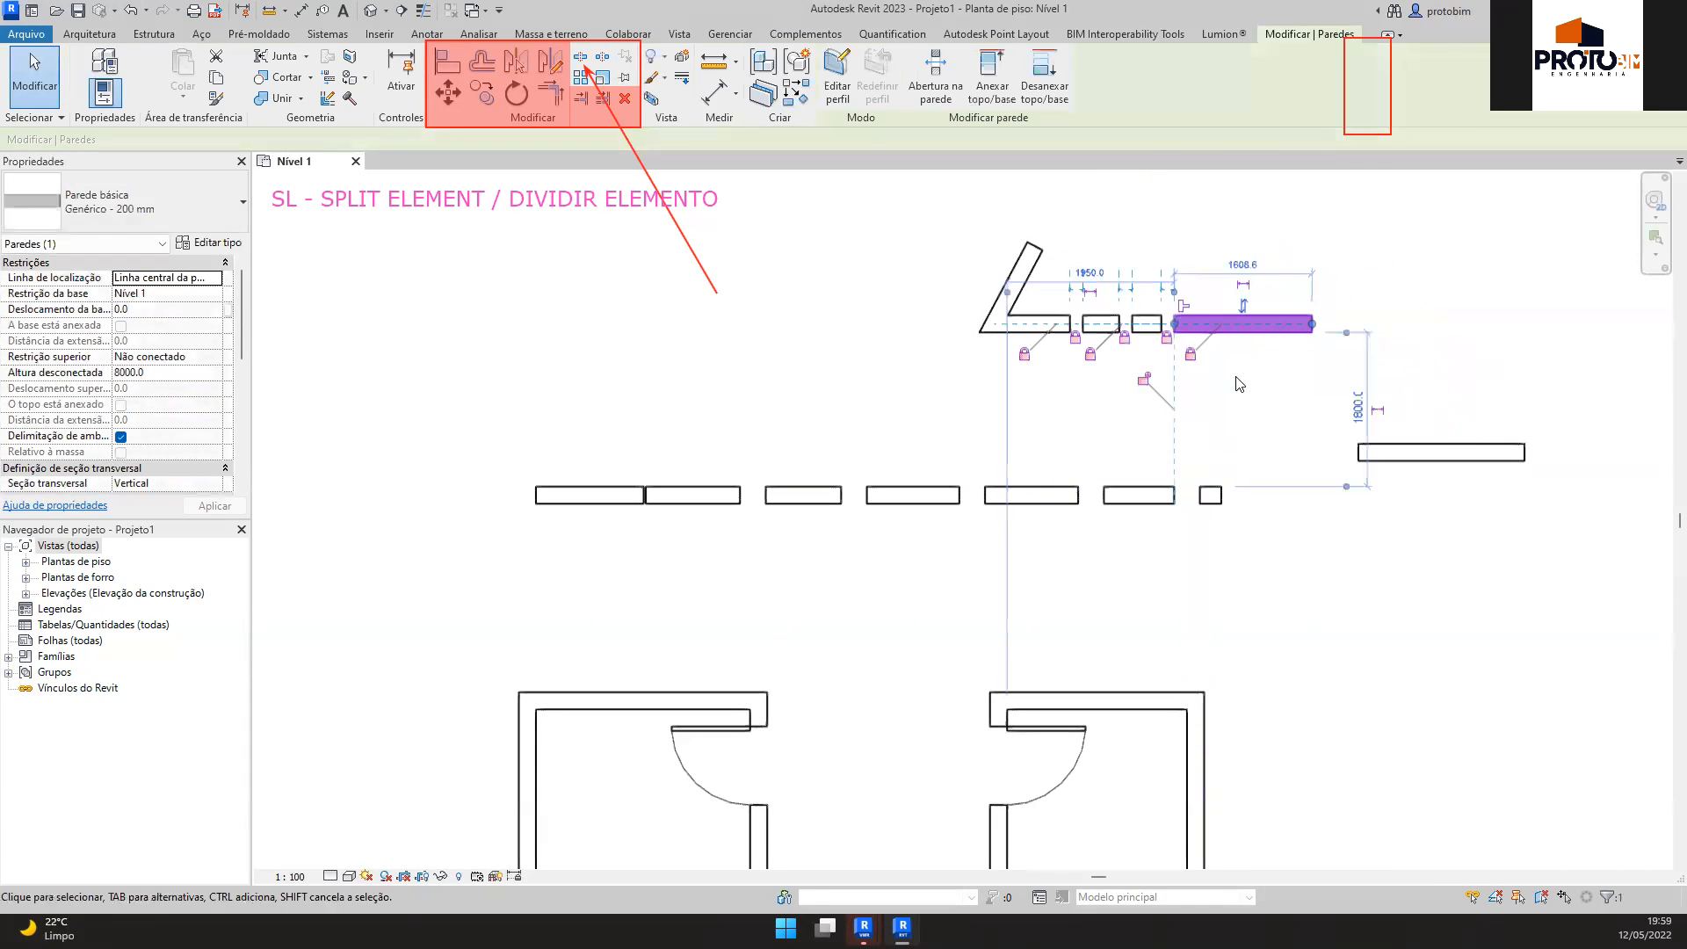
left_click(1215, 374)
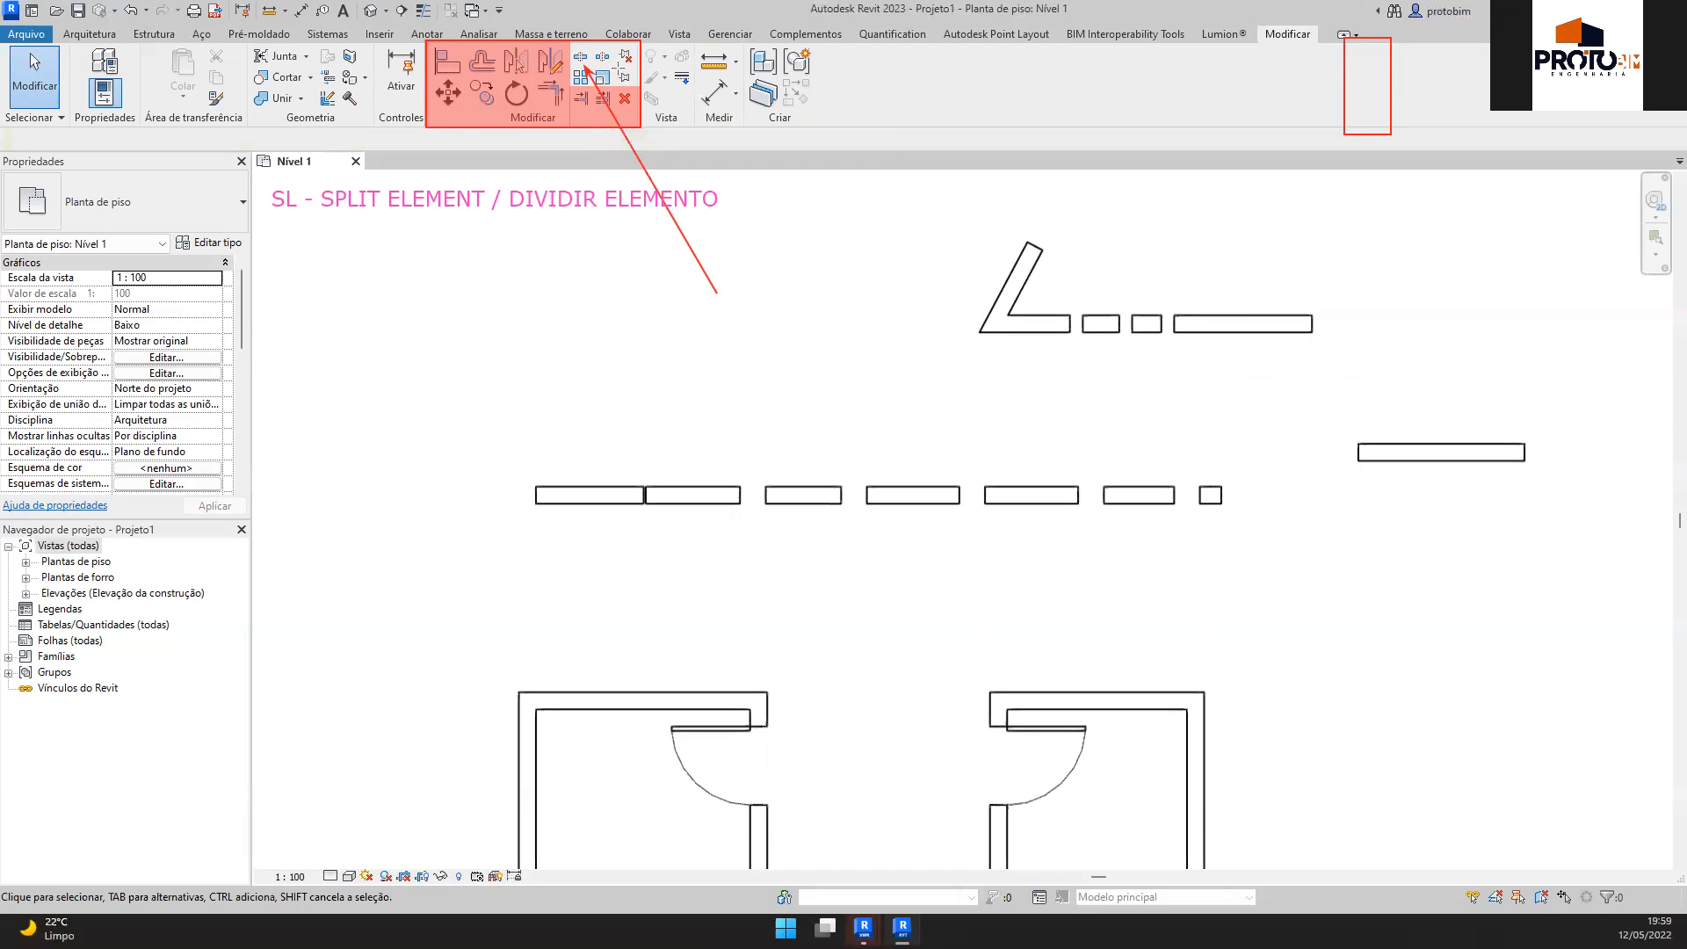
left_click_drag(614, 67, 570, 41)
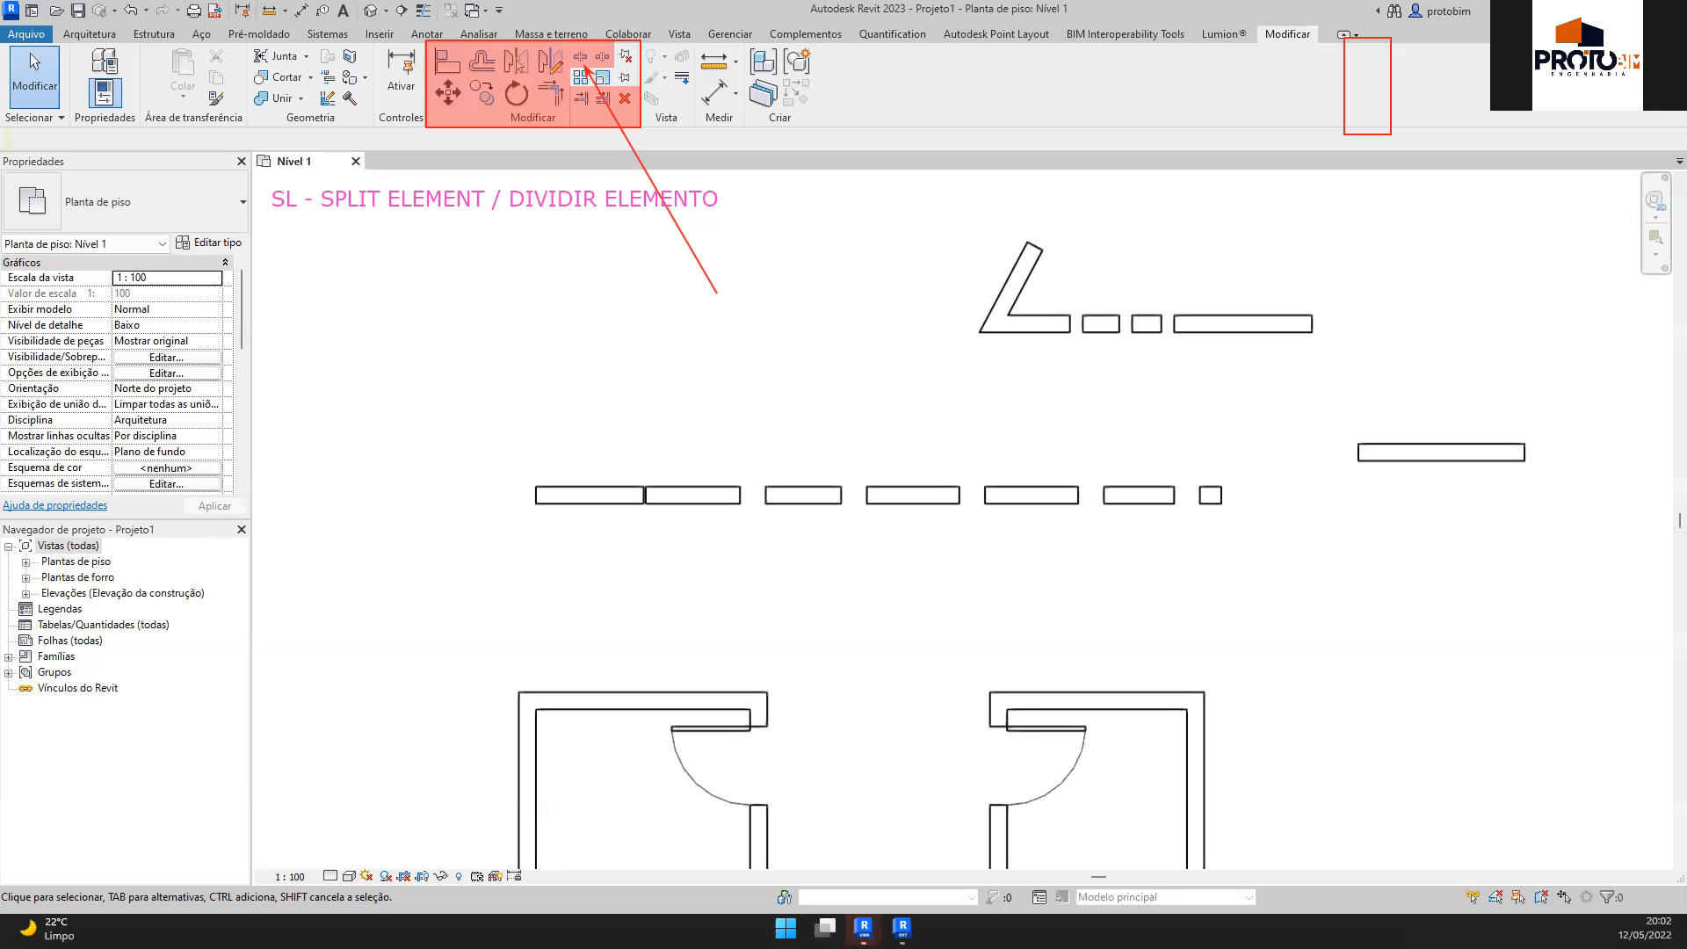
Delete all the walls and both rooms from the floor plan
scroll(1465, 275, "down", 3)
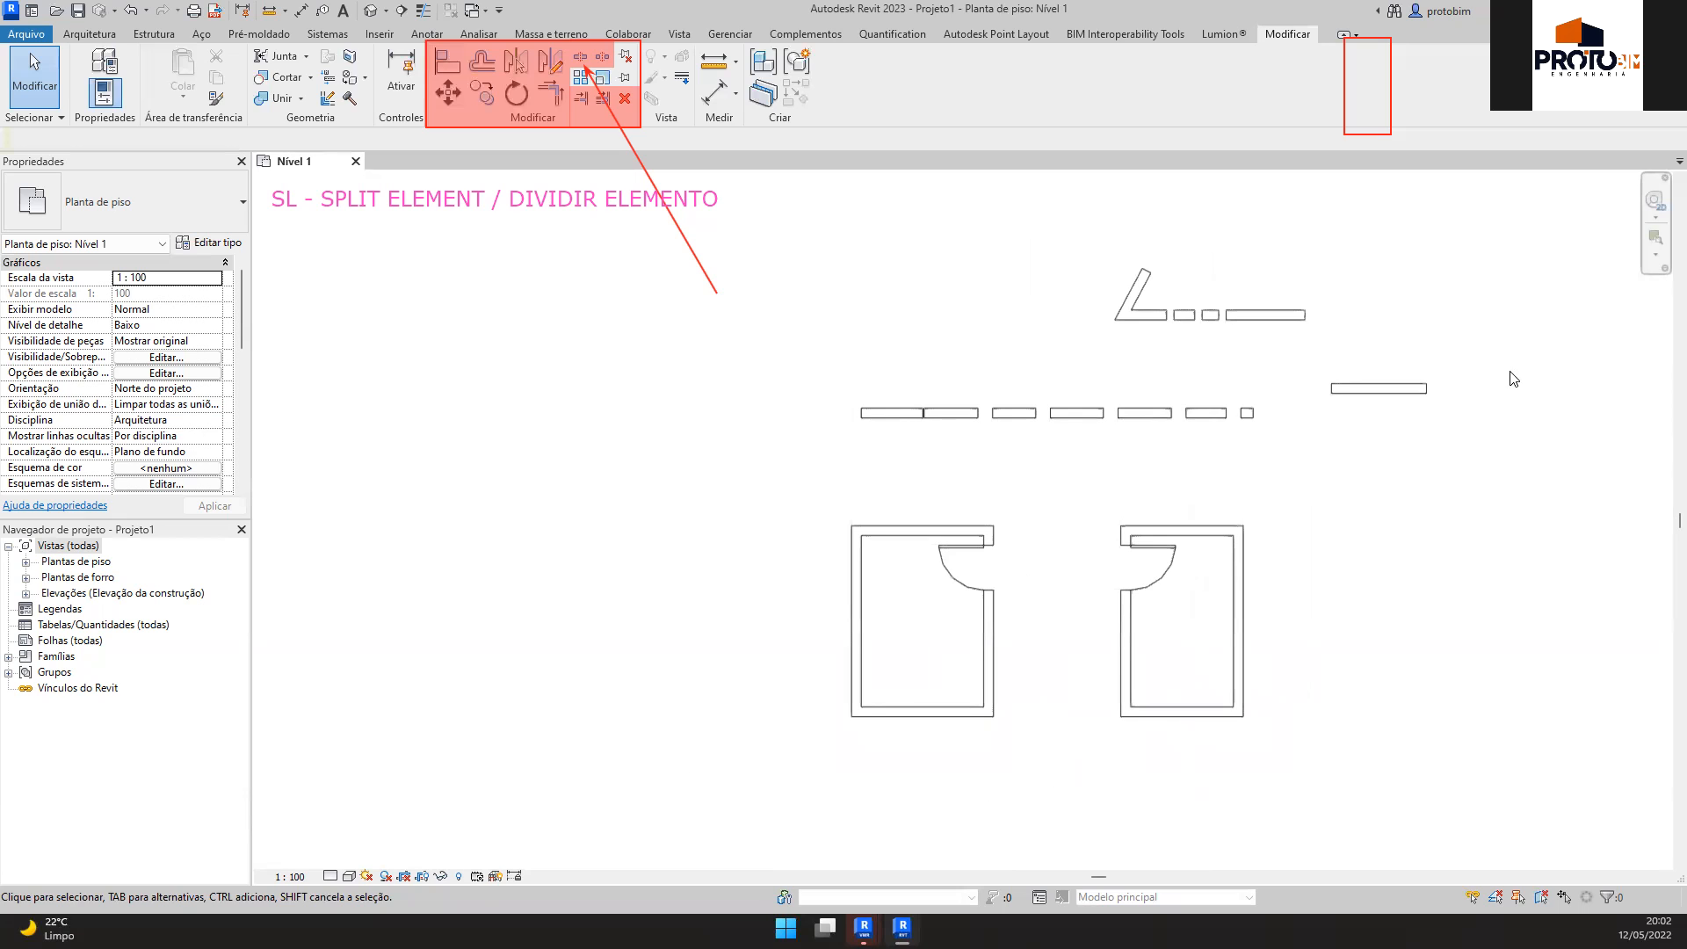
left_click_drag(1517, 328, 796, 739)
key("Delete")
left_click_drag(1455, 444, 1089, 254)
key("Delete")
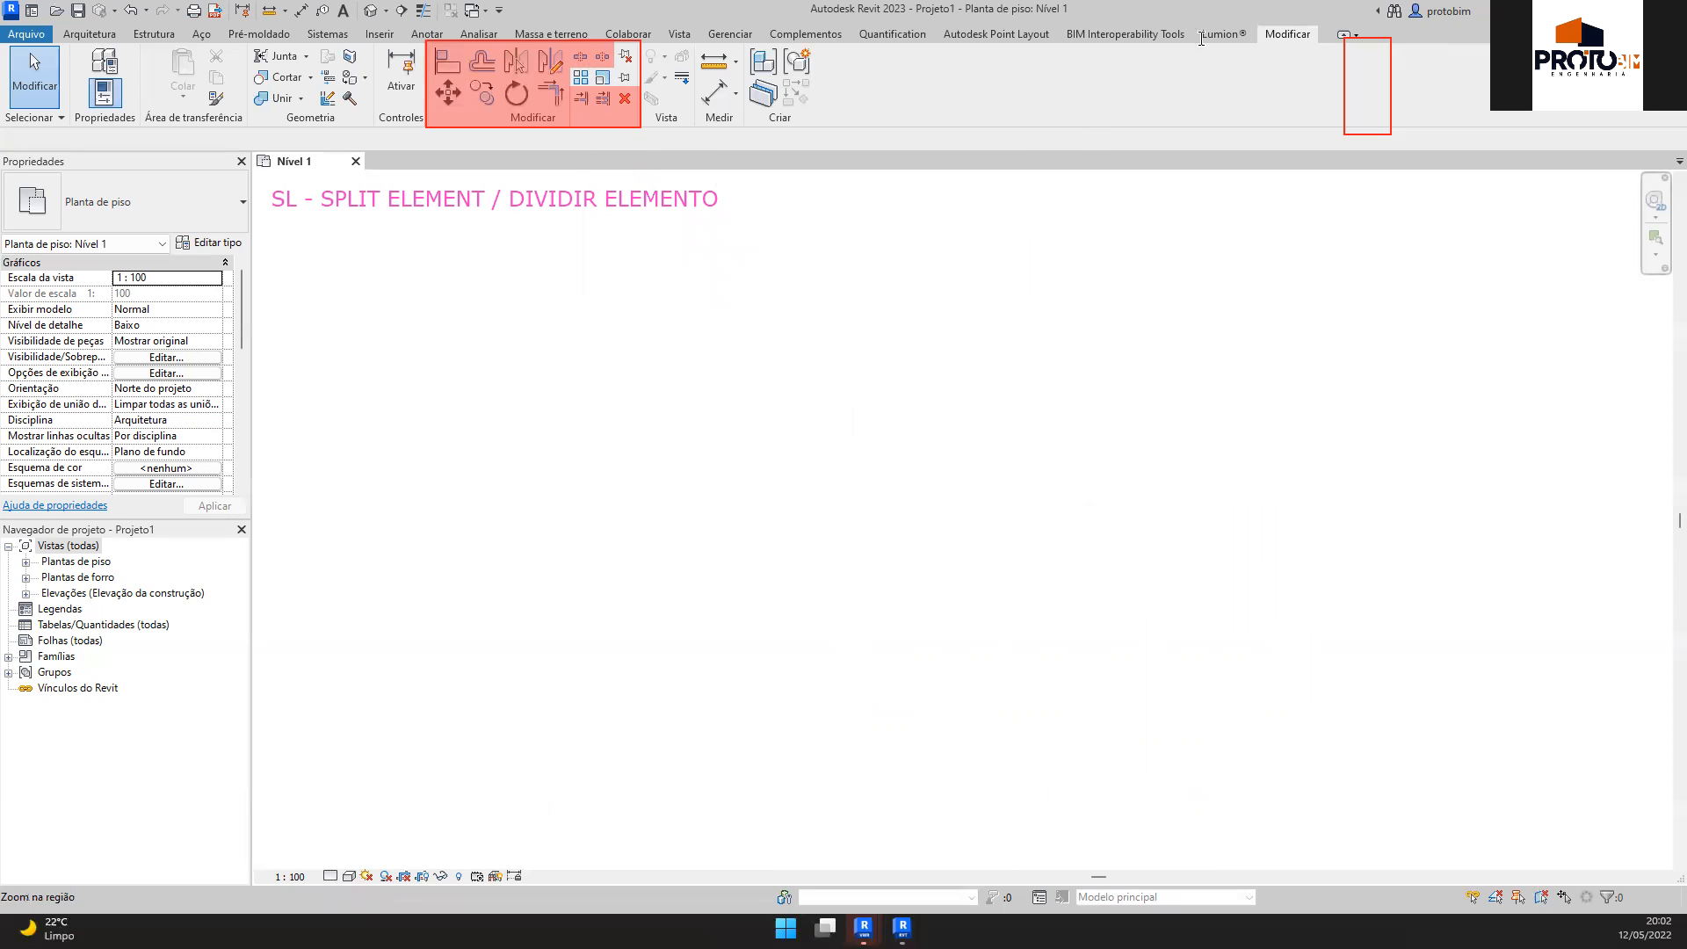
Add the line "AR - ARRAY / MATRIZ" beneath the Split Element text note
left_click(616, 201)
left_click(764, 197)
key("Return")
type("are")
key("BackSpace")
key("BackSpace")
type("AR")
key("BackSpace")
key("BackSpace")
key("BackSpace")
type("AR - ARRAY")
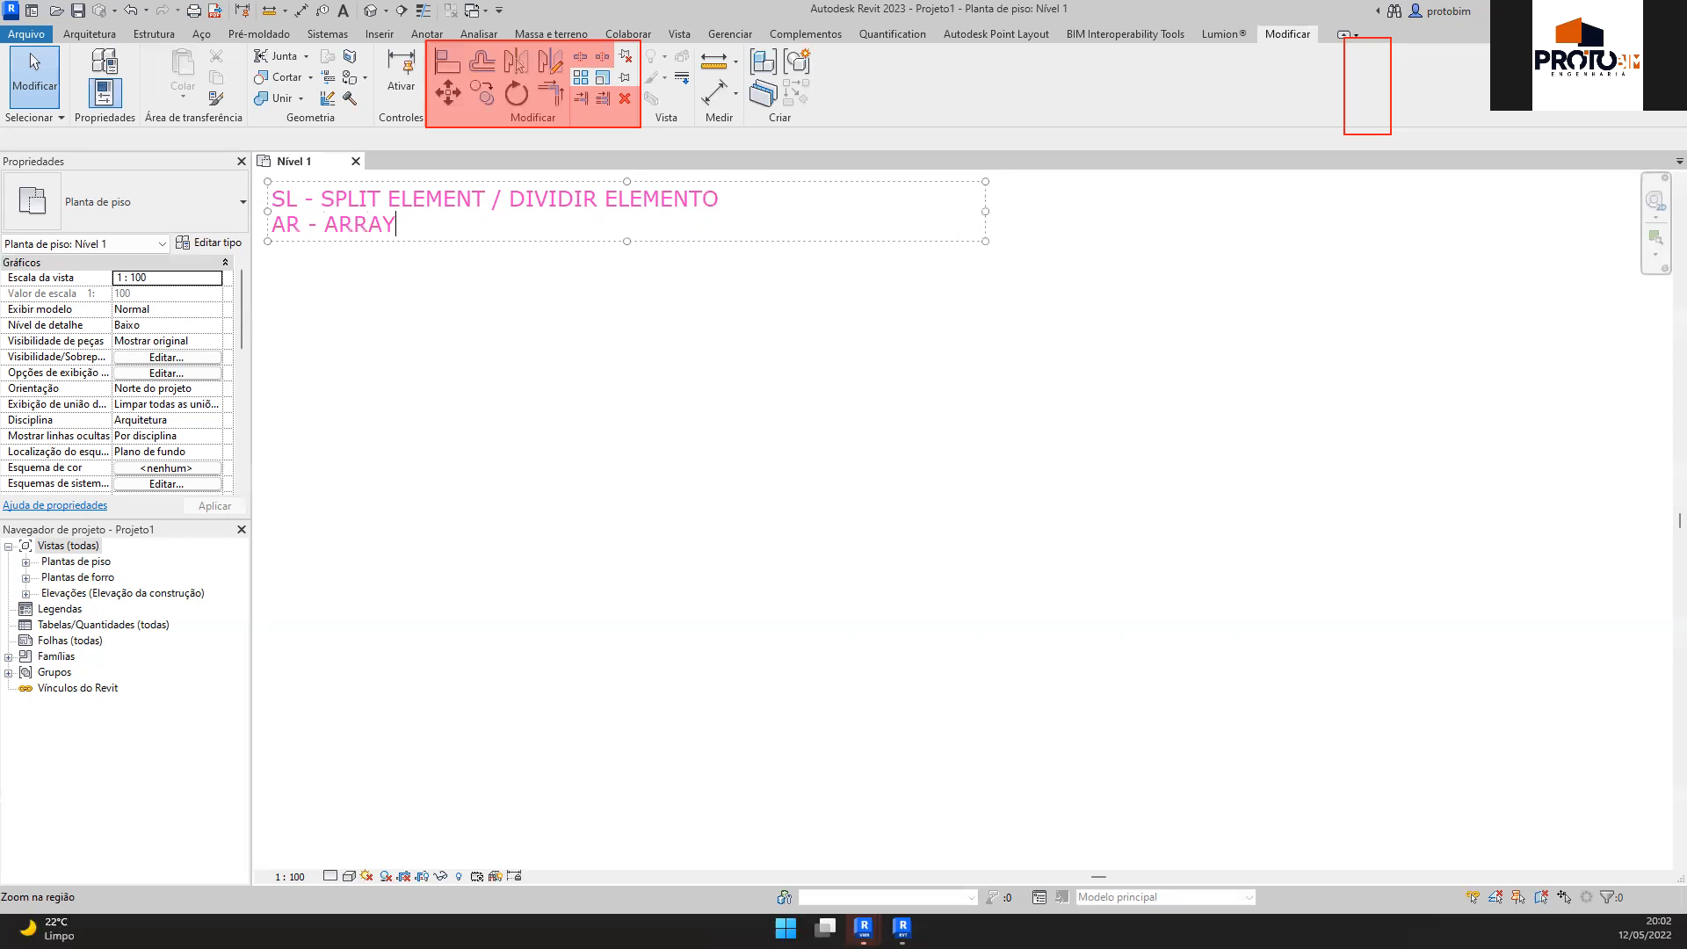
type(" / MA")
type("TRIZ")
left_click(953, 499)
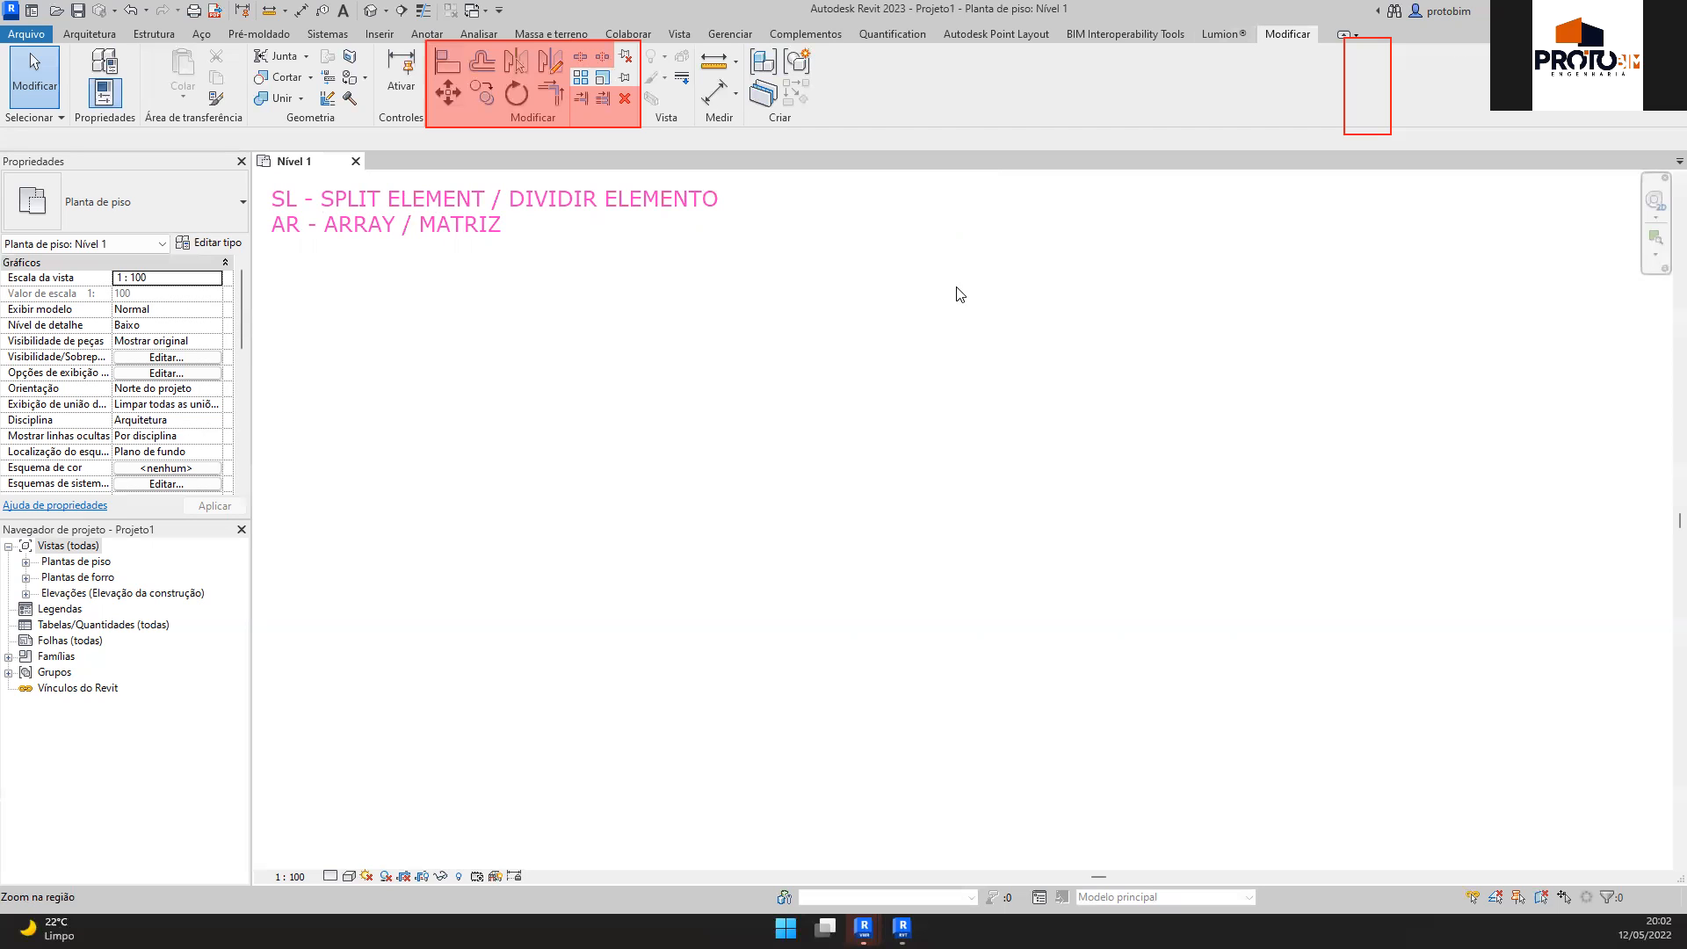
Draw a short vertical wall in the middle of the empty floor plan
key("w")
key("a")
left_click(830, 482)
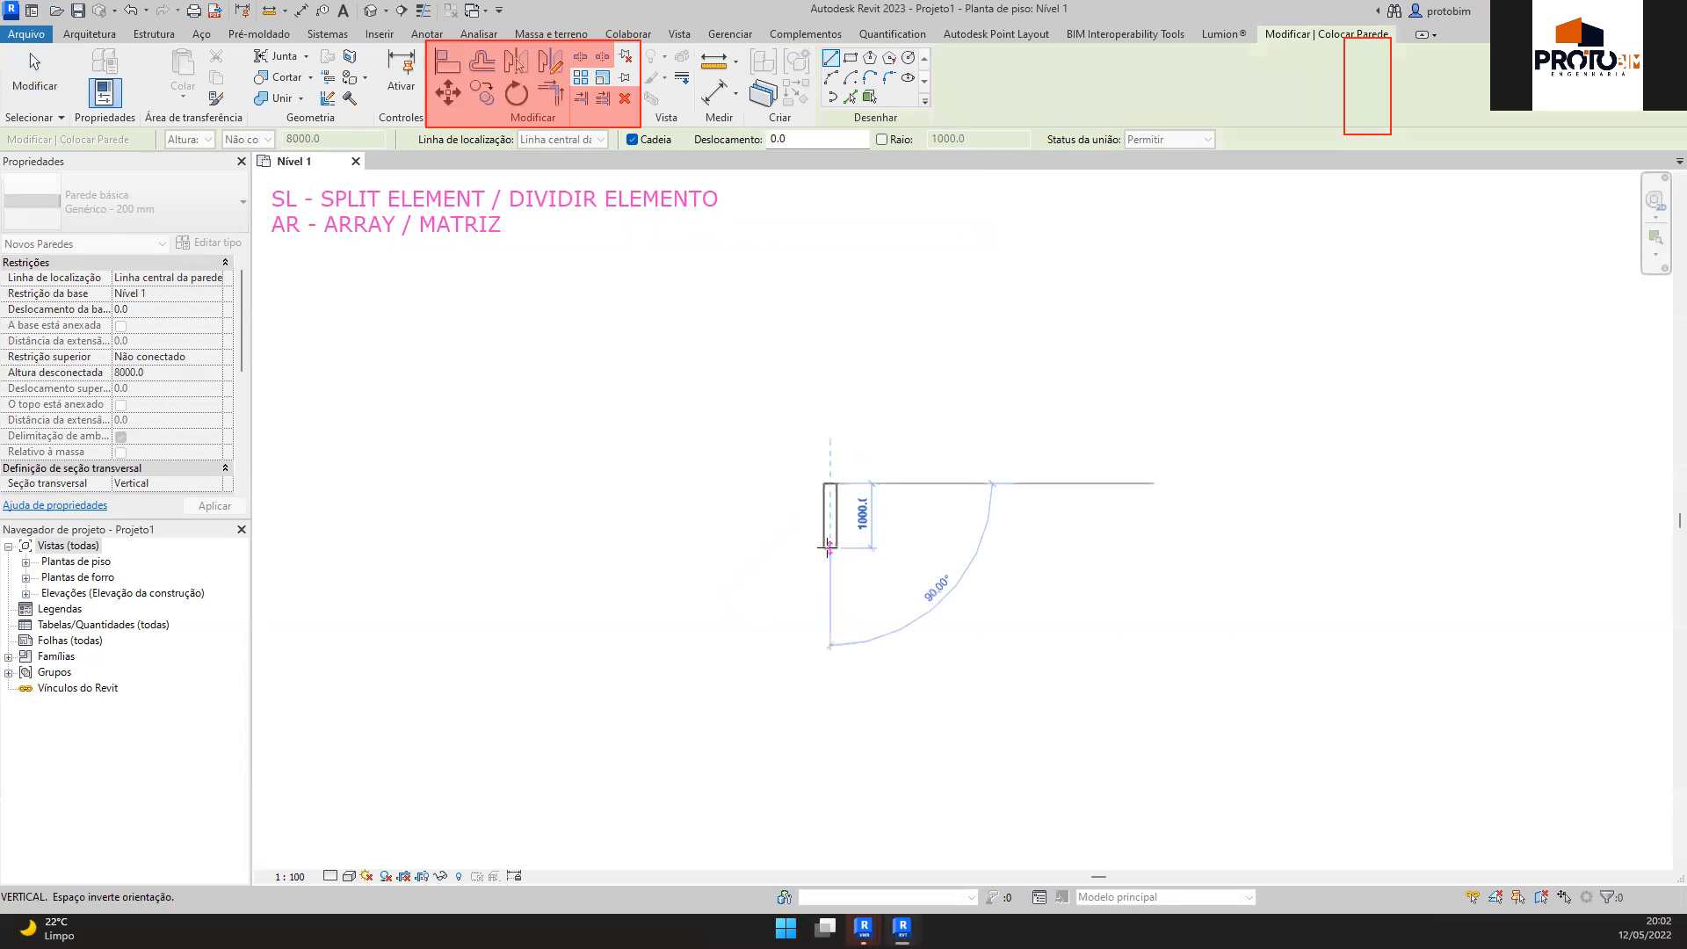
scroll(827, 546, "up", 3)
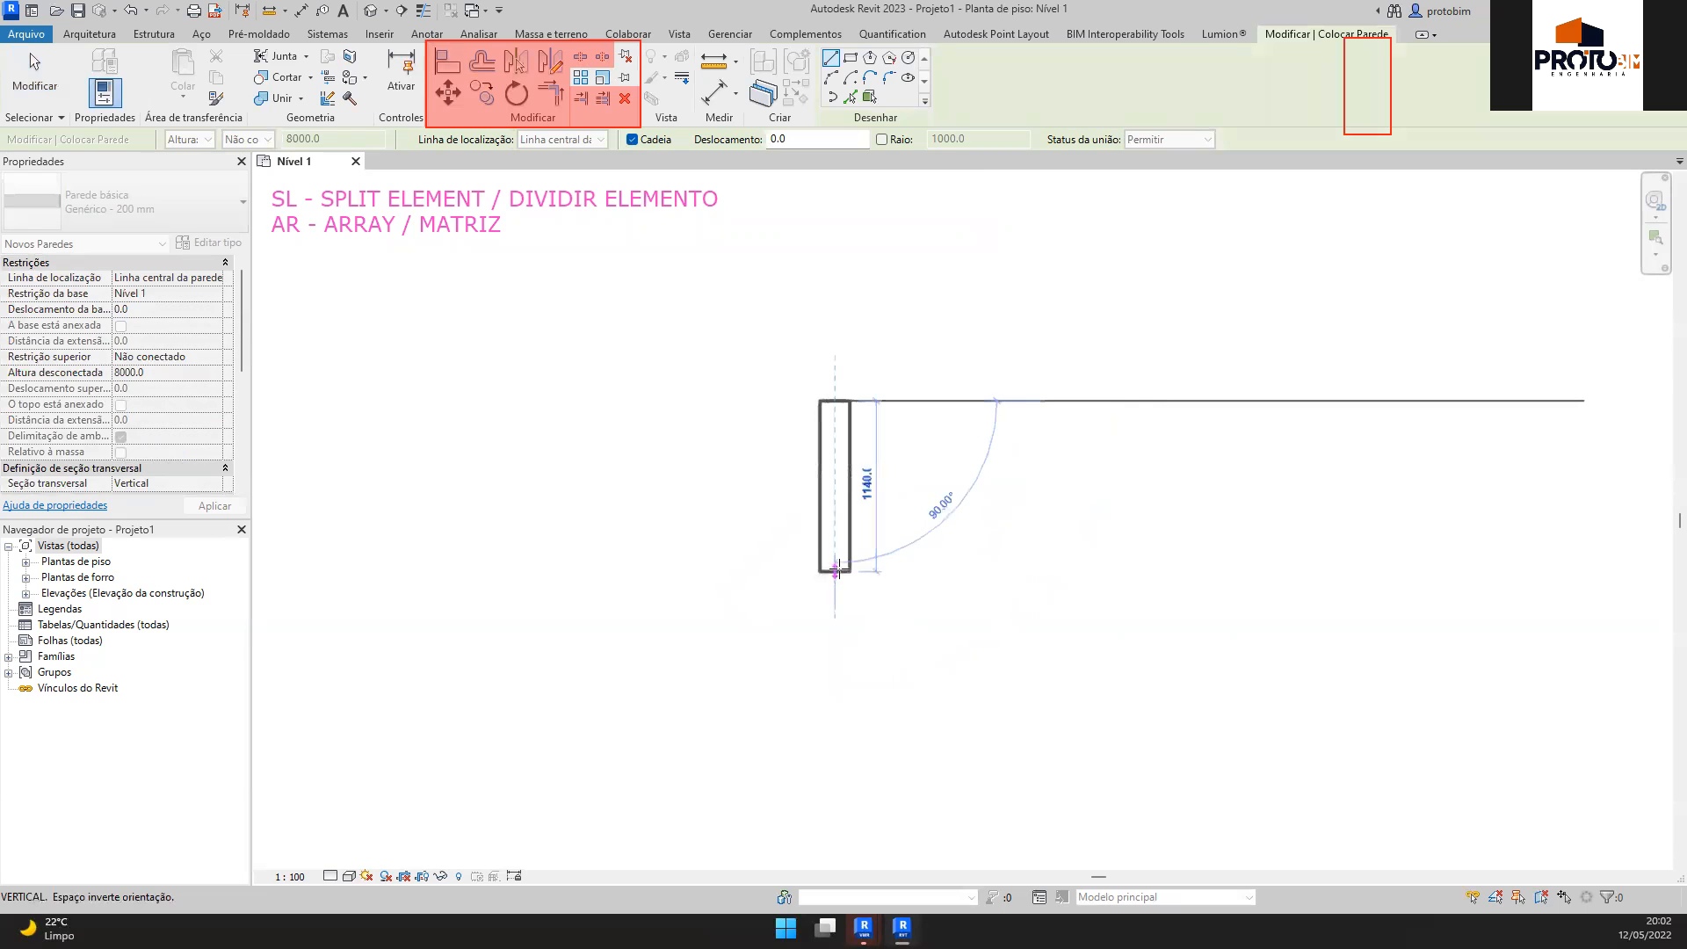
left_click(837, 563)
key("Escape")
key("Escape")
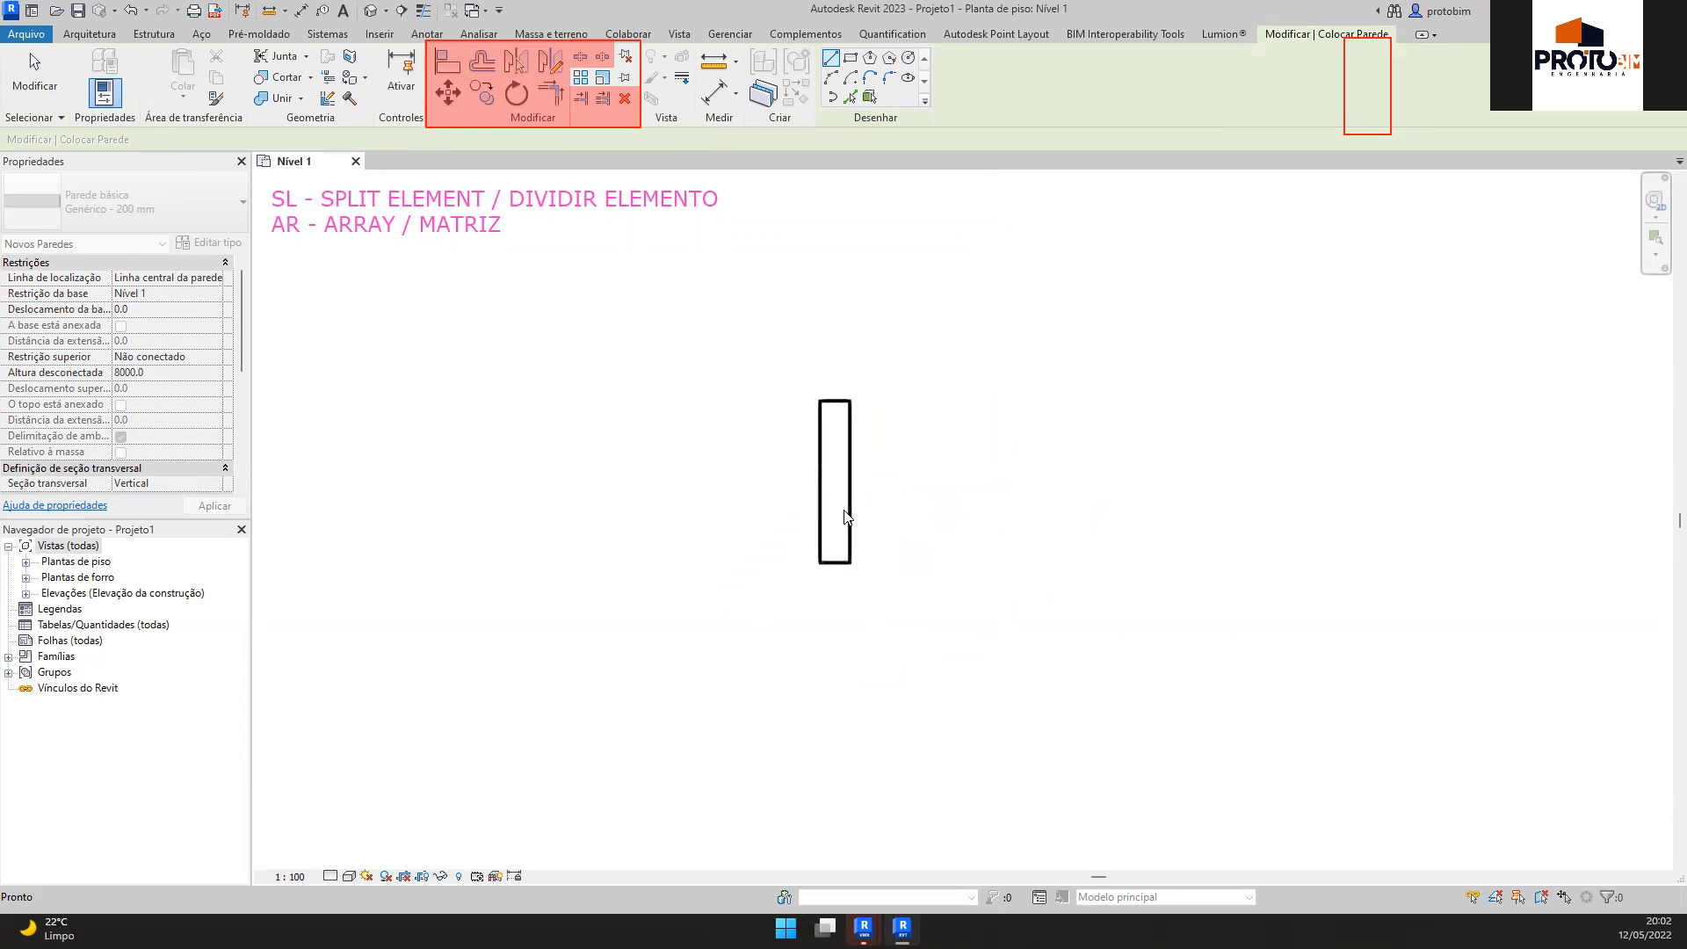
Set the vertical wall's length to 1000 mm
left_click(846, 518)
left_click(884, 481)
type("1000")
key("Return")
left_click(928, 515)
Create a grouped linear array of 10 walls from the vertical wall, placing the 2nd member horizontally to its right
scroll(922, 525, "down", 3)
middle_click_drag(1035, 459, 934, 478)
scroll(937, 392, "up", 2)
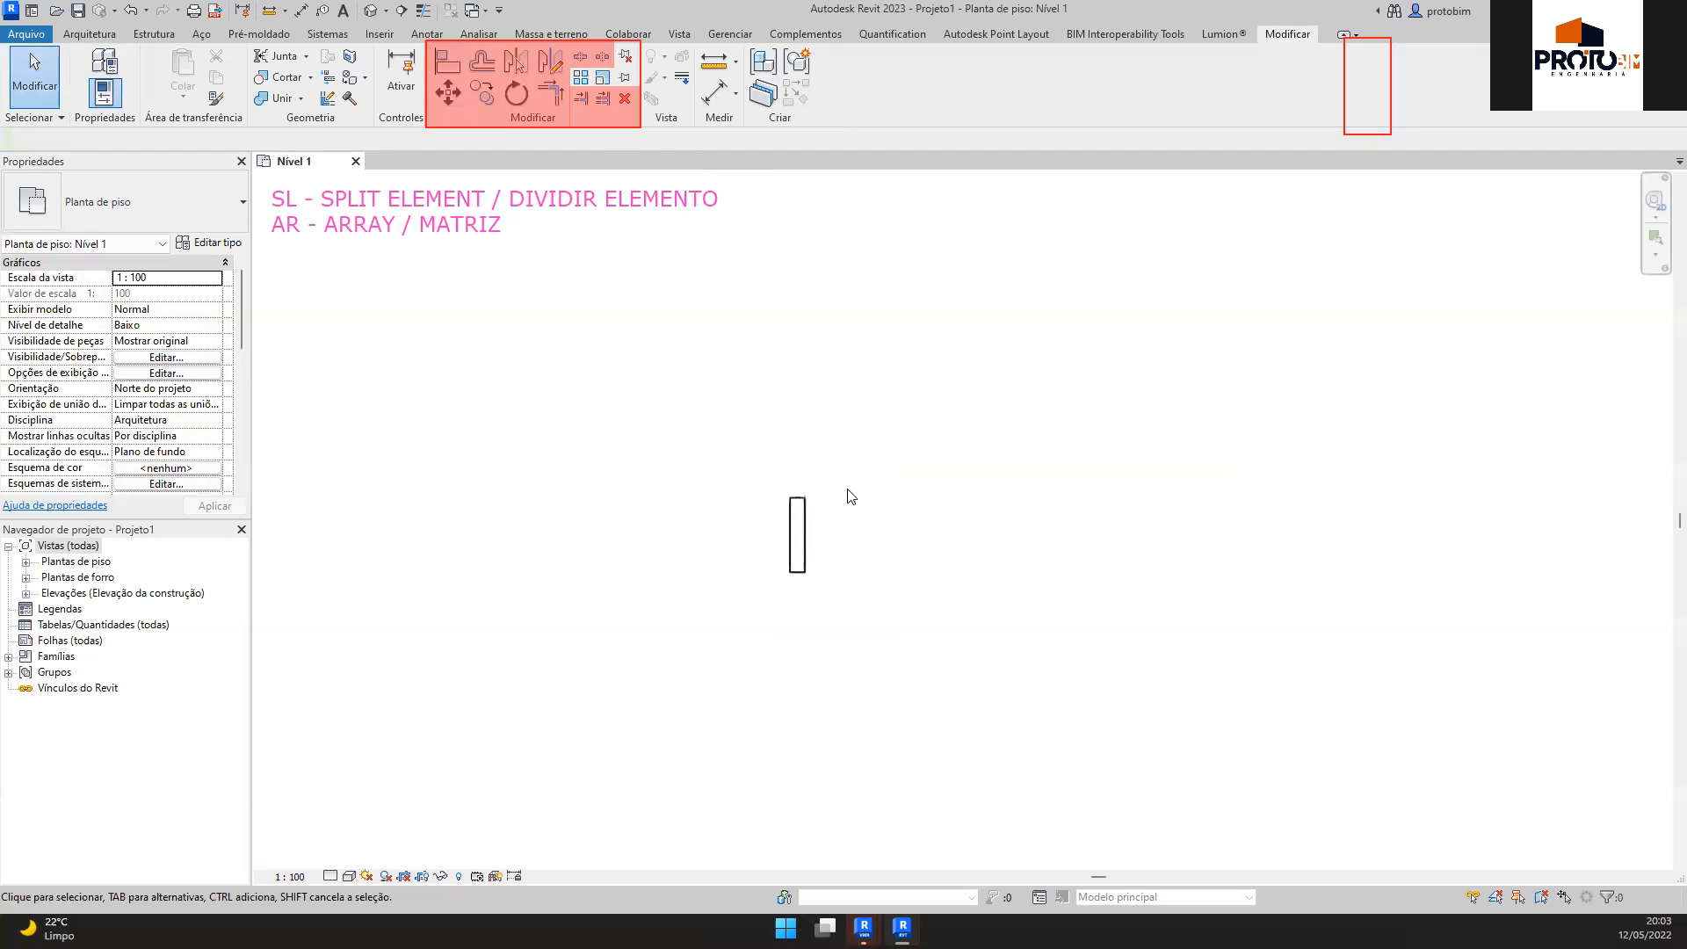
left_click(797, 533)
key("a")
key("r")
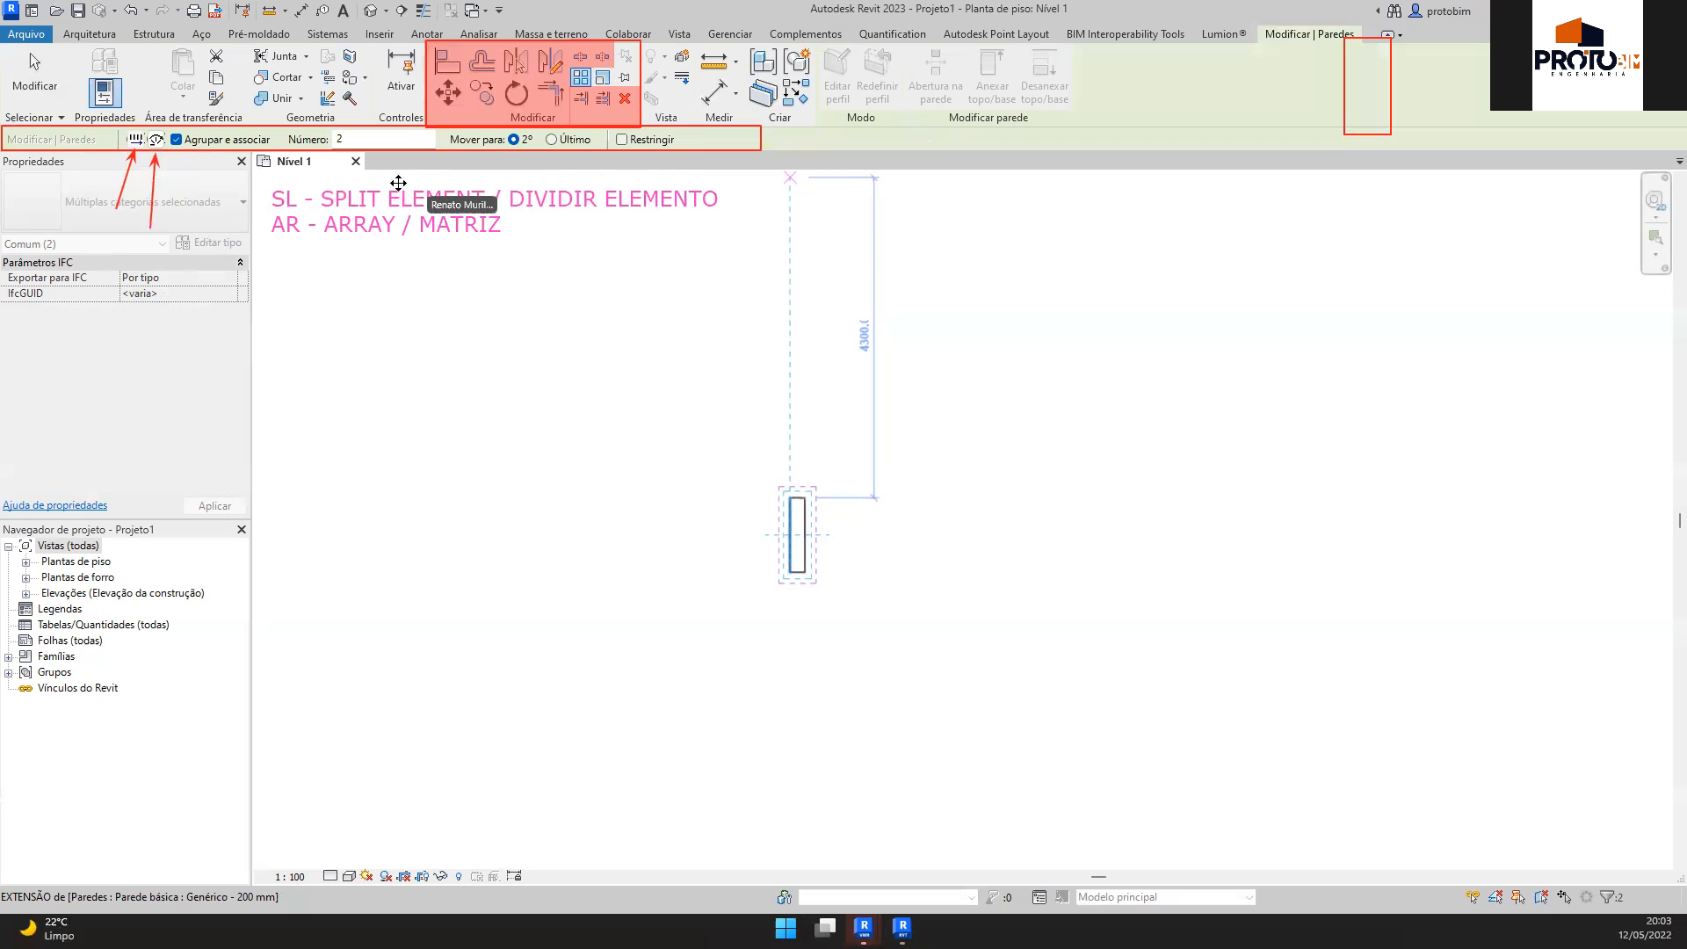
left_click(120, 197)
left_click_drag(110, 222, 108, 225)
left_click(120, 184)
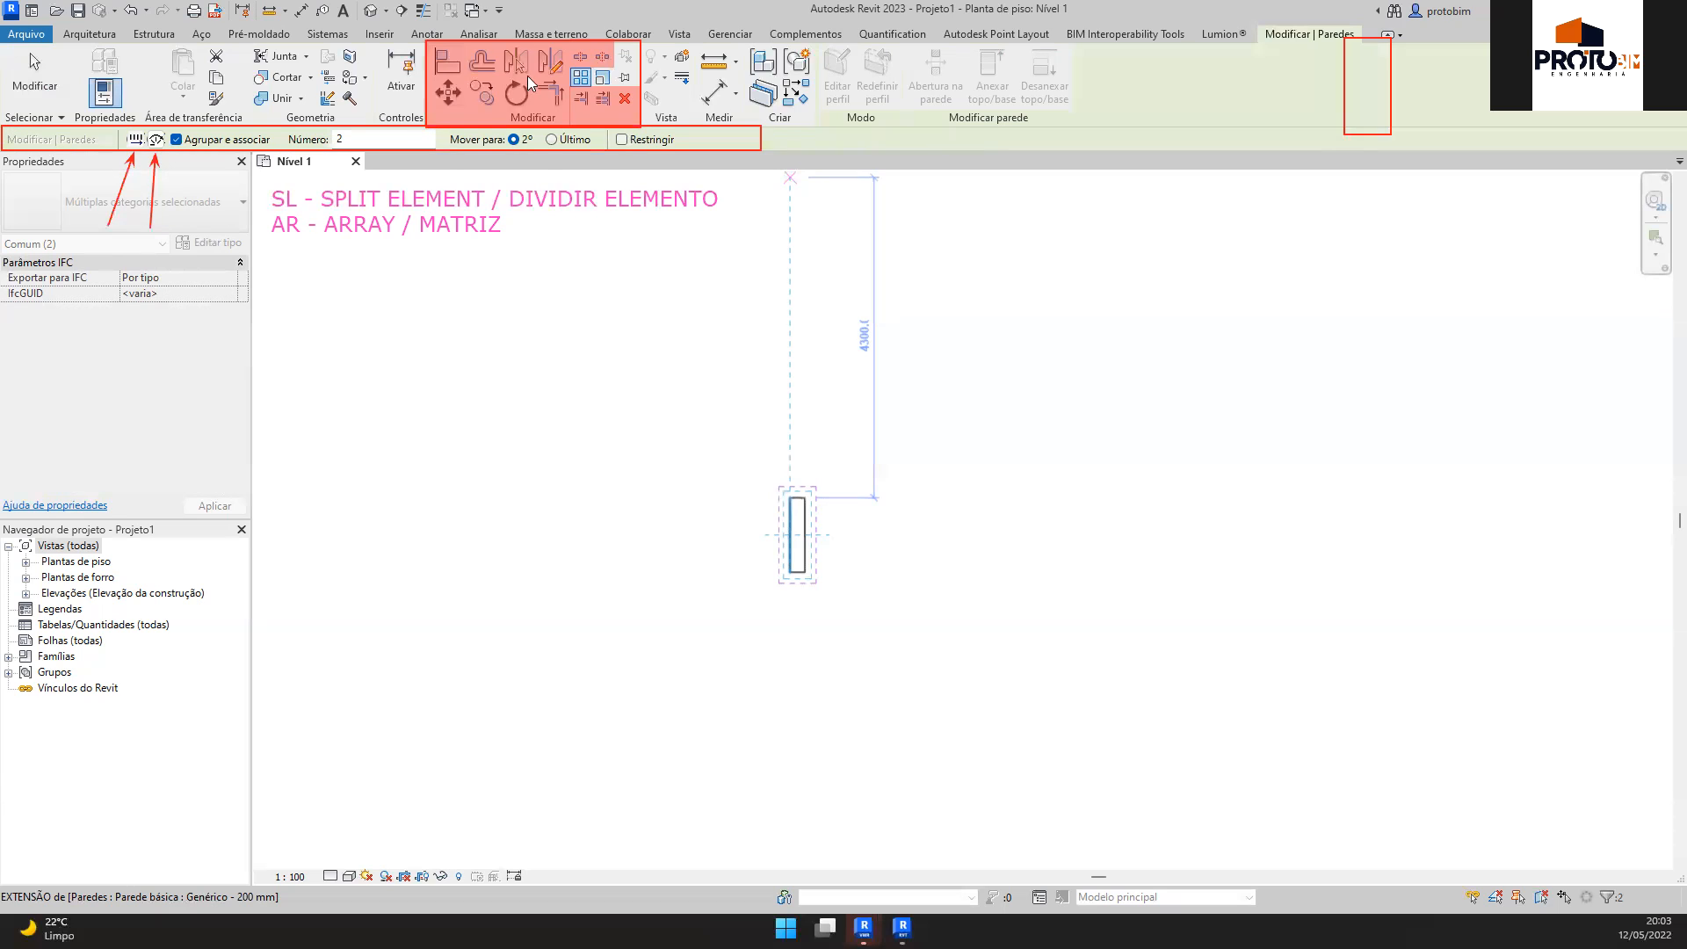
left_click(134, 142)
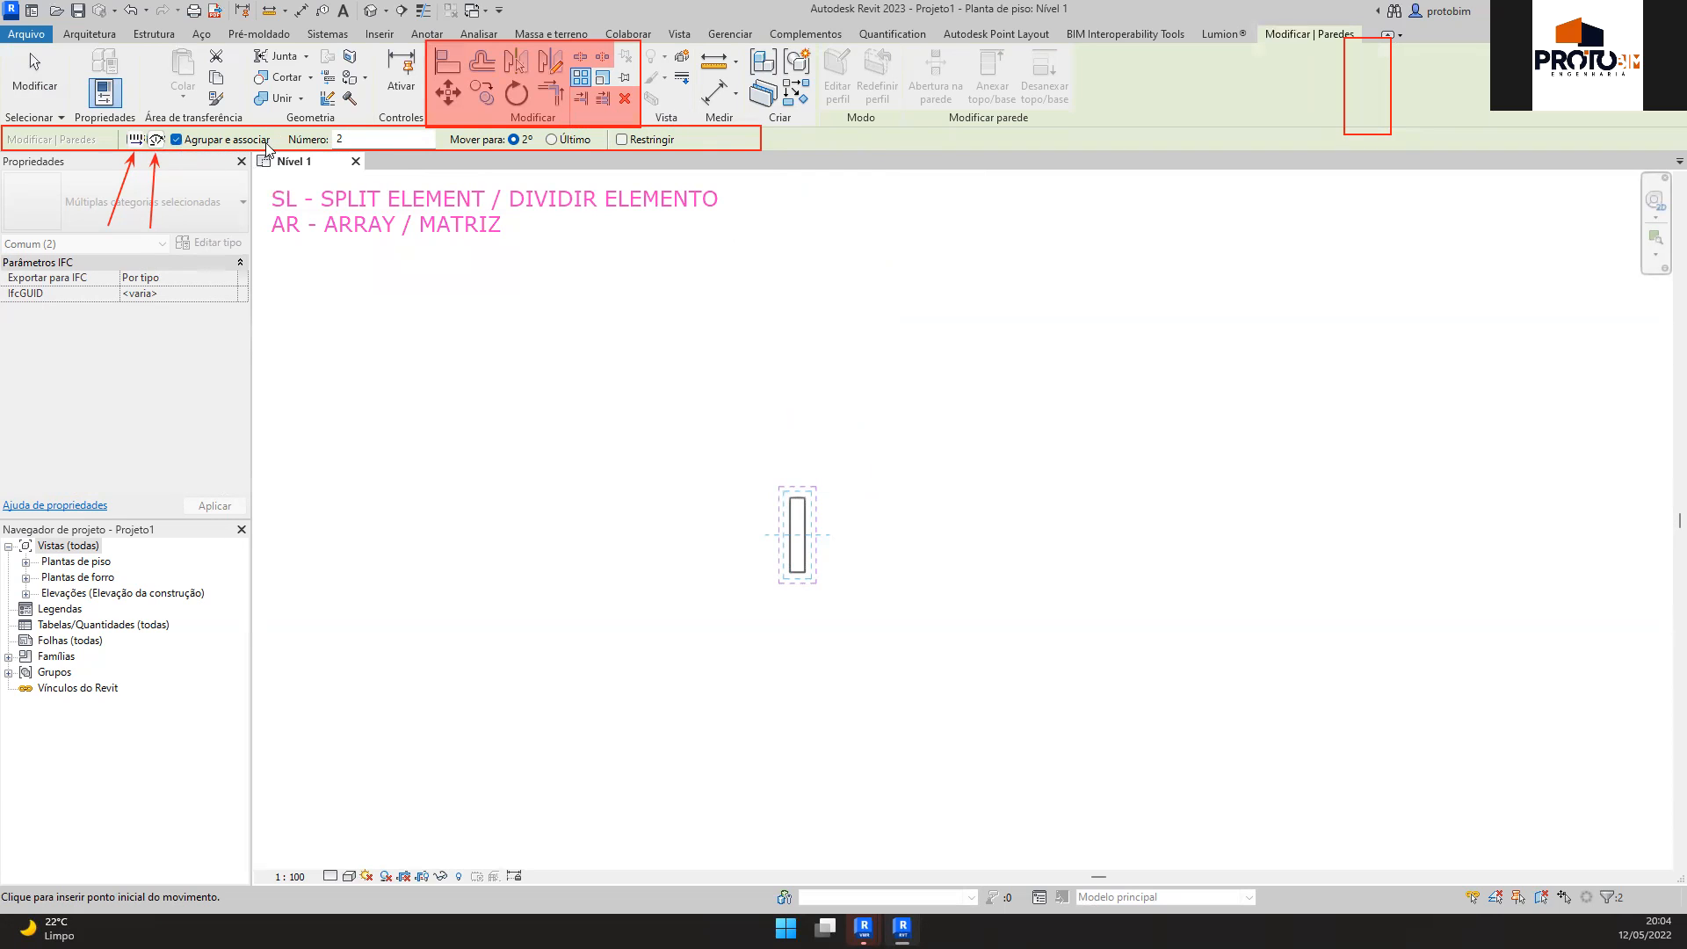
double_click(351, 143)
type("10")
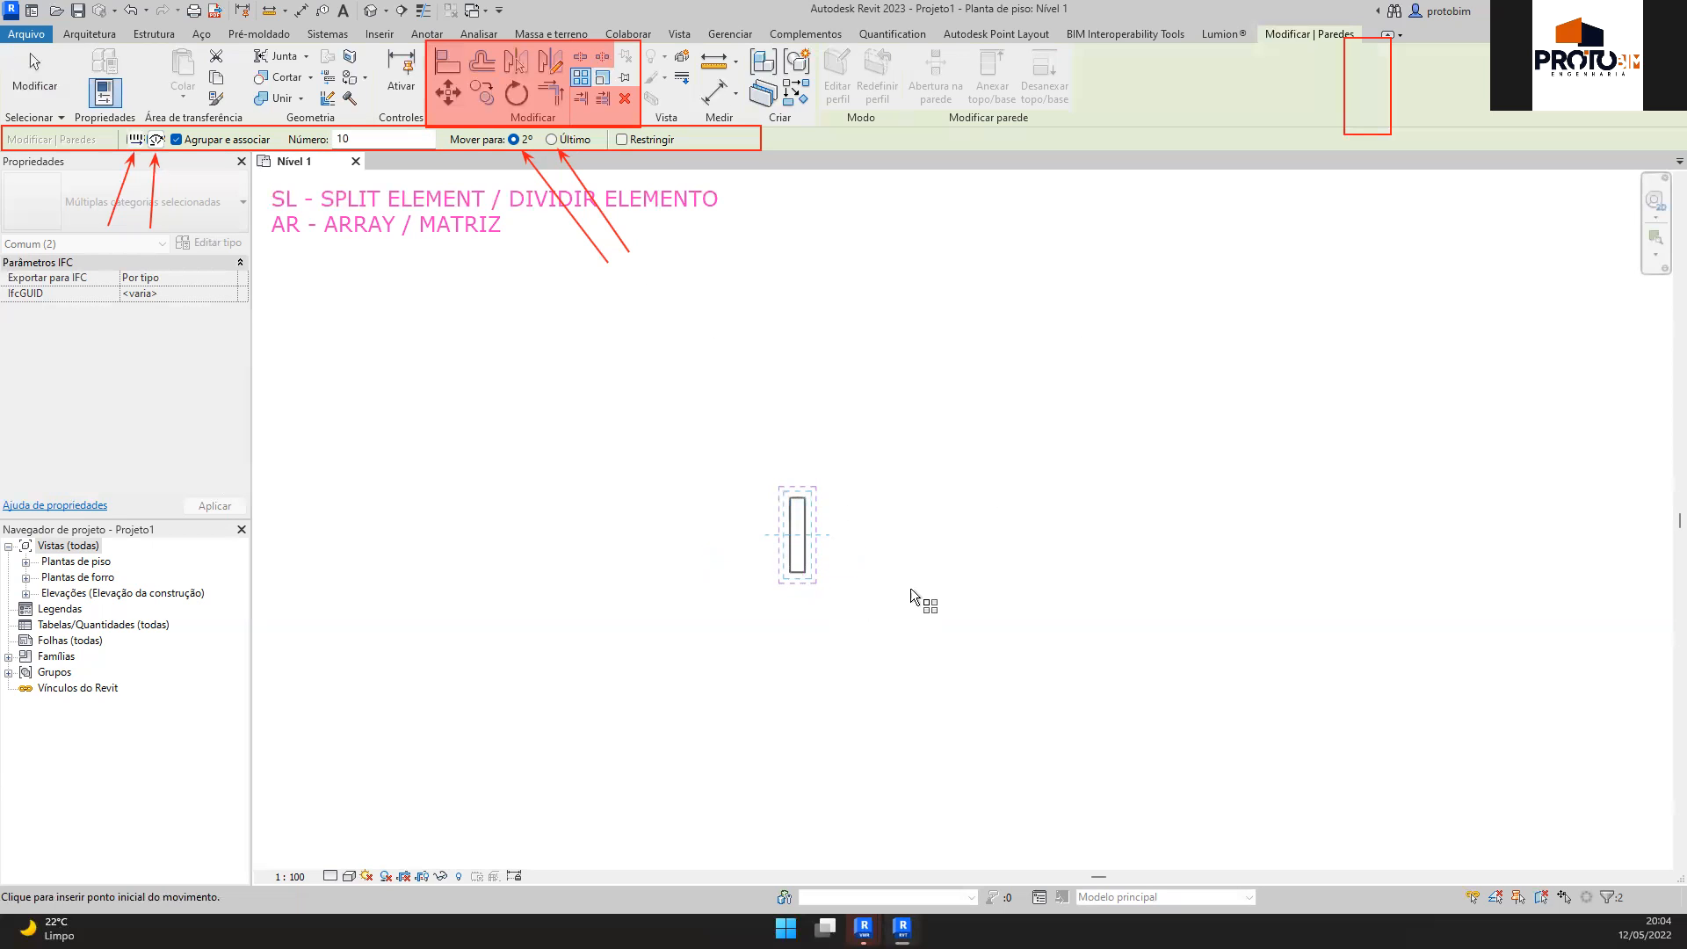
left_click(795, 572)
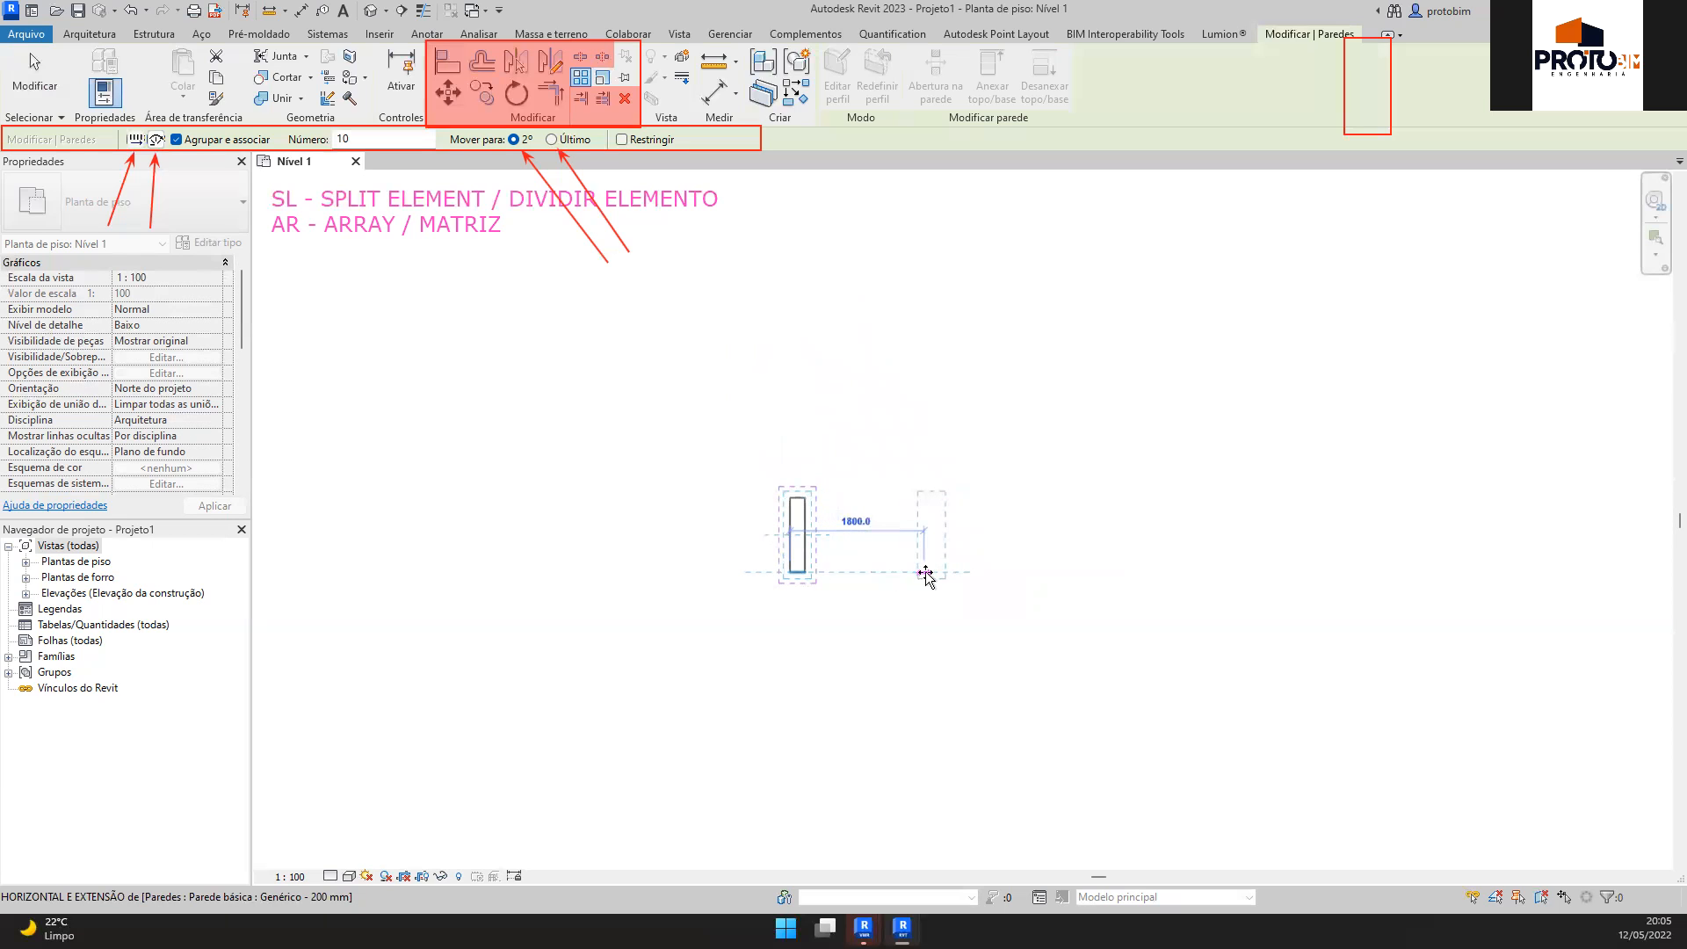
left_click(936, 575)
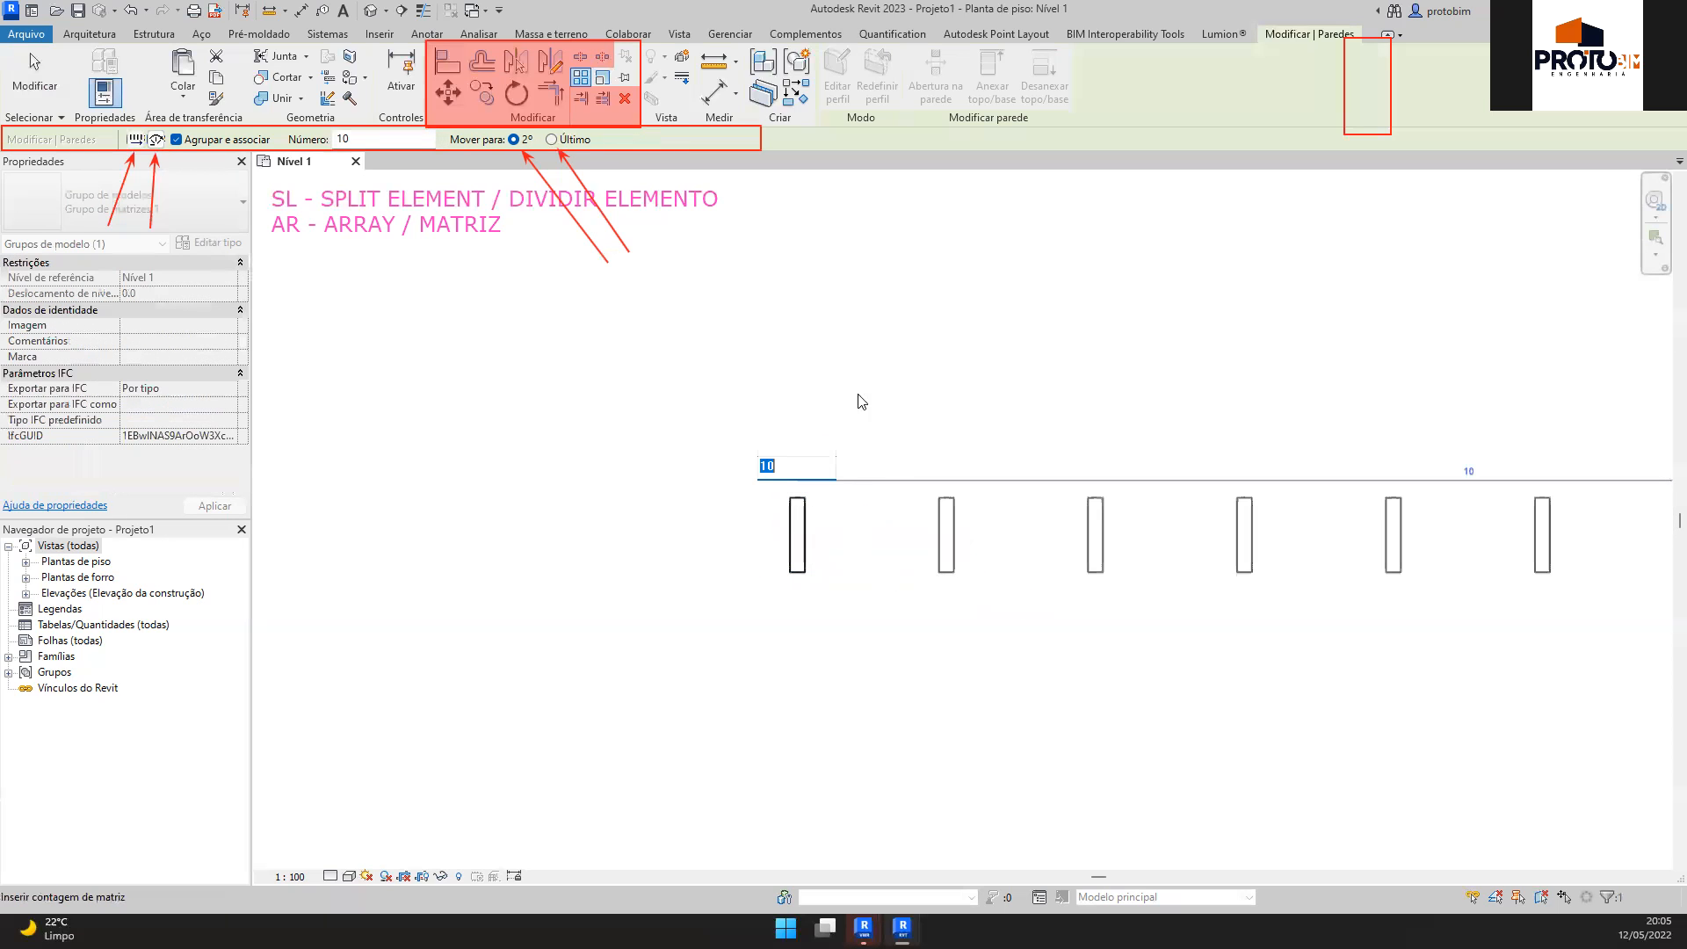
scroll(621, 444, "down", 2)
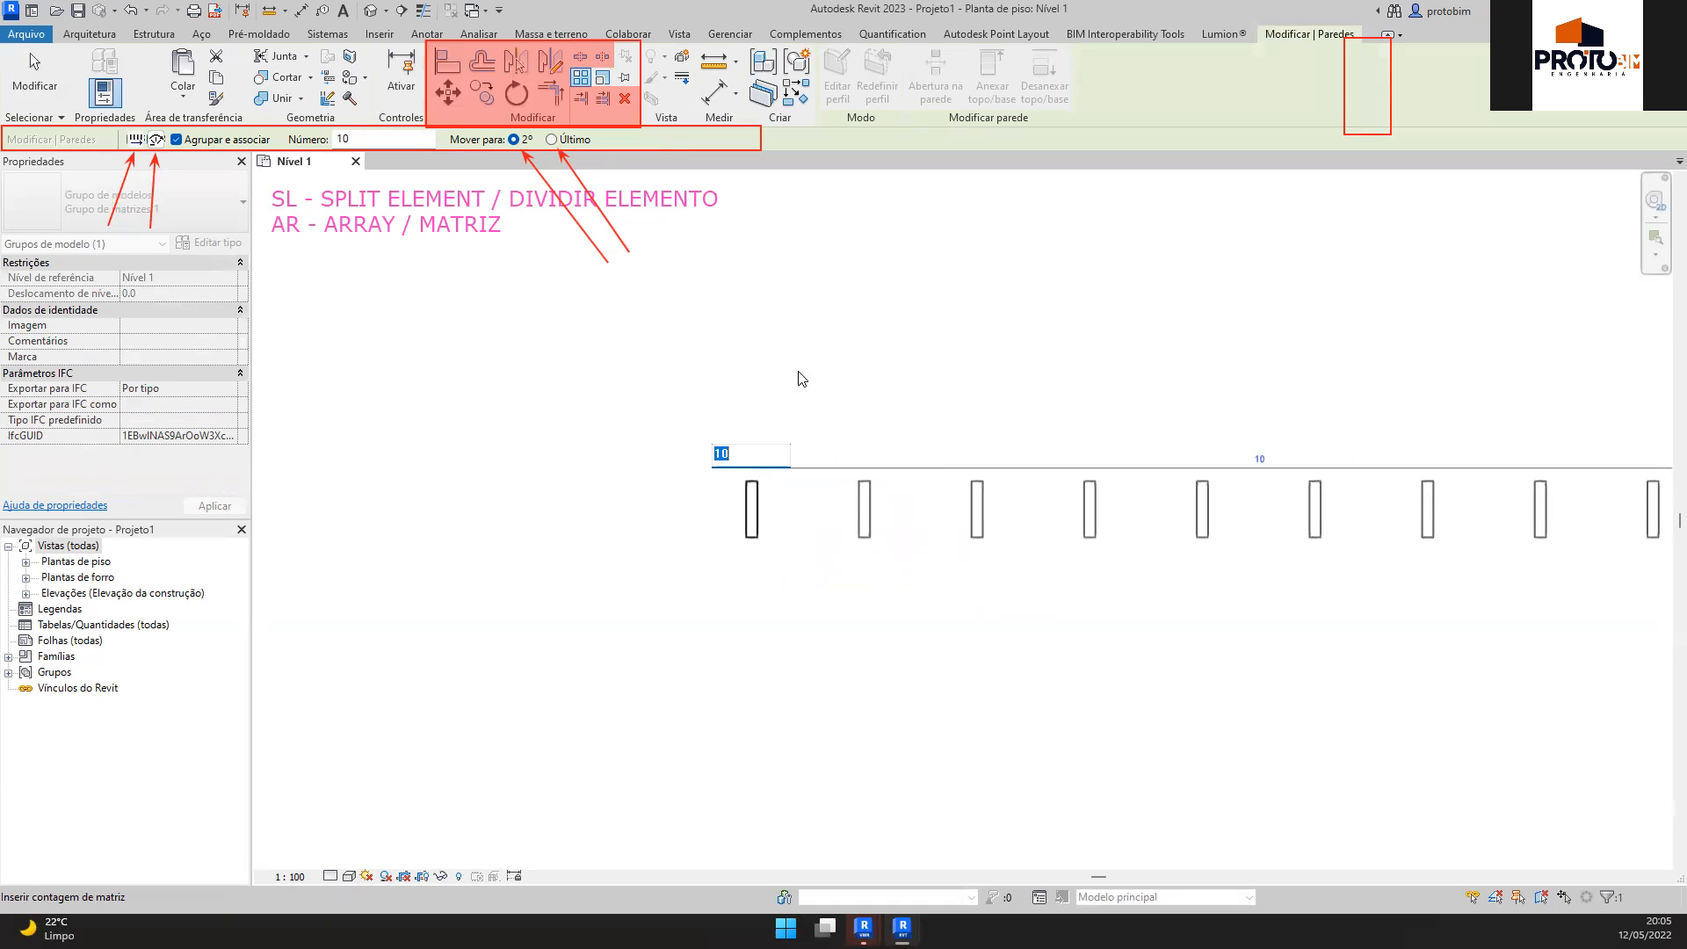
left_click(753, 641)
Draw a 1000 mm vertical wall 1300 mm below the first wall of the array, aligned with it
key("w")
key("a")
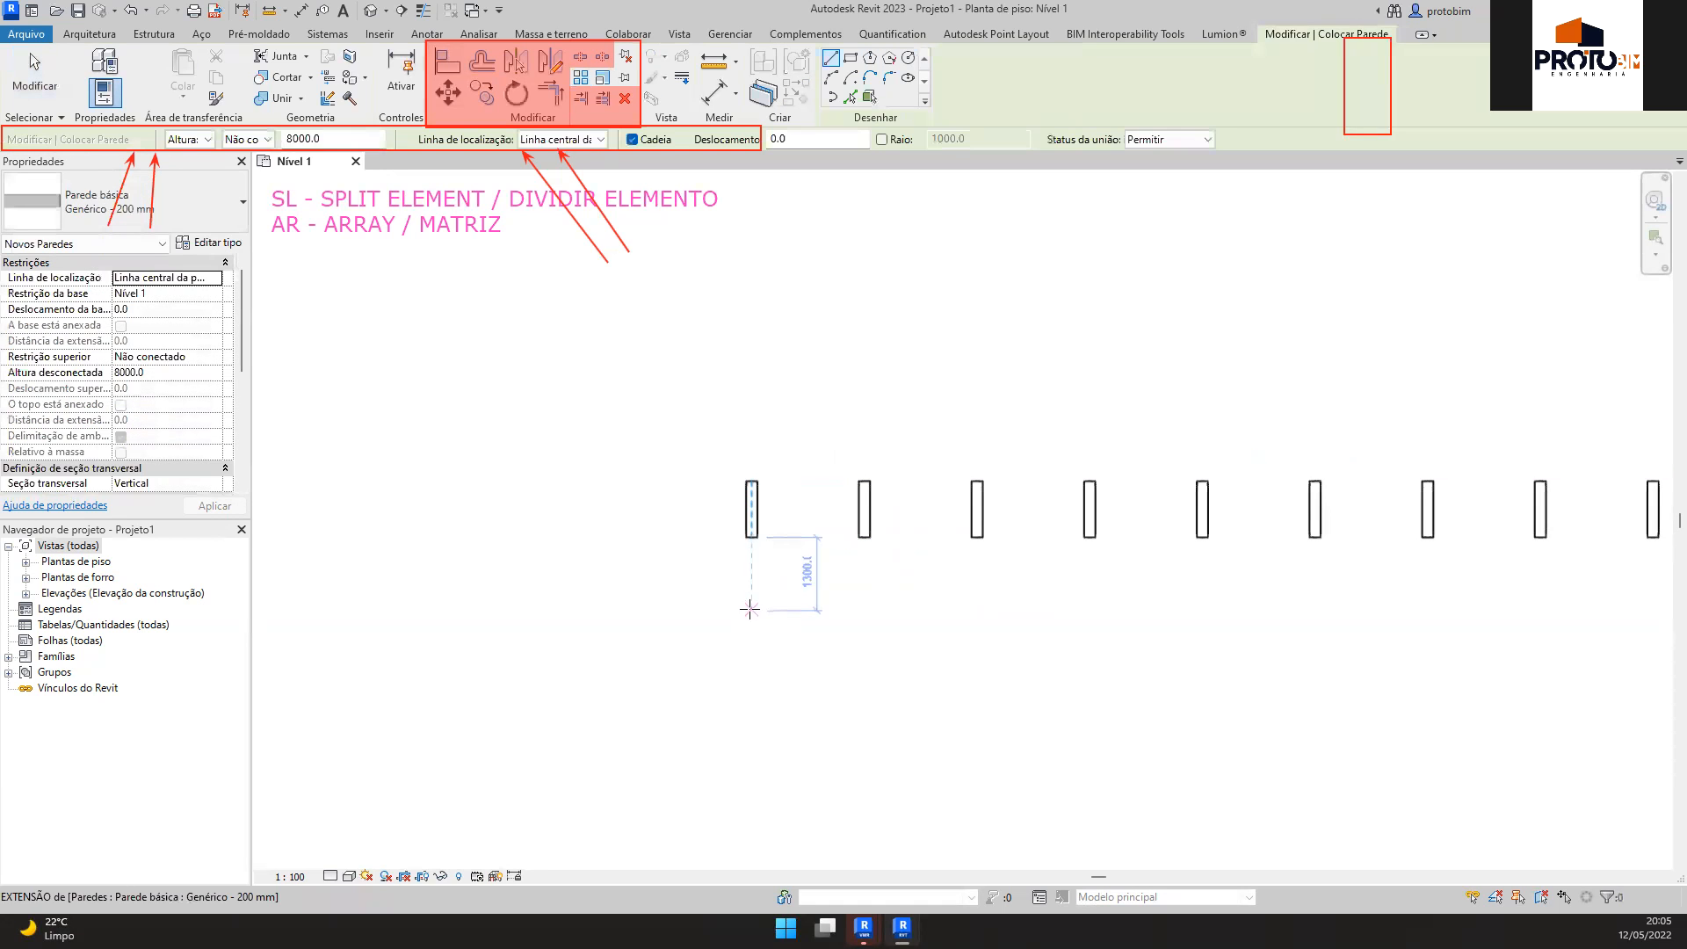
left_click(751, 611)
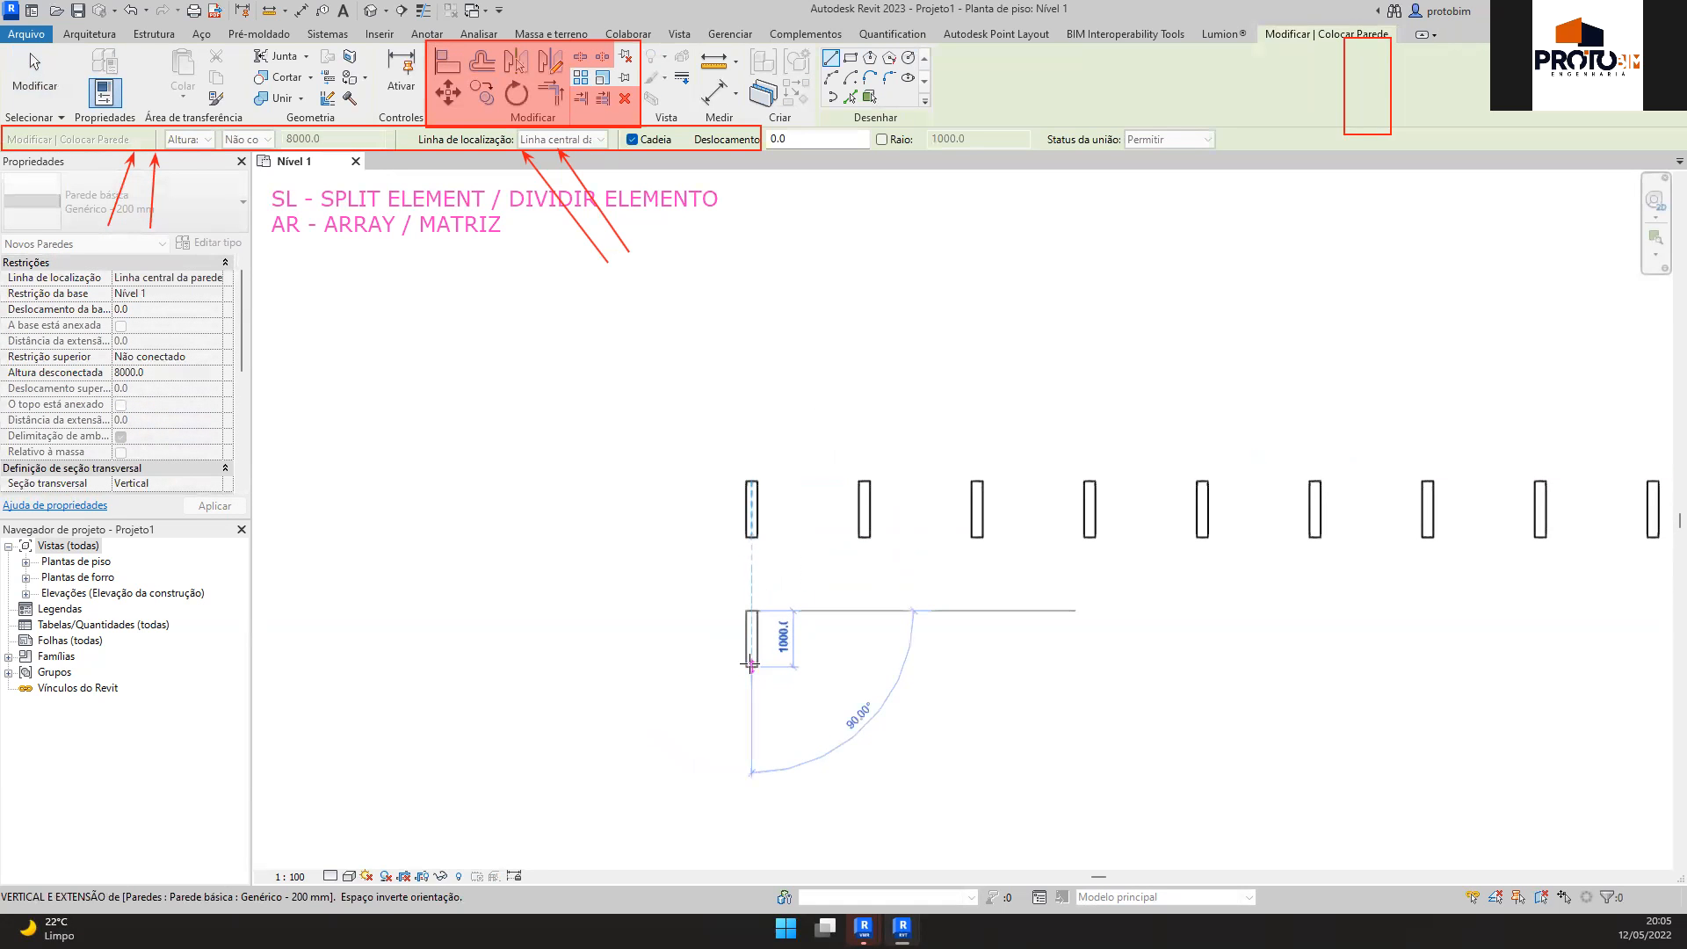
left_click(752, 666)
Array the lower wall linearly as 10 grouped members using the Last option, ending beneath the upper row's sixth wall
left_click(756, 644)
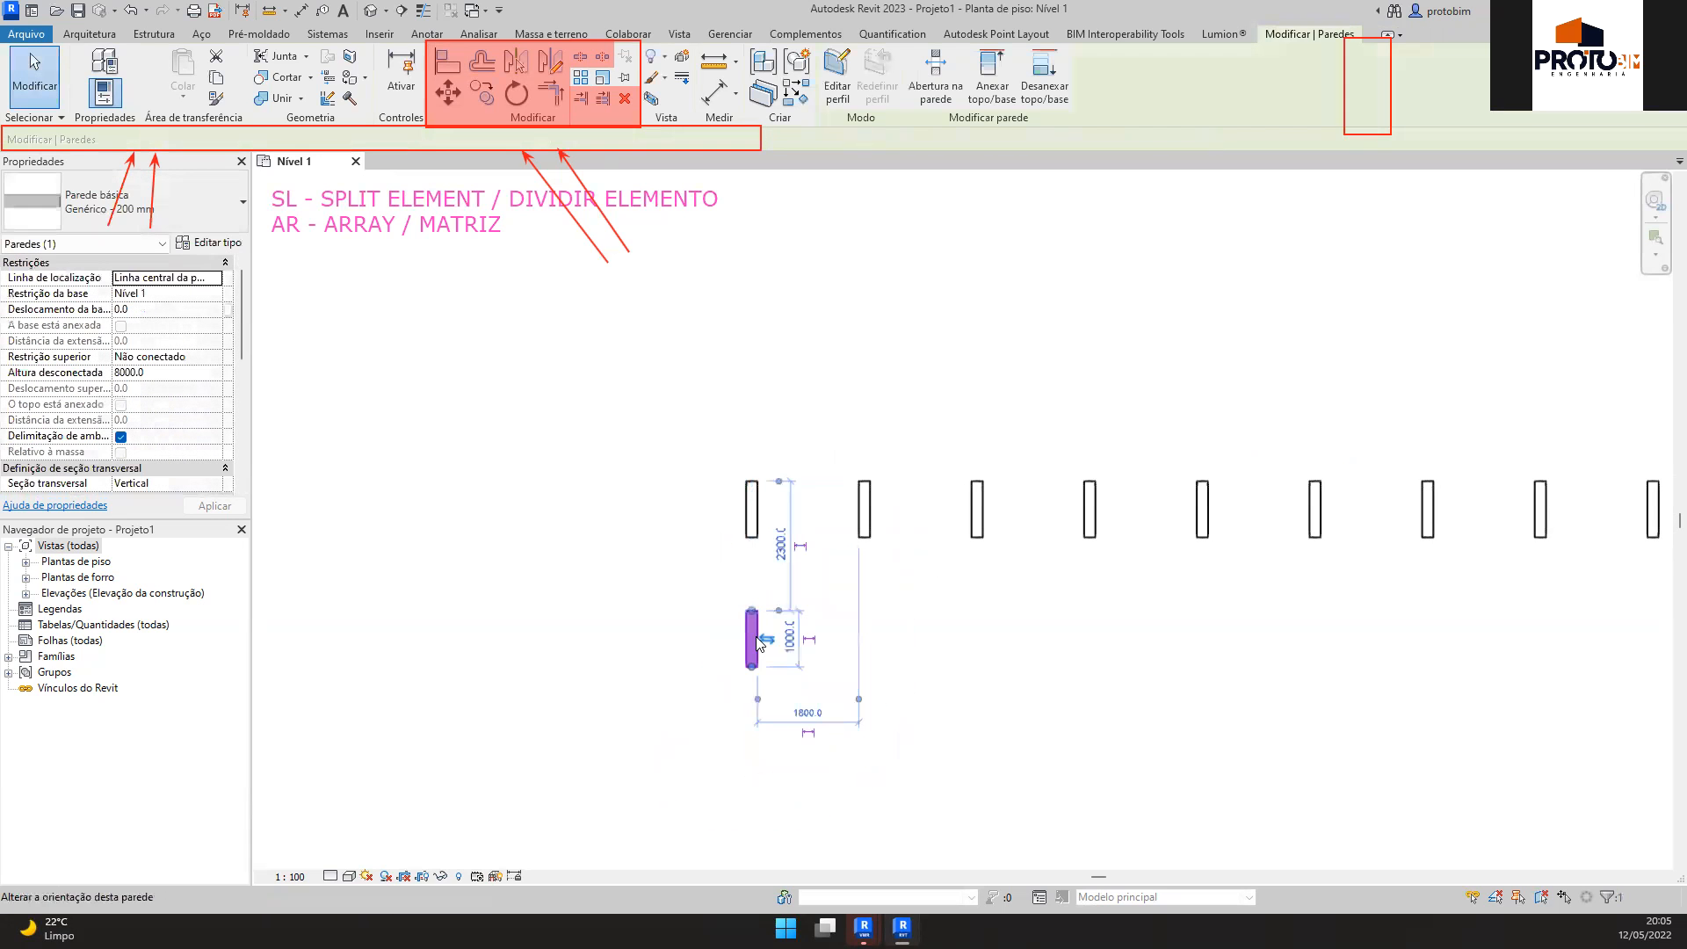
key("a")
key("r")
left_click(551, 139)
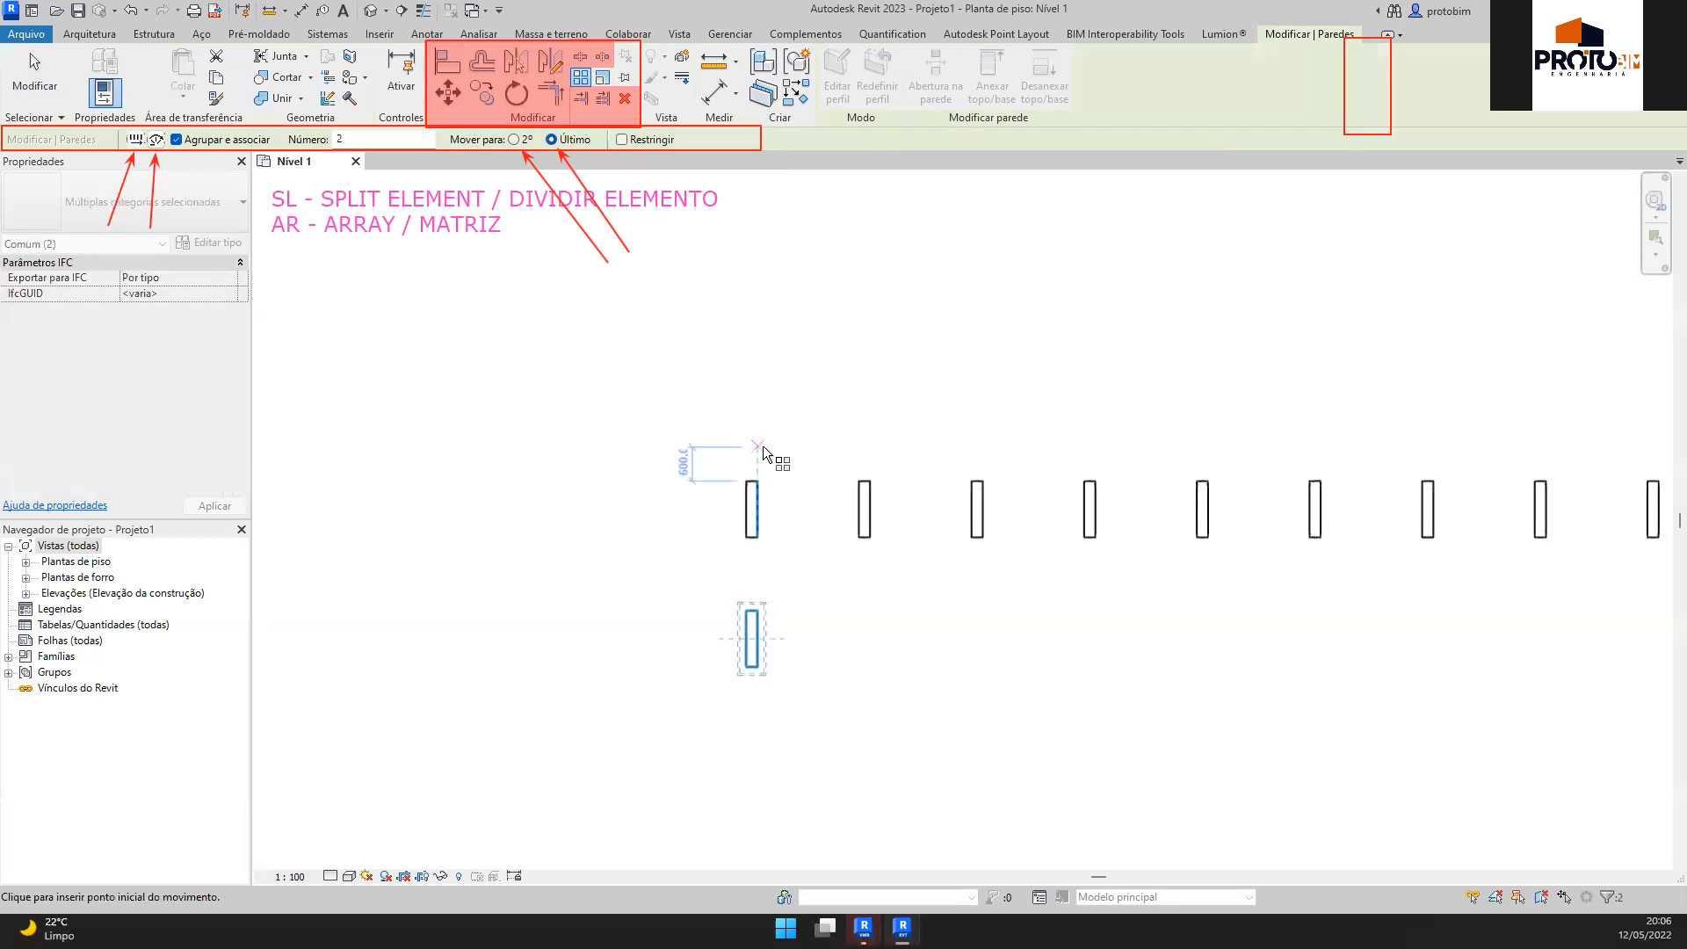
left_click(752, 666)
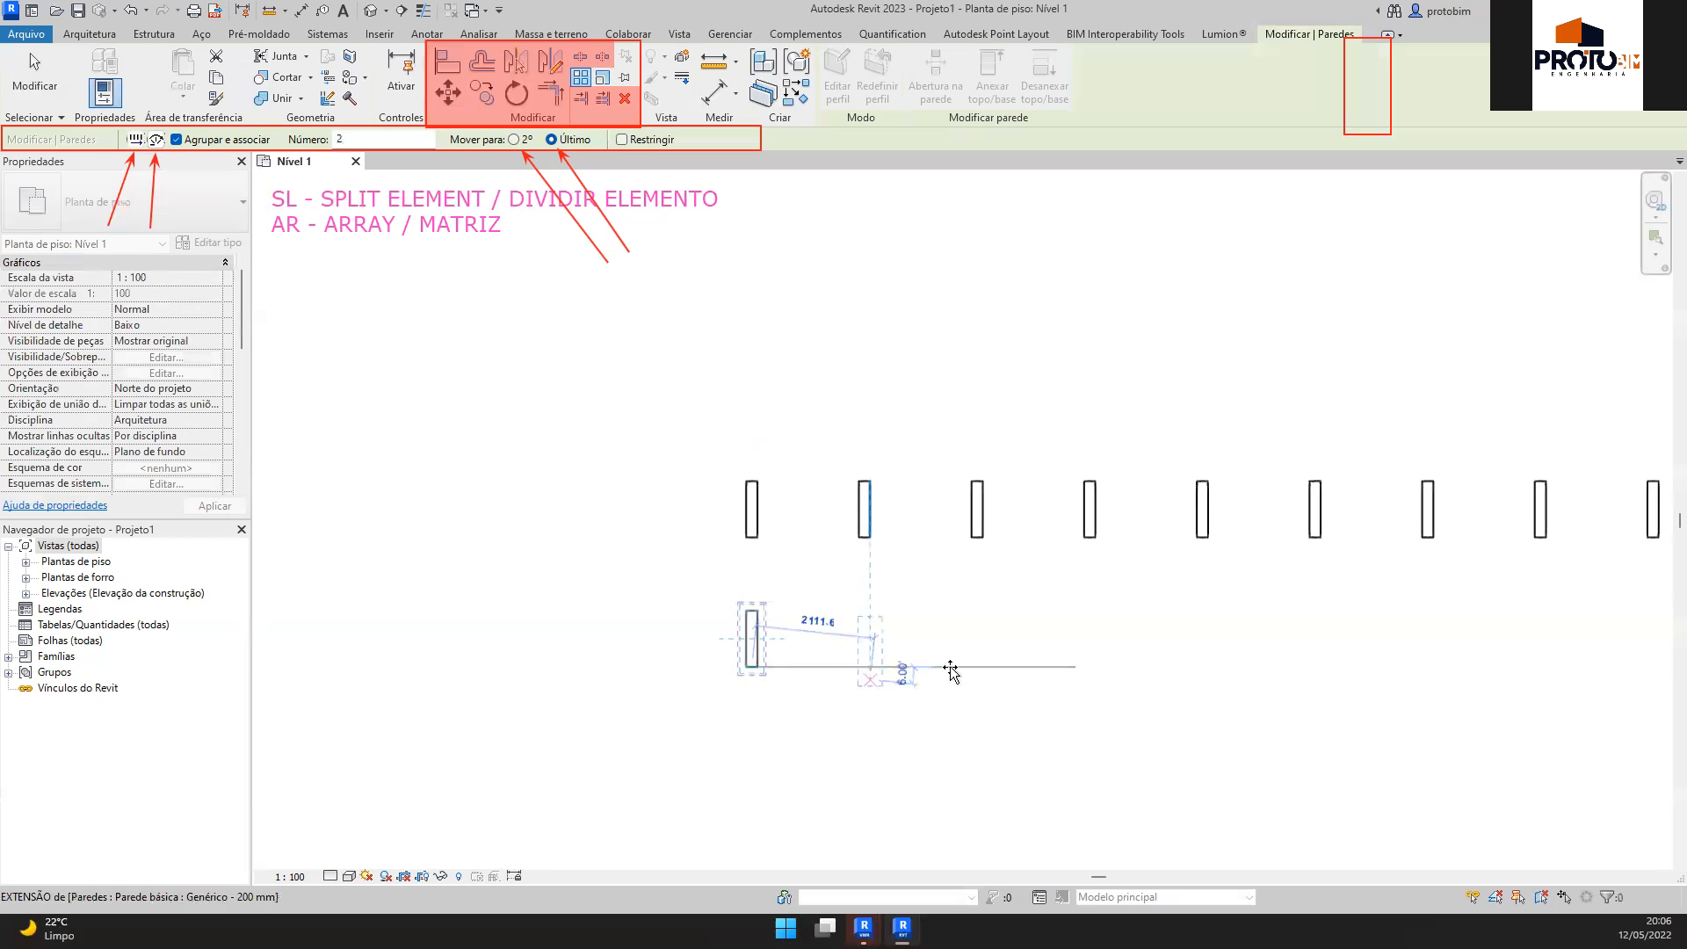
left_click(1311, 661)
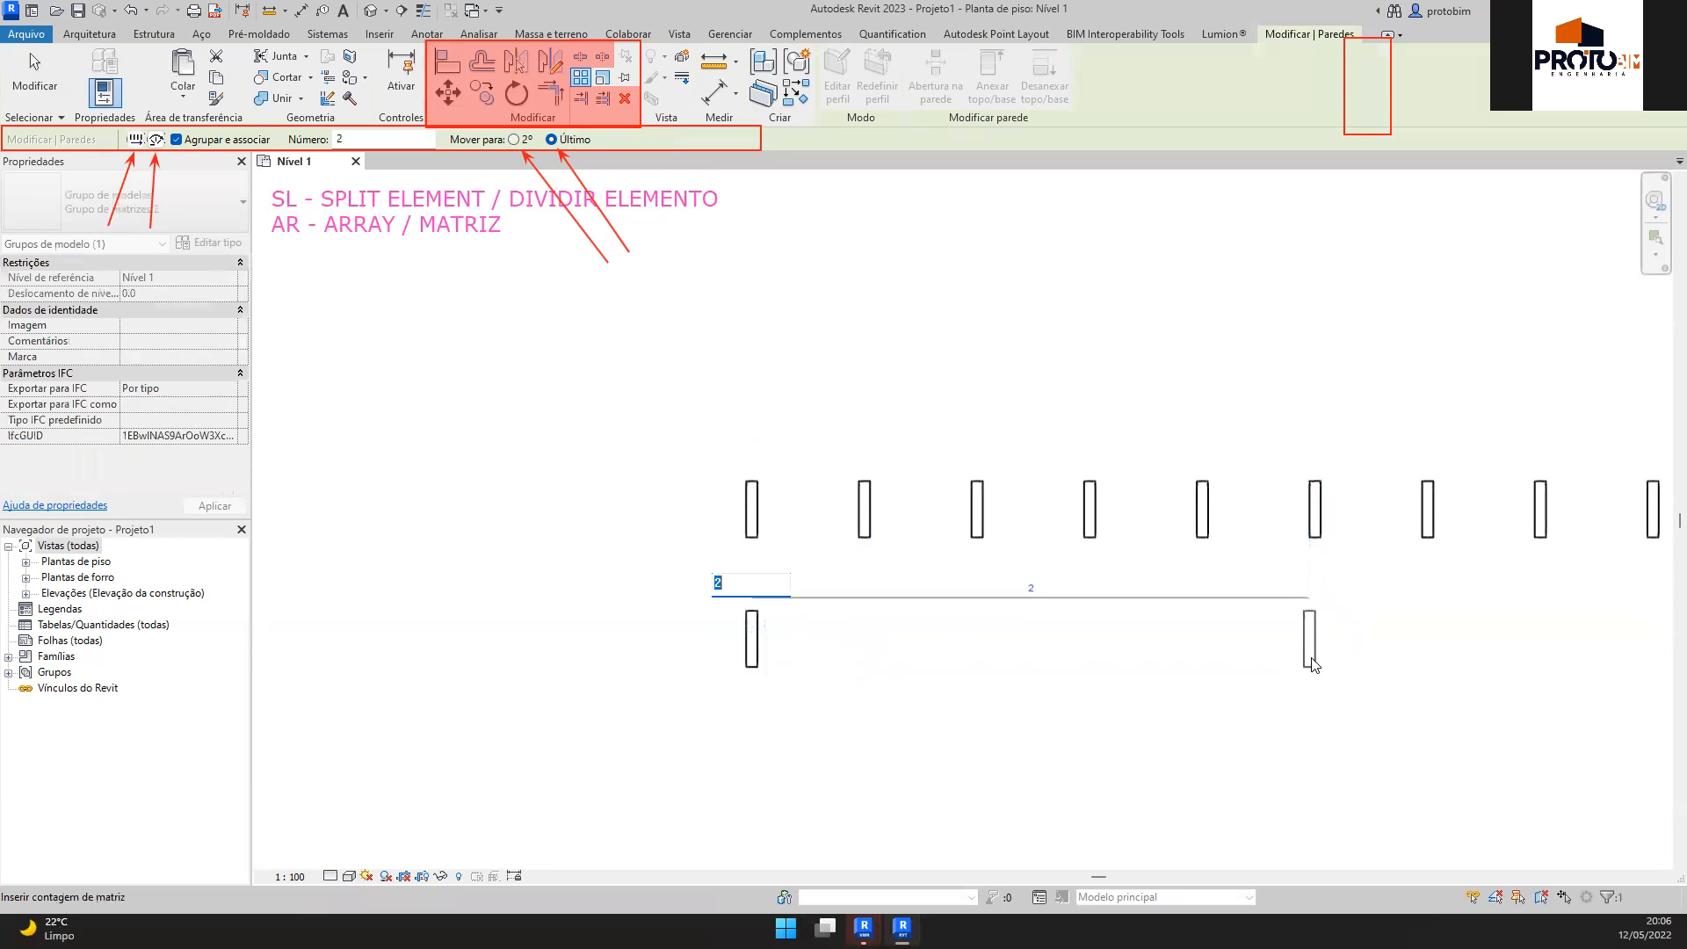
type("10")
key("Return")
left_click(1461, 689)
Select individual members of the two wall arrays to compare their grouping, spacing and member count
middle_click_drag(1533, 681, 1265, 629)
scroll(1164, 613, "down", 1)
scroll(1089, 608, "up", 1)
left_click(681, 478)
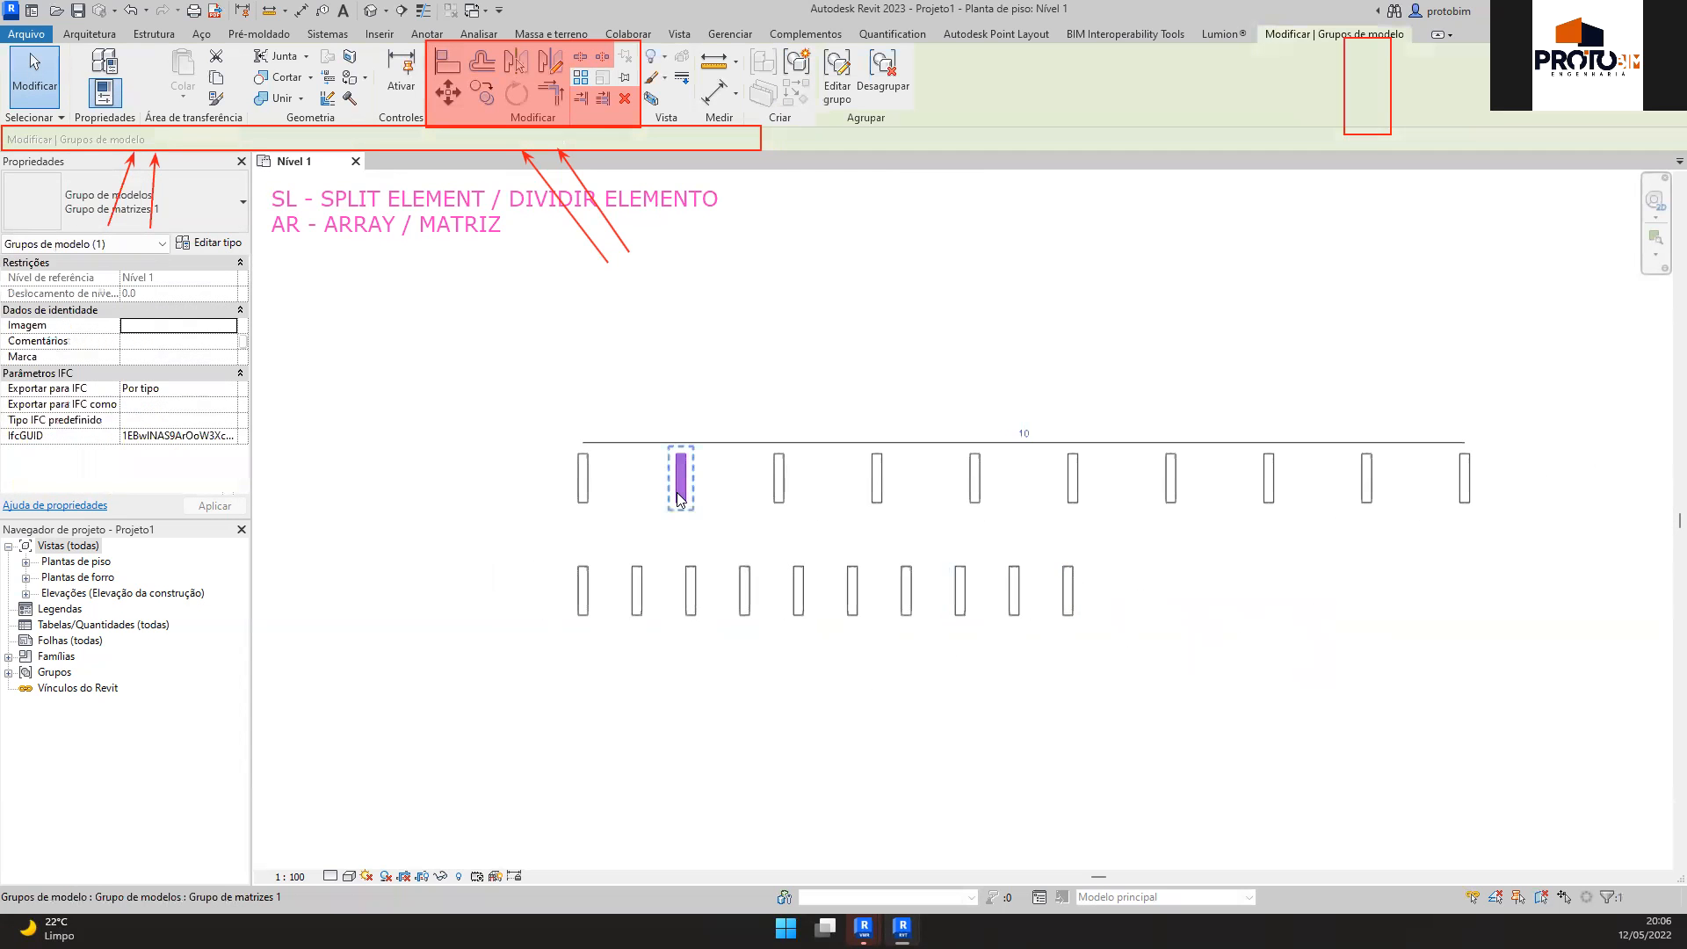
left_click(1065, 597)
left_click(1290, 664)
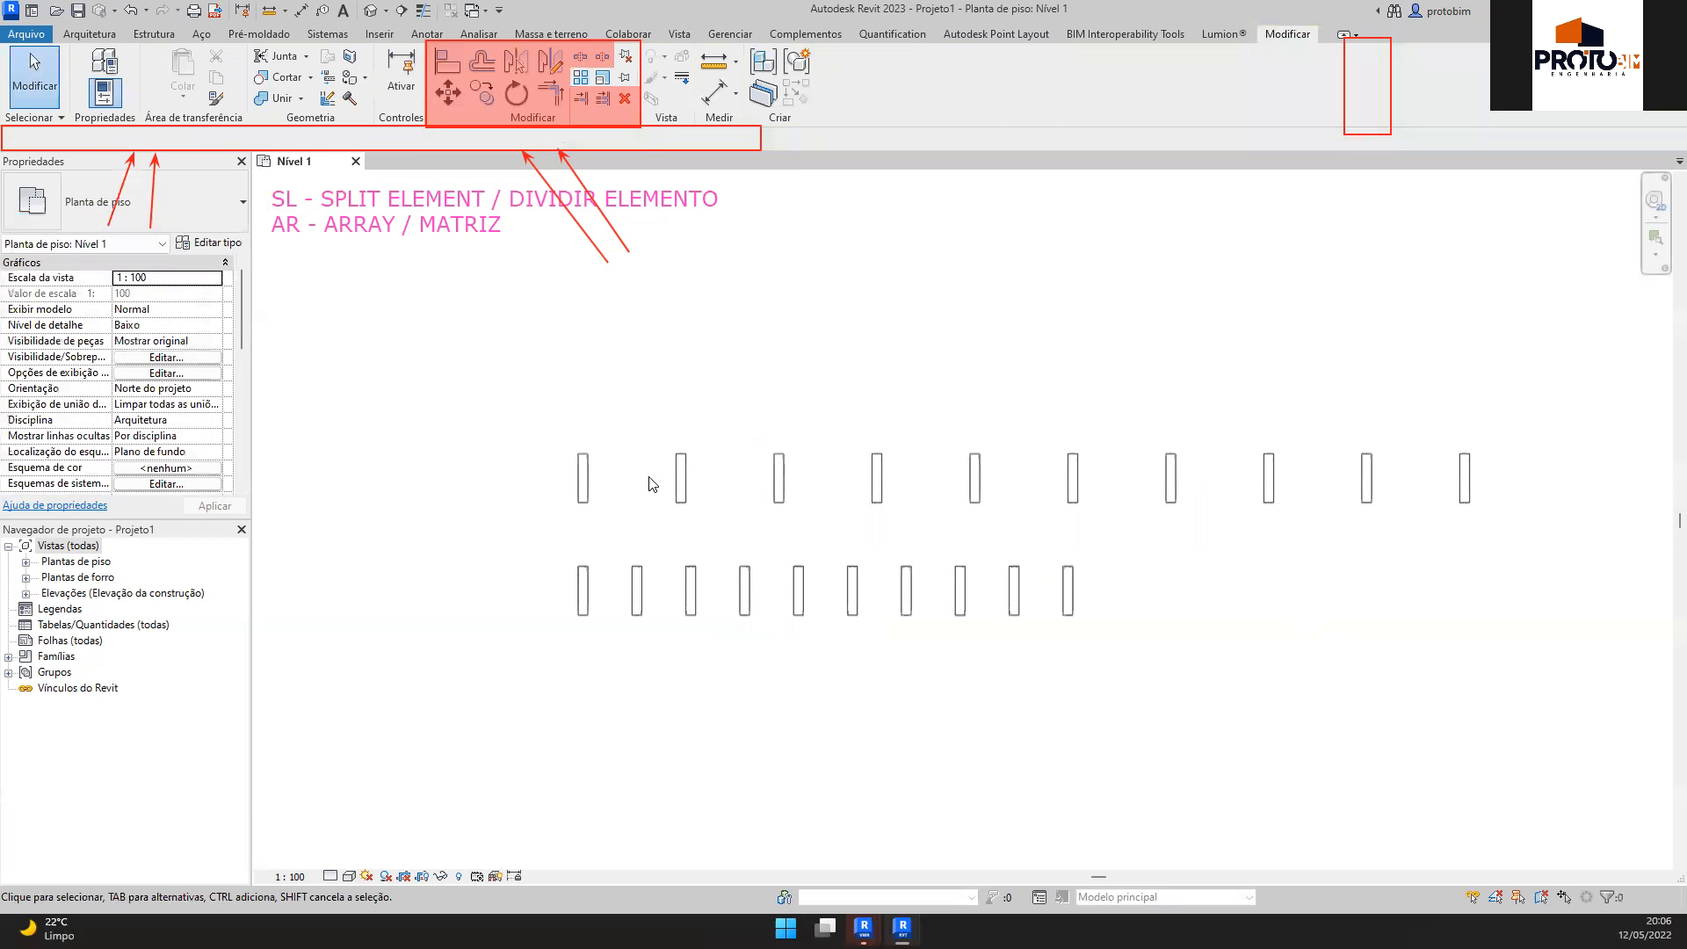
left_click(680, 479)
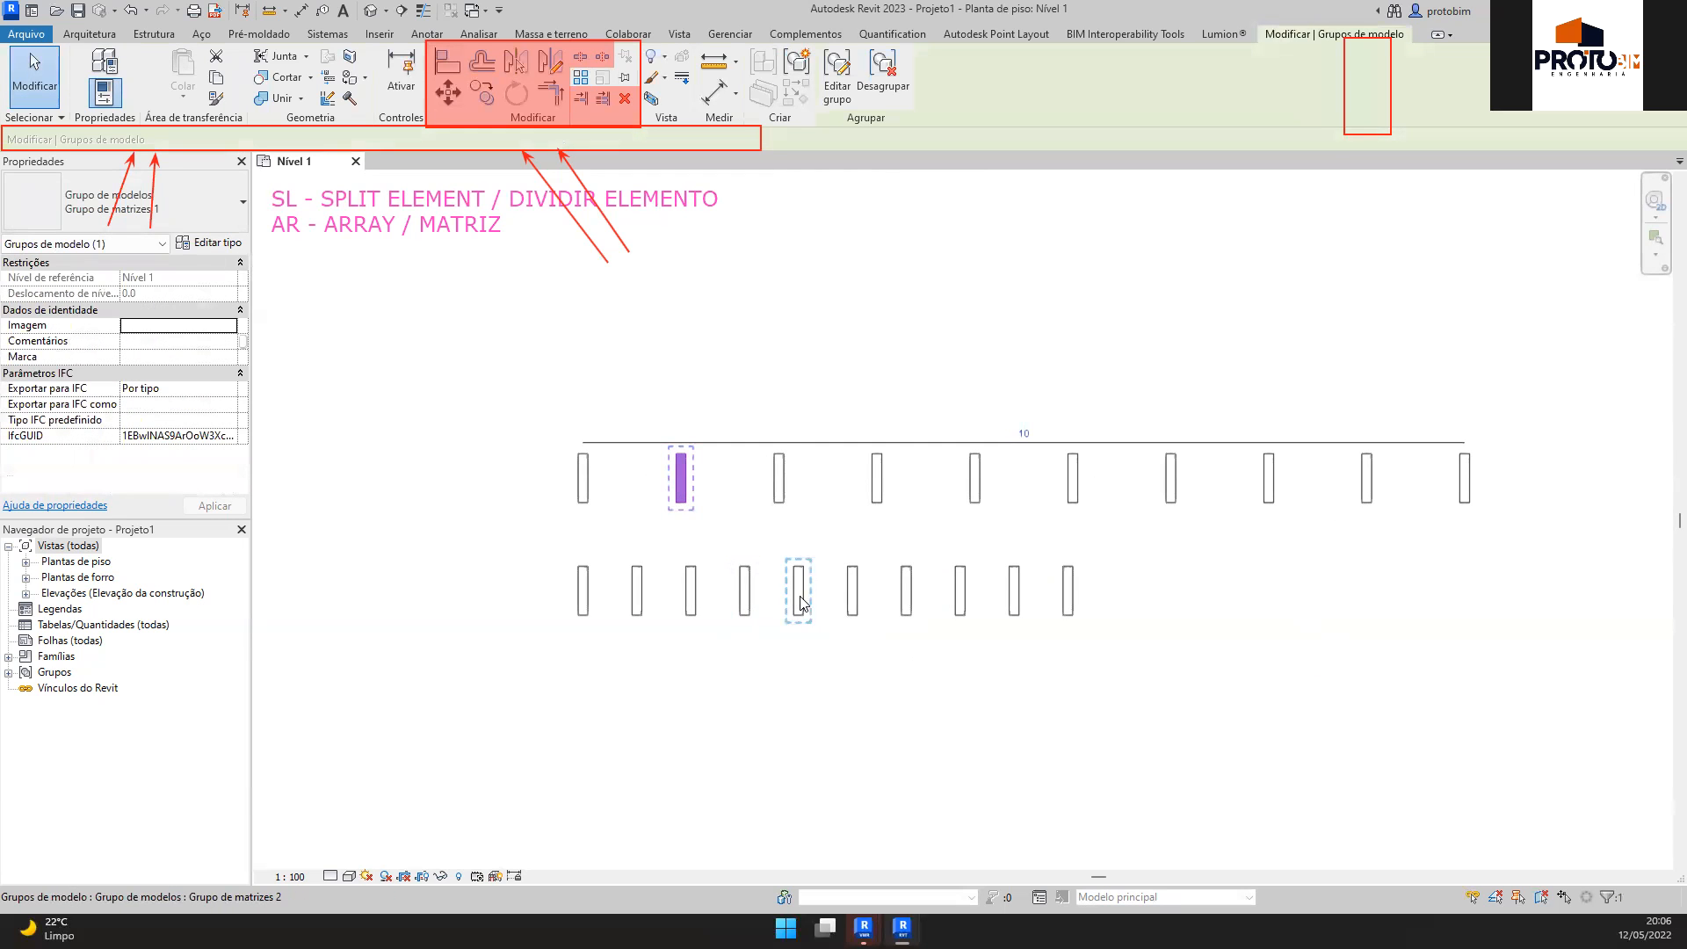
left_click(758, 368)
left_click(585, 483)
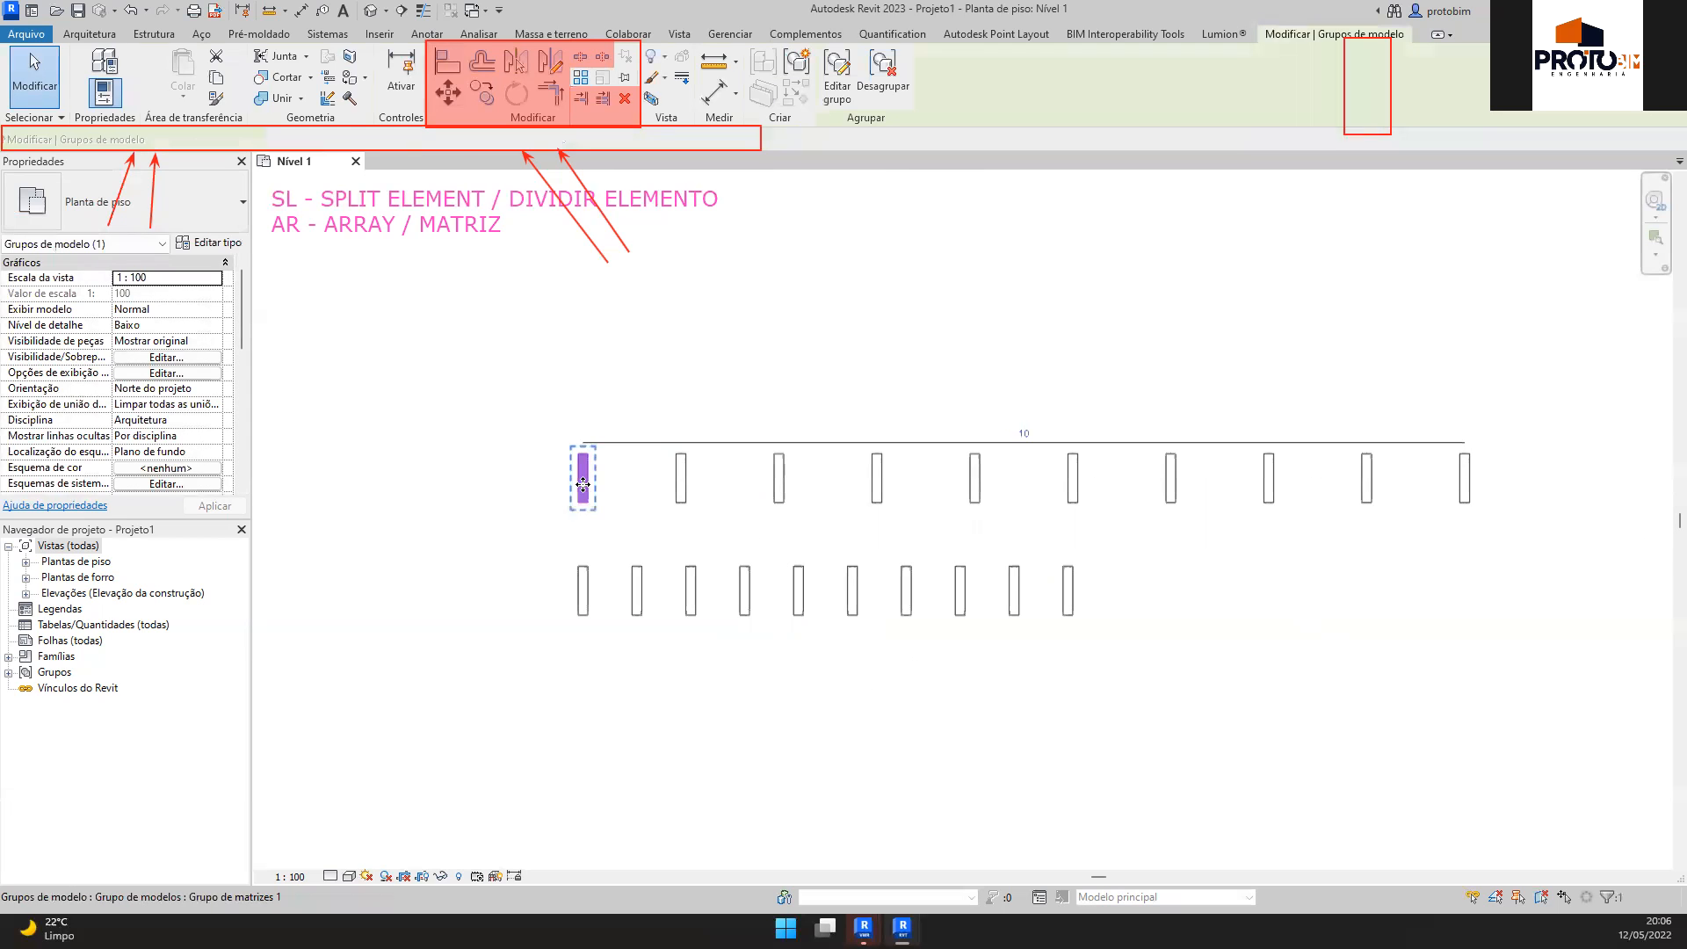
Move the last wall of the upper array slightly inward to tighten the spacing of the whole row
left_click(681, 479)
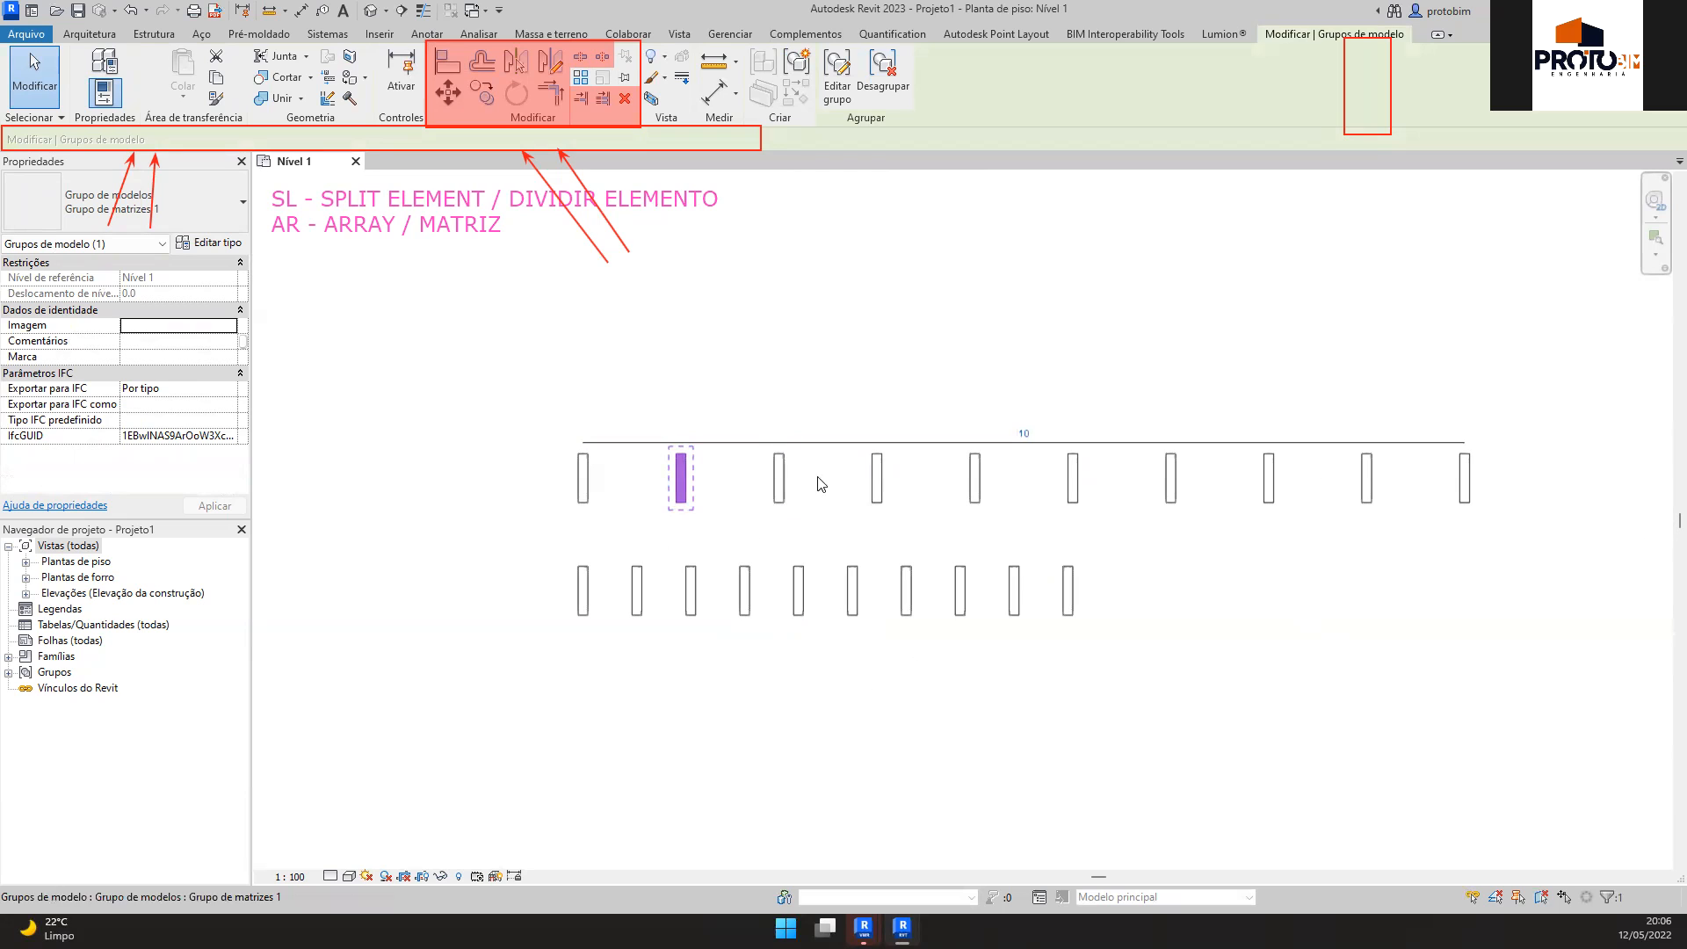
left_click(1013, 606)
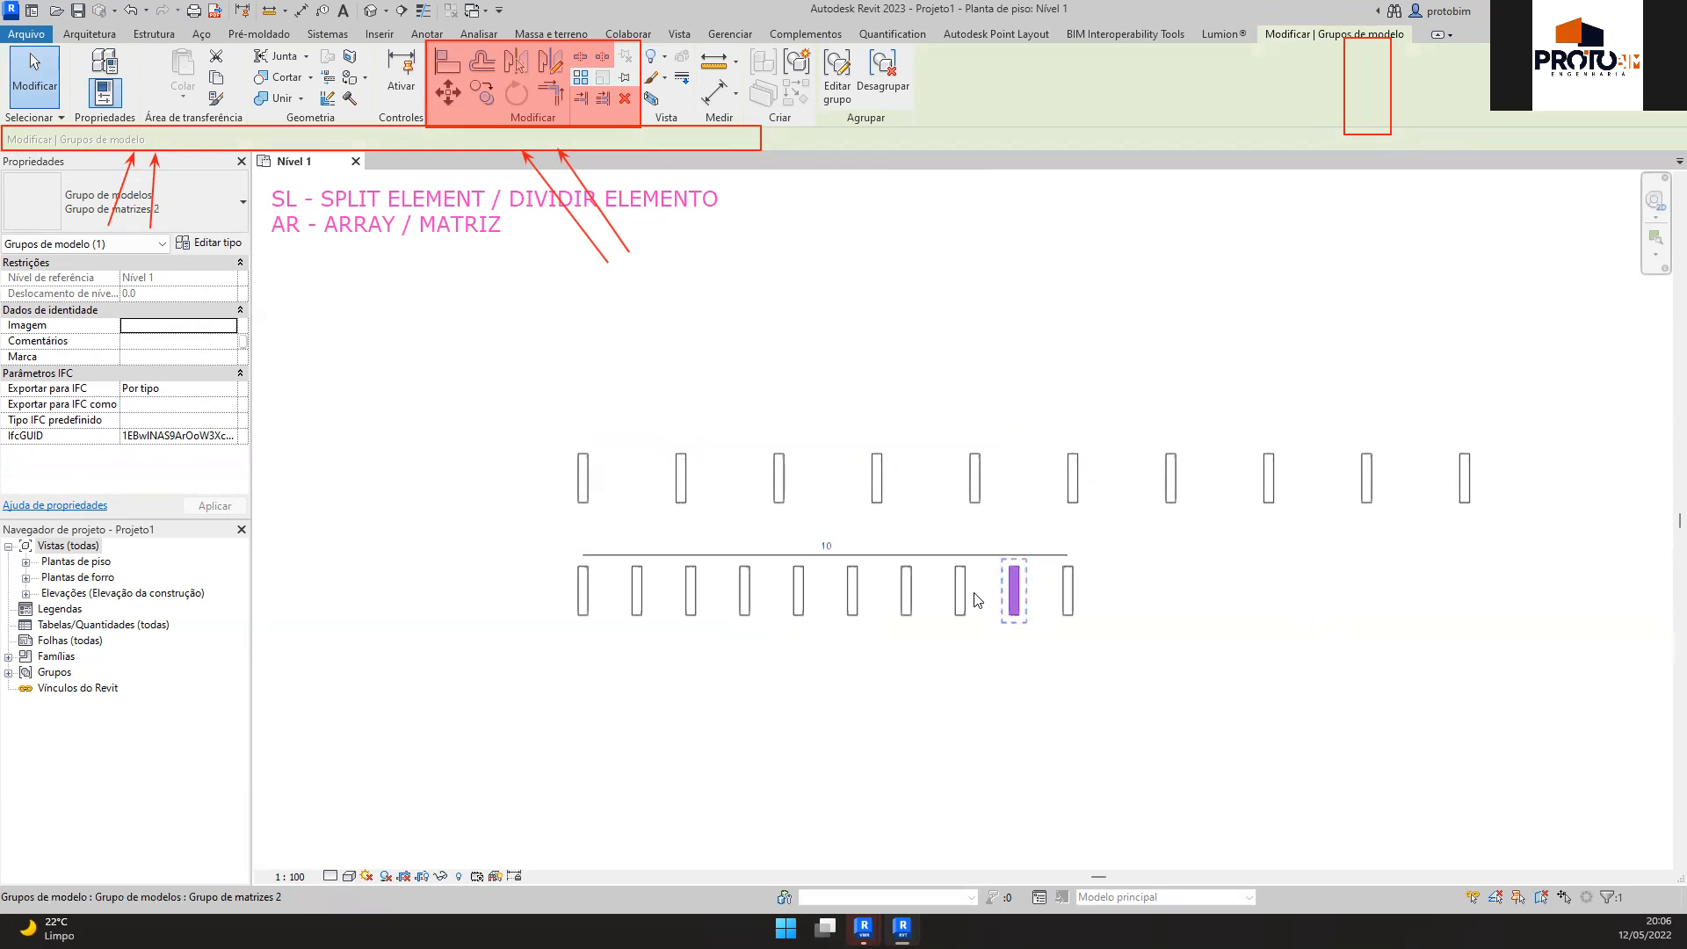
left_click(875, 474)
key("Escape")
left_click(1463, 478)
mouse_move(1463, 478)
left_mouse_down()
mouse_move(1405, 489)
mouse_move(1364, 335)
mouse_move(1373, 491)
mouse_move(1385, 472)
mouse_move(1440, 486)
left_mouse_up()
left_click(1156, 315)
key("a")
key("r")
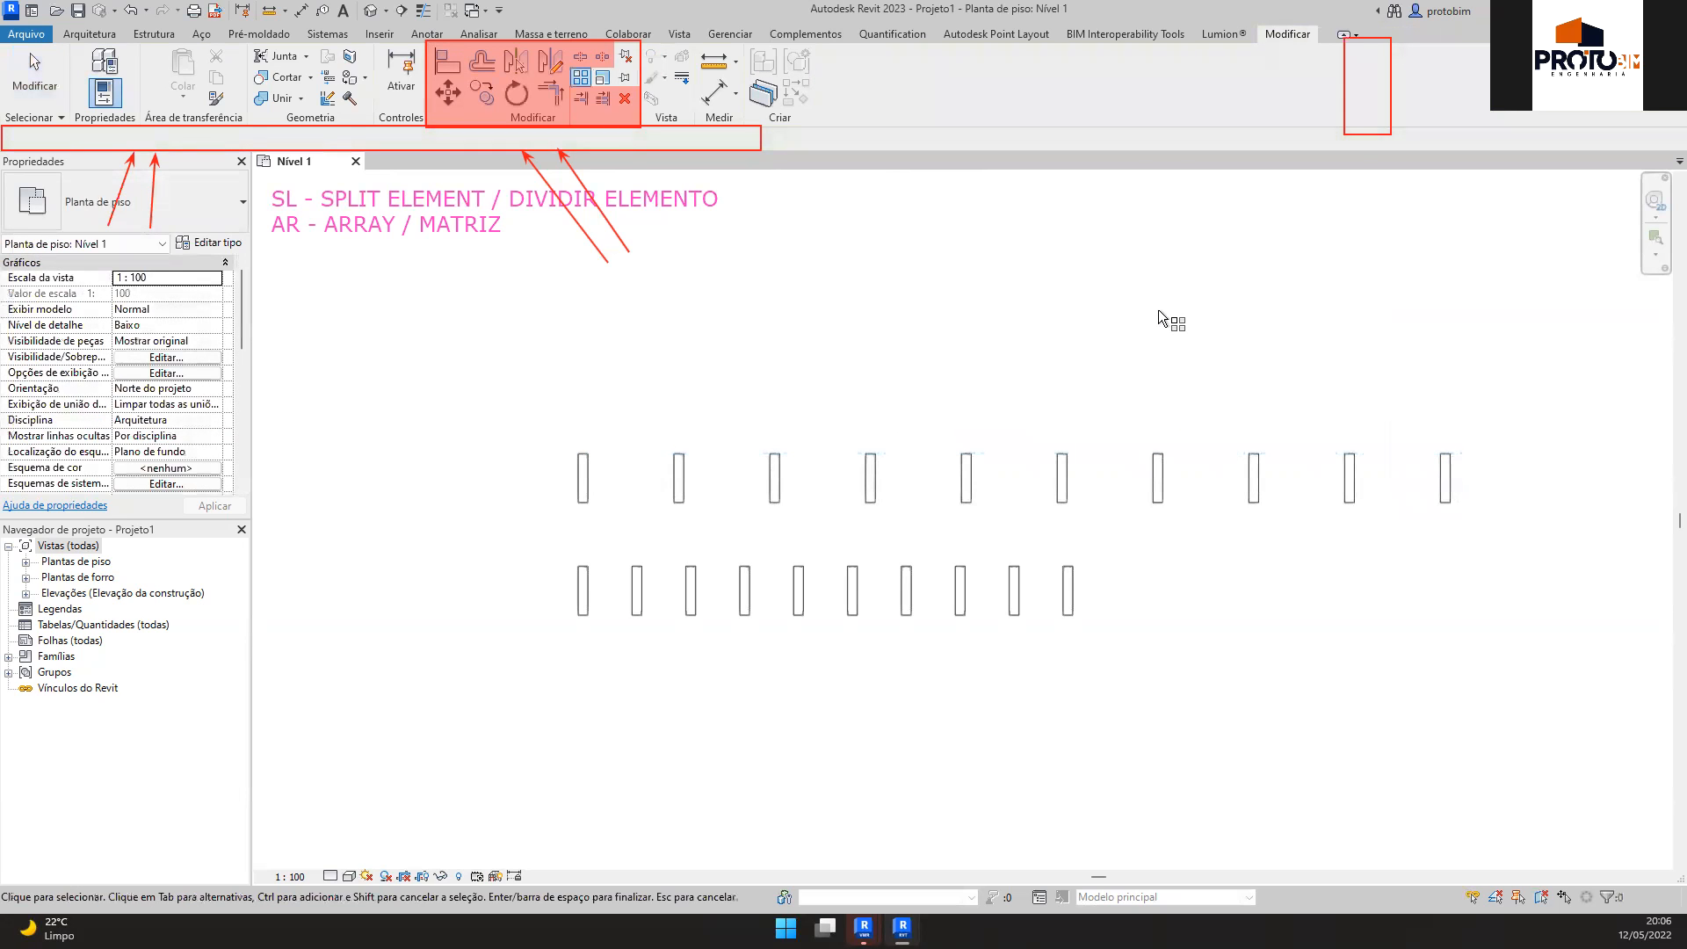
key("Escape")
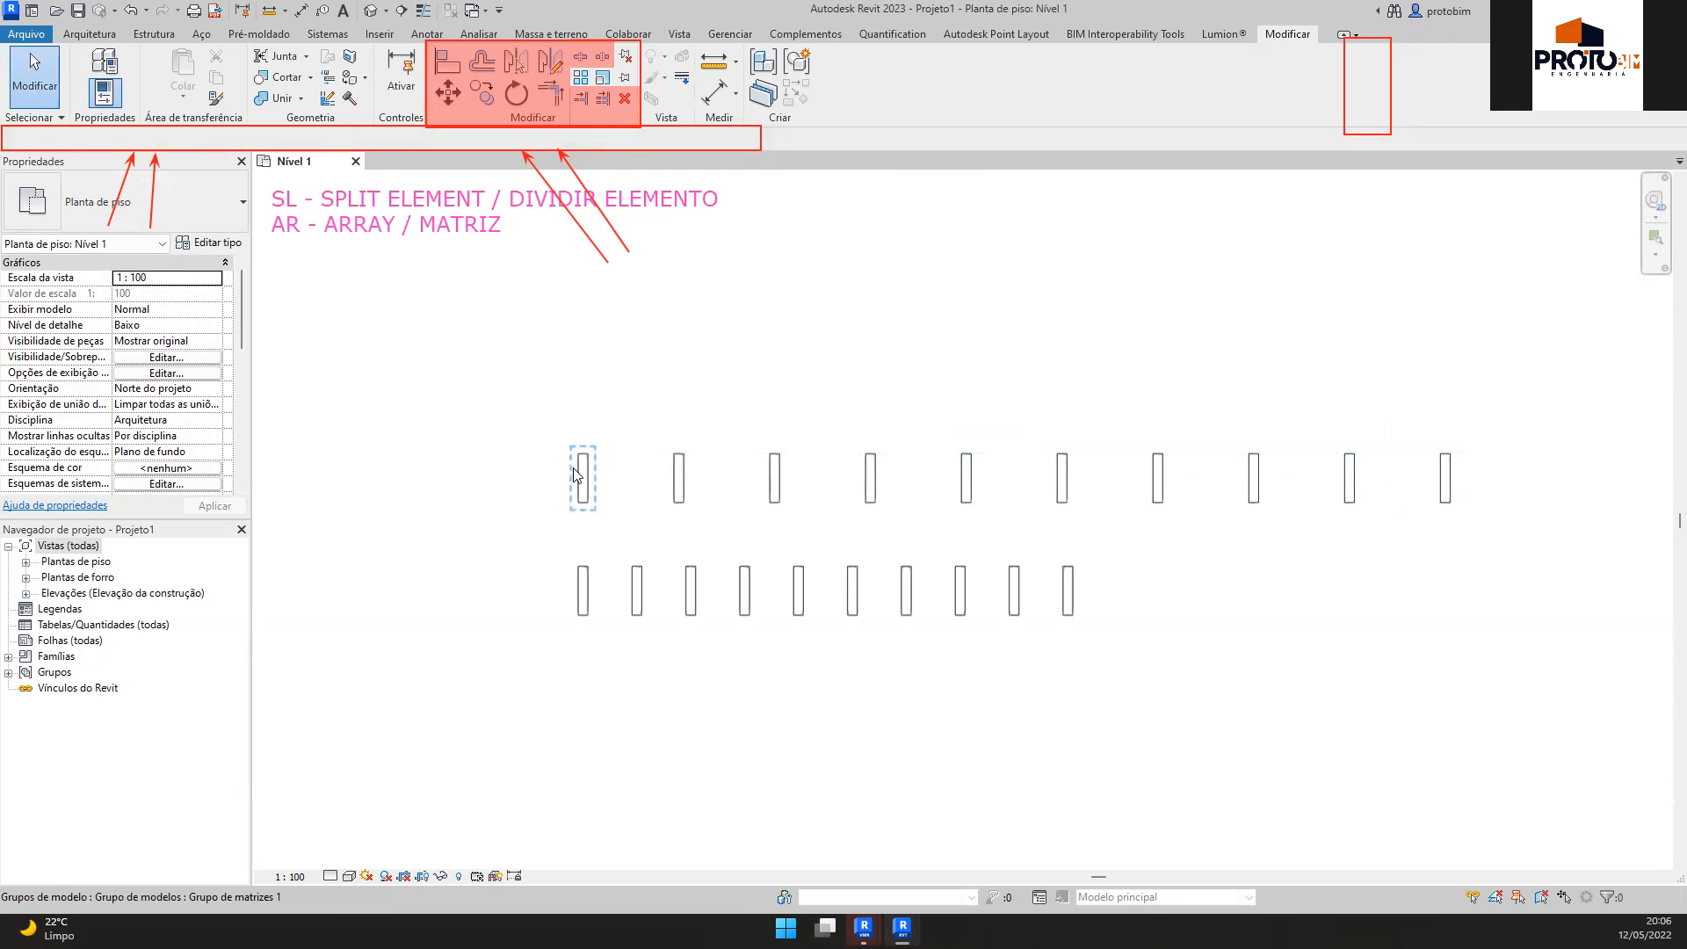
Draw a vertical wall about 1200 mm long in the empty area above the upper array
key("w")
key("a")
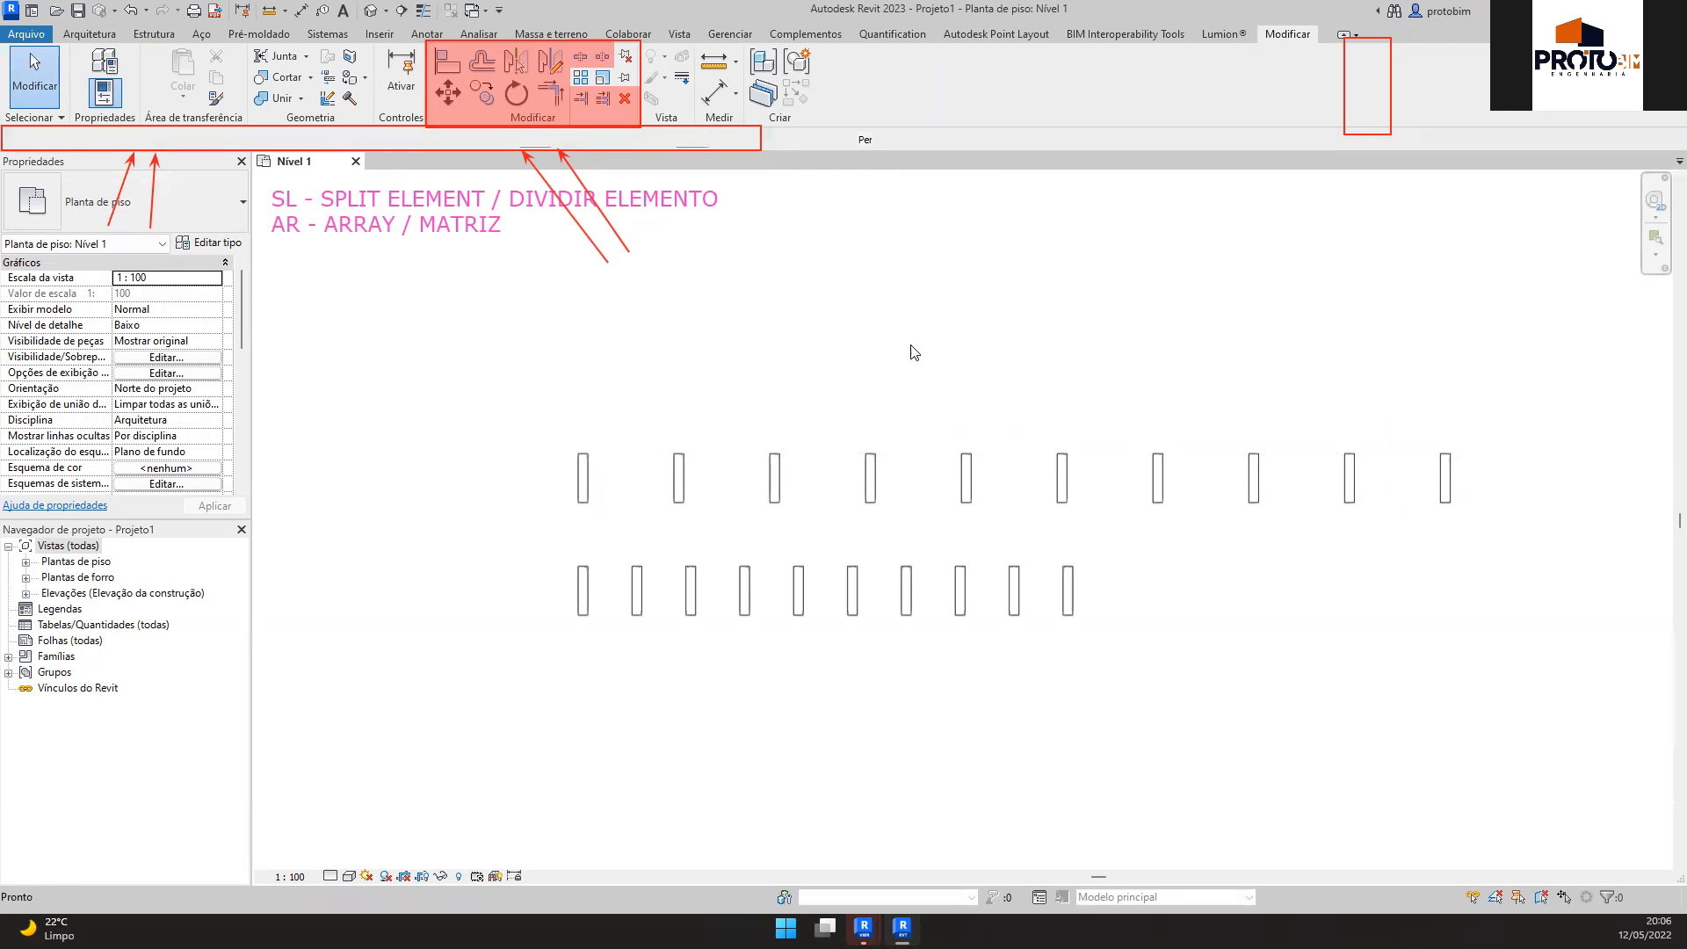
left_click(817, 255)
key("Escape")
key("Escape")
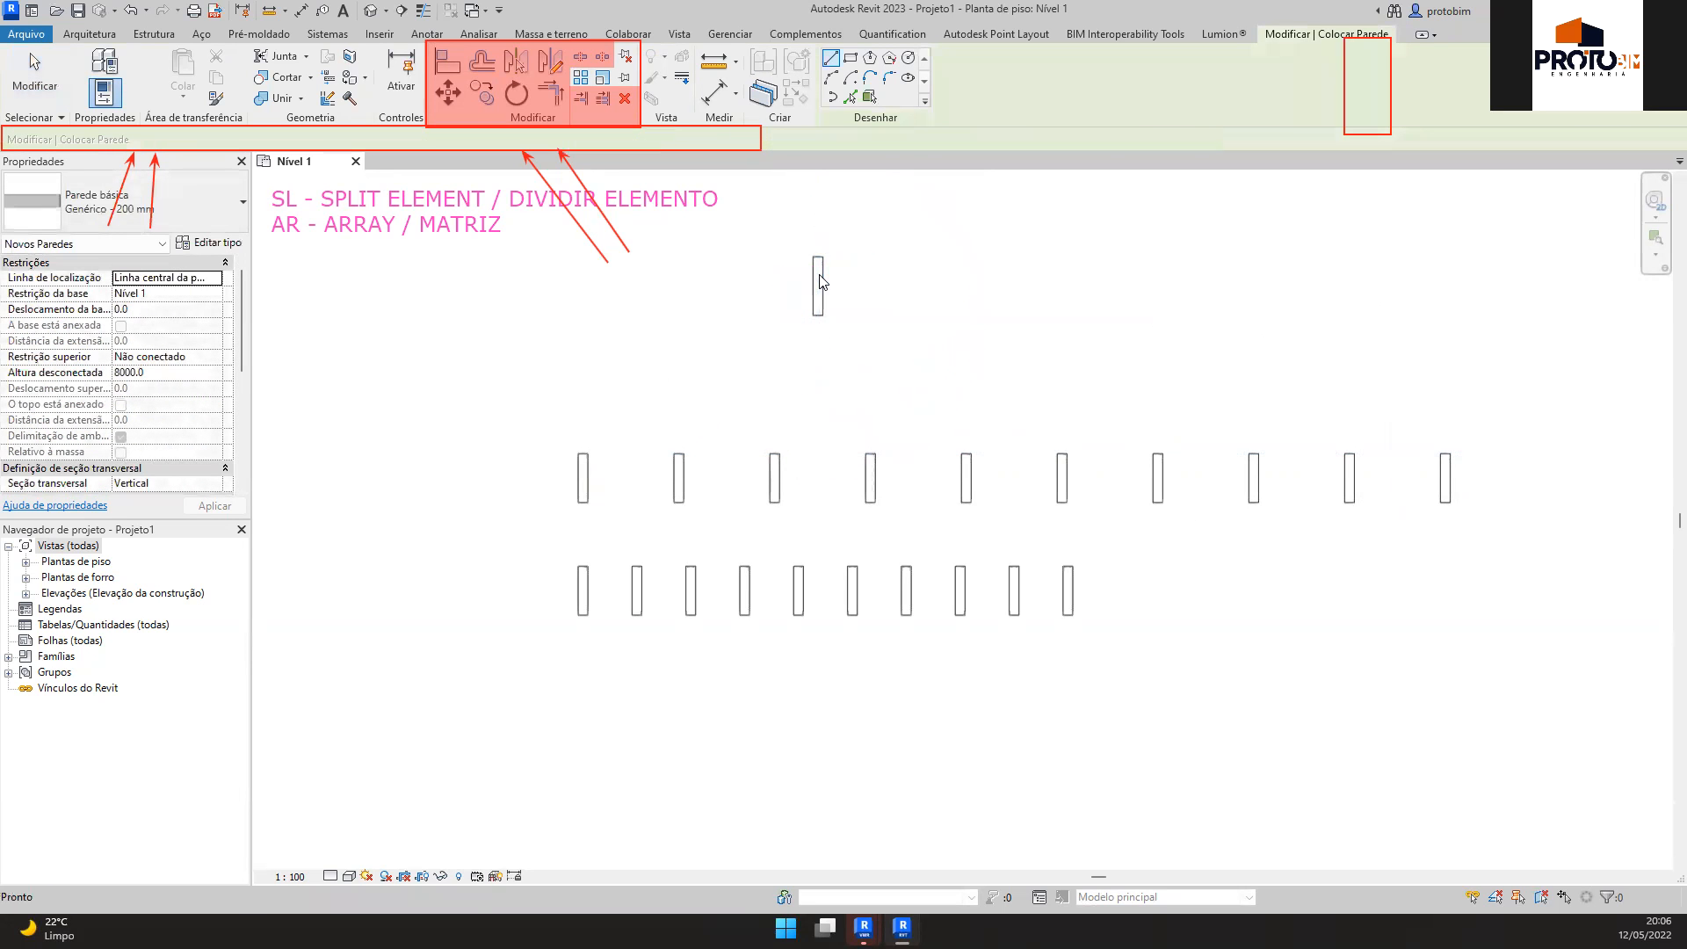
key("a")
key("r")
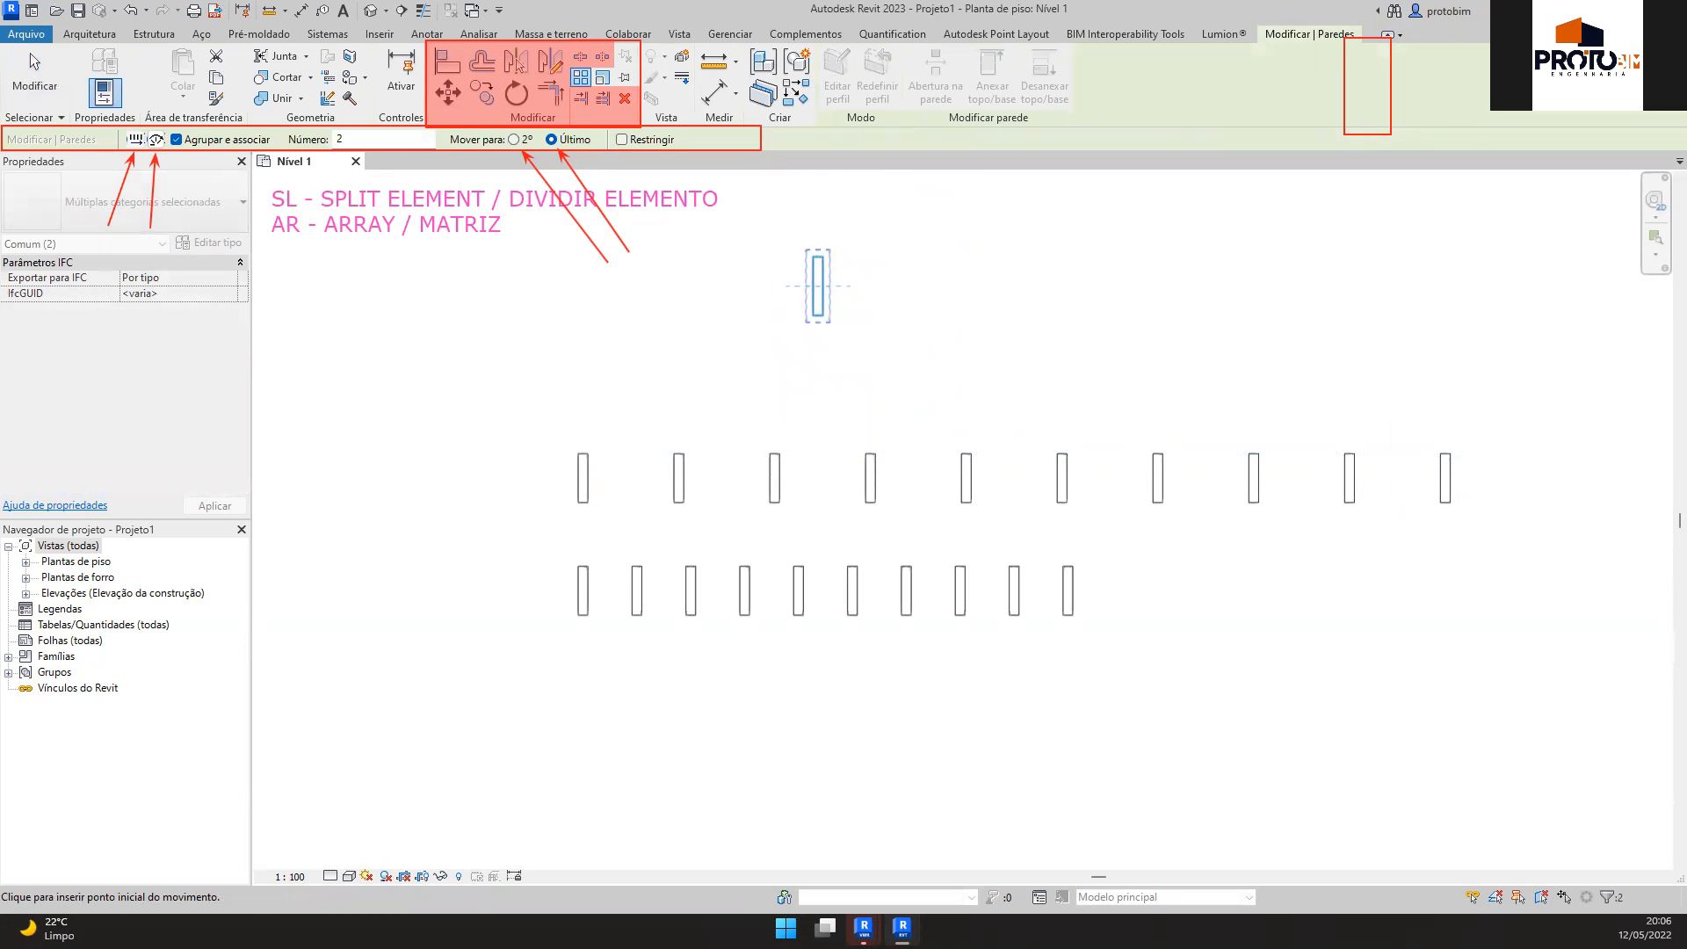
left_click_drag(159, 116, 273, 172)
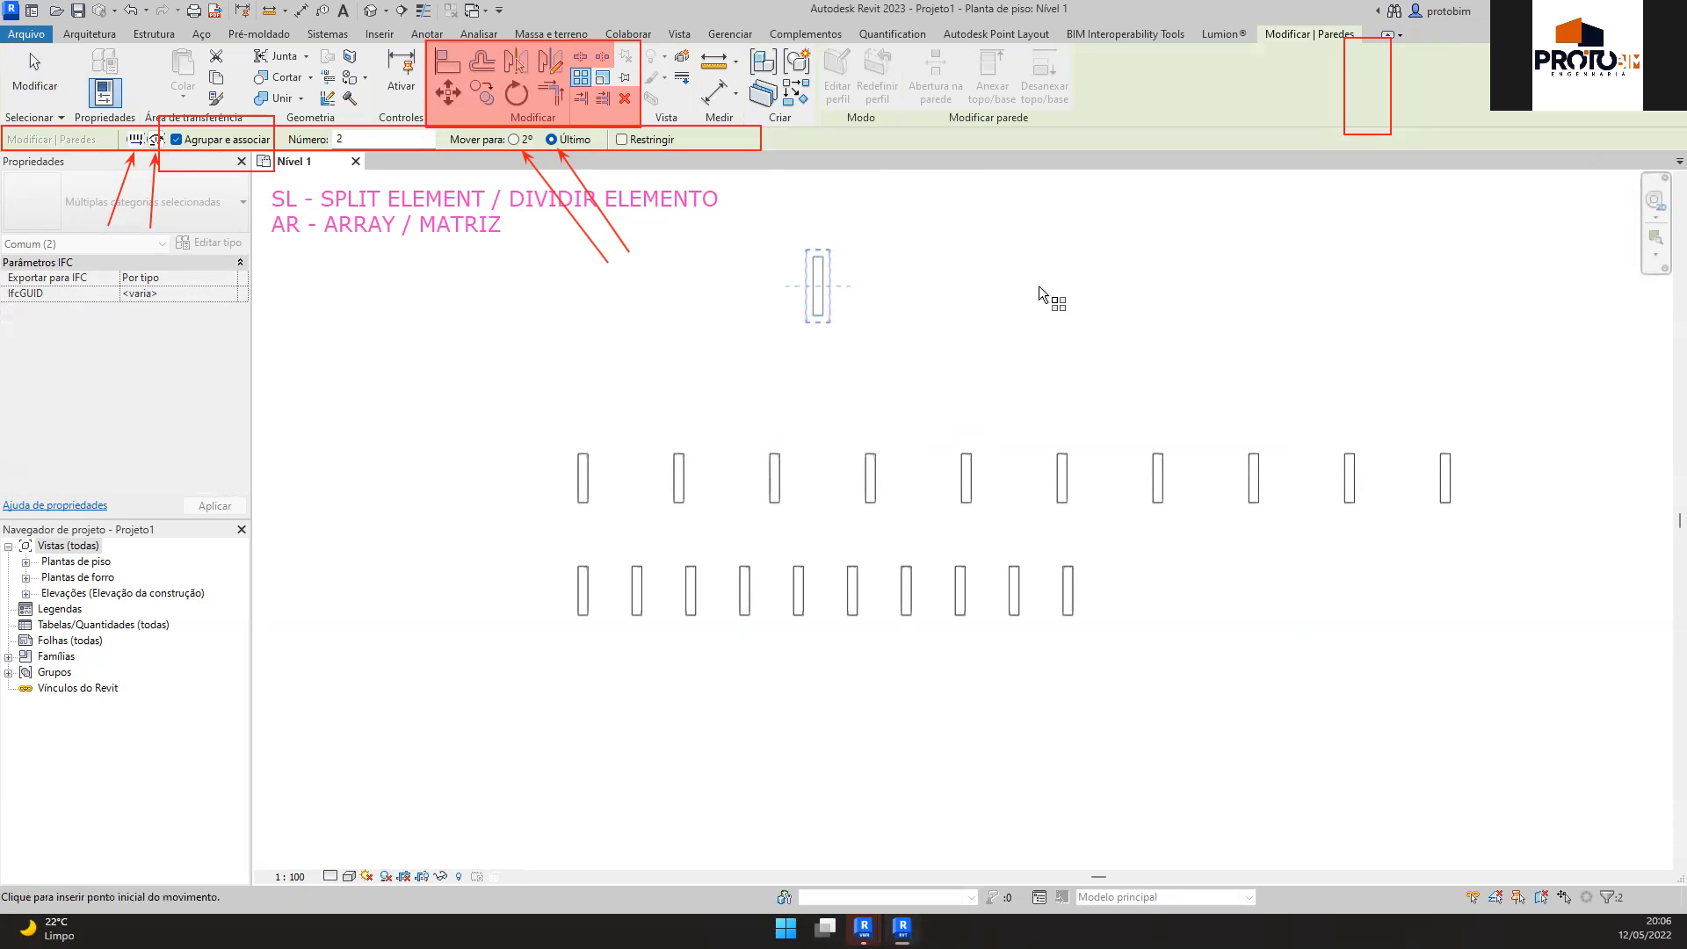
key("Escape")
middle_click_drag(839, 339, 884, 343)
key("Escape")
Align the new wall above the upper array's first member and array it as 10 ungrouped walls with the 2nd option, matching the spacing below
left_click(866, 301)
left_click_drag(864, 271, 634, 335)
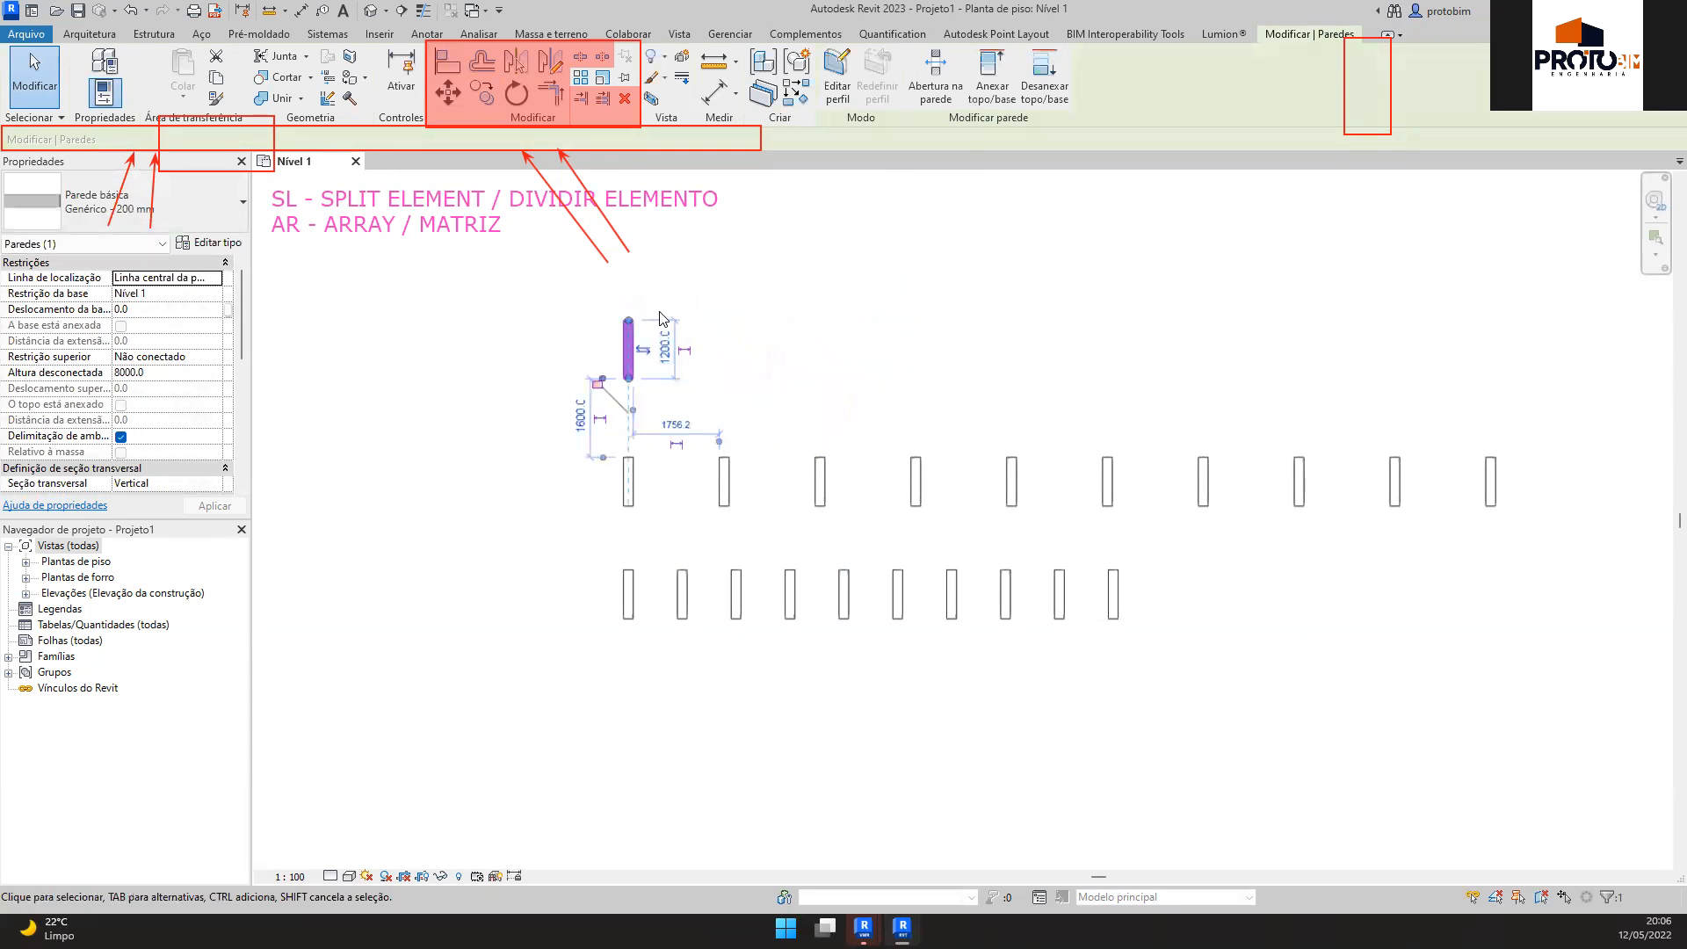
key("a")
key("r")
left_click(175, 139)
left_click(514, 139)
left_click_drag(354, 140, 300, 146)
type("1")
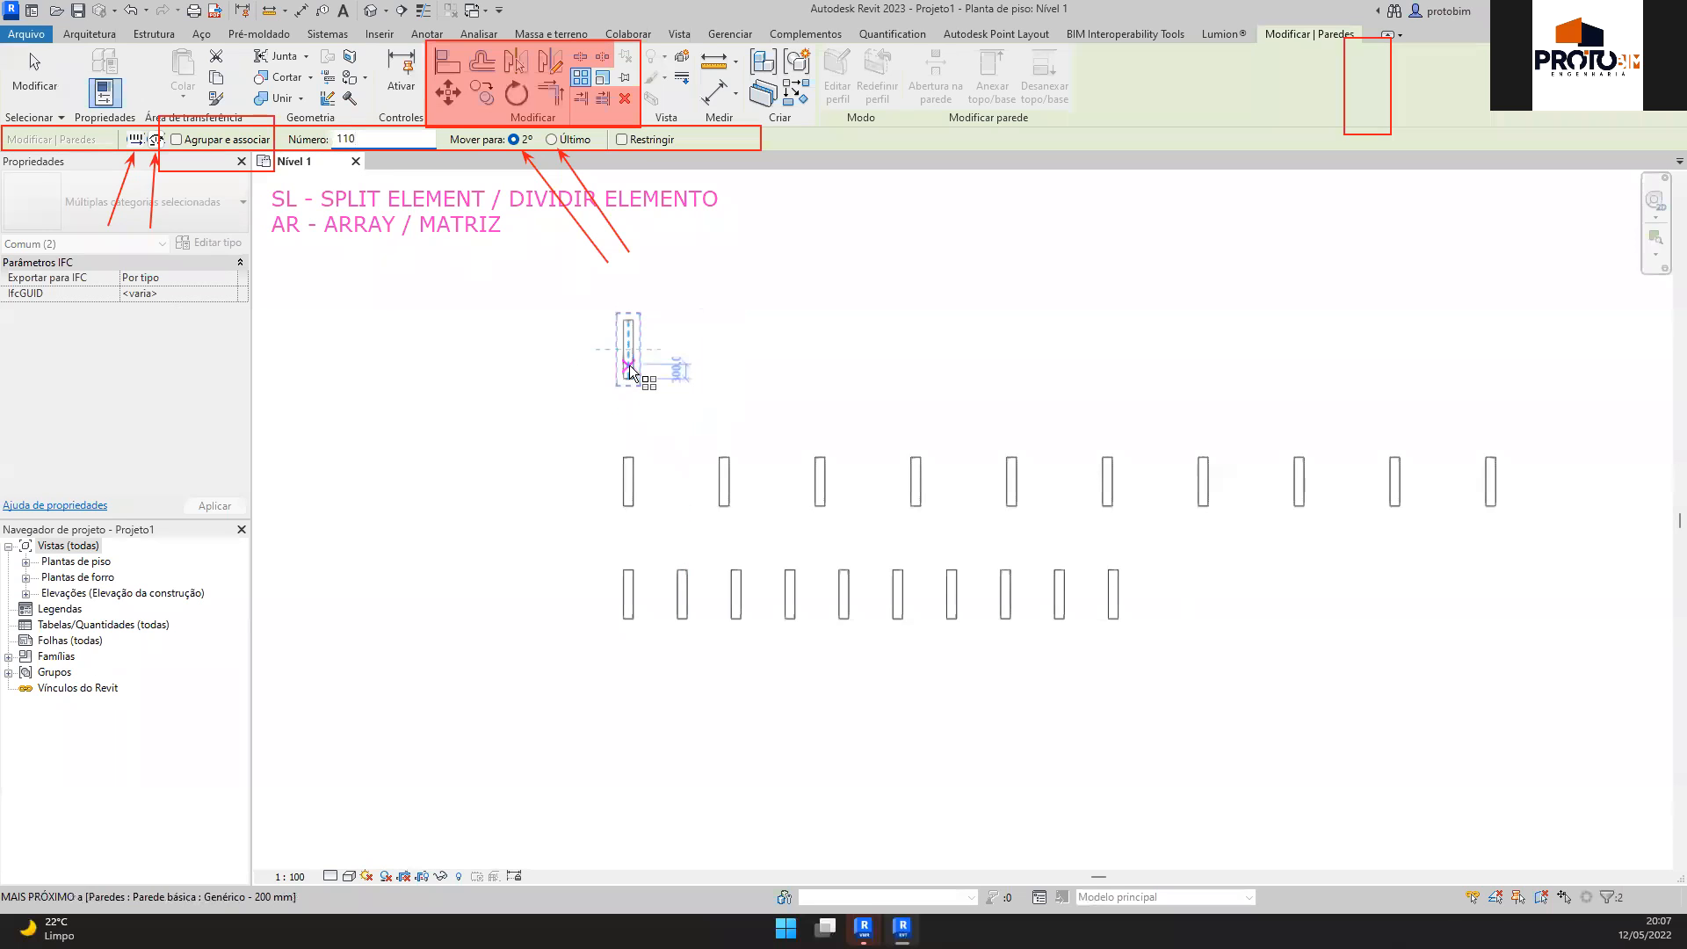
type("0")
left_click(628, 379)
left_click(724, 363)
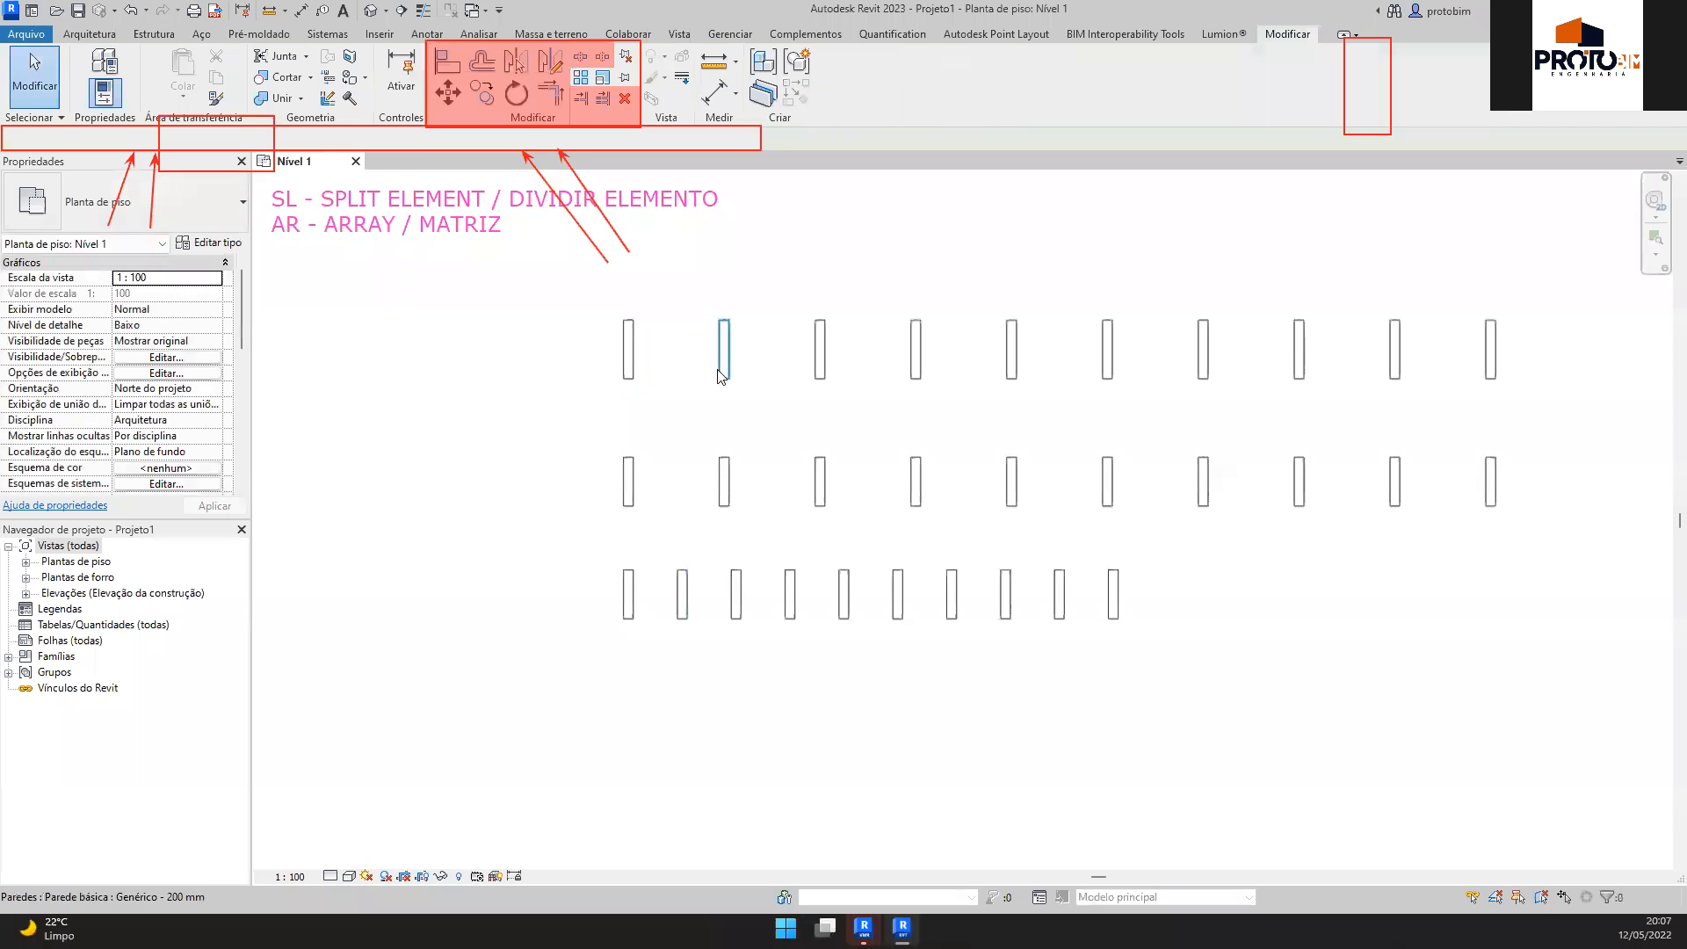
Move the fifth, the last two and the second walls of the ungrouped row individually out of line
left_click(915, 344)
left_click(1011, 334)
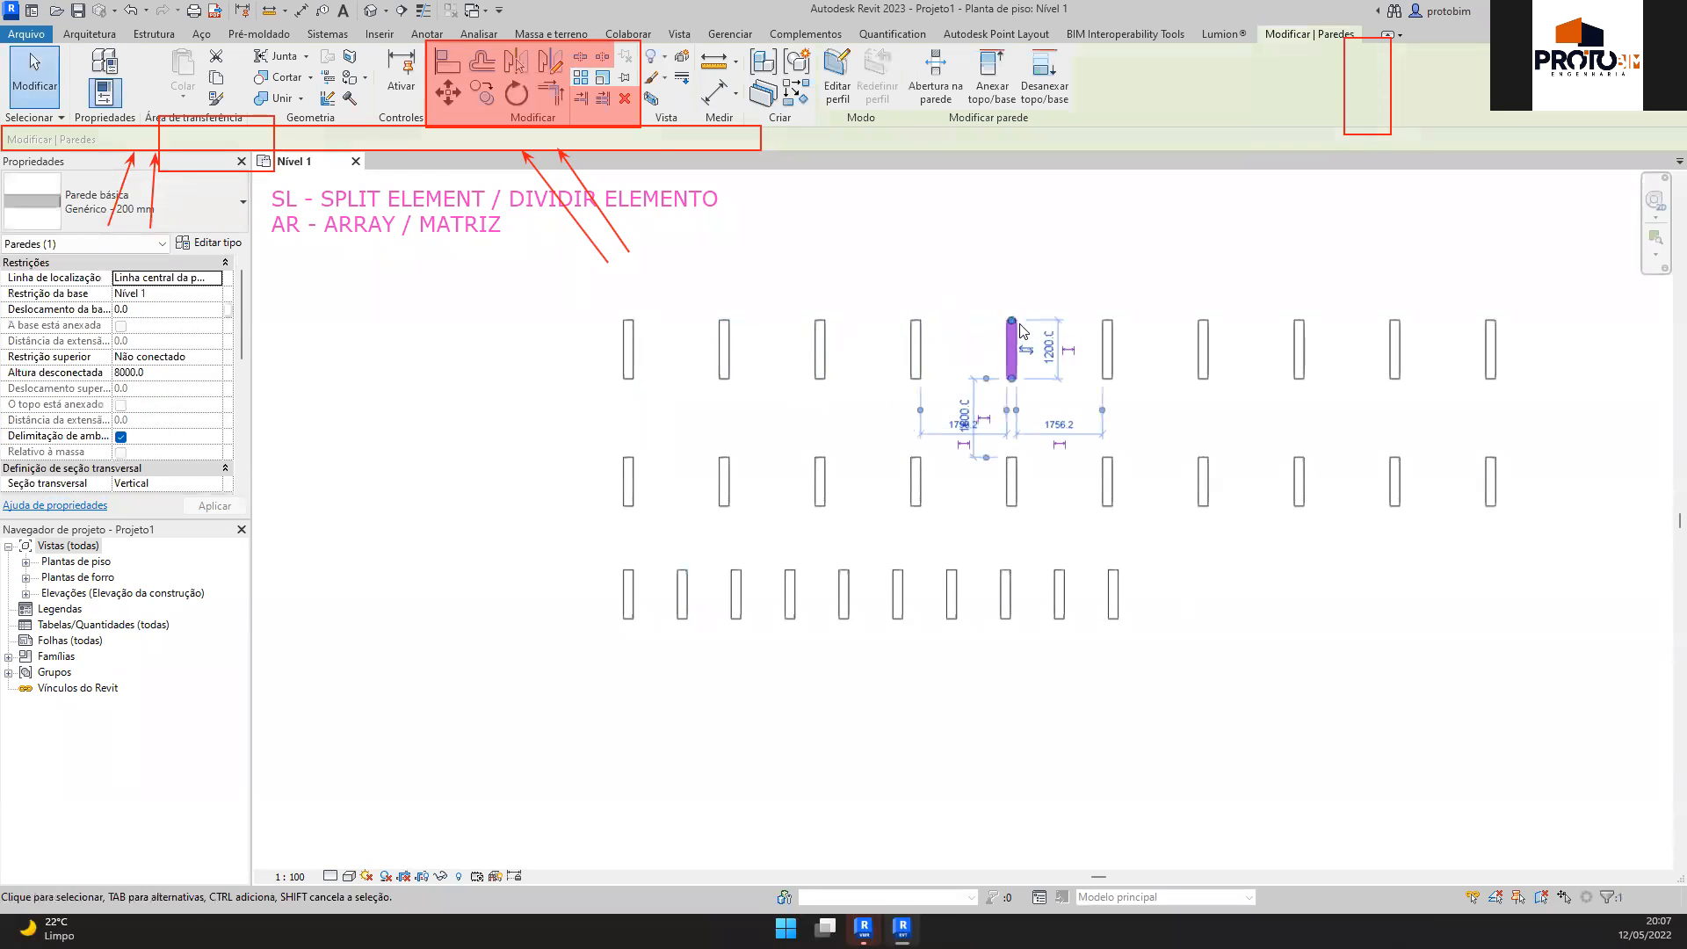
left_click_drag(1010, 331, 951, 248)
left_click_drag(1556, 406, 1353, 270)
left_click(1367, 376)
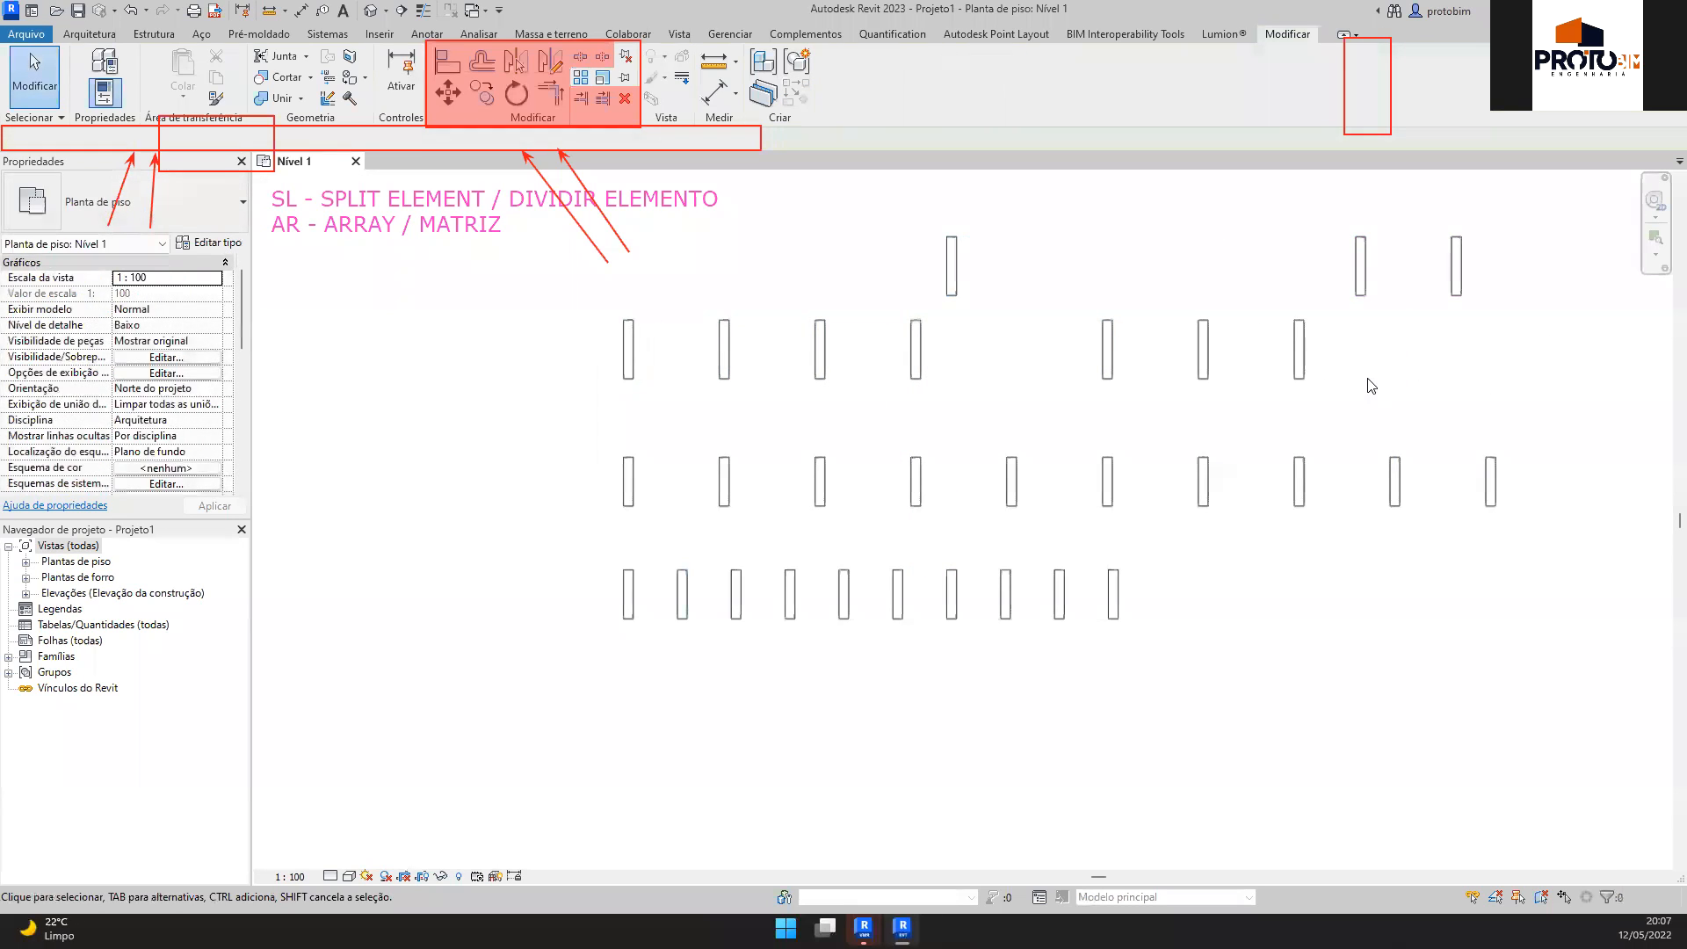
left_click(722, 344)
left_click_drag(722, 340, 722, 301)
Delete all the walls of the ungrouped row above the two grouped arrays
left_click(1491, 369)
left_click_drag(1502, 379, 615, 280)
key("Delete")
Set the member count of the upper grouped array to 5
left_click(1011, 478)
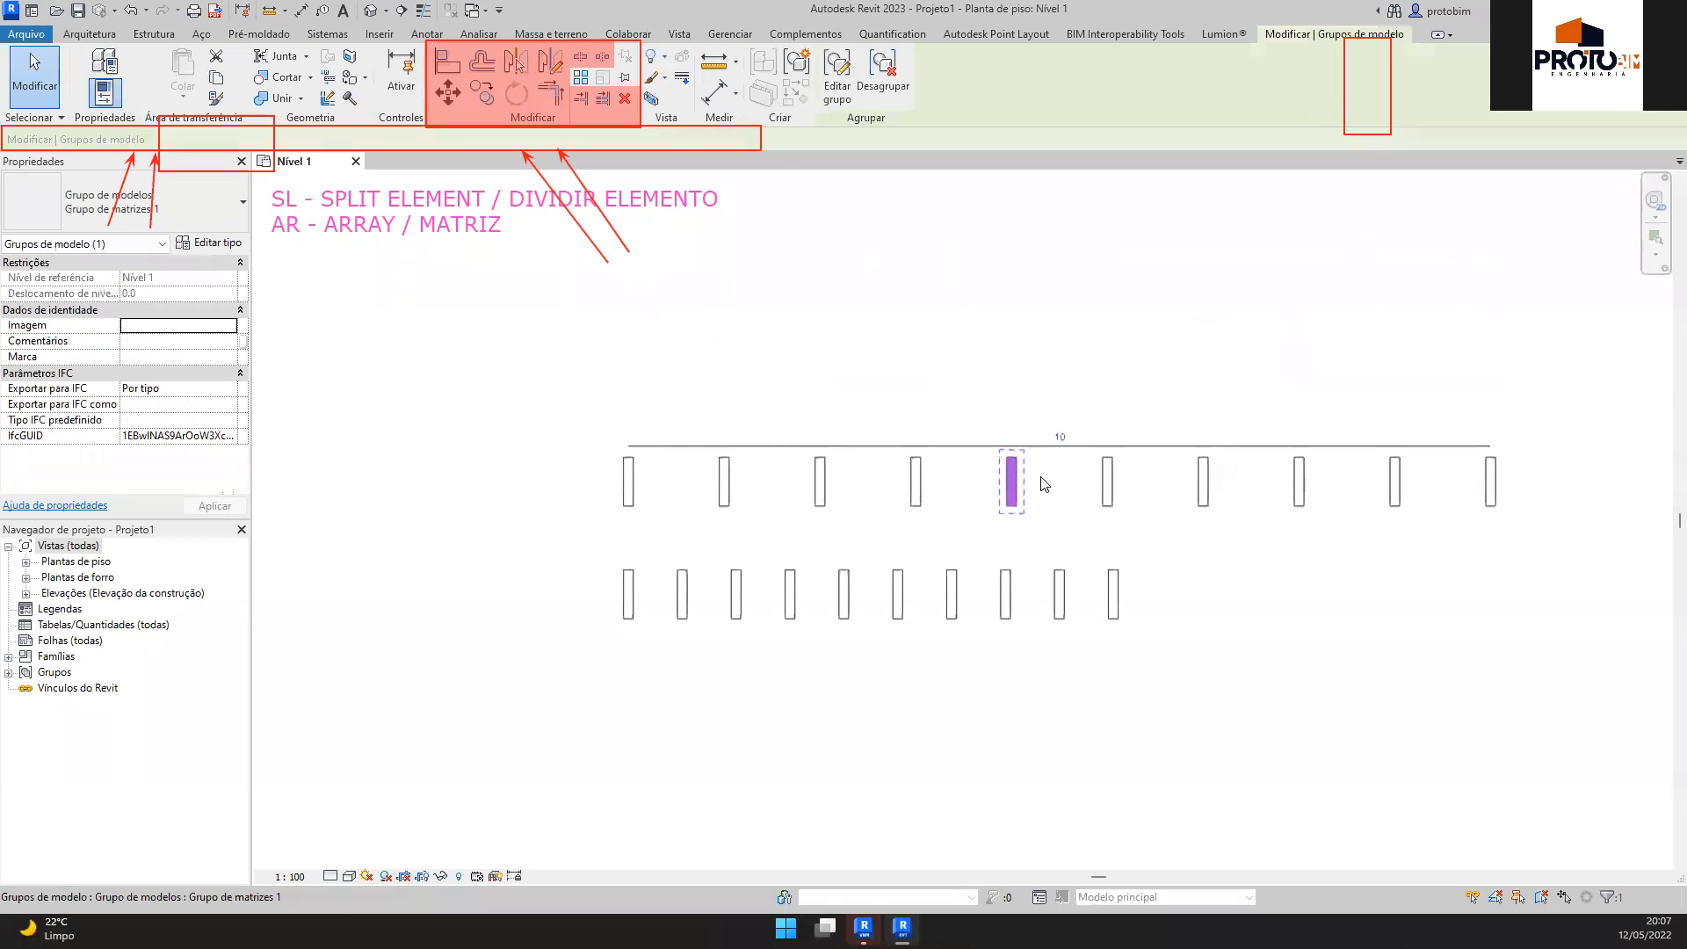
left_click(1059, 436)
type("5")
key("Return")
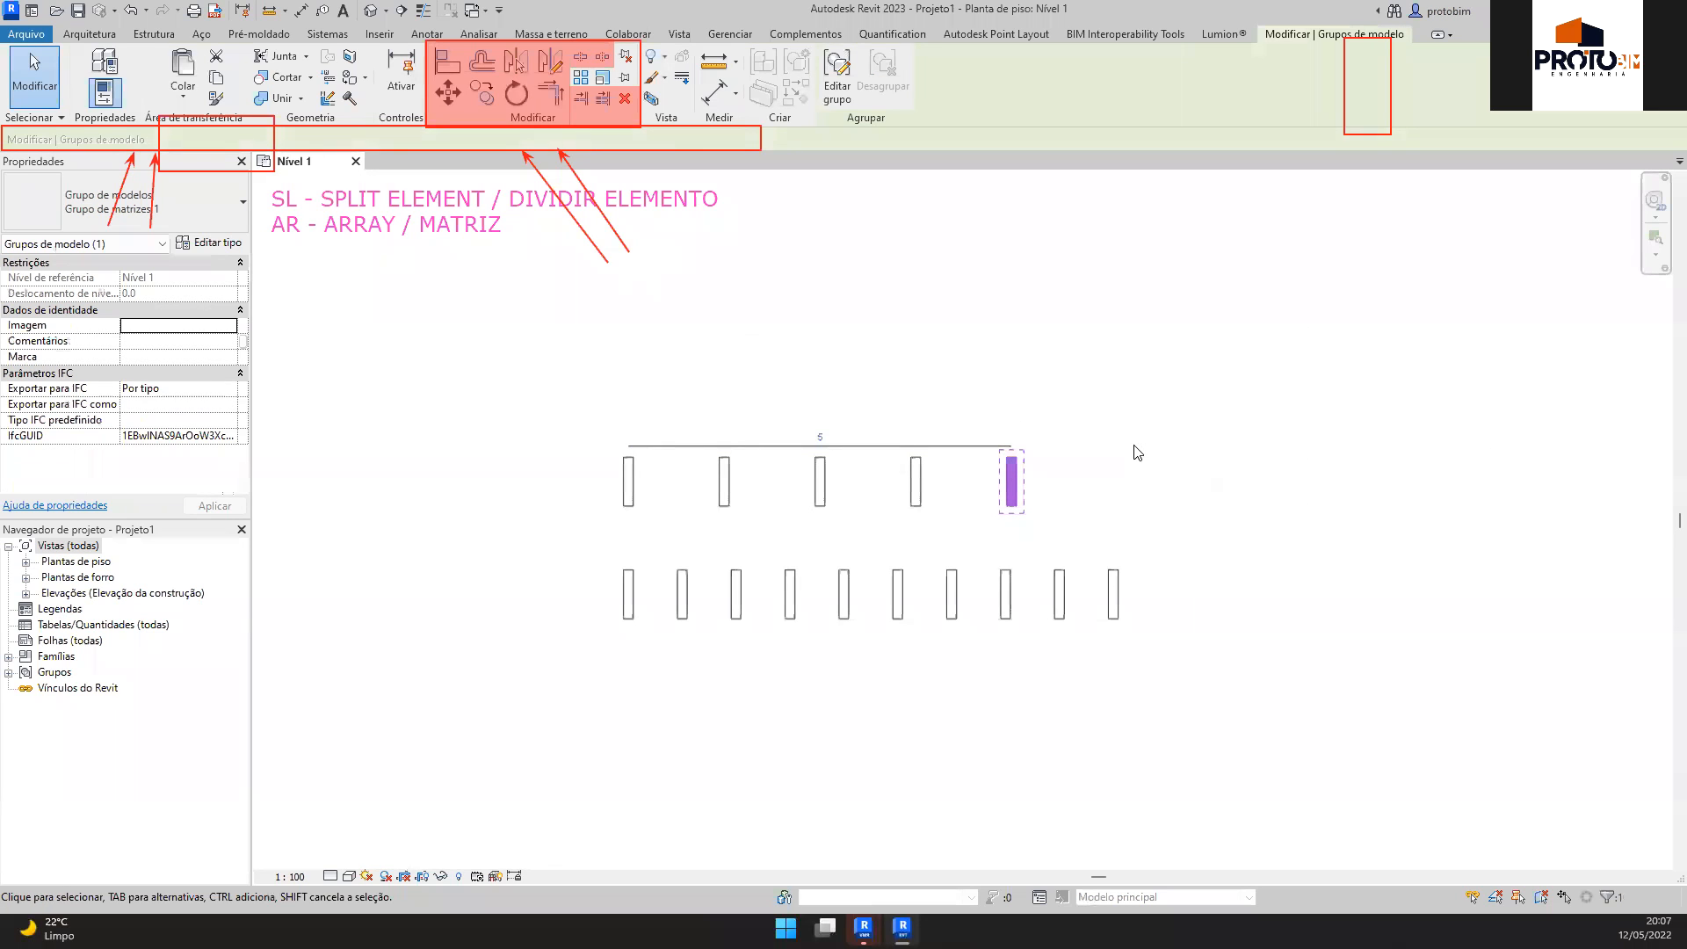
Raise the upper array's member count to 6 and finally to 7
left_click(730, 483)
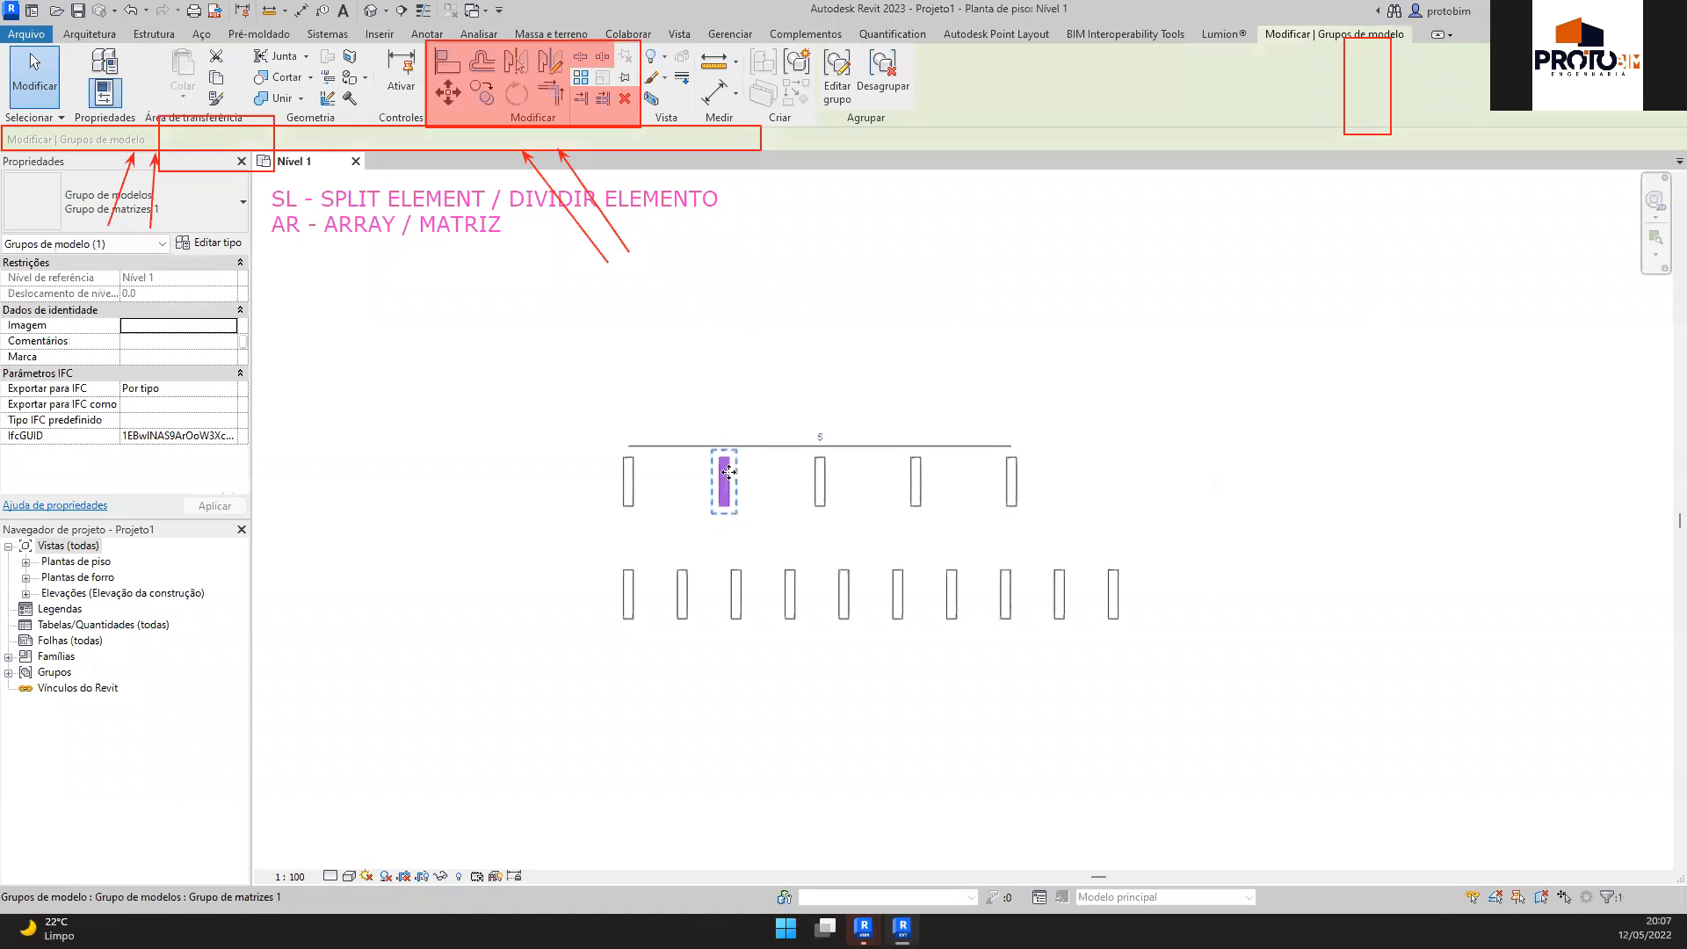
left_click(820, 434)
type("6")
key("Return")
left_click(873, 432)
type("7")
key("Return")
key("Escape")
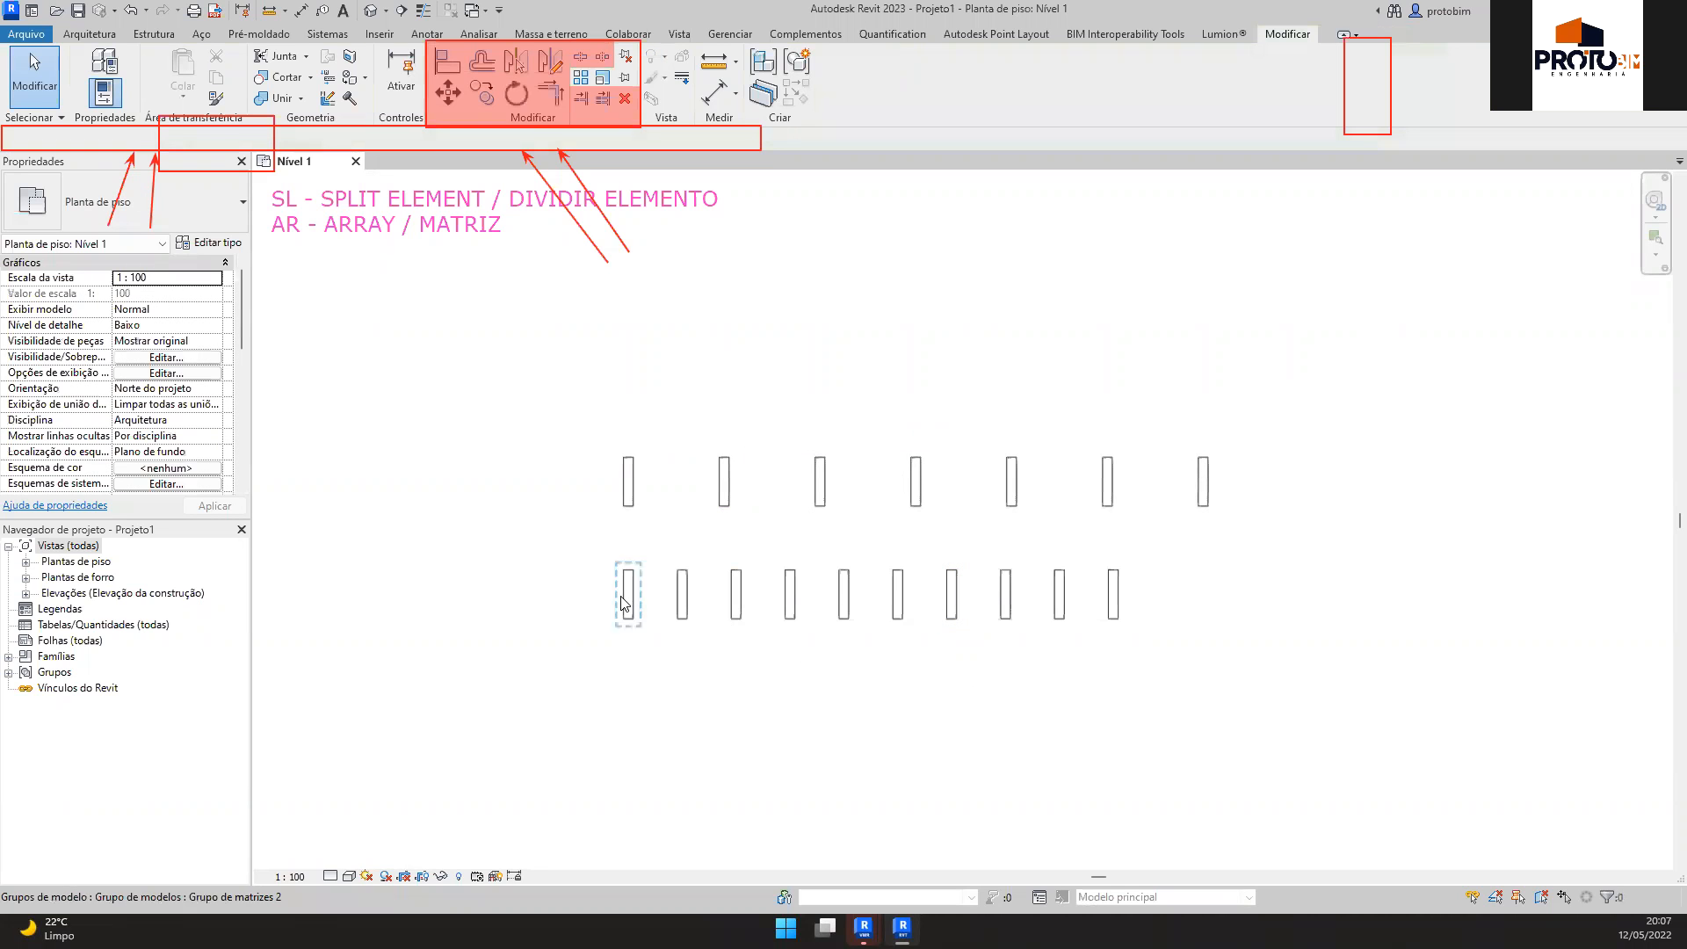
Set the member count of the lower grouped array to 5
left_click(682, 602)
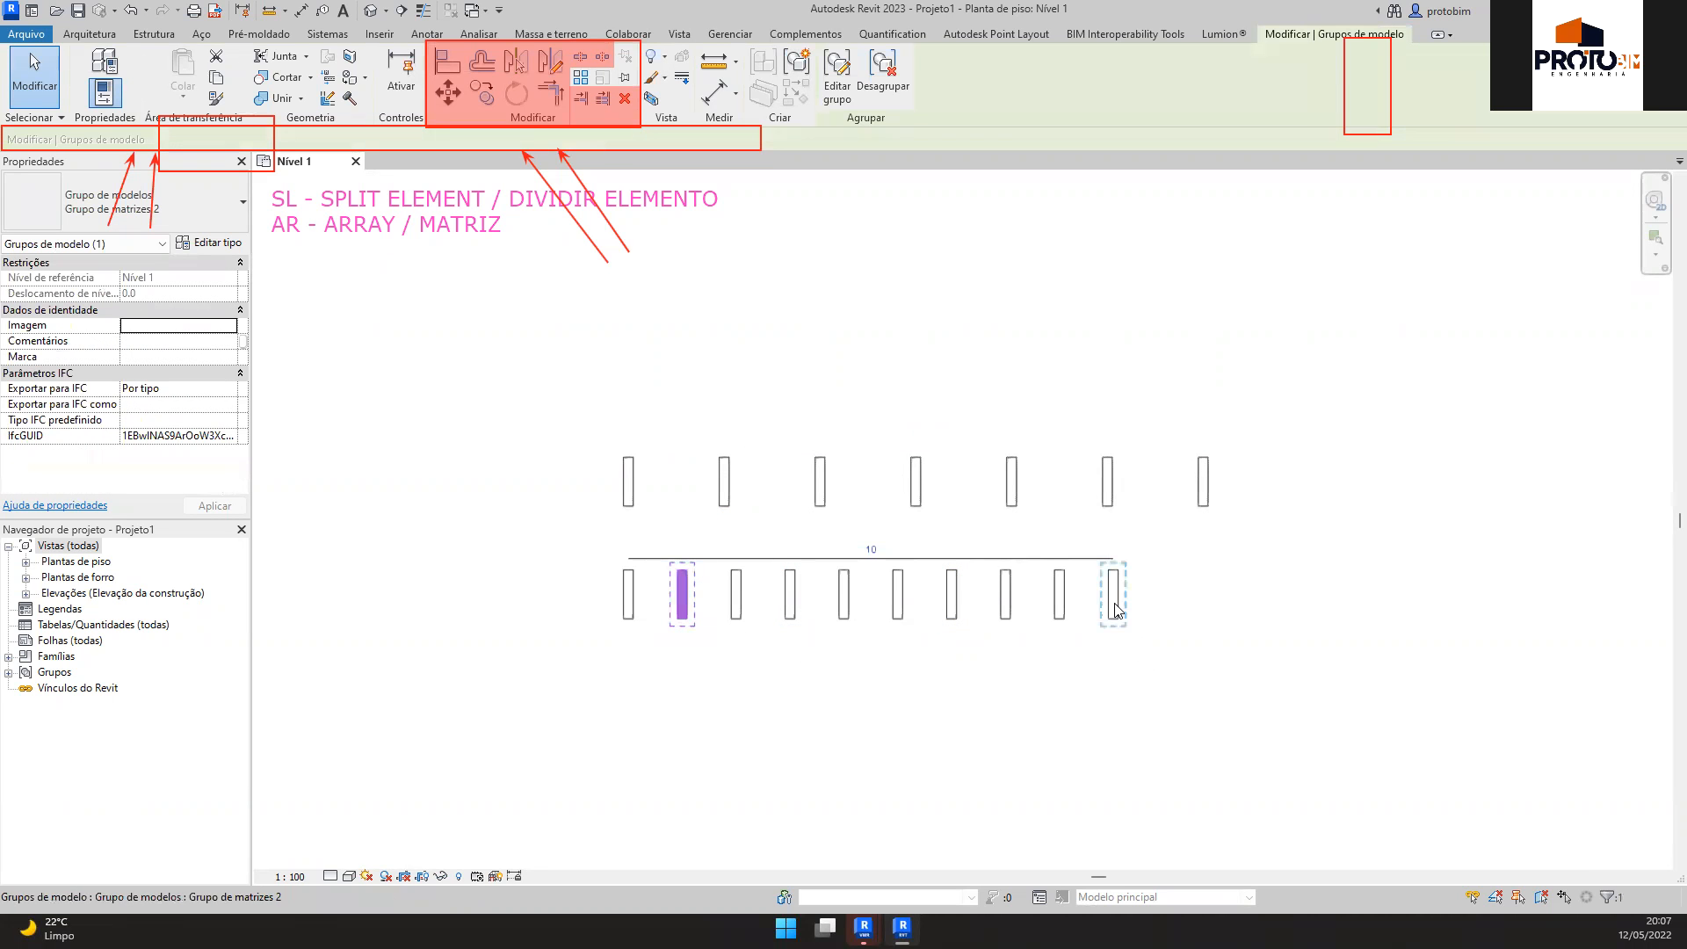
left_click(872, 549)
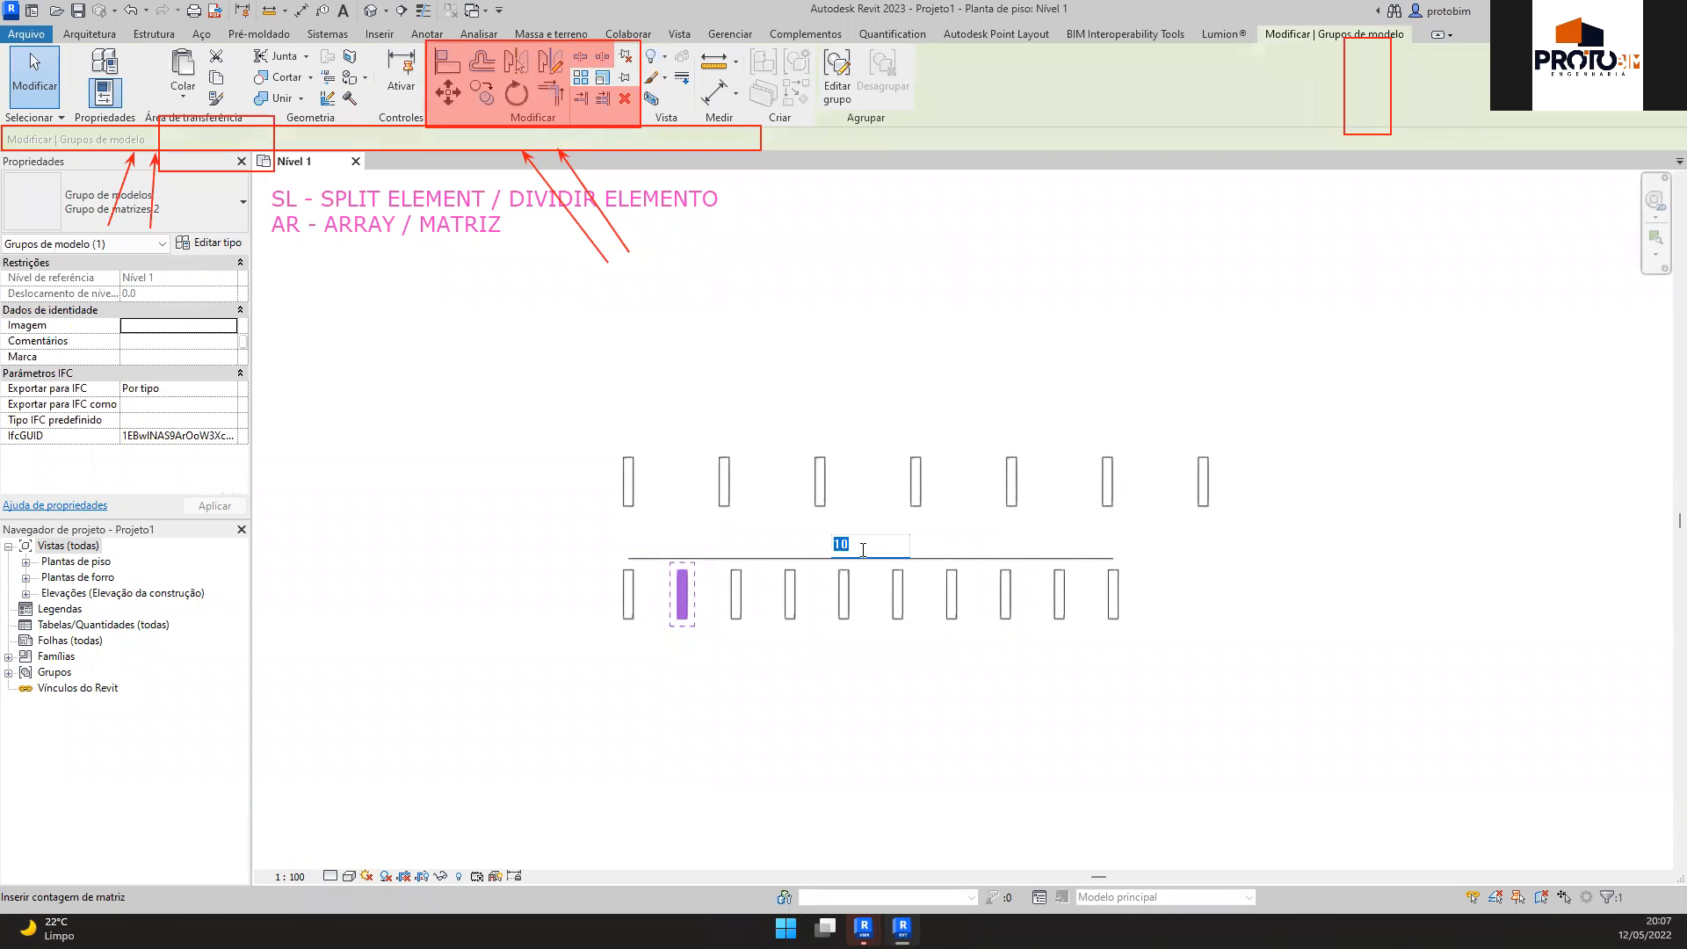
type("5")
key("Return")
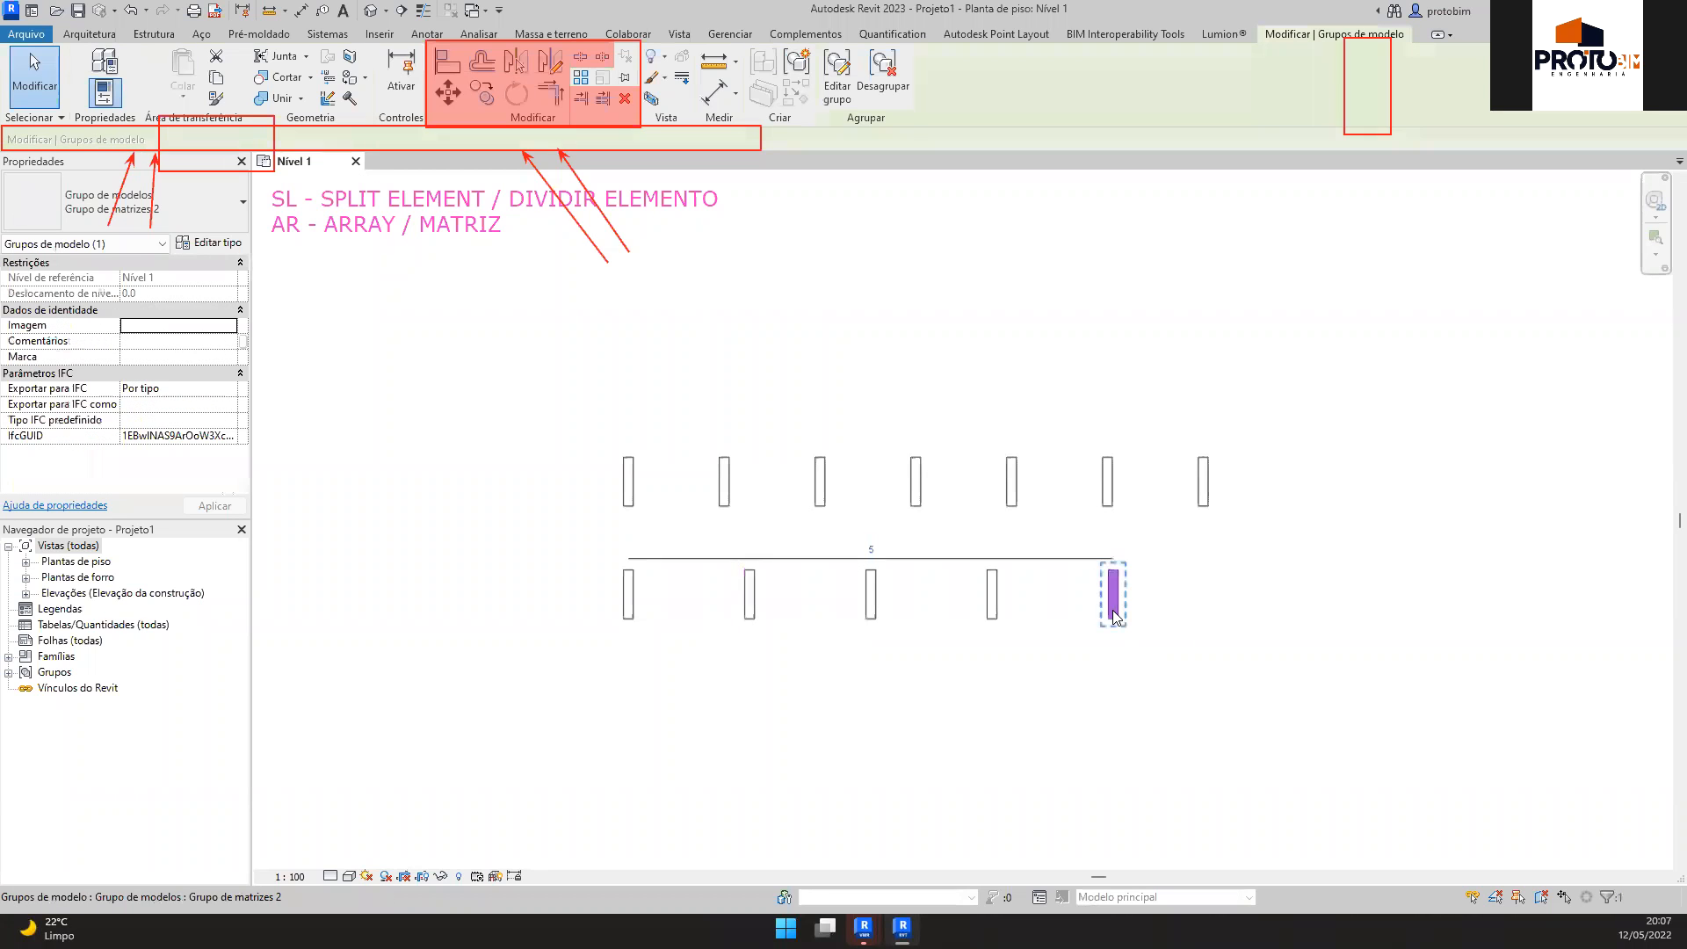
Raise the lower array's member count to 6, to 7 and finally to 15
left_click(871, 549)
type("6")
key("Return")
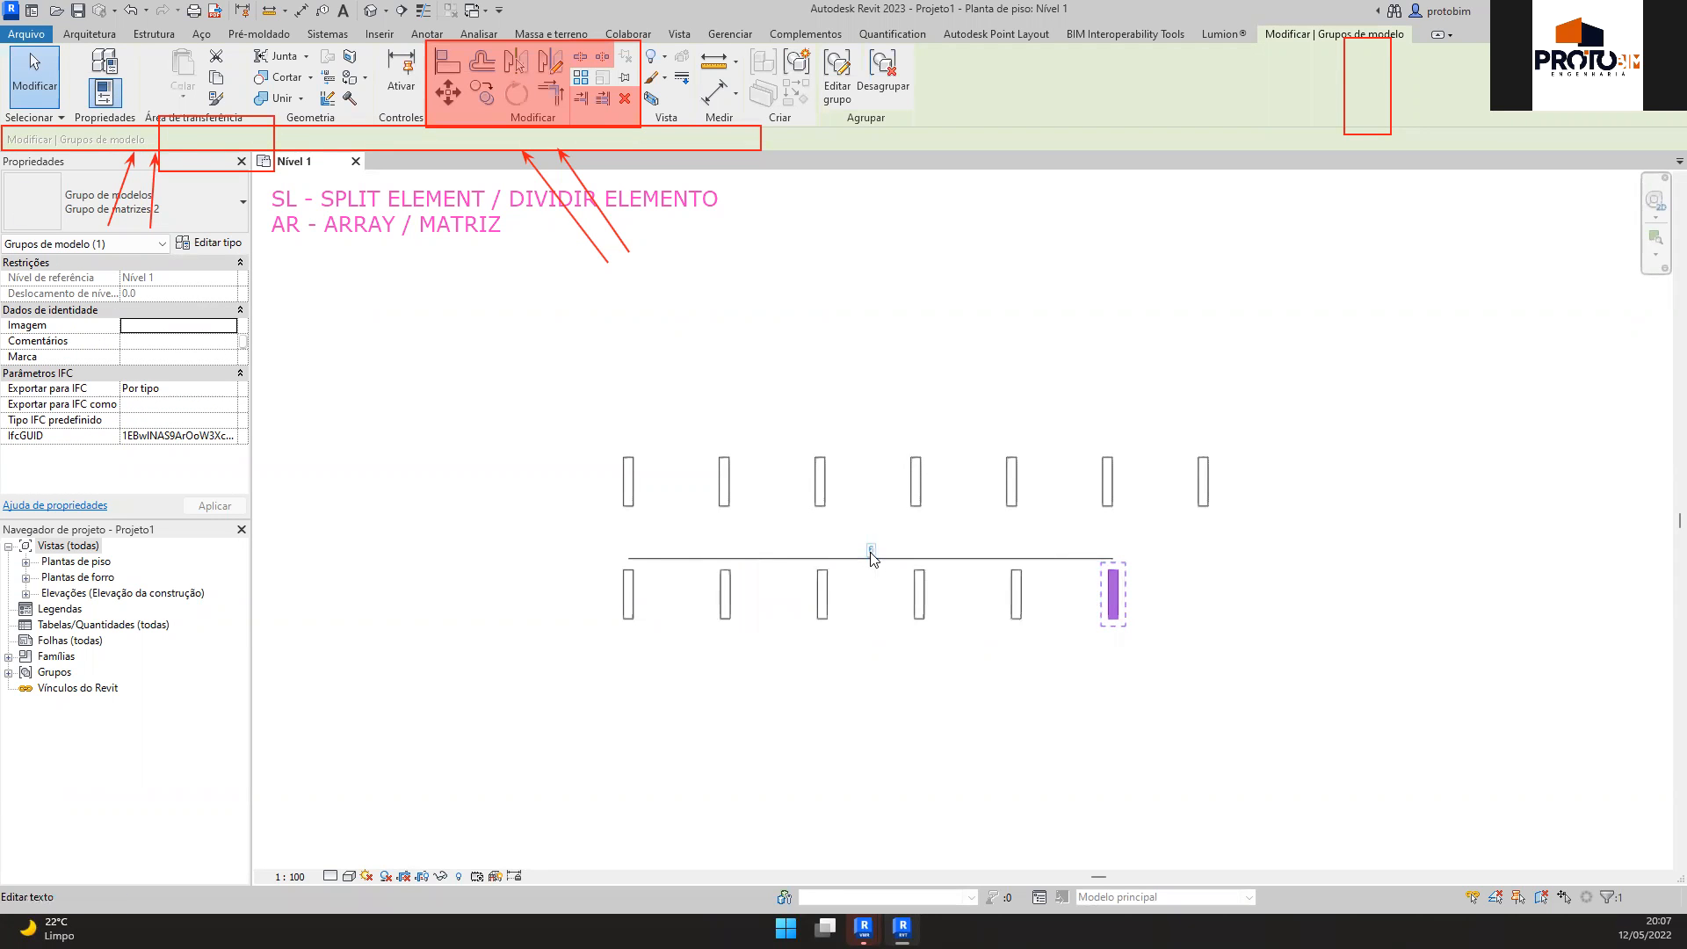
left_click(871, 549)
type("7")
key("Return")
left_click(871, 546)
type("15")
key("Return")
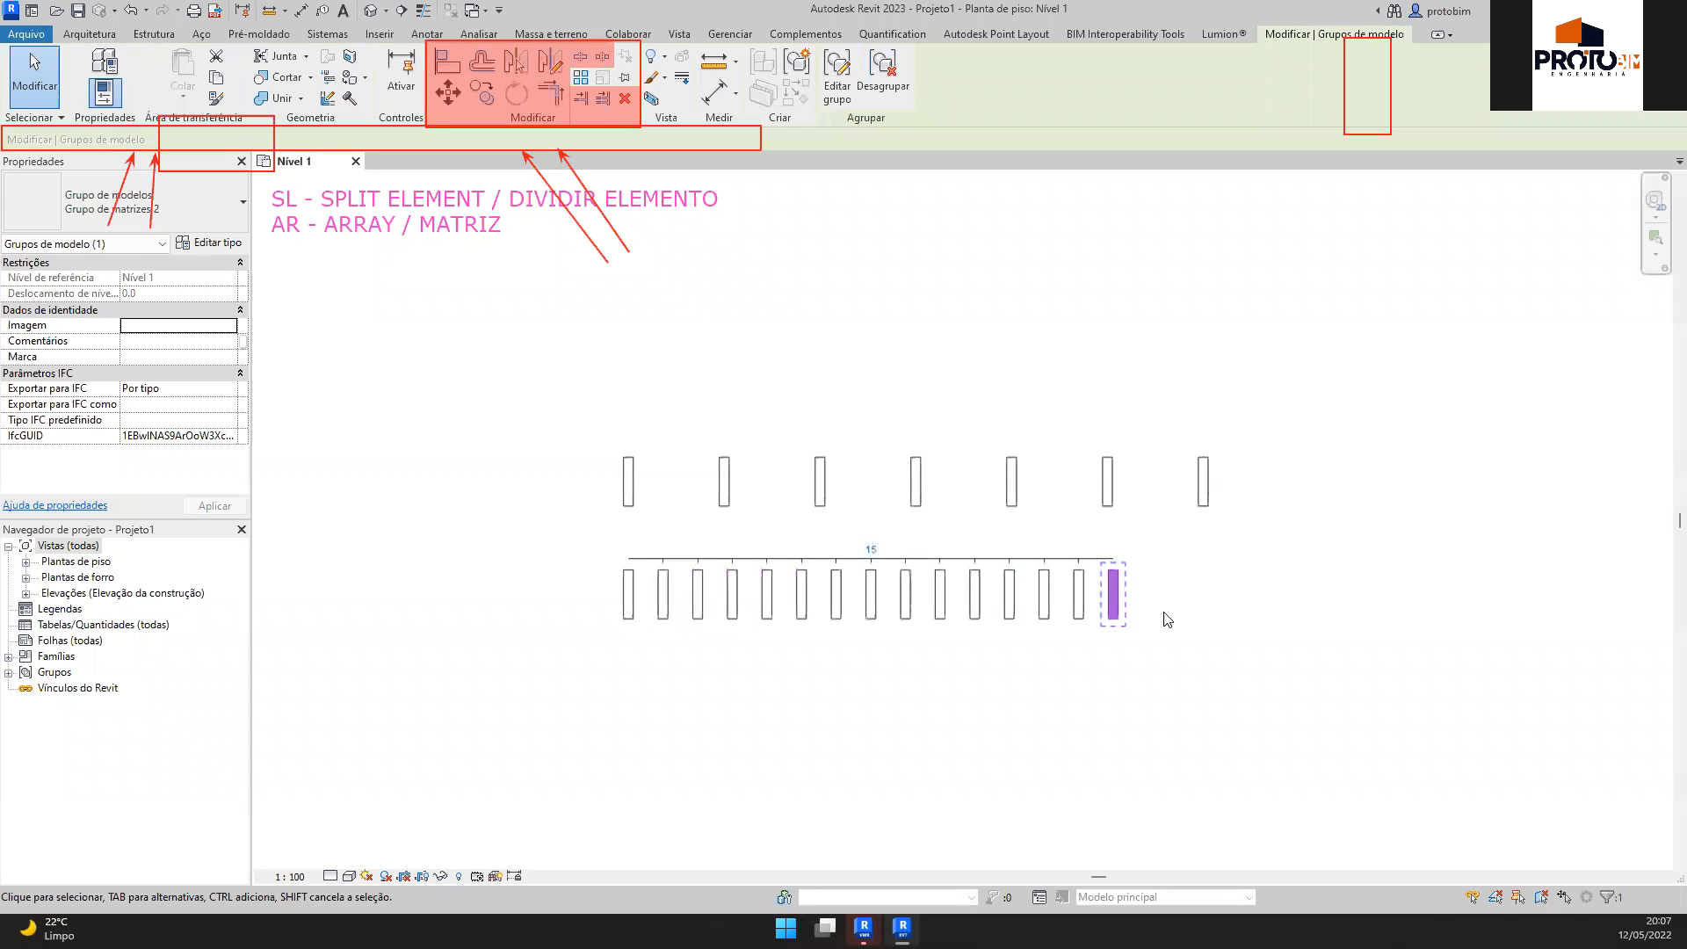
left_click(1247, 407)
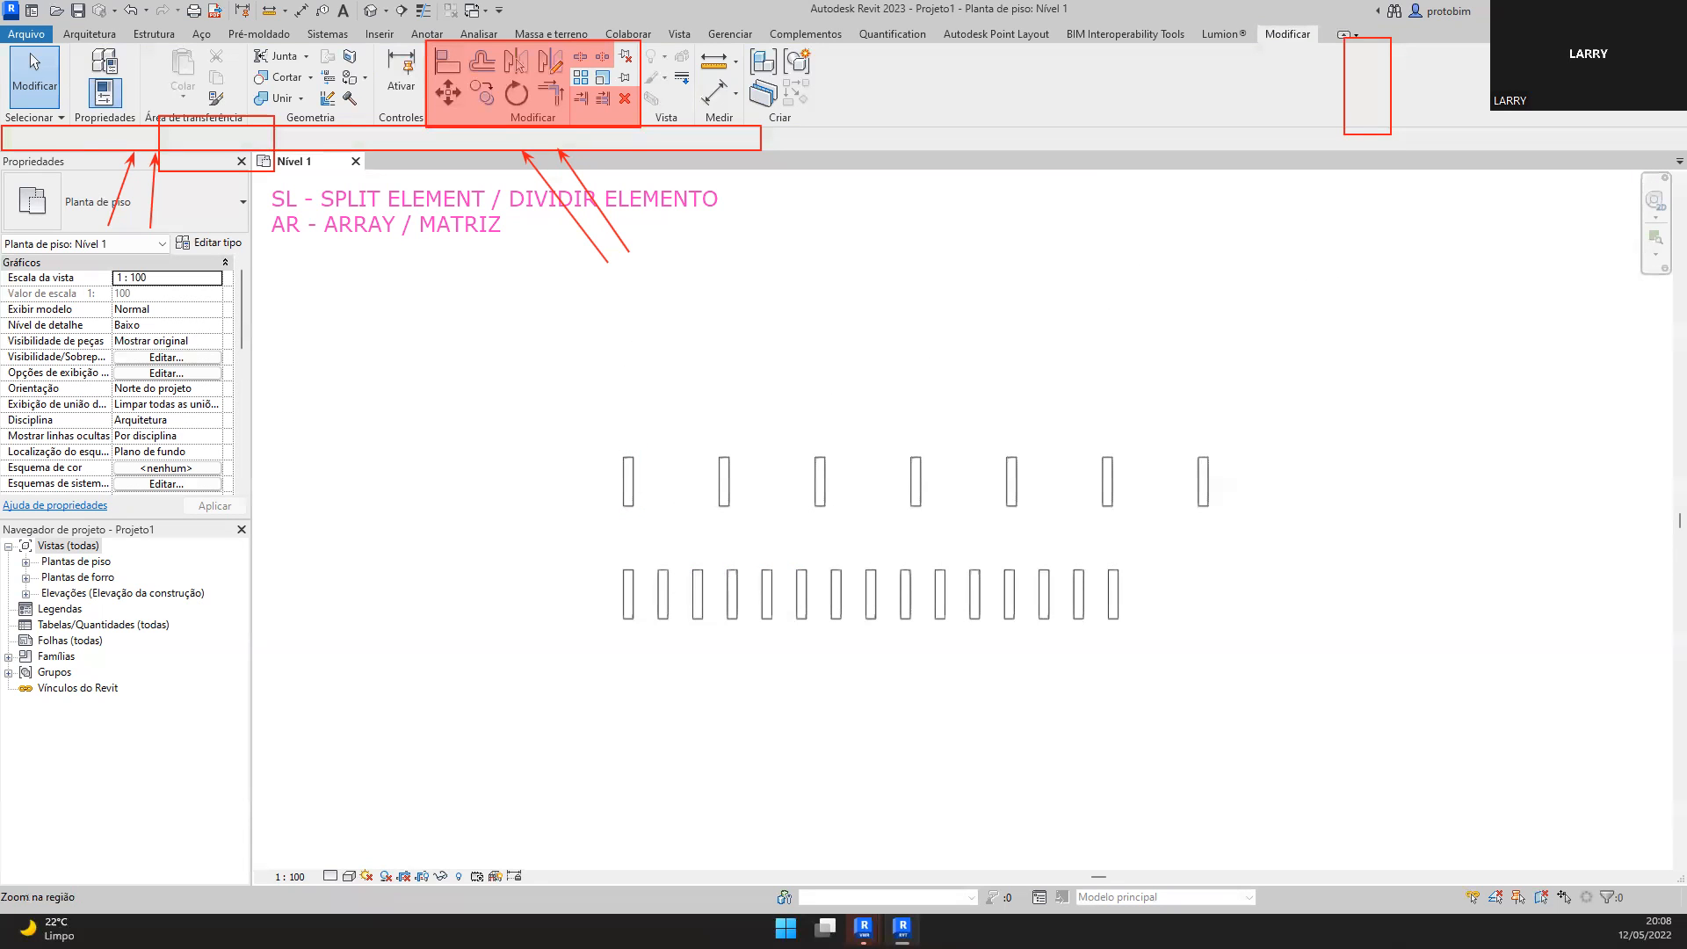
Draw a vertical wall about 1100 mm long, 1200 mm above the upper array's first member and aligned with it
key("w")
key("a")
key("Escape")
left_click(628, 398)
left_click(629, 341)
key("Escape")
key("Escape")
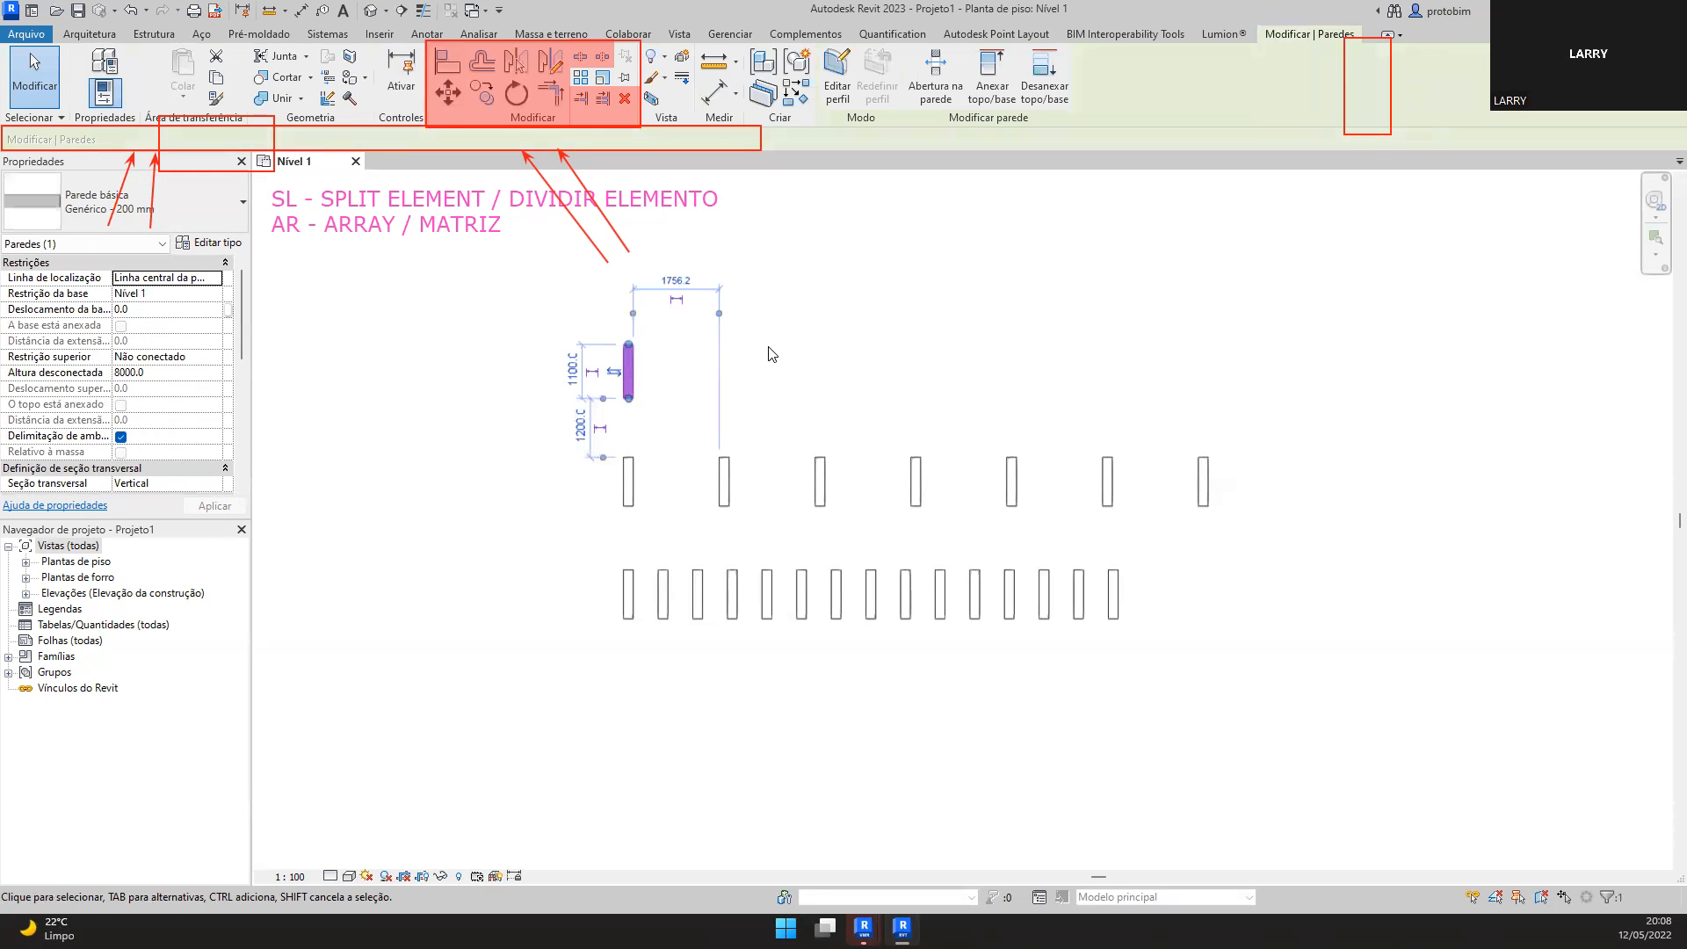
key("a")
key("r")
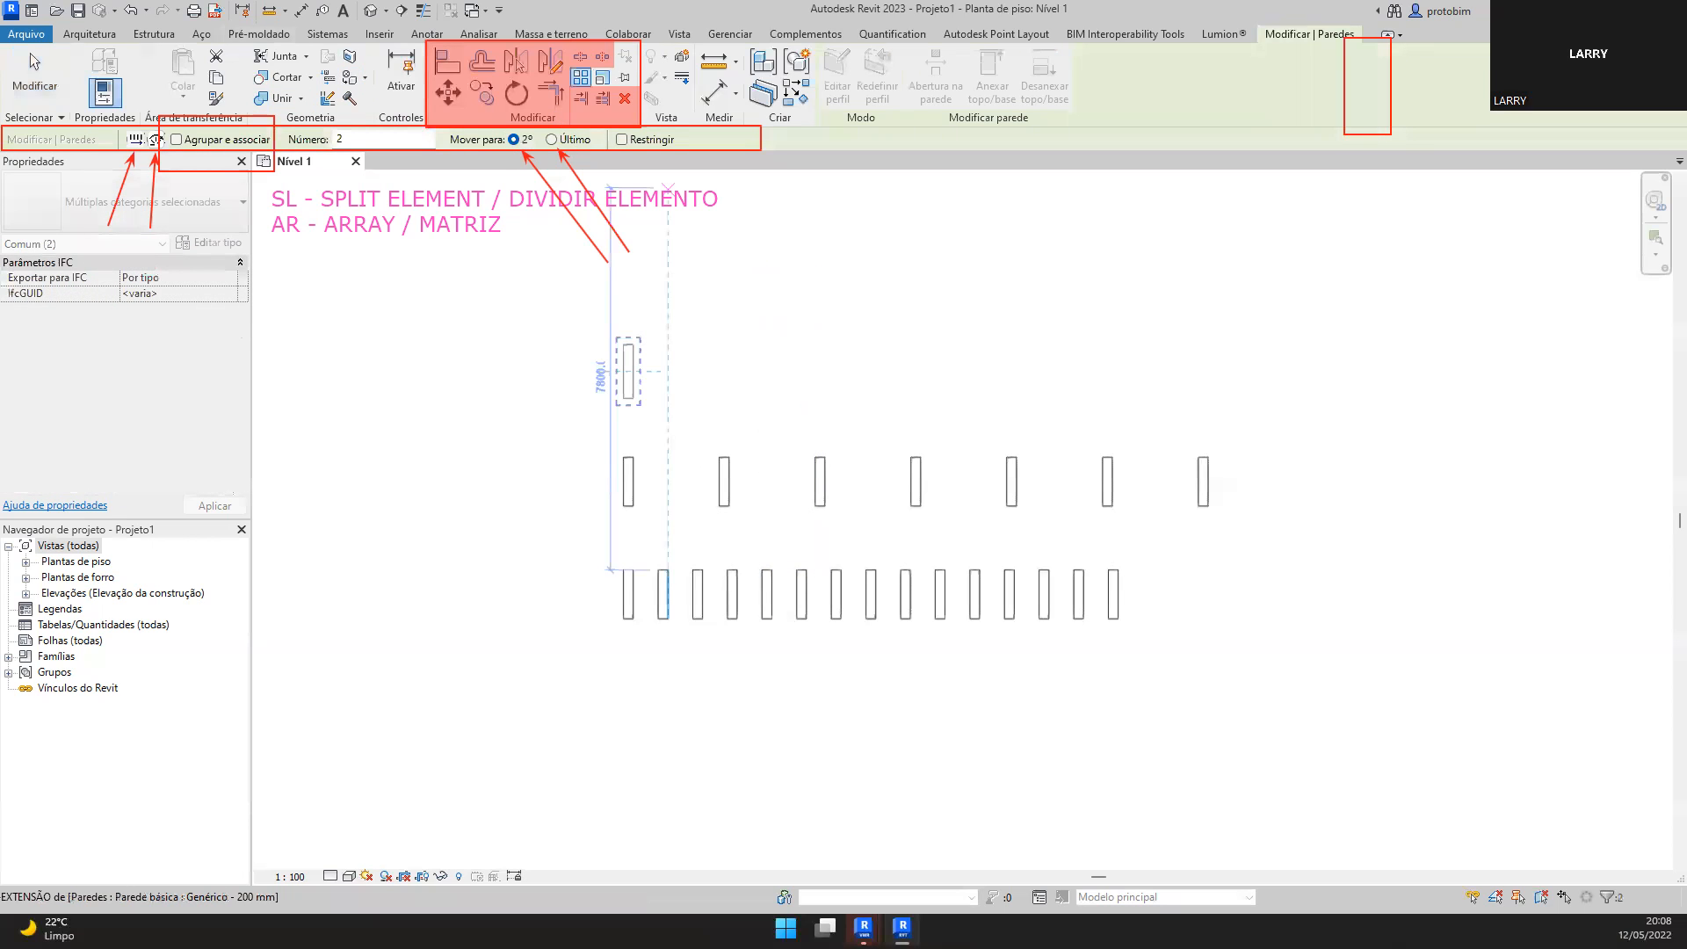
left_click(177, 139)
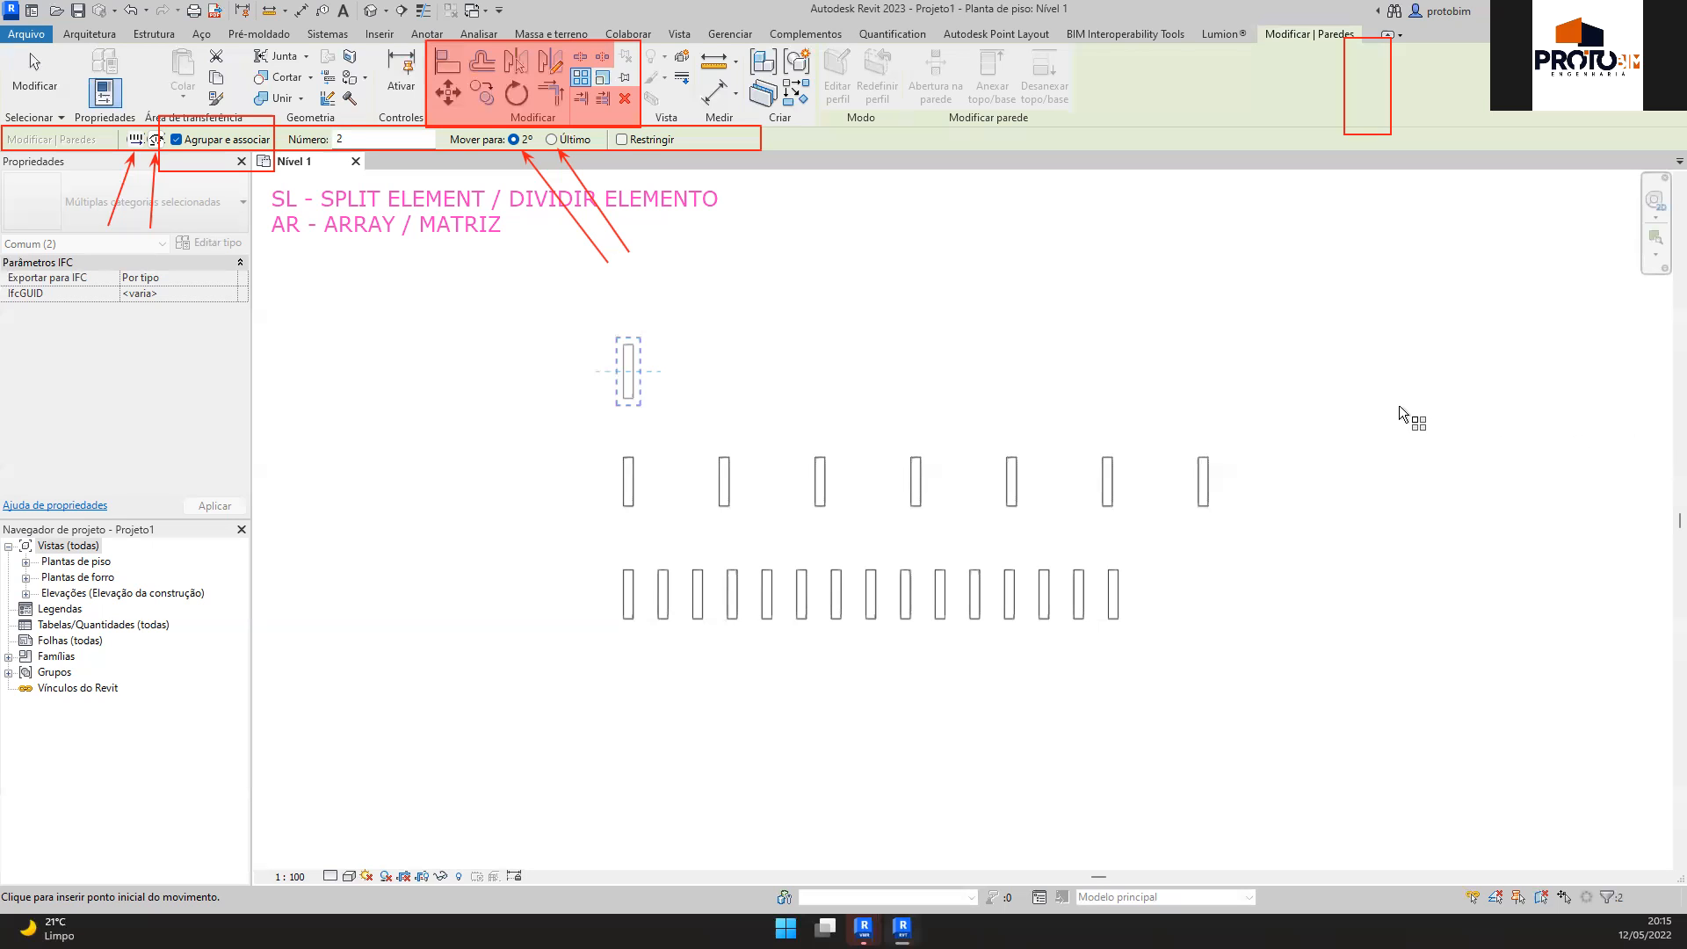
left_click(1209, 395)
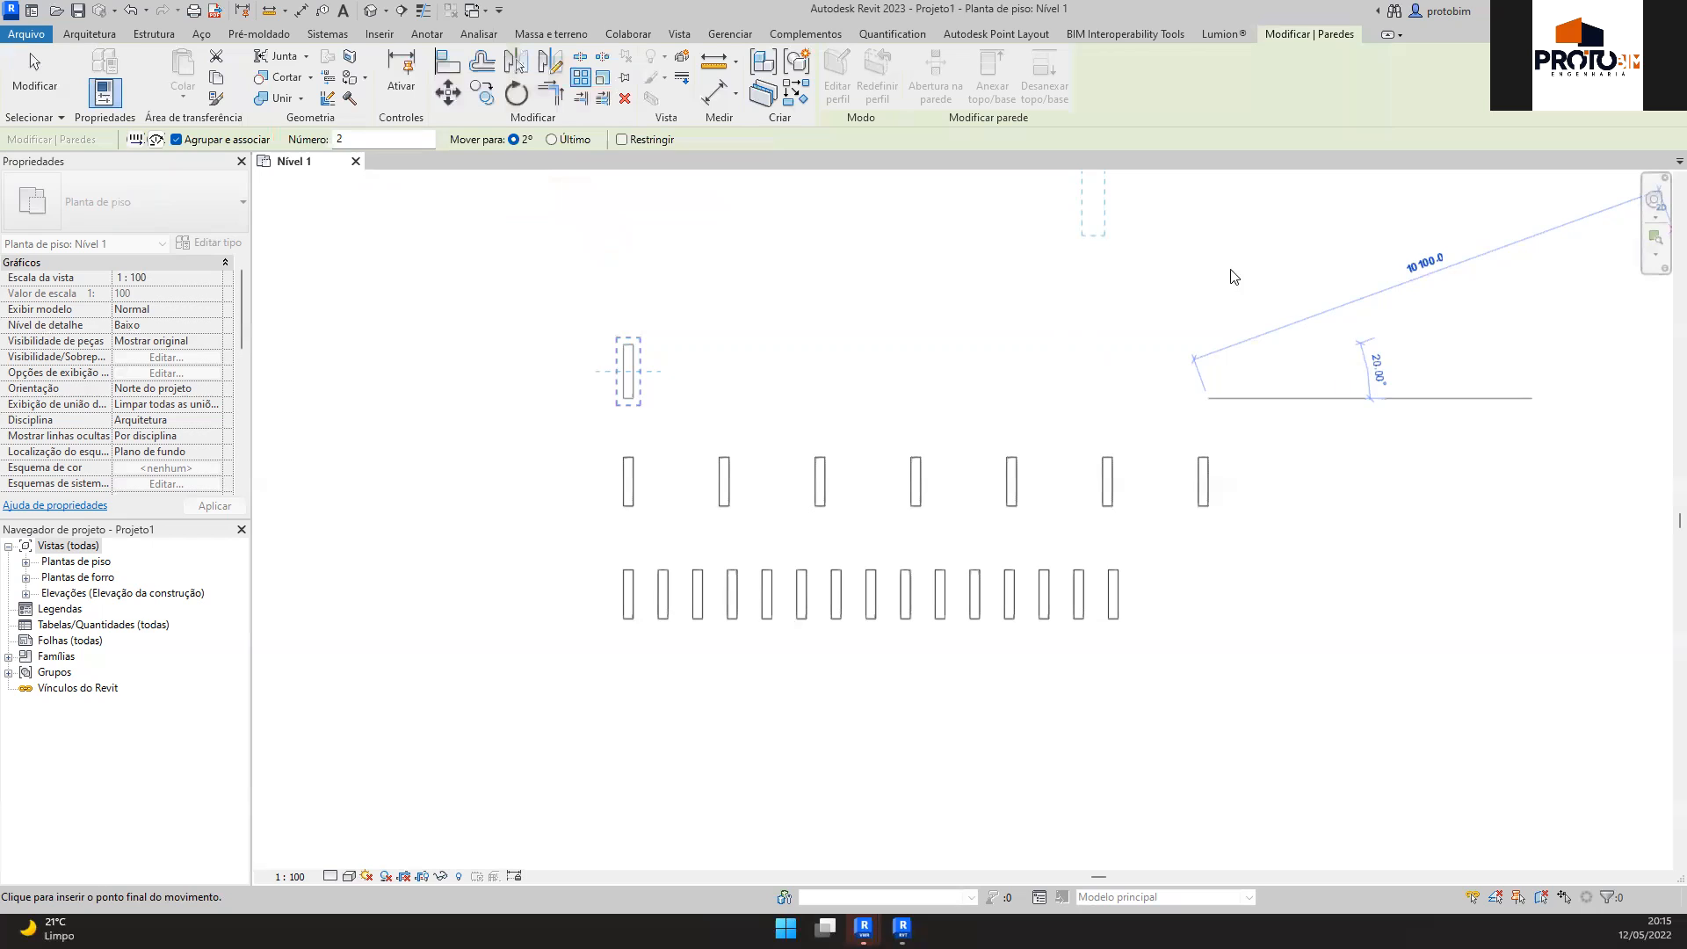
key("Escape")
key("Escape")
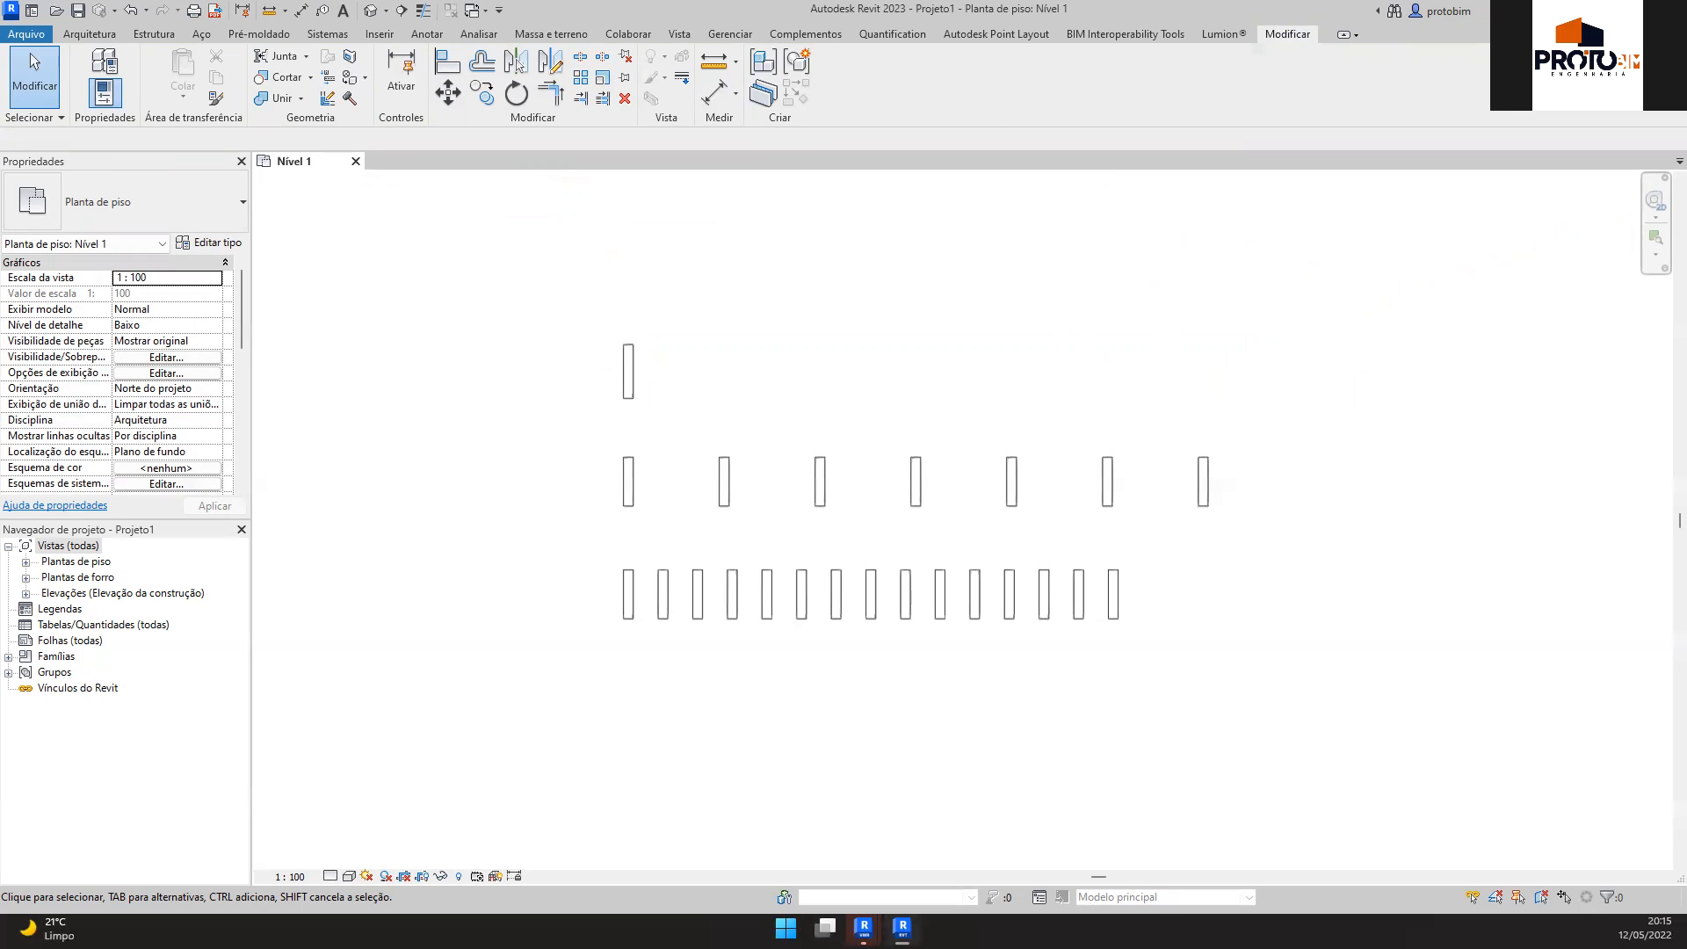
Delete all walls and arrays from the Nível 1 plan and expand the floor plans (Plantas de piso) in the project browser
left_click_drag(1374, 708, 463, 272)
key("Delete")
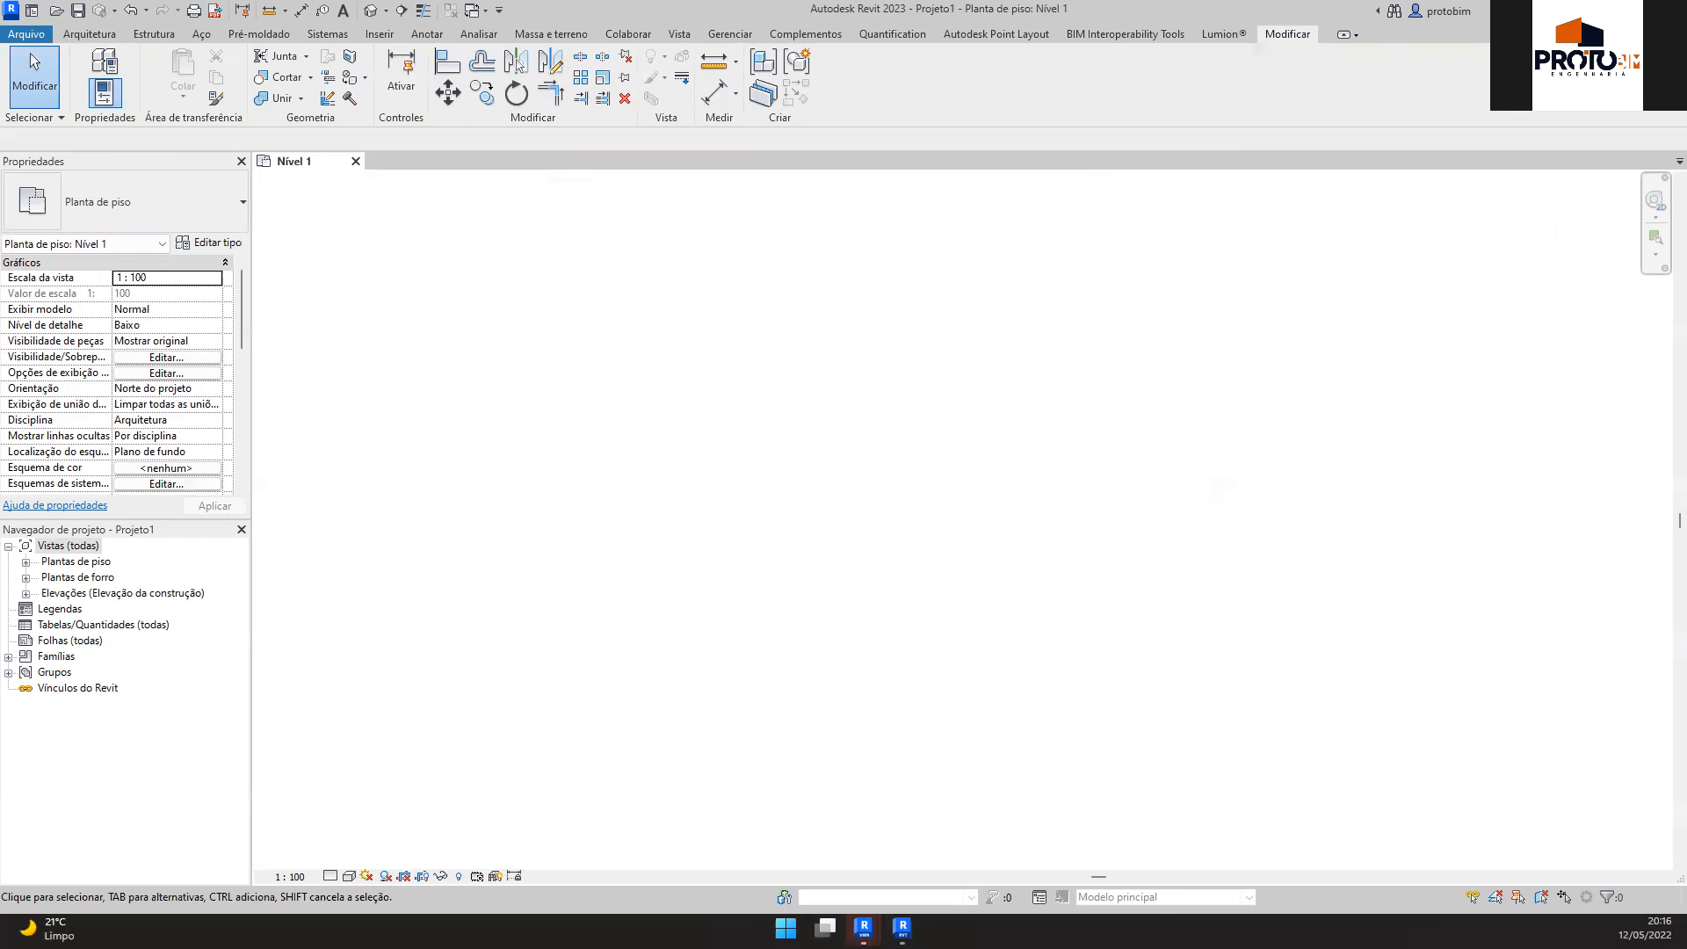
scroll(929, 351, "down", 5)
left_click(26, 562)
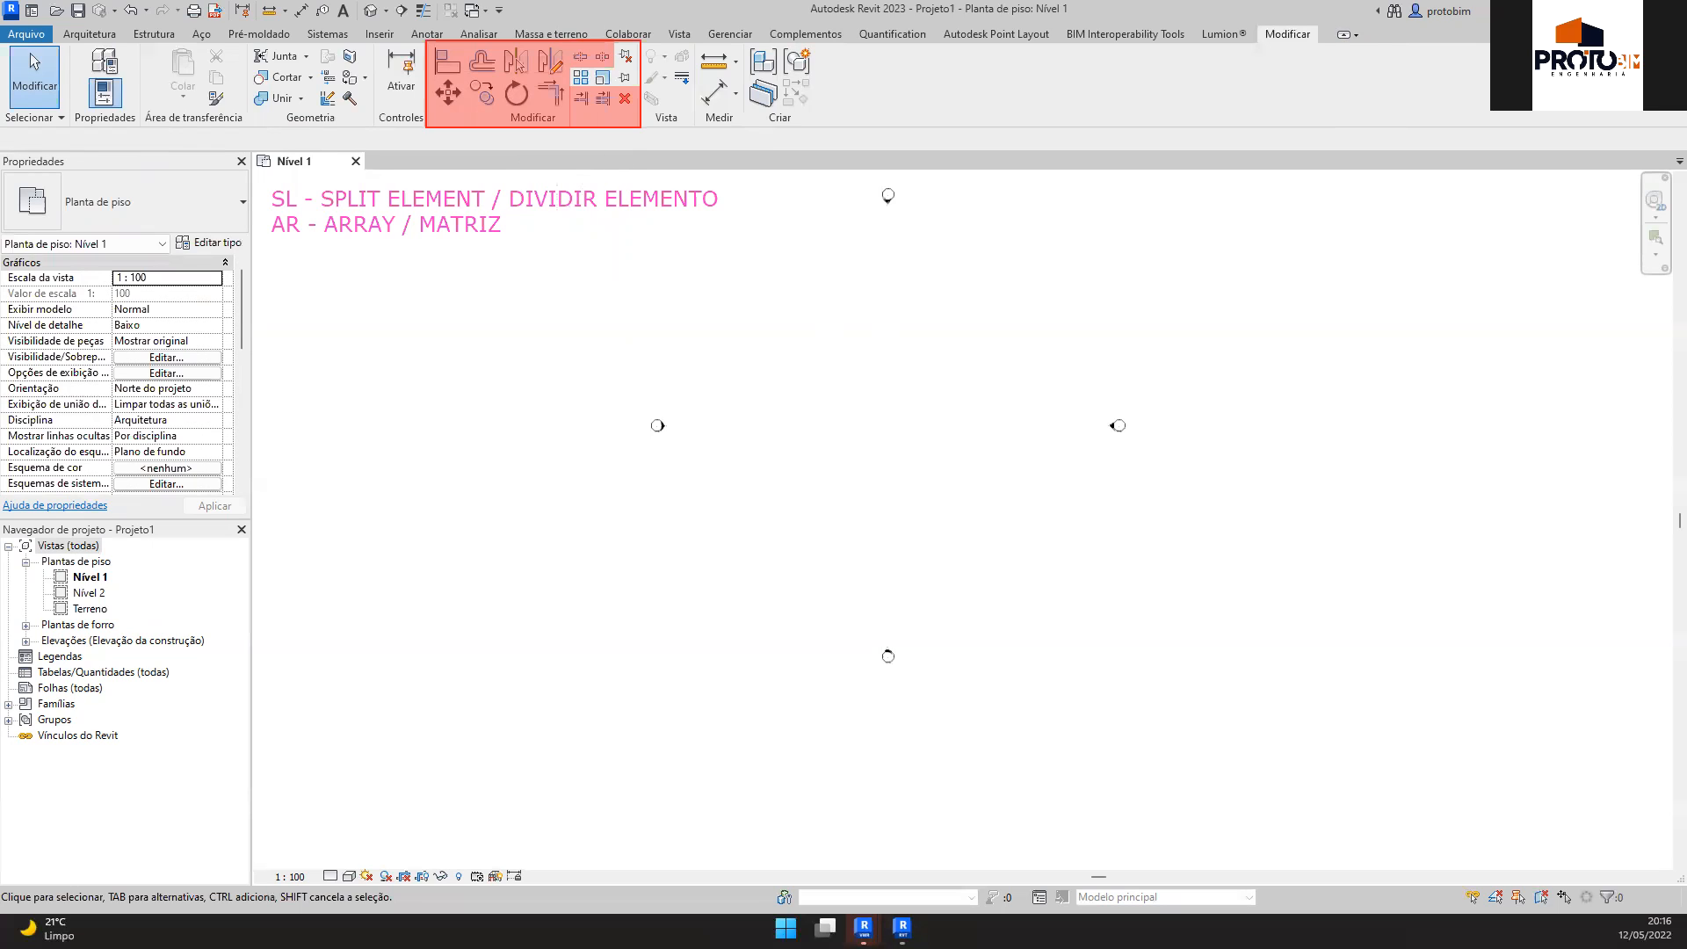
Draw a vertical wall near the centre of the elevation markers and shorten it at its upper end
scroll(949, 303, "up", 2)
key("w")
key("a")
left_click(907, 508)
left_click(906, 462)
key("Escape")
scroll(893, 531, "up", 3)
key("Escape")
left_click(942, 387)
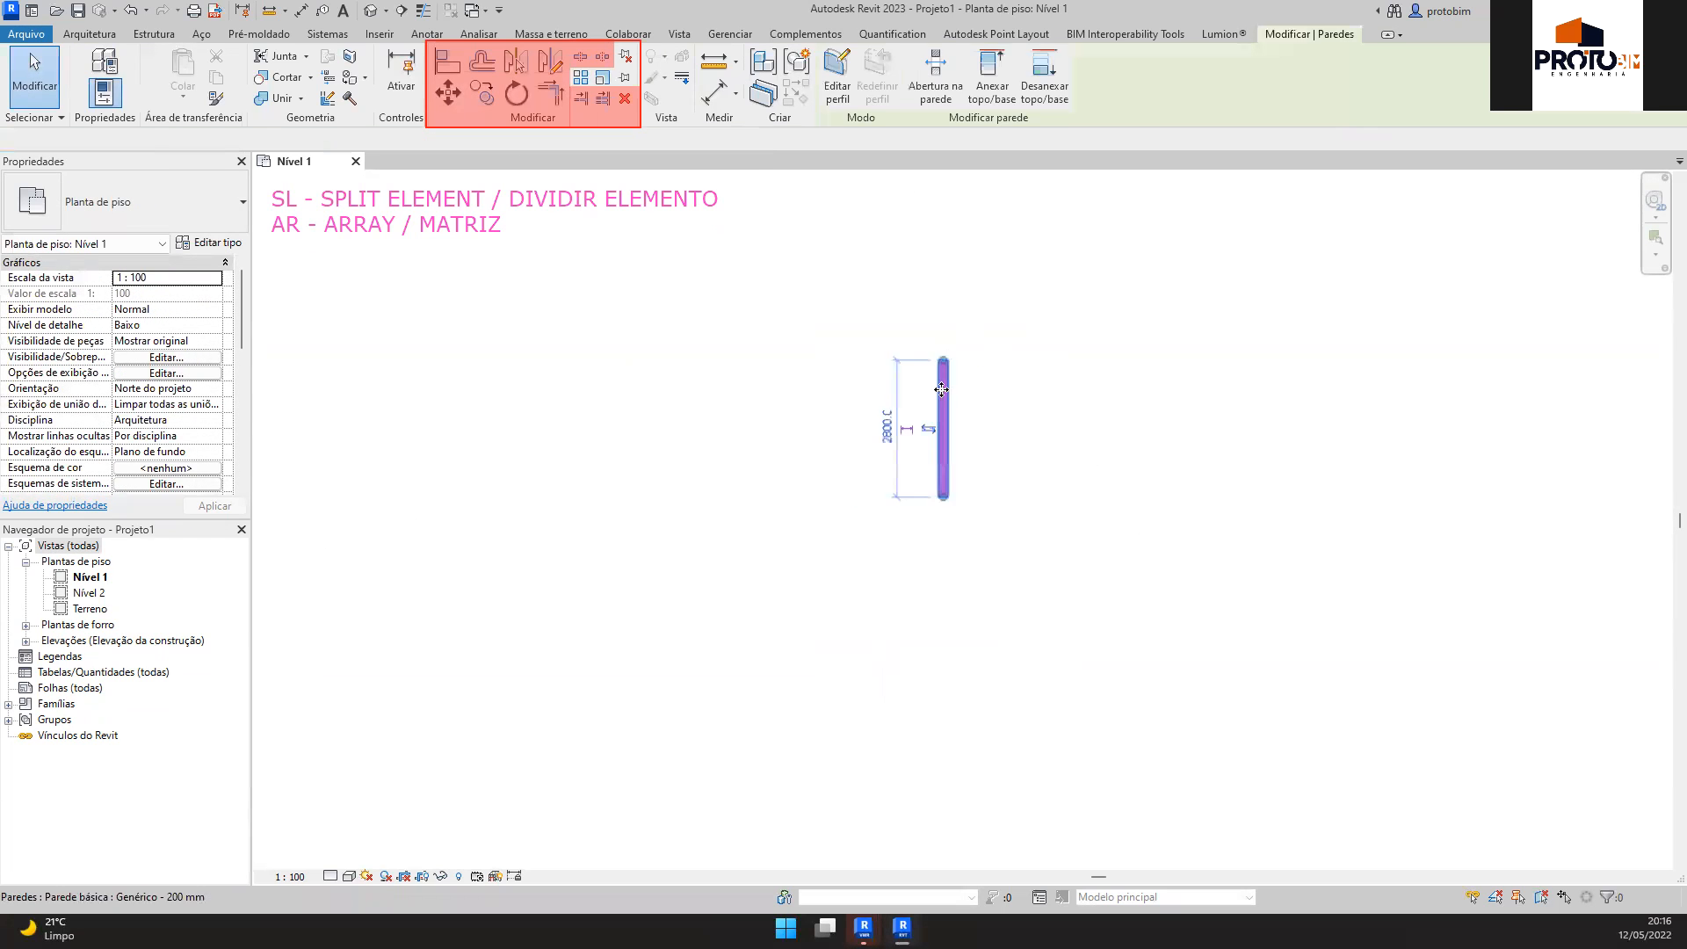
key("ctrl+z")
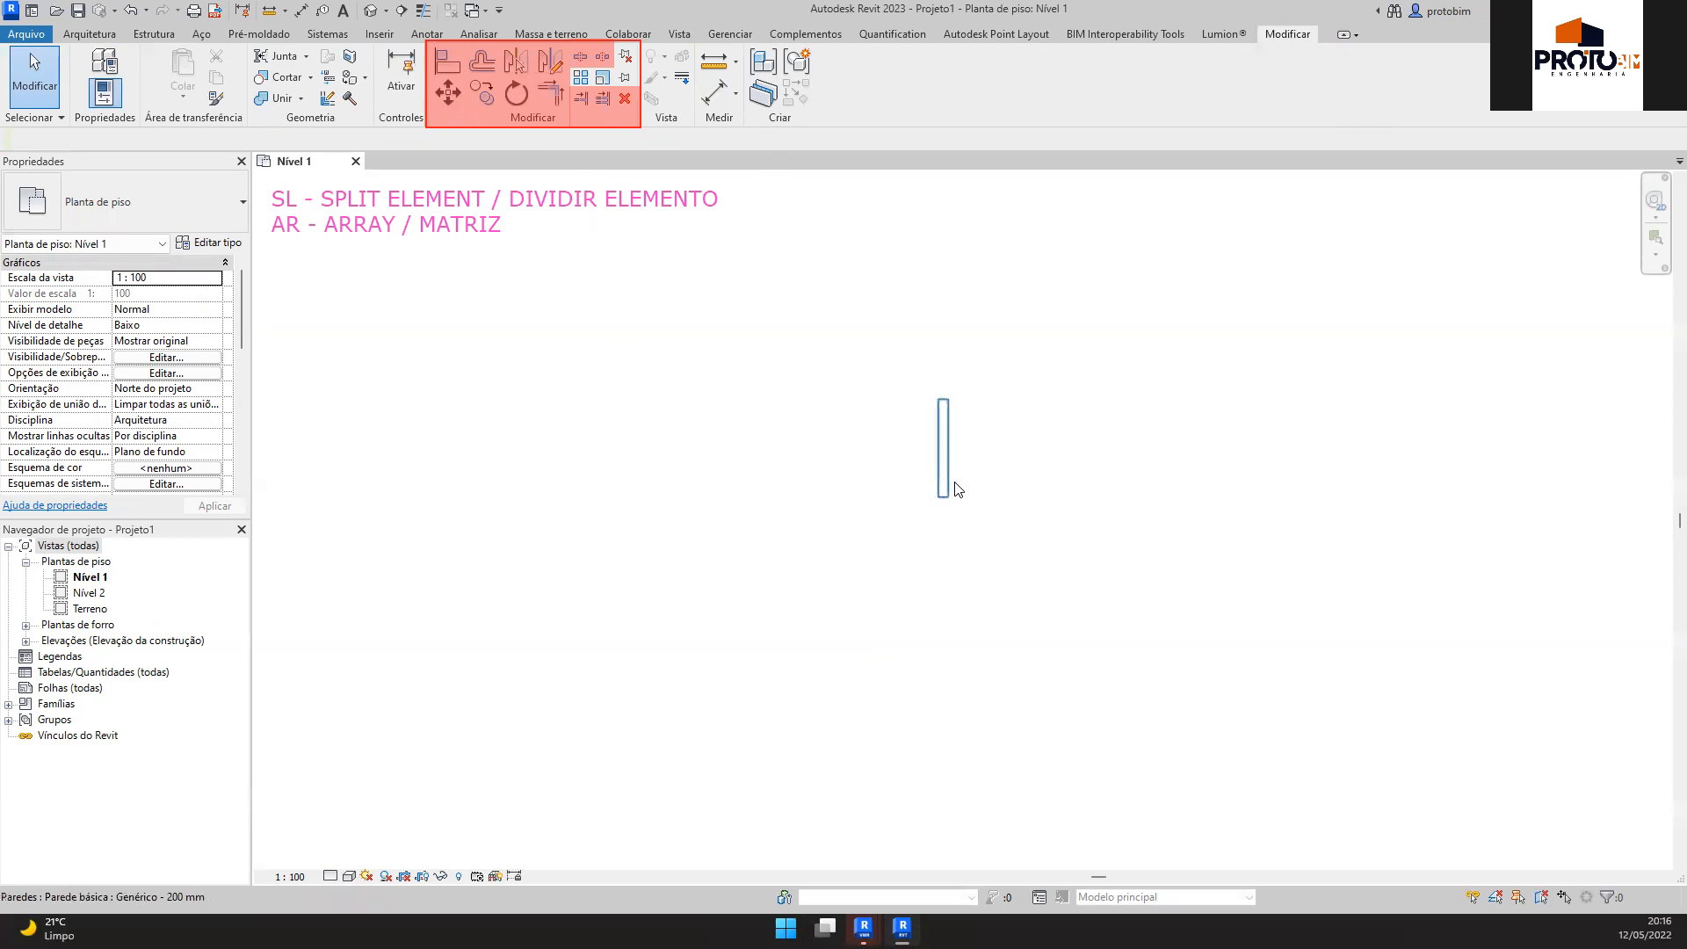
Set up a grouped radial array of the vertical wall with 5 members, spacing to the 2nd, rotation centre on its axis below it
left_click(945, 409)
key("a")
key("r")
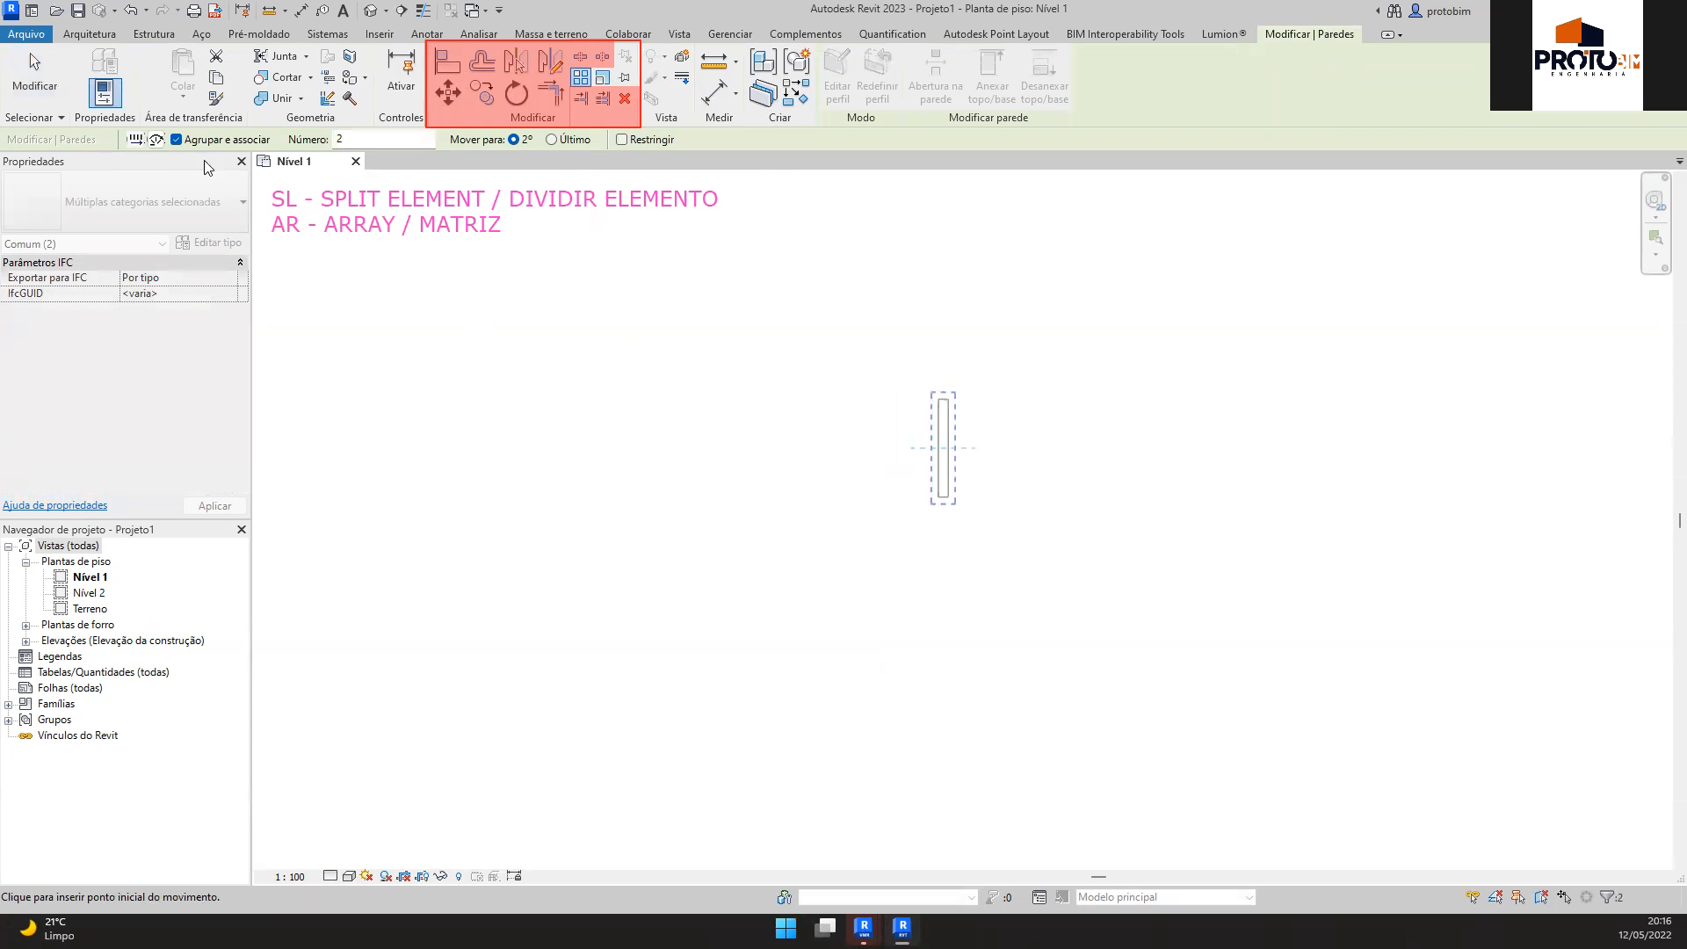
left_click(156, 140)
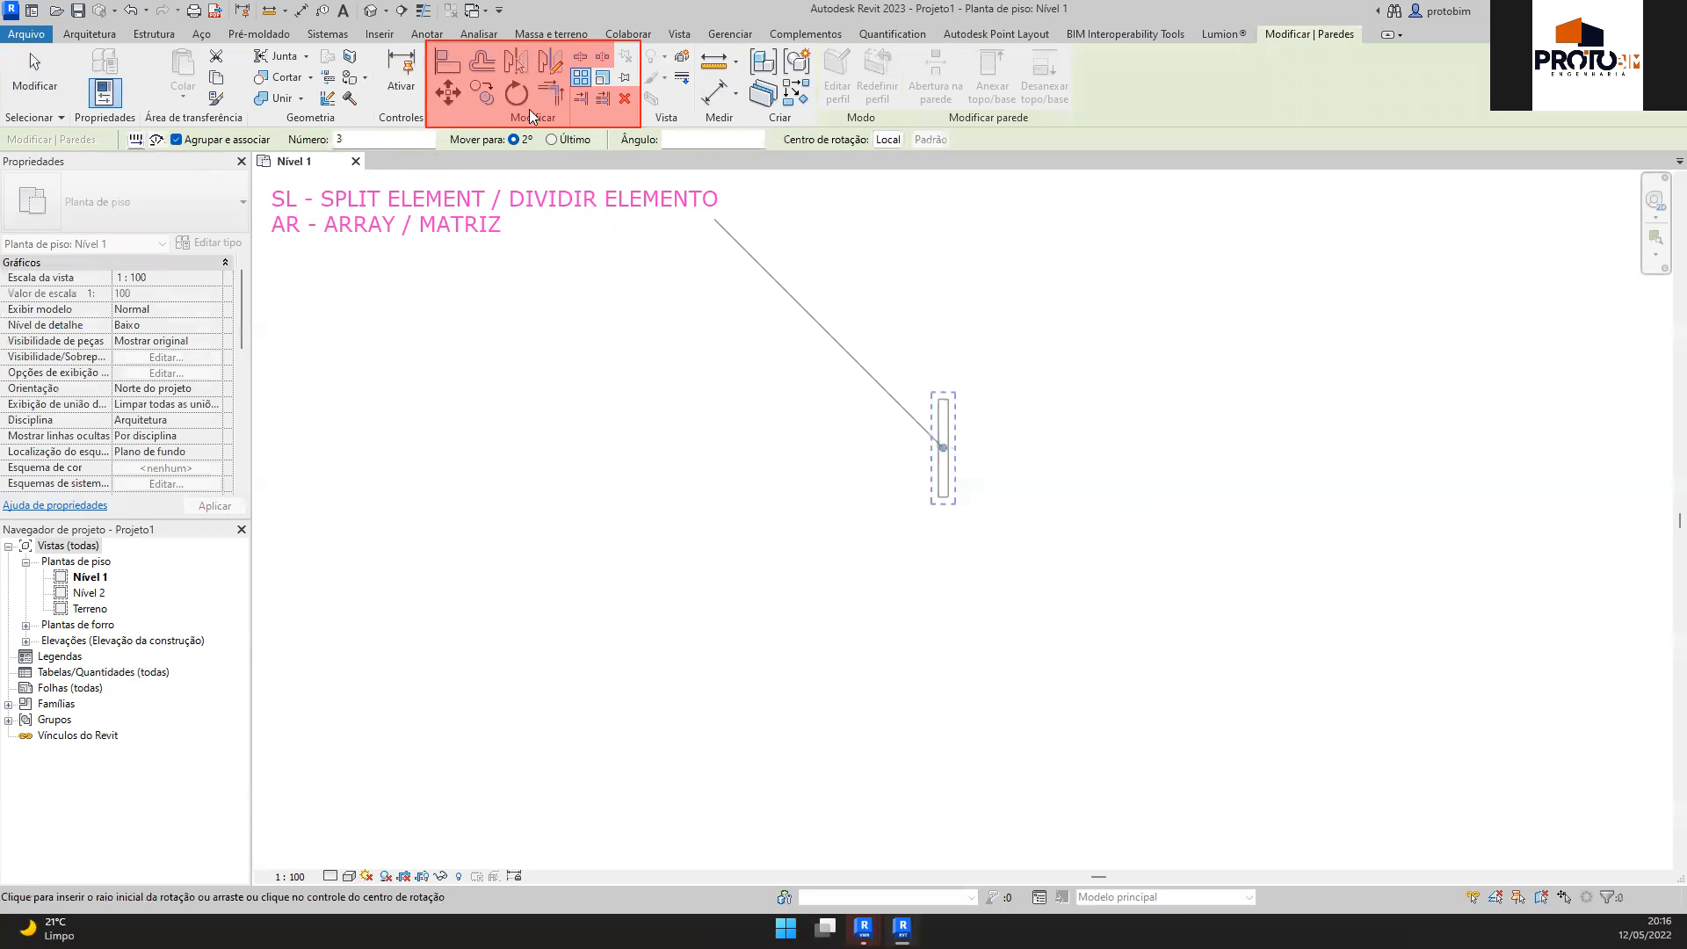
left_click(401, 140)
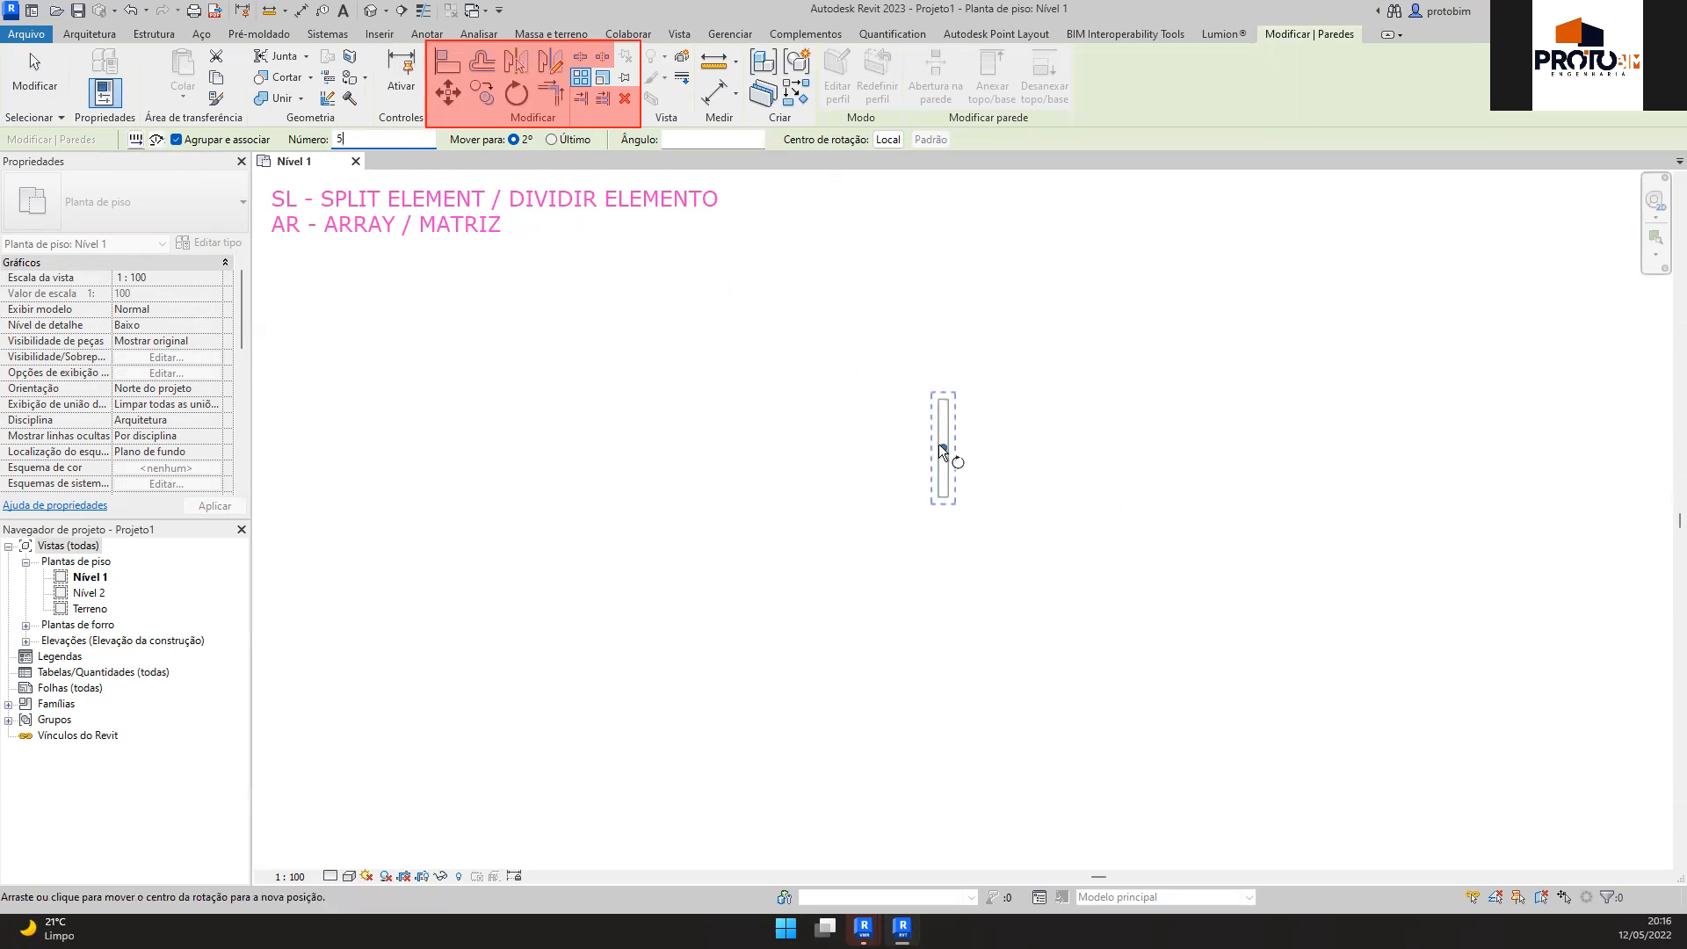
left_click_drag(942, 447, 942, 560)
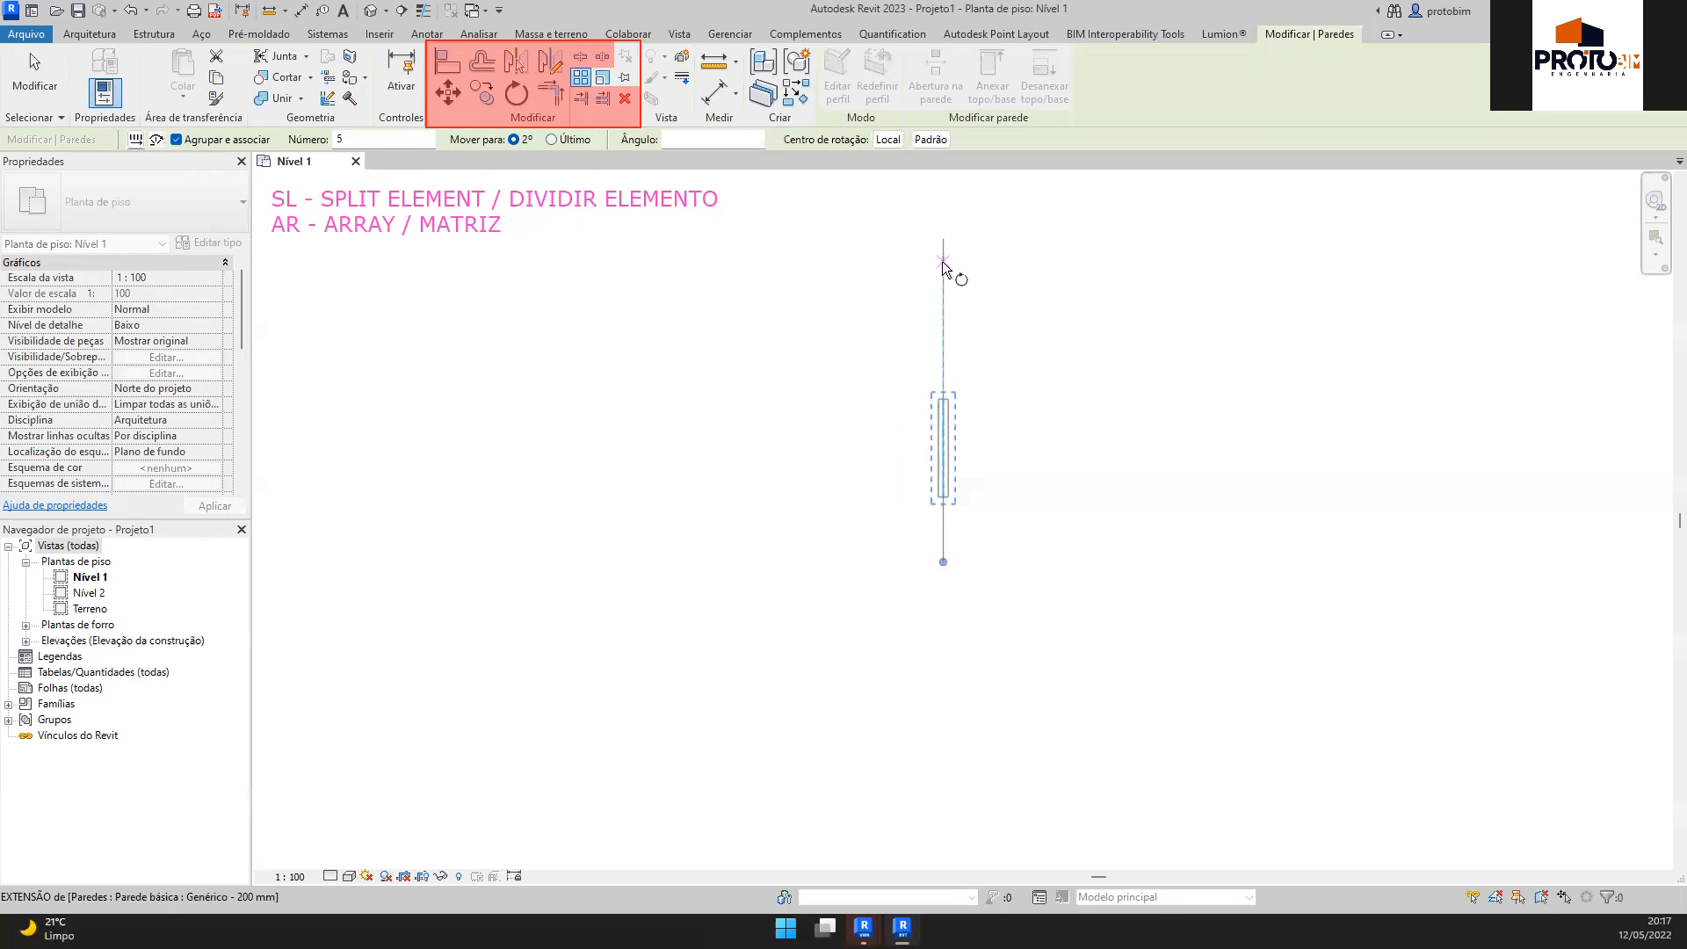
Set the start ray along the wall's axis and the second member slightly clockwise, and accept 5 members for the radial array
scroll(943, 268, "down", 2)
scroll(945, 368, "up", 1)
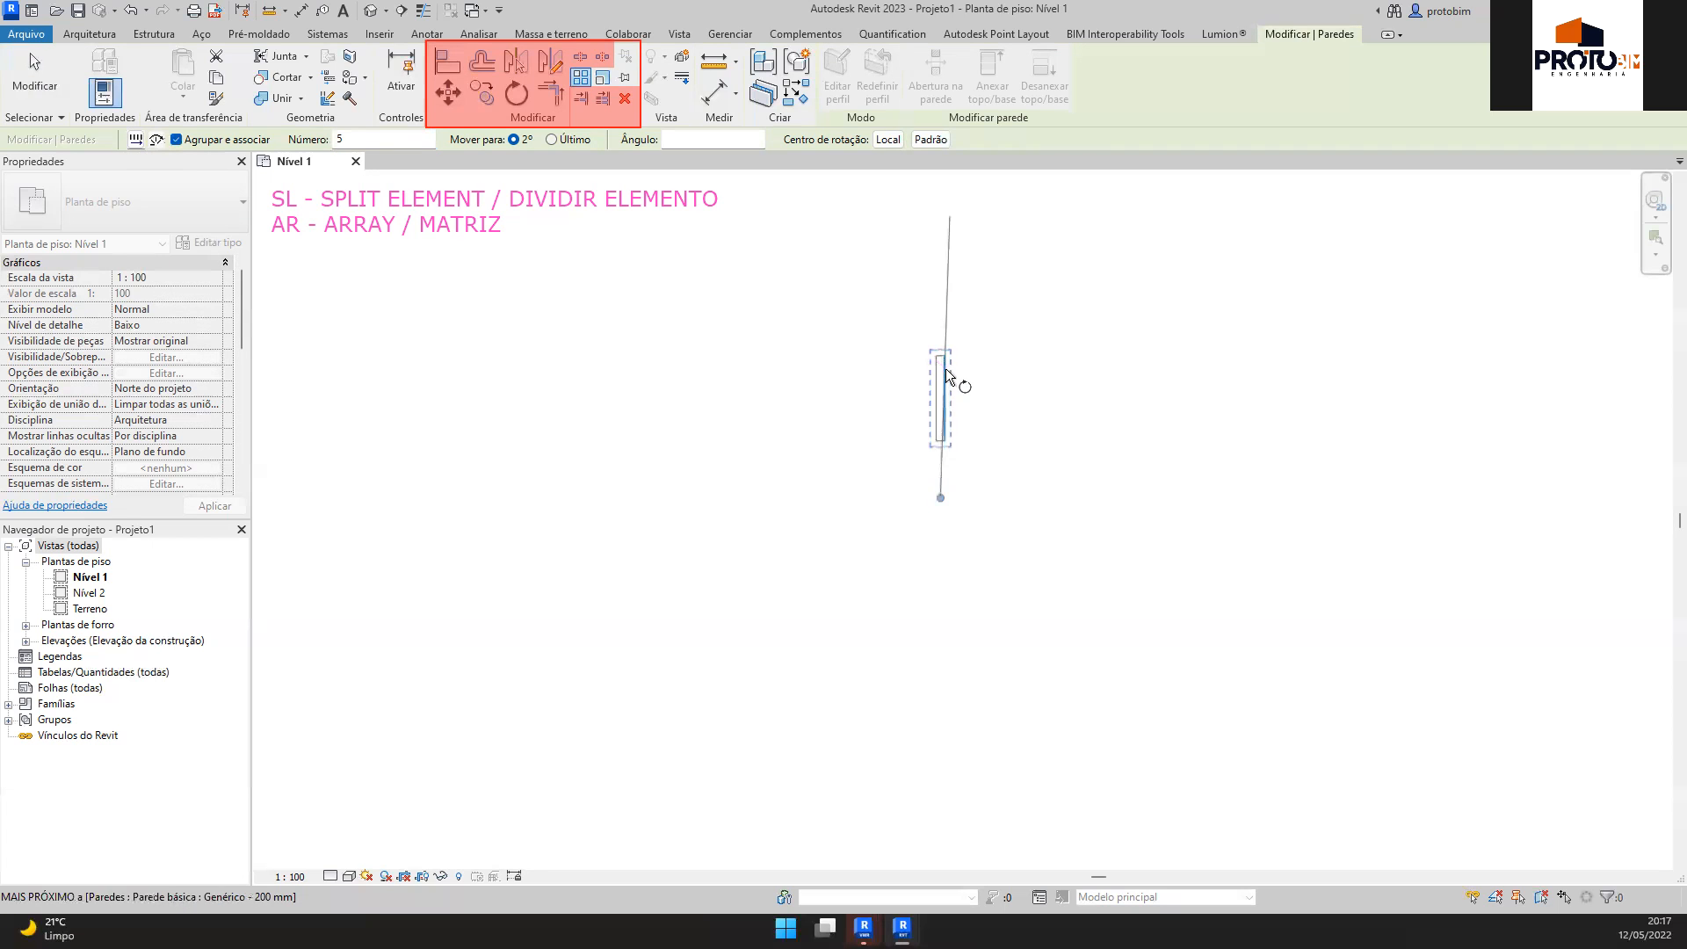
left_click(940, 294)
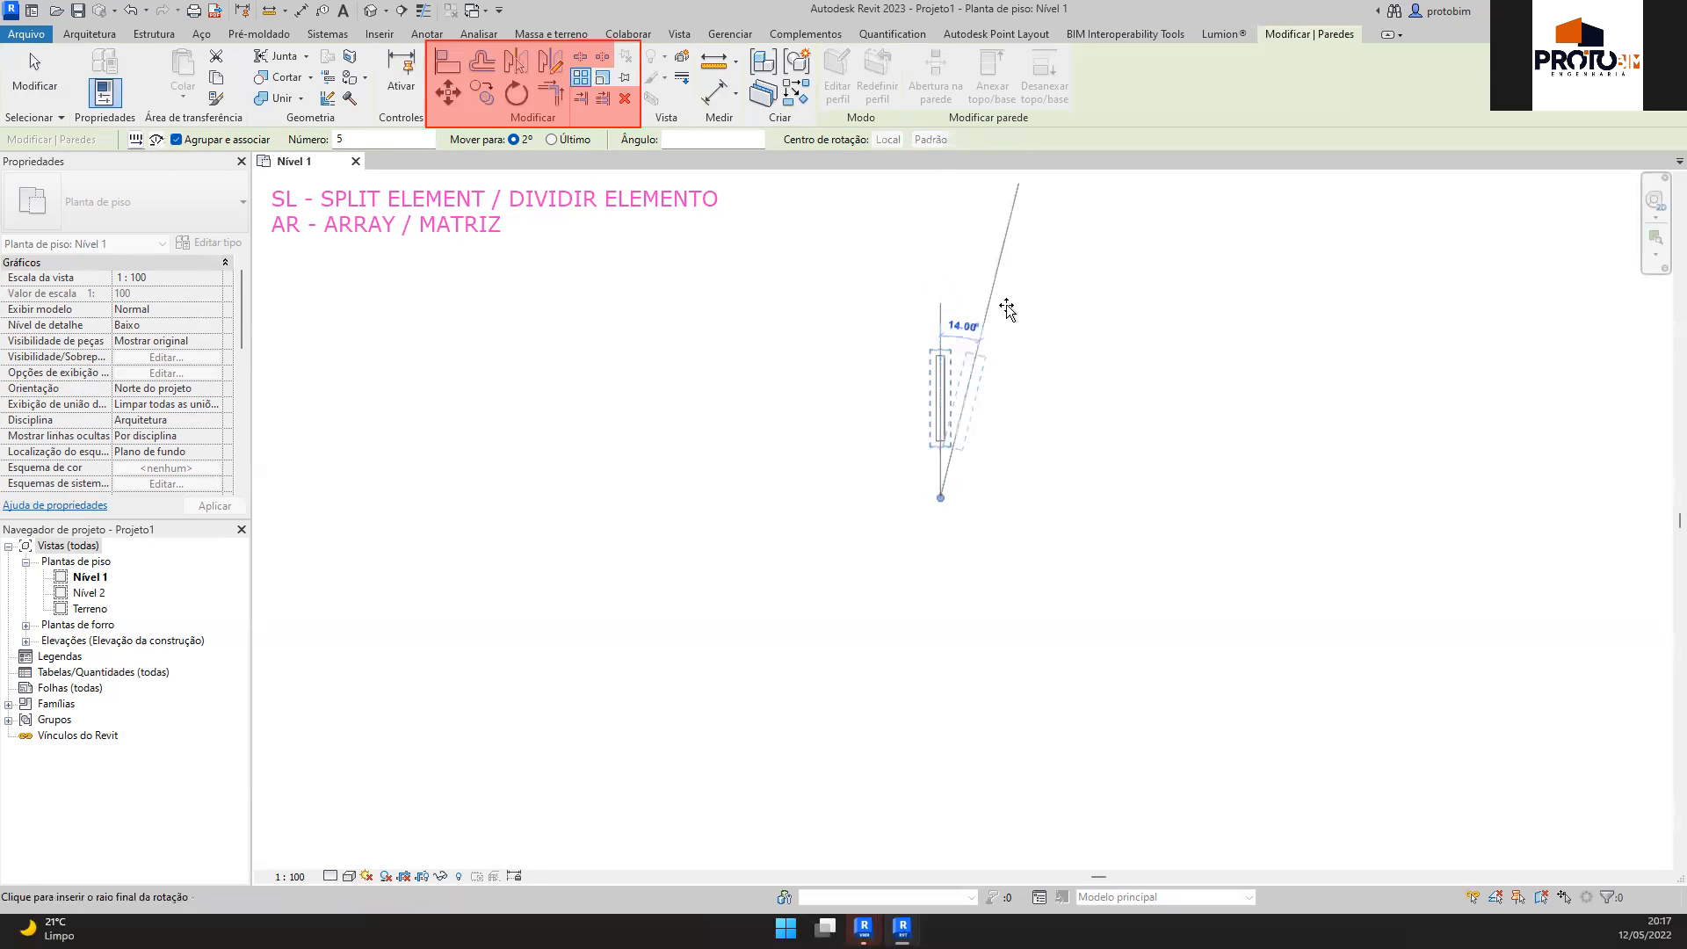
left_click(1012, 310)
scroll(1168, 663, "up", 2)
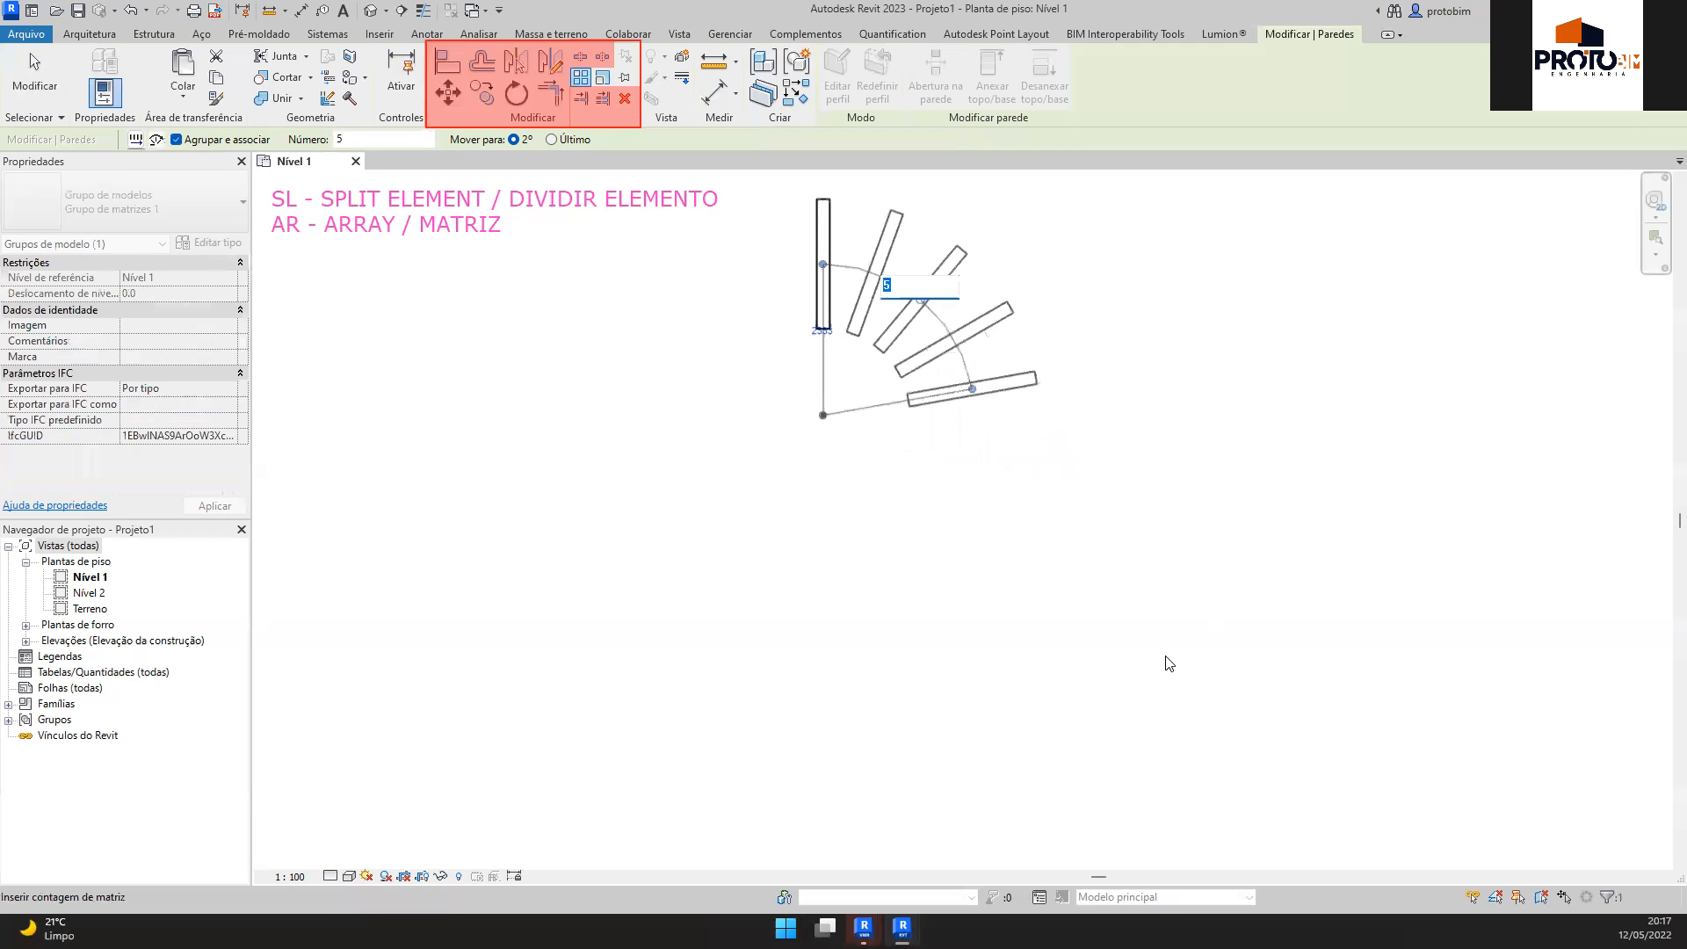
middle_click_drag(1046, 380, 1065, 427)
scroll(1009, 398, "down", 1)
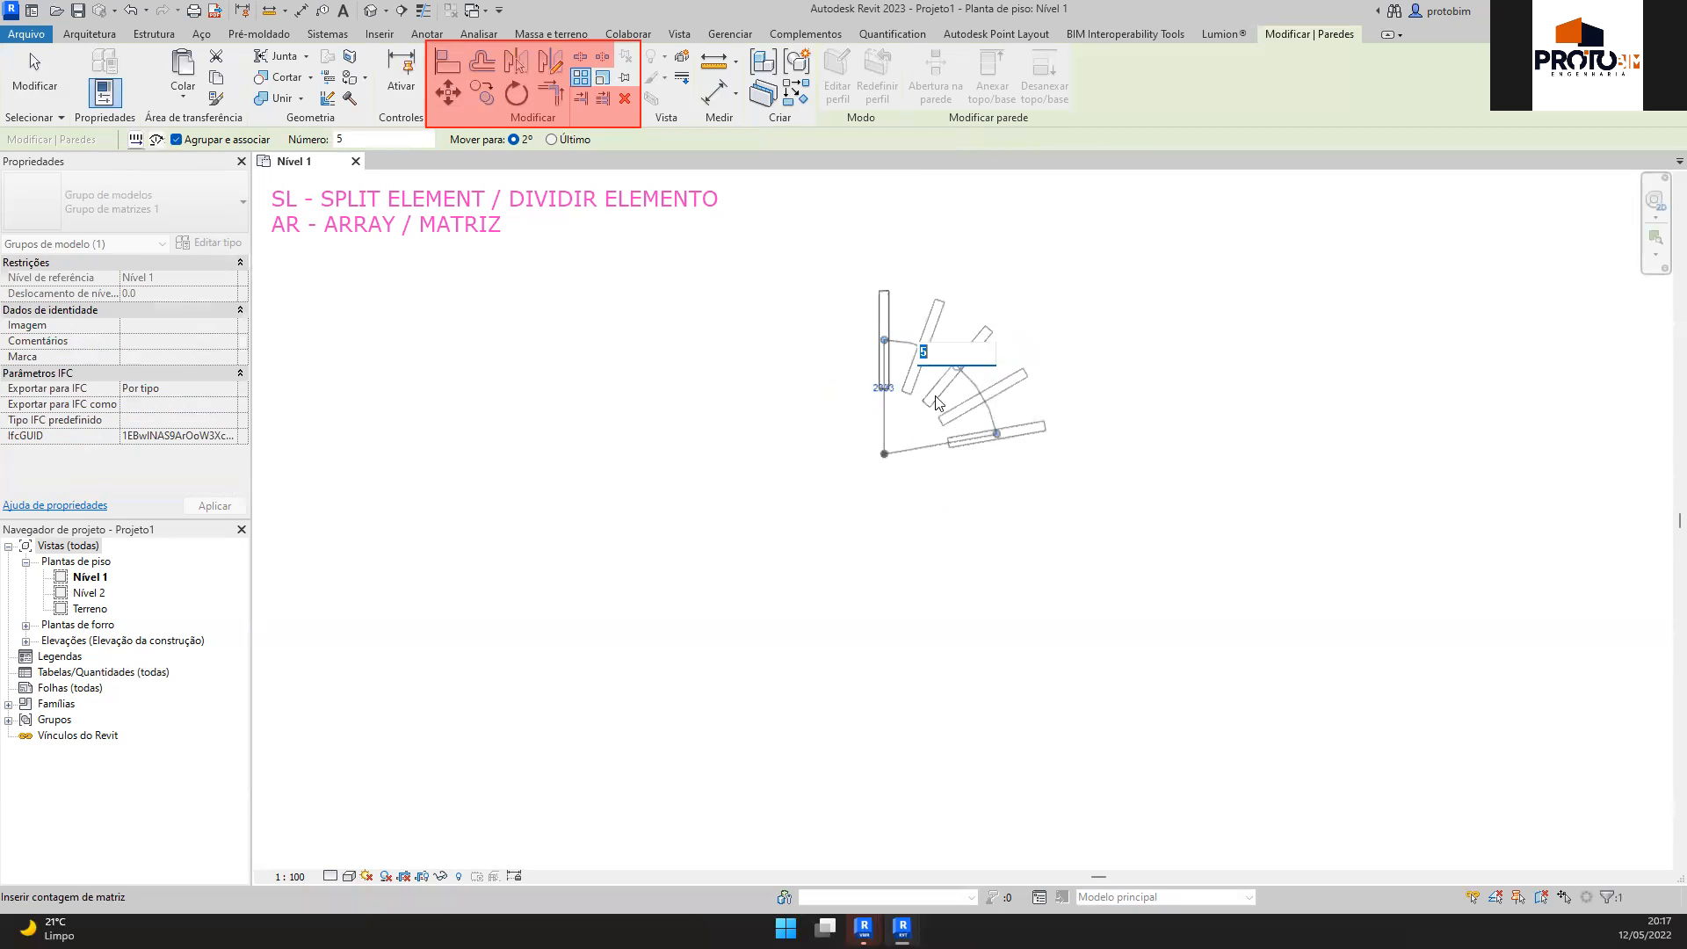
key("Return")
scroll(975, 281, "up", 1)
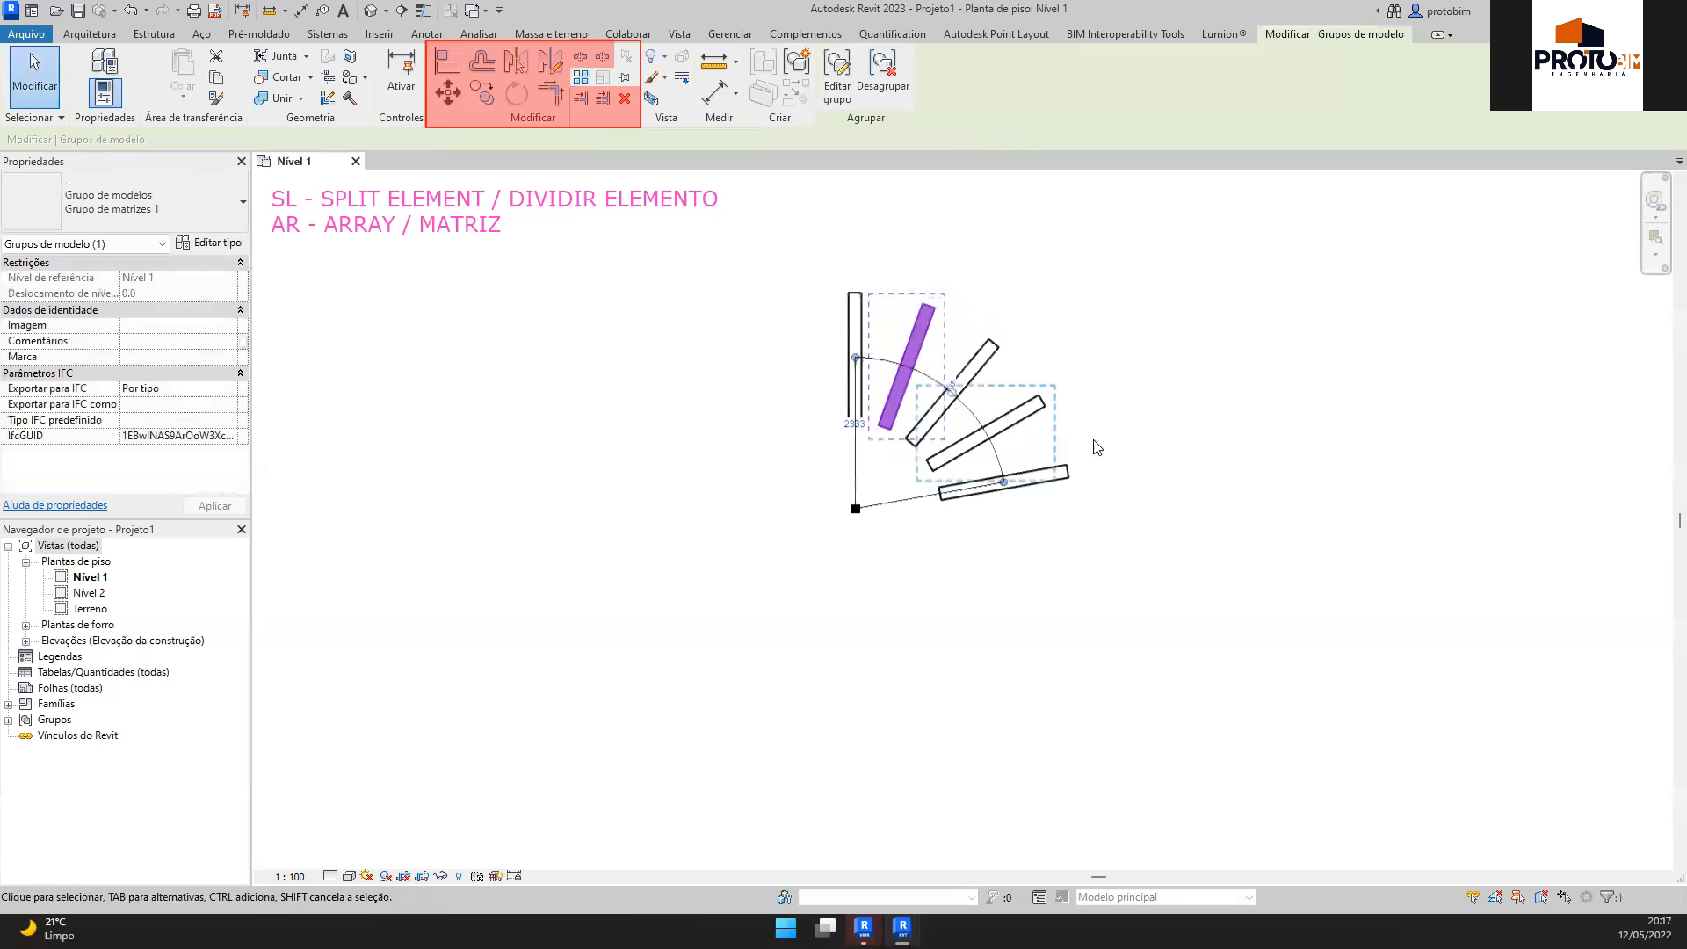
Extend the radial array's end clockwise to a sweep of about 328°, past the far side of the centre
left_click_drag(1003, 482, 775, 379)
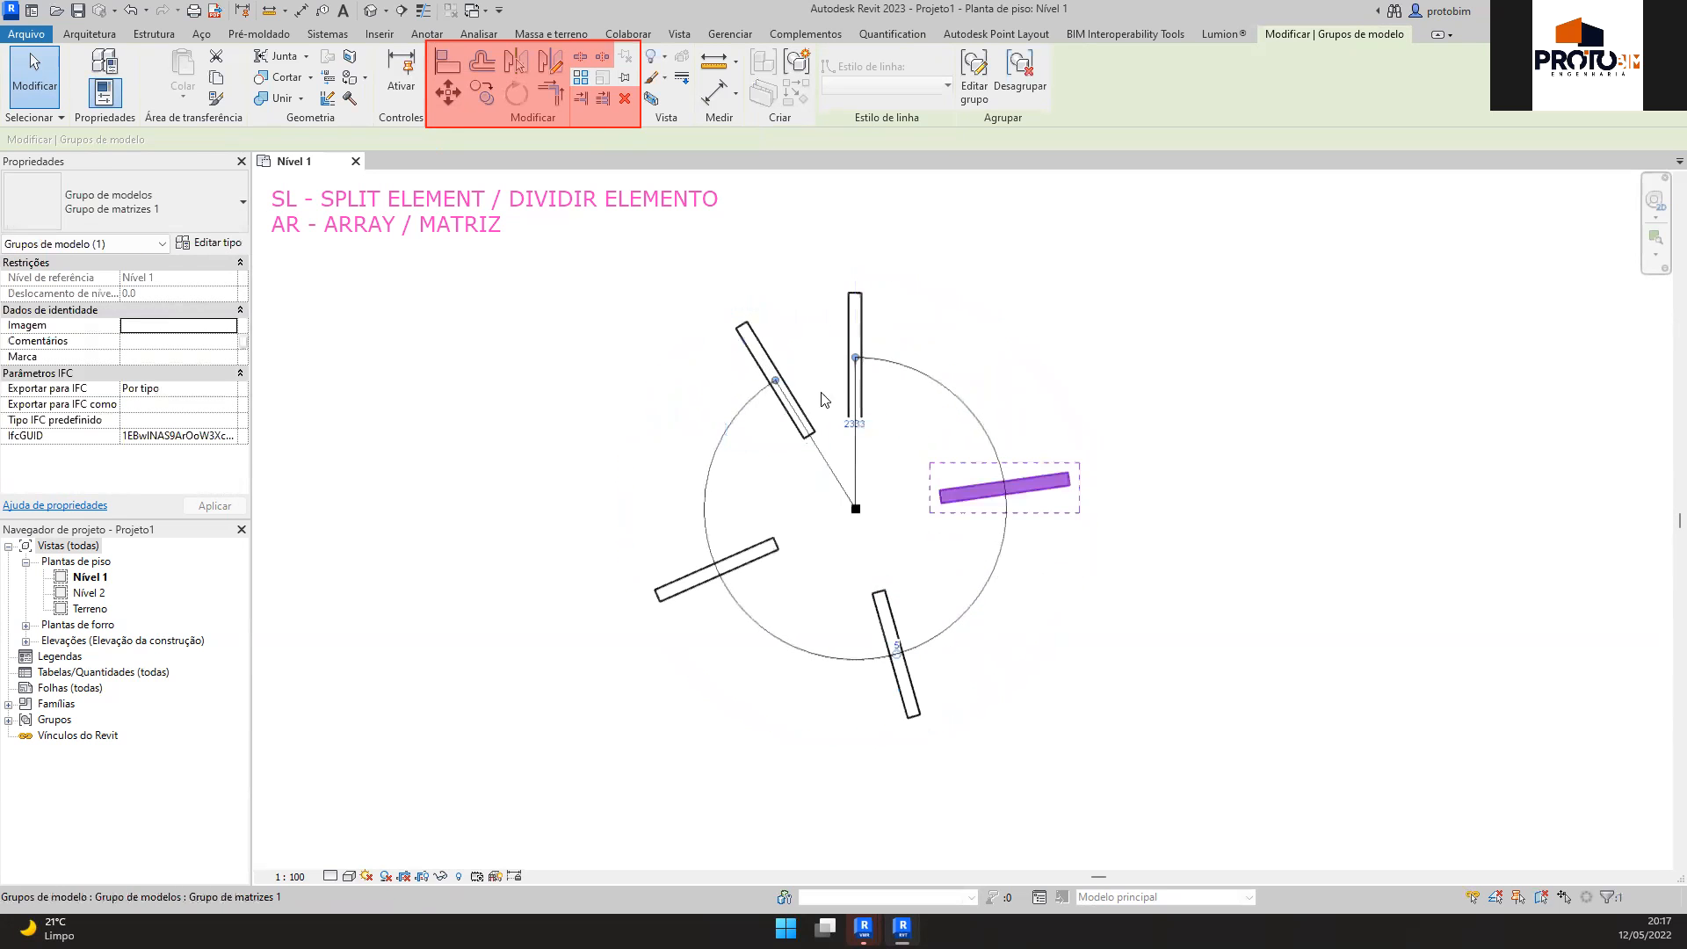
left_click(1079, 443)
Try to raise the radial array's member count to 6
left_click(975, 410)
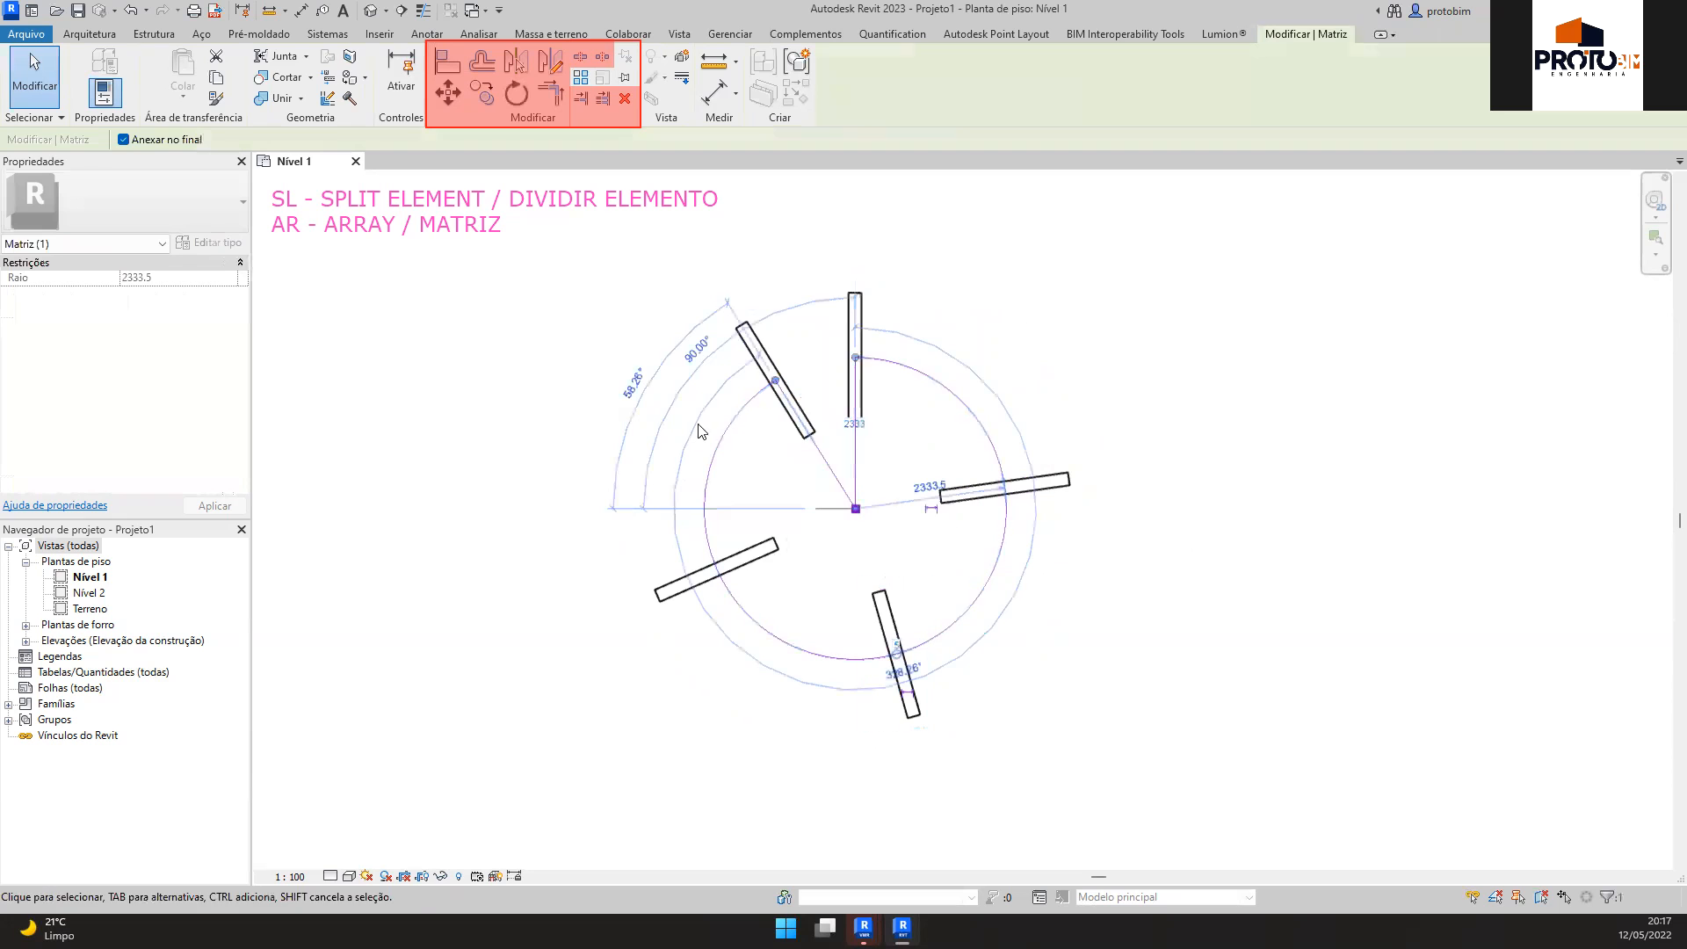
left_click(893, 643)
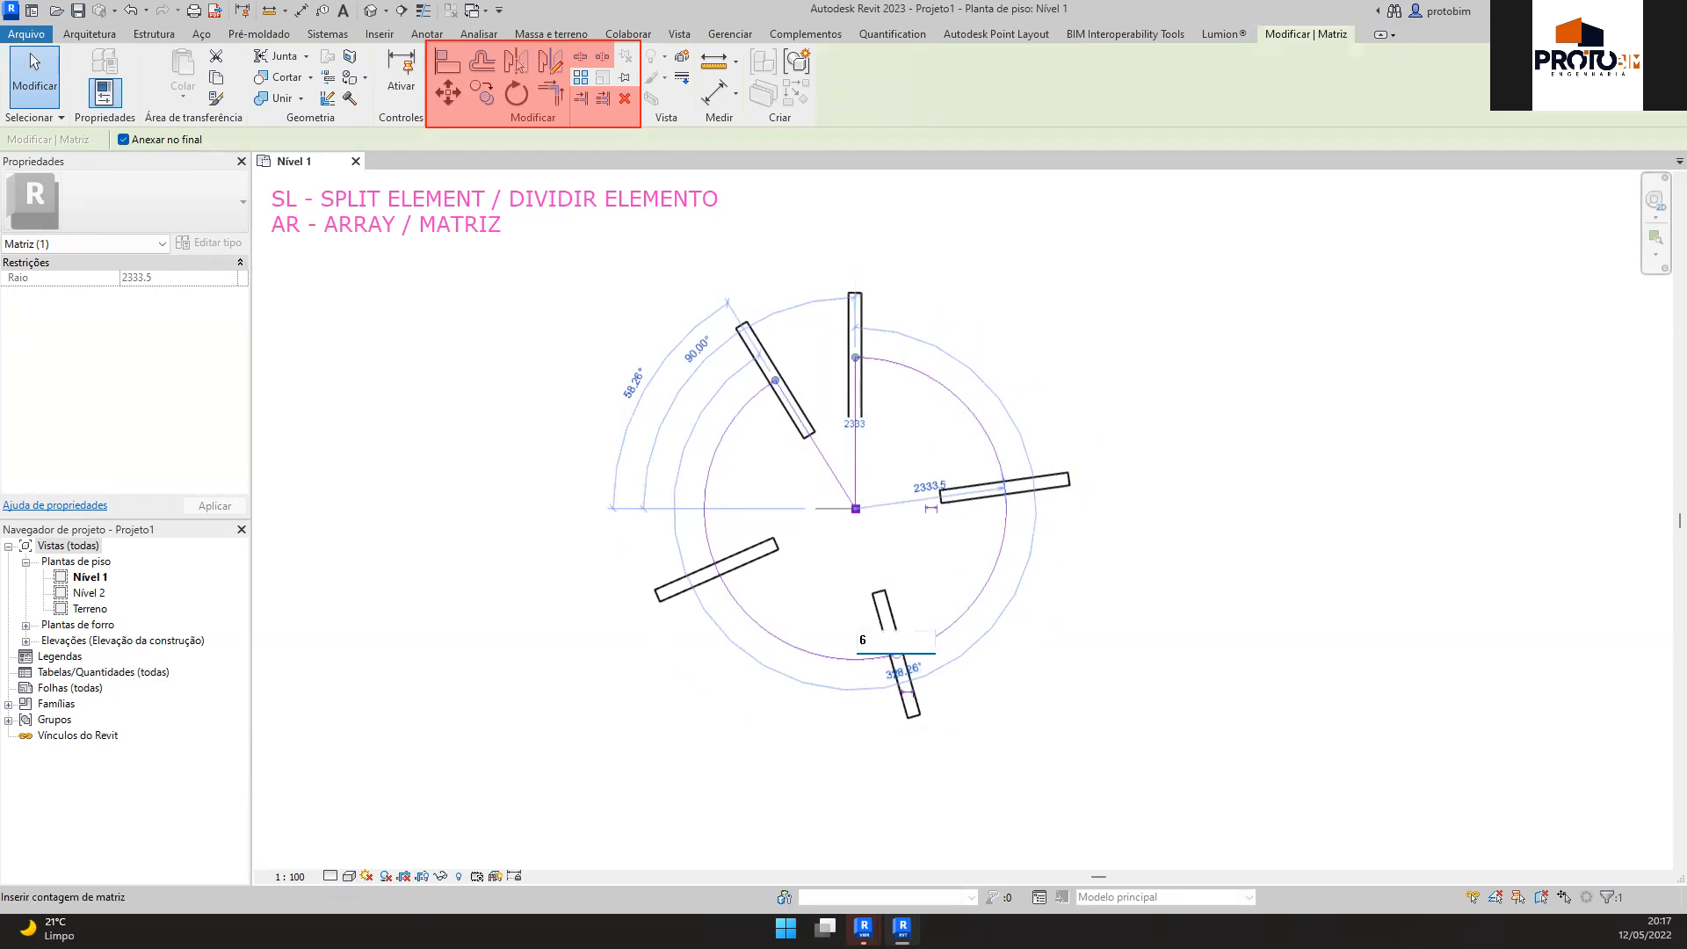
type("6")
key("Return")
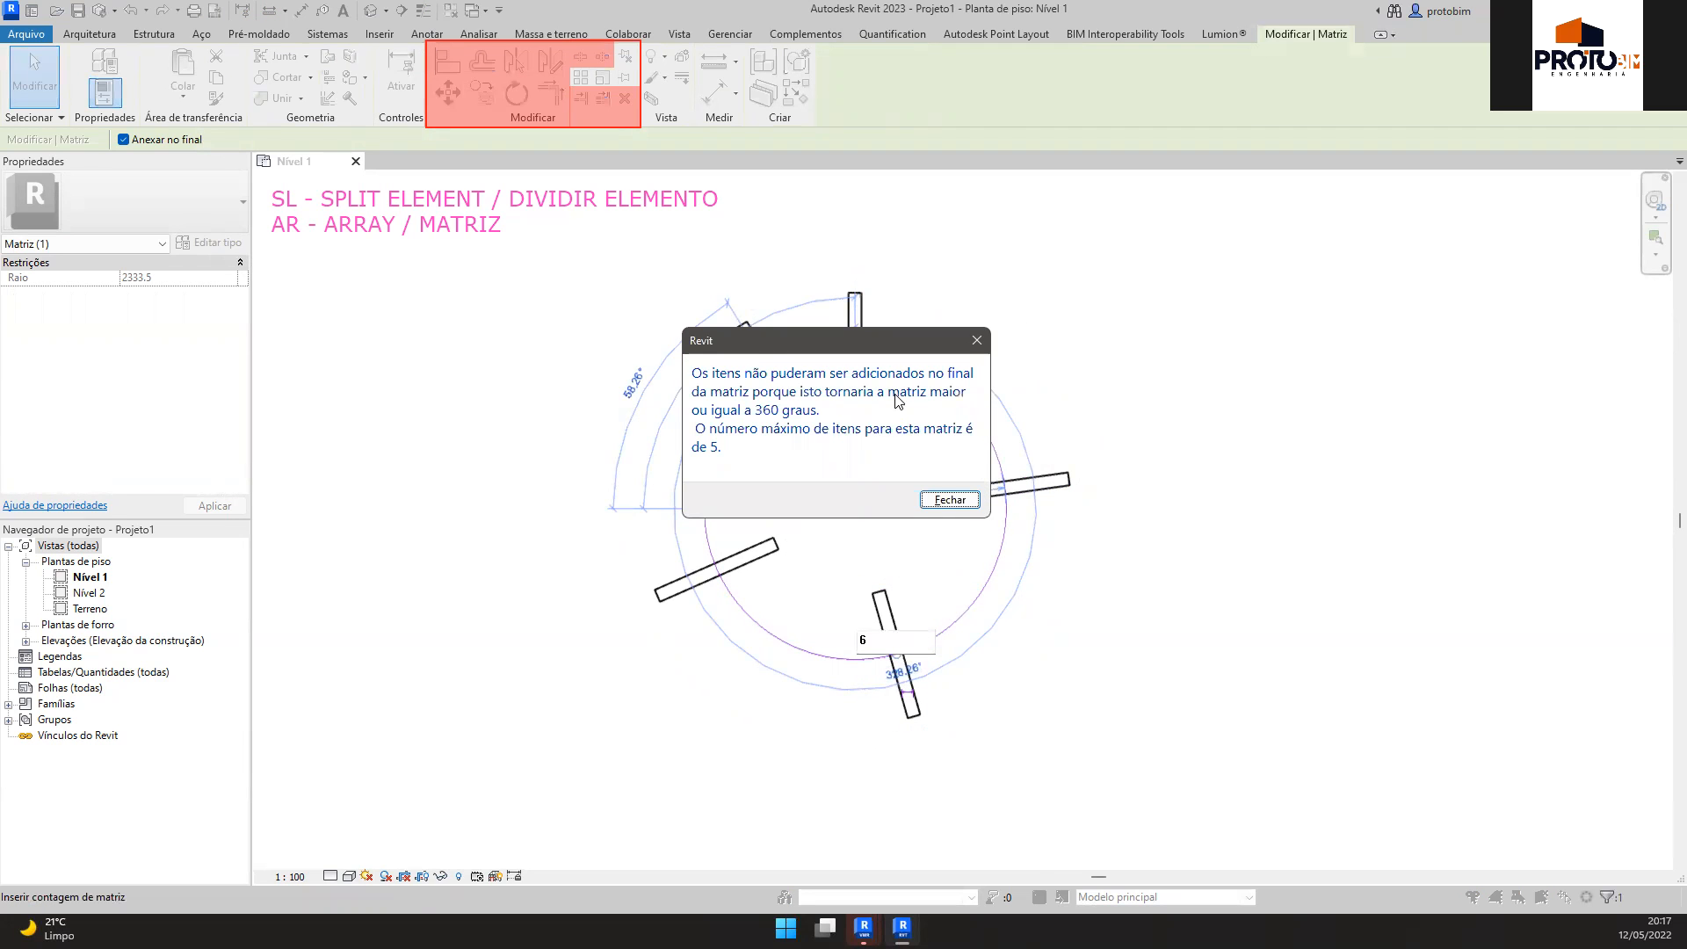
left_click(950, 499)
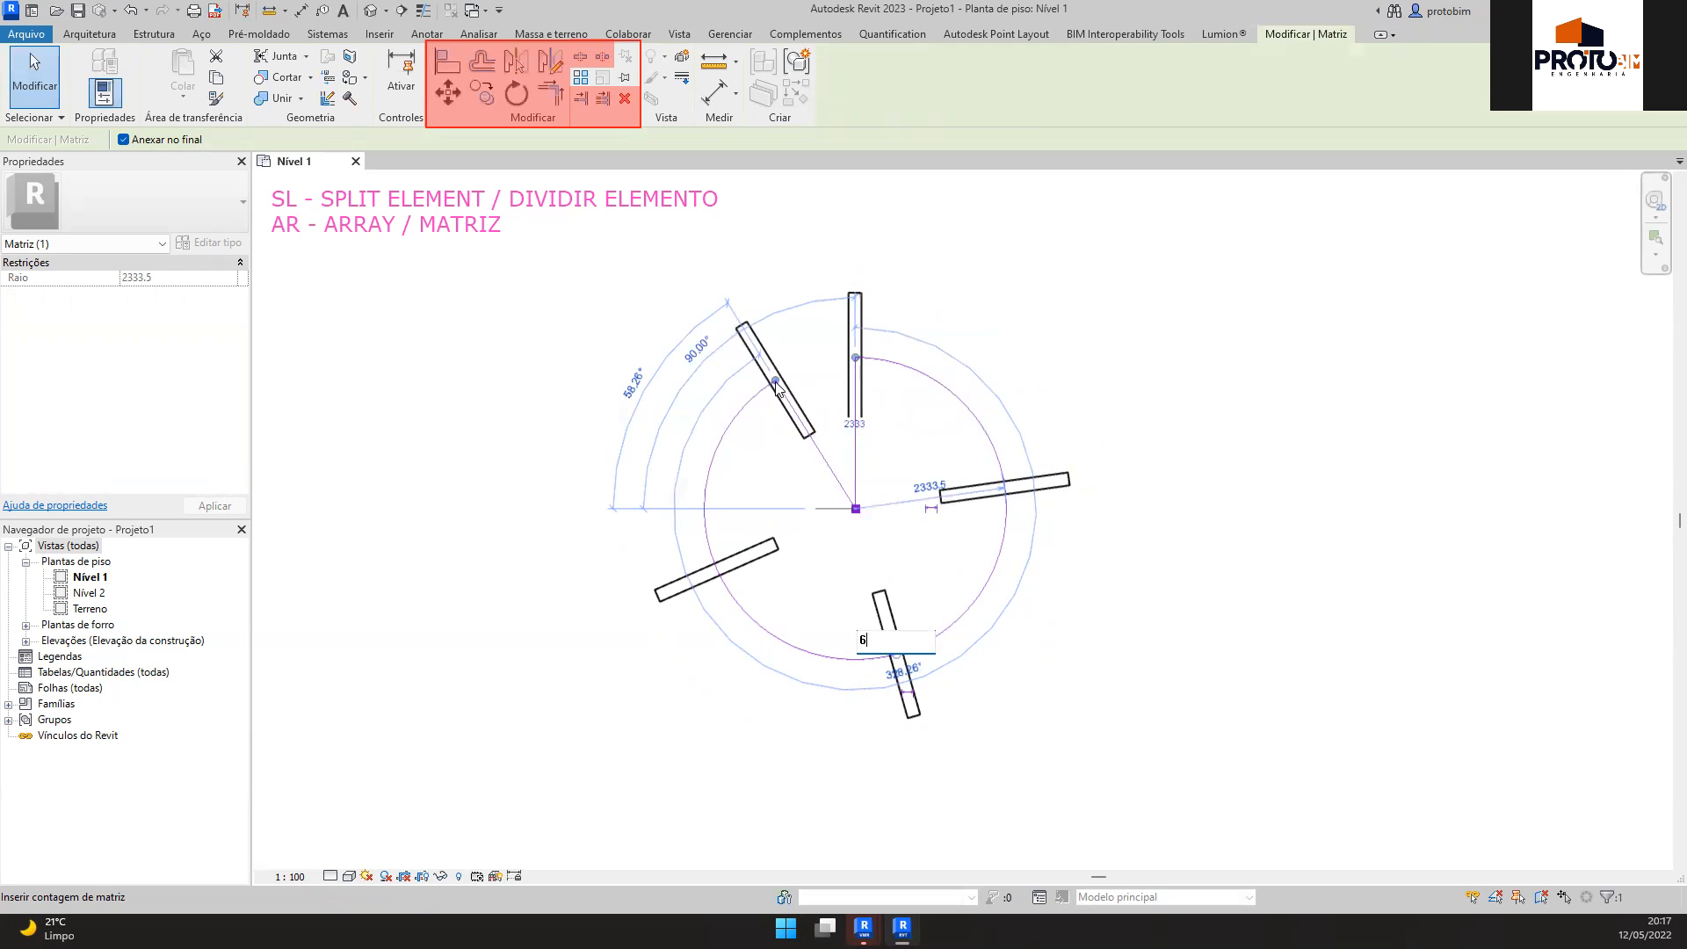
left_click(776, 382)
key("Escape")
left_click(1098, 358)
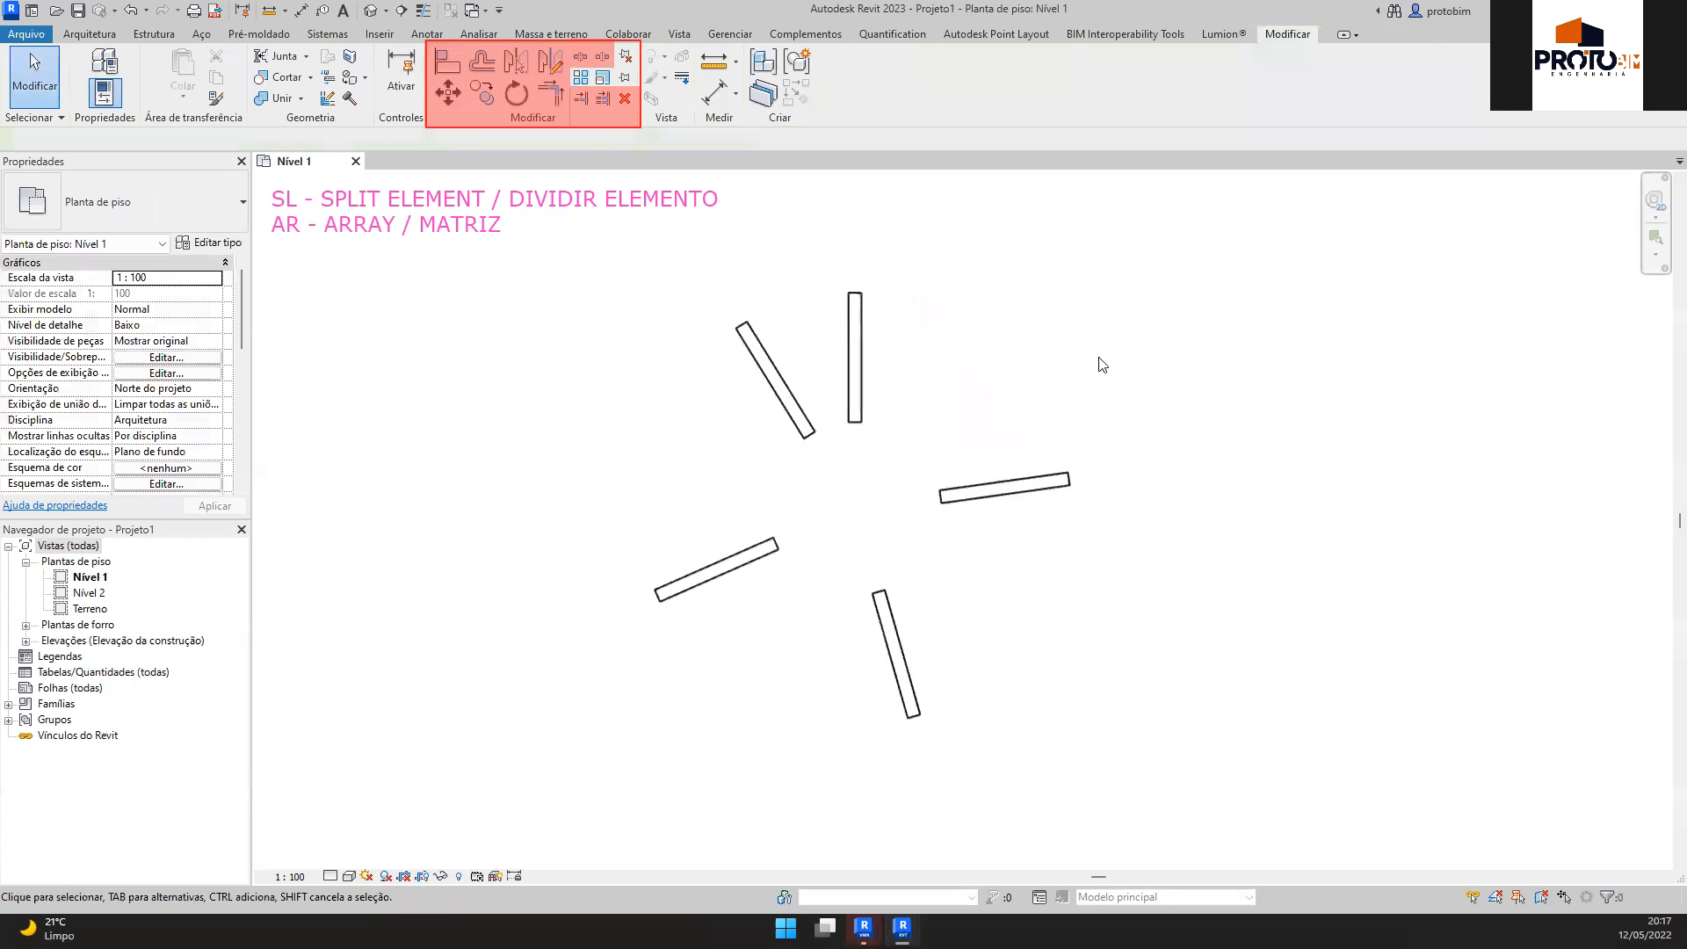
Pull the radial array's end back to a sweep of about 270°, with the last wall horizontal
left_click(768, 384)
left_click(744, 406)
left_click_drag(776, 382, 685, 516)
left_click(1205, 525)
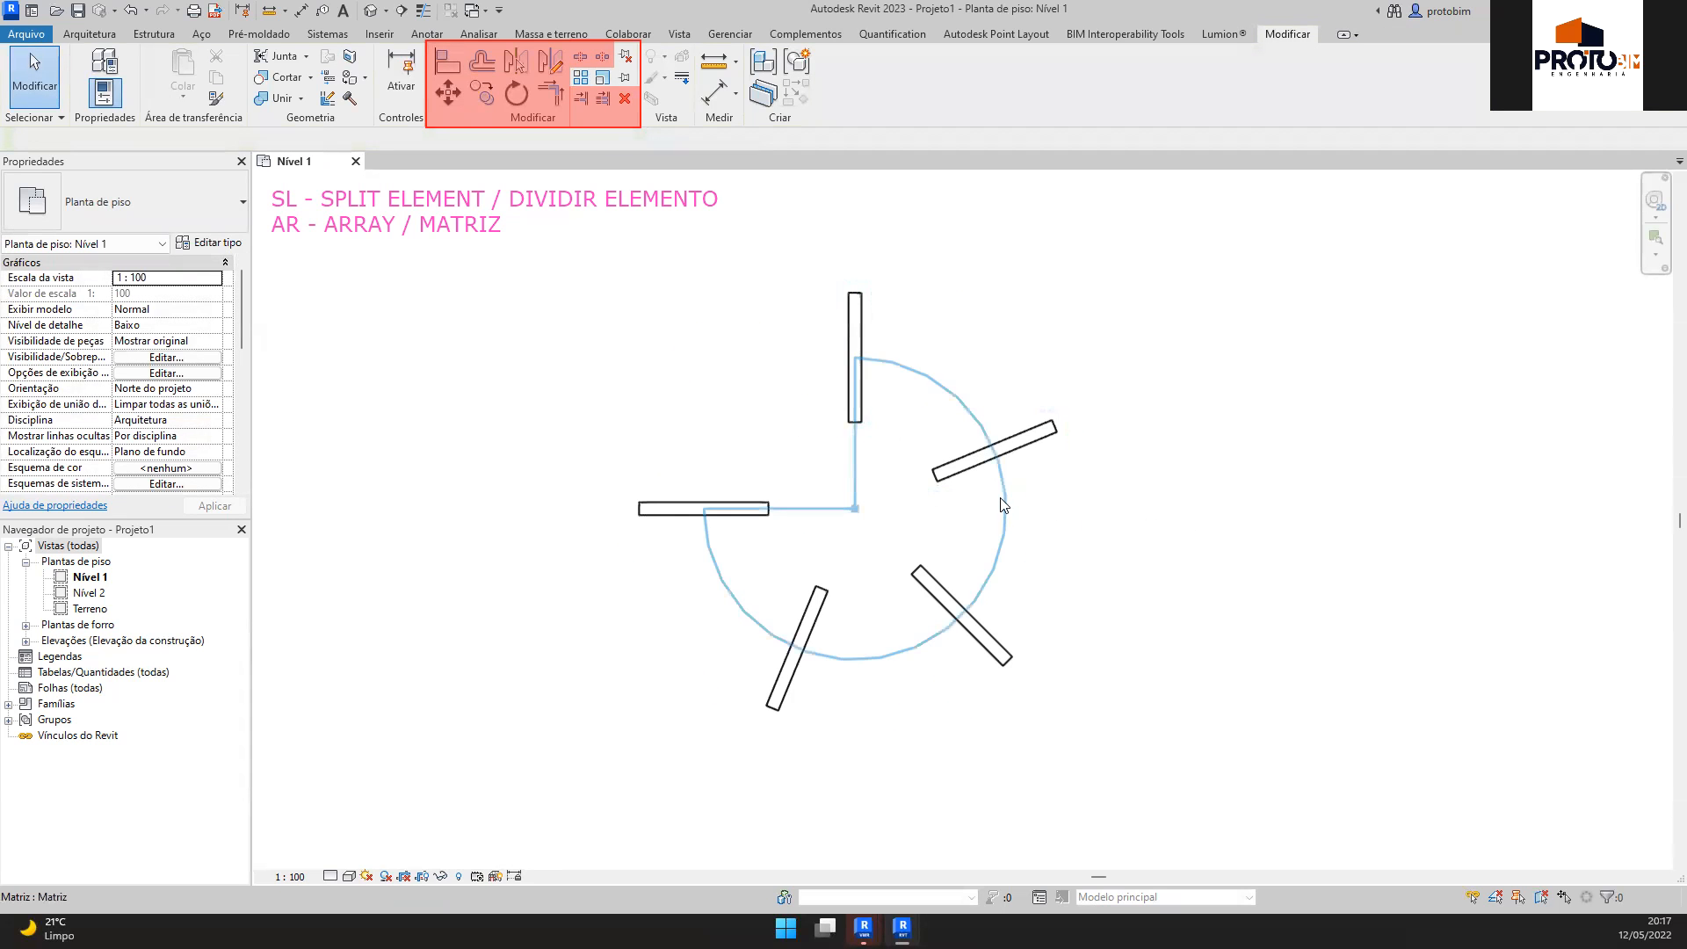
Set the angle between the radial array's first wall and the horizontal reference to 110°
left_click(1003, 505)
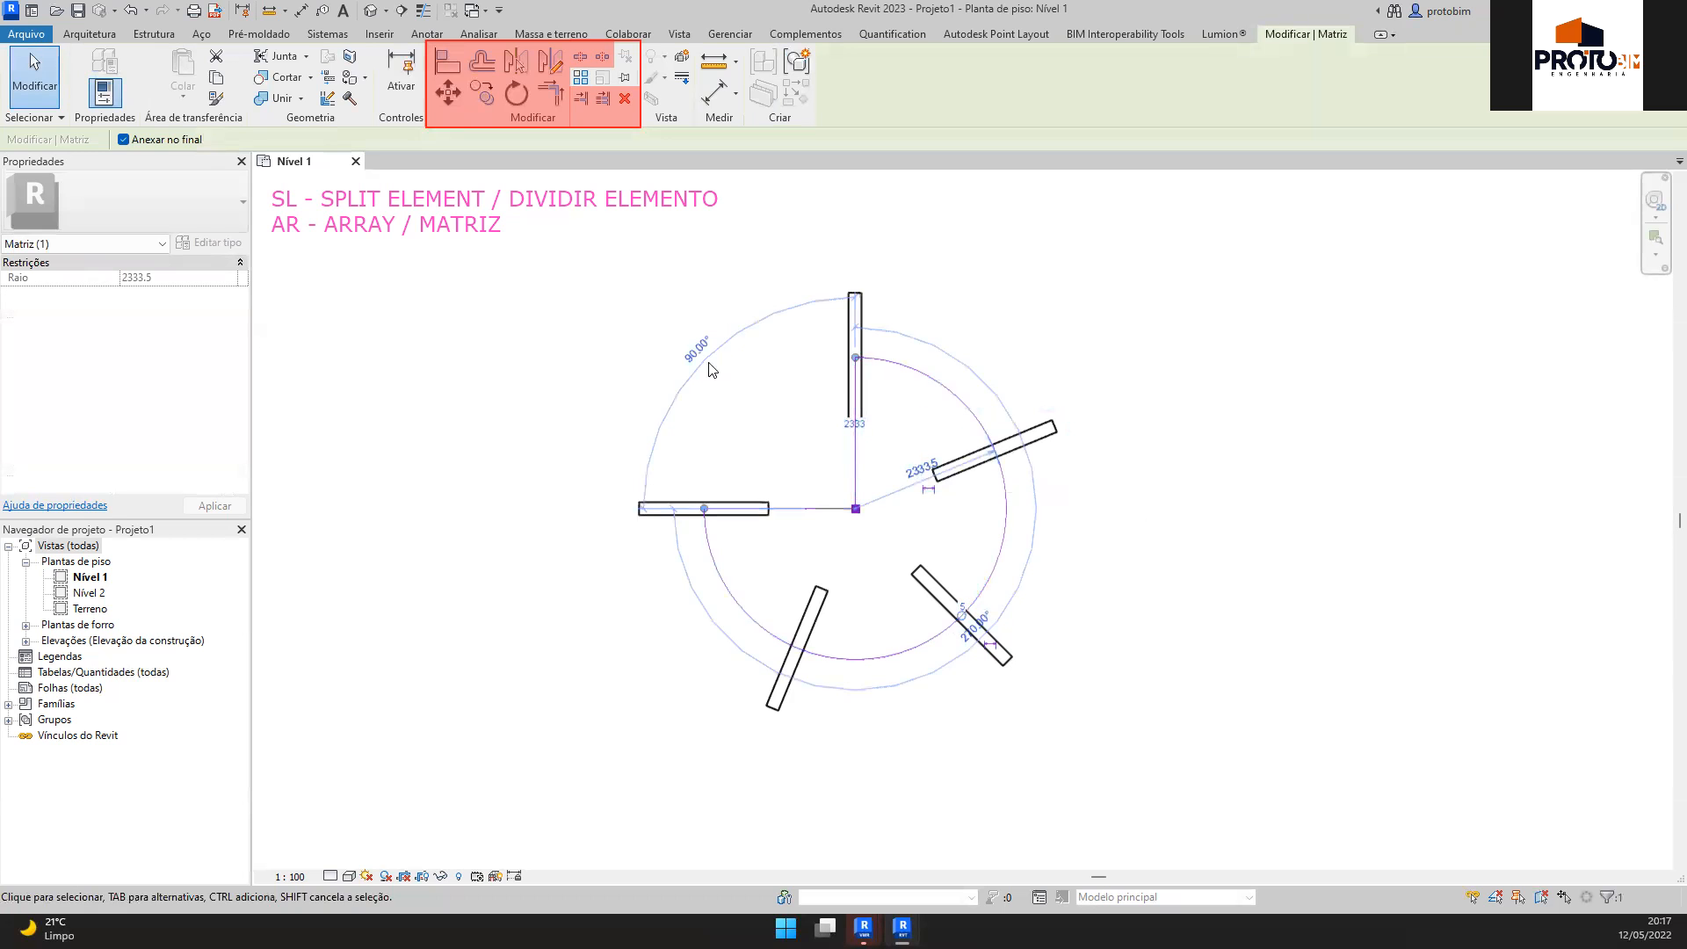
key("Escape")
left_click(705, 510)
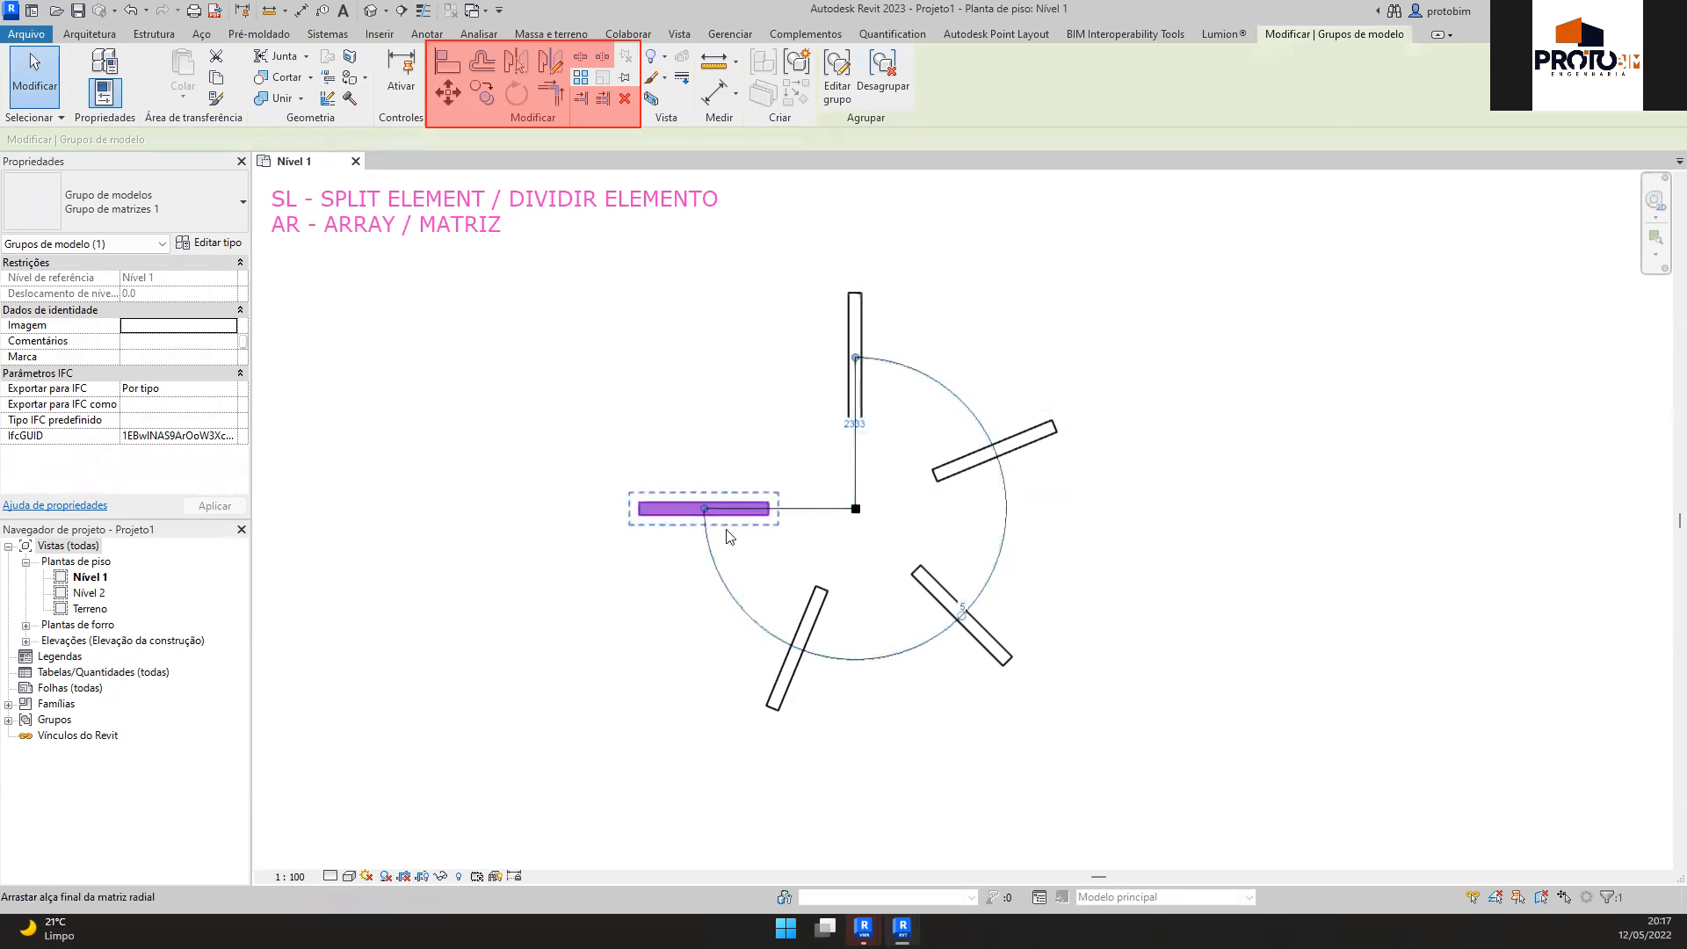
left_click(725, 592)
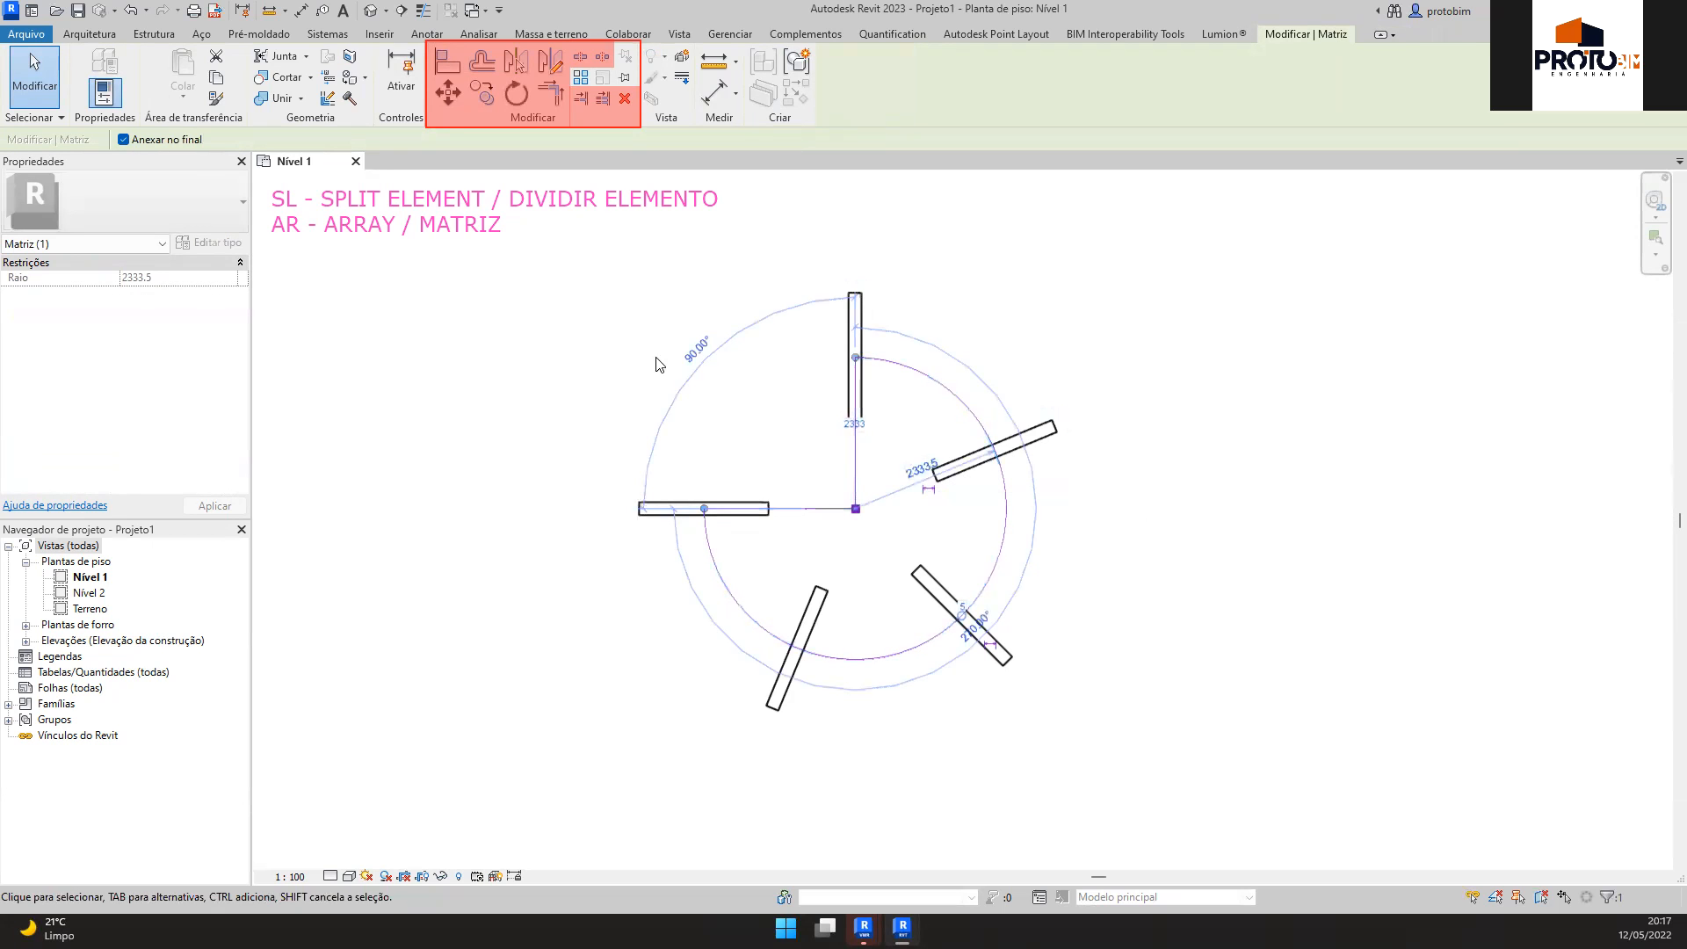
left_click(976, 627)
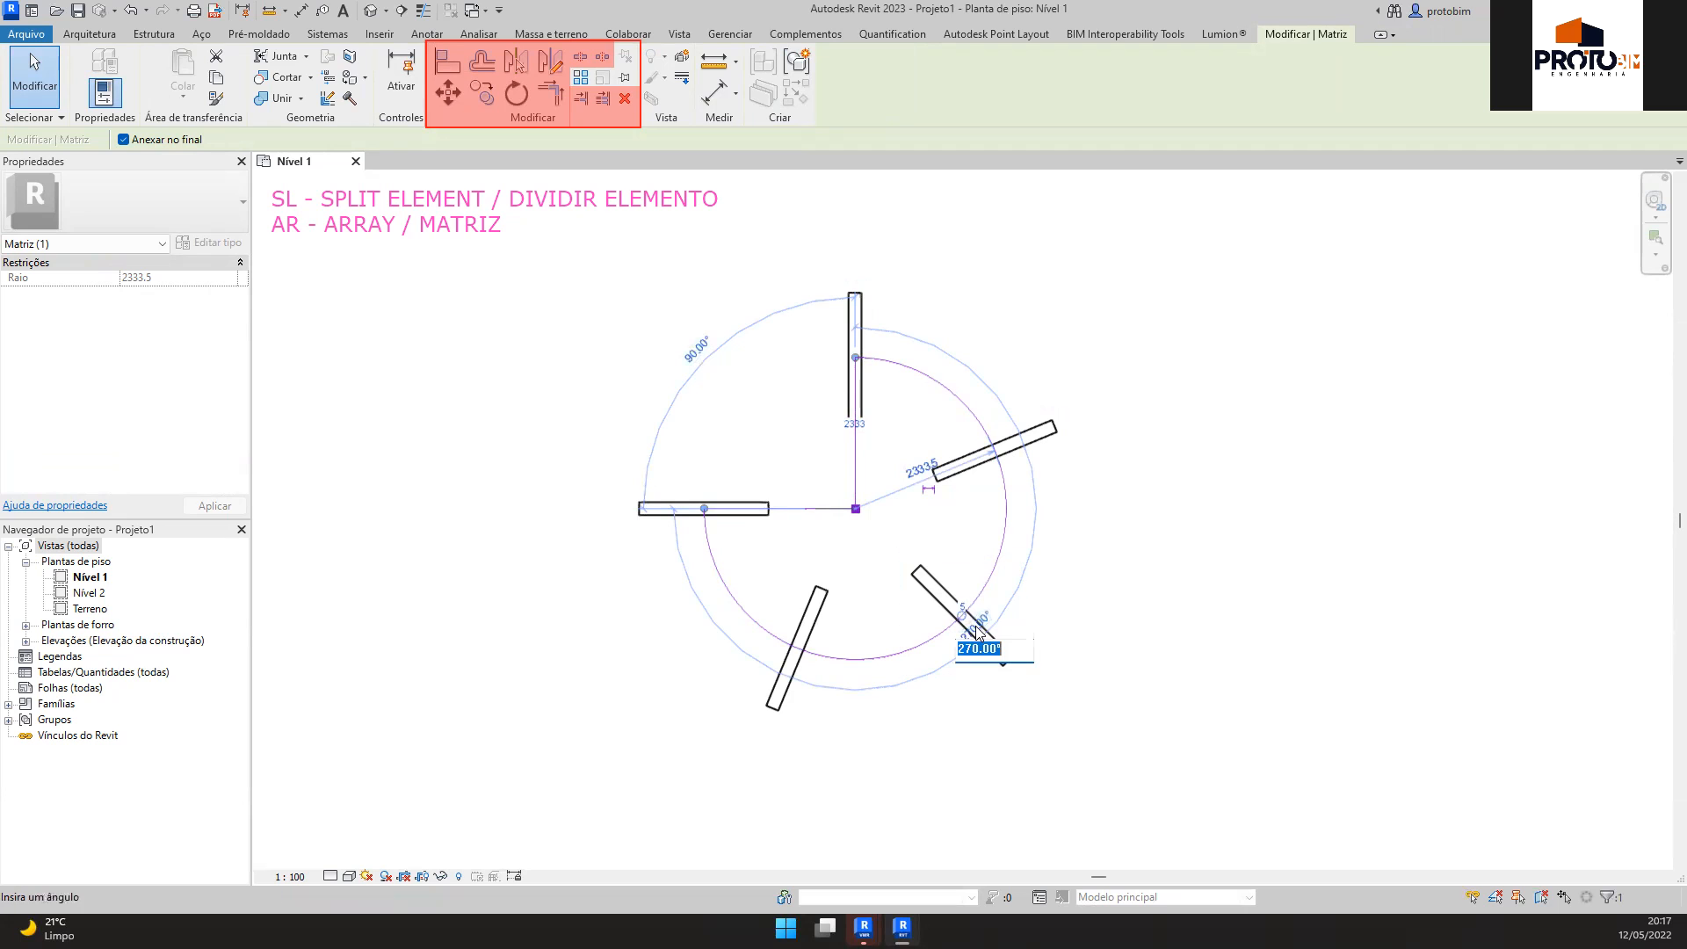
type("110")
key("Return")
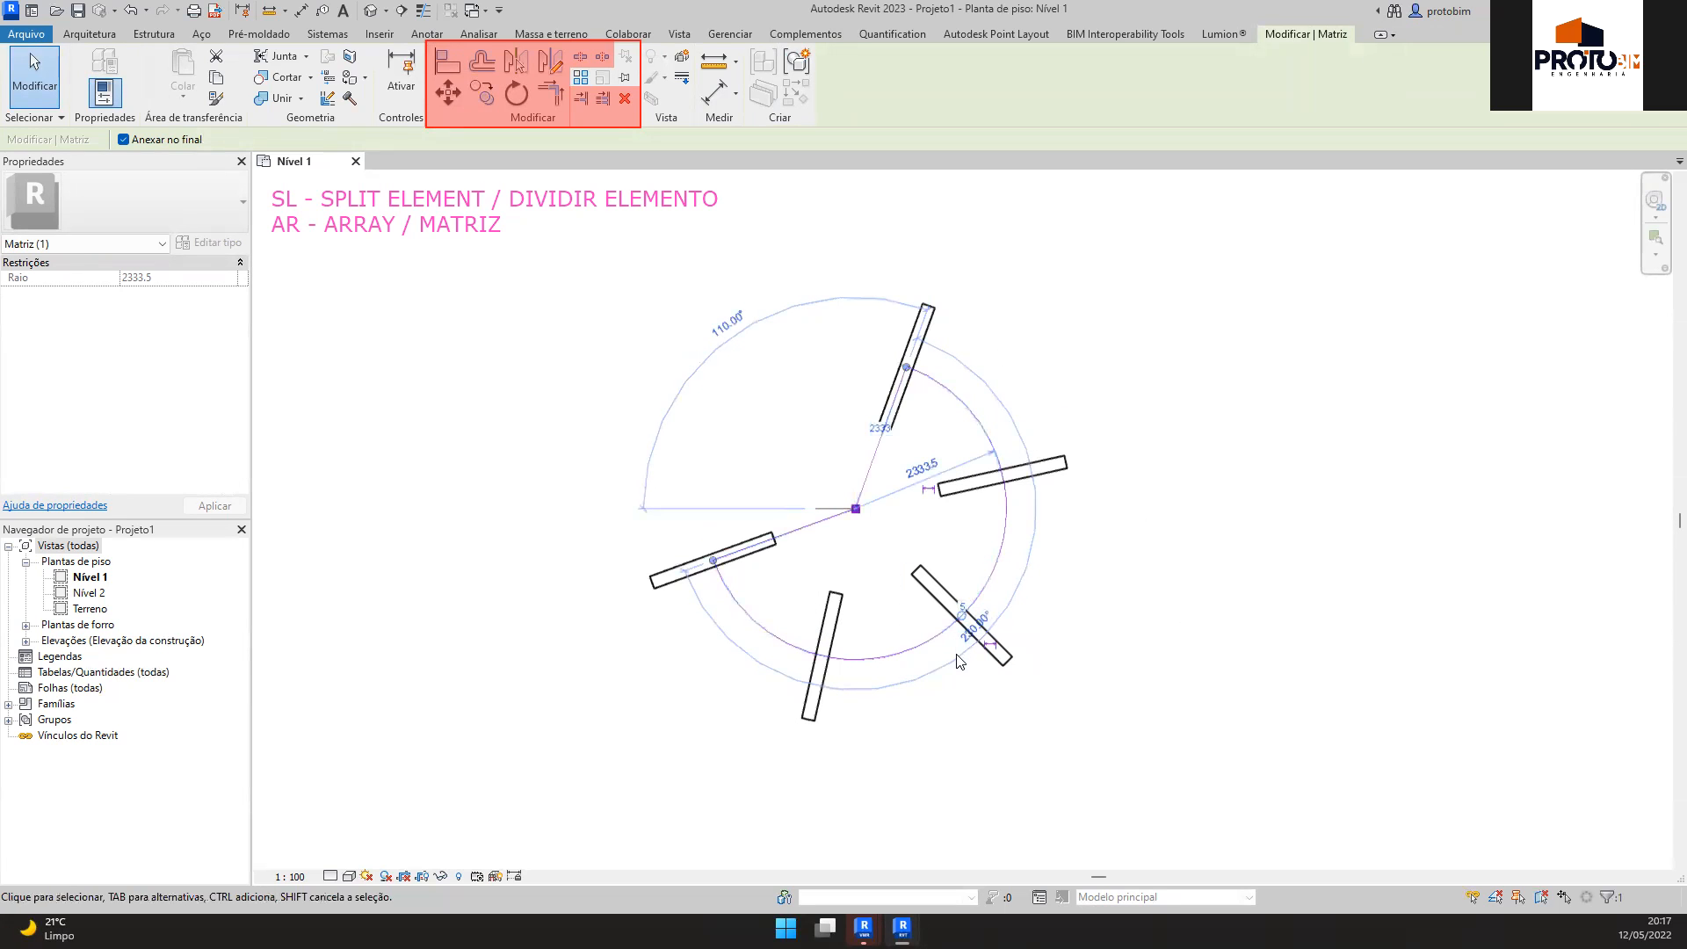
Adjust the radial array's radius to about 2300 mm and try to set its member count to 12
left_click_drag(961, 615, 959, 613)
scroll(953, 615, "up", 2)
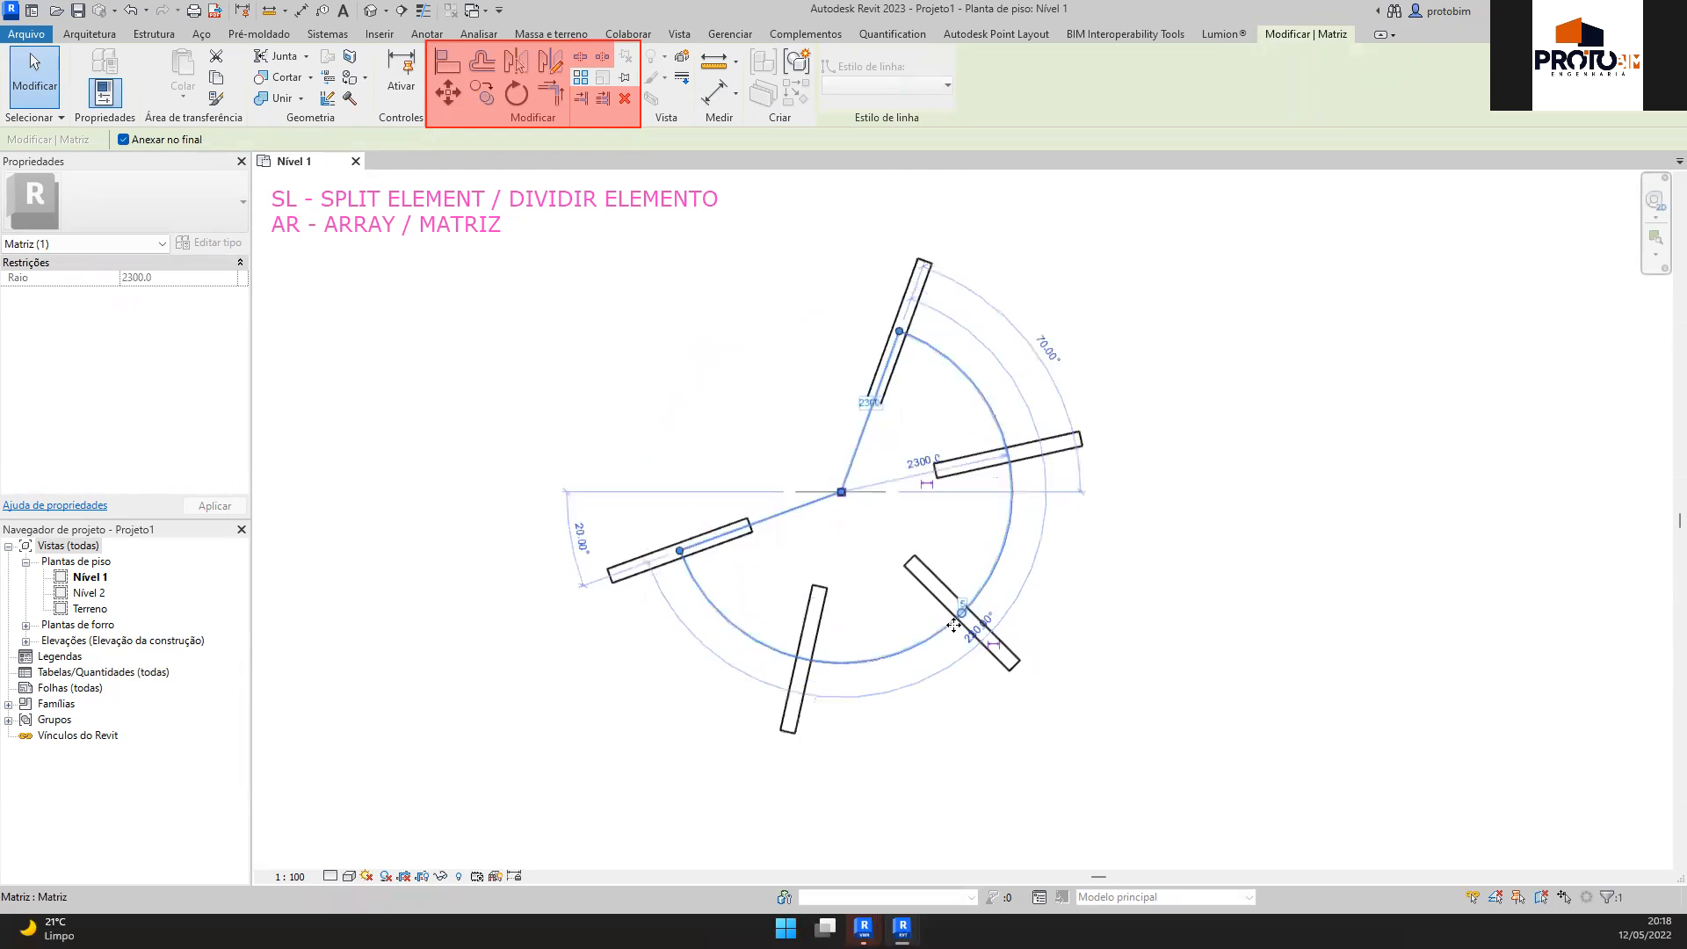
left_click(967, 597)
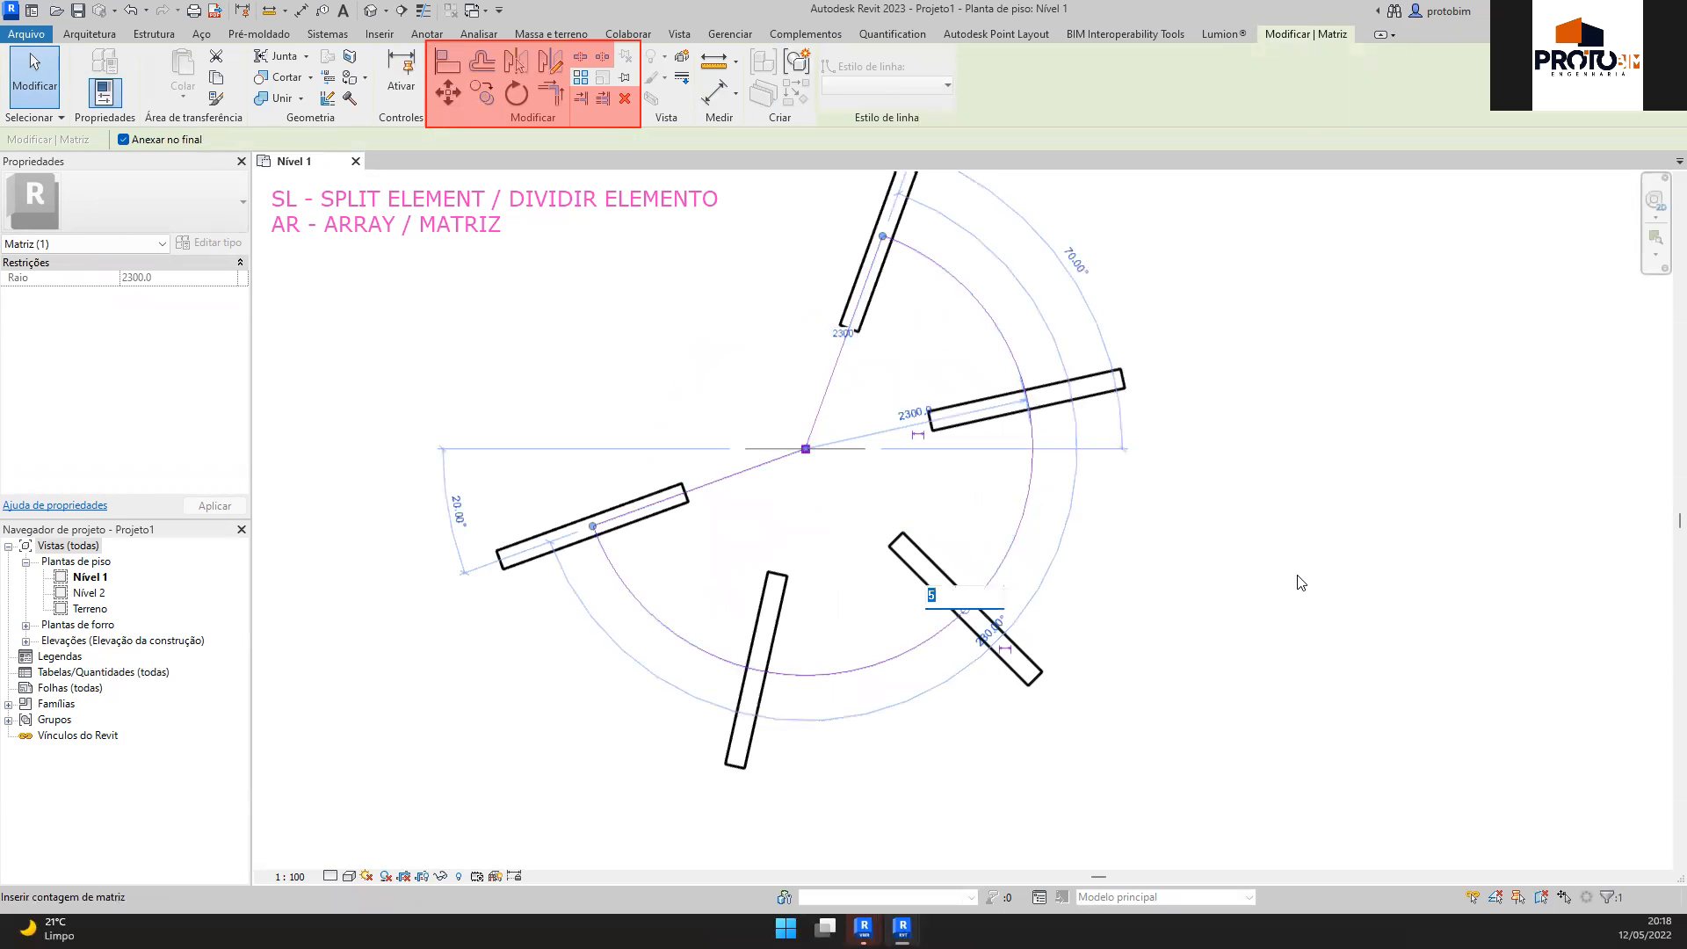
type("12")
key("Return")
key("Escape")
left_click(993, 626)
scroll(1054, 624, "down", 2)
key("Escape")
Draw a vertical wall about 2000 mm long to the right of the radial array
key("w")
key("a")
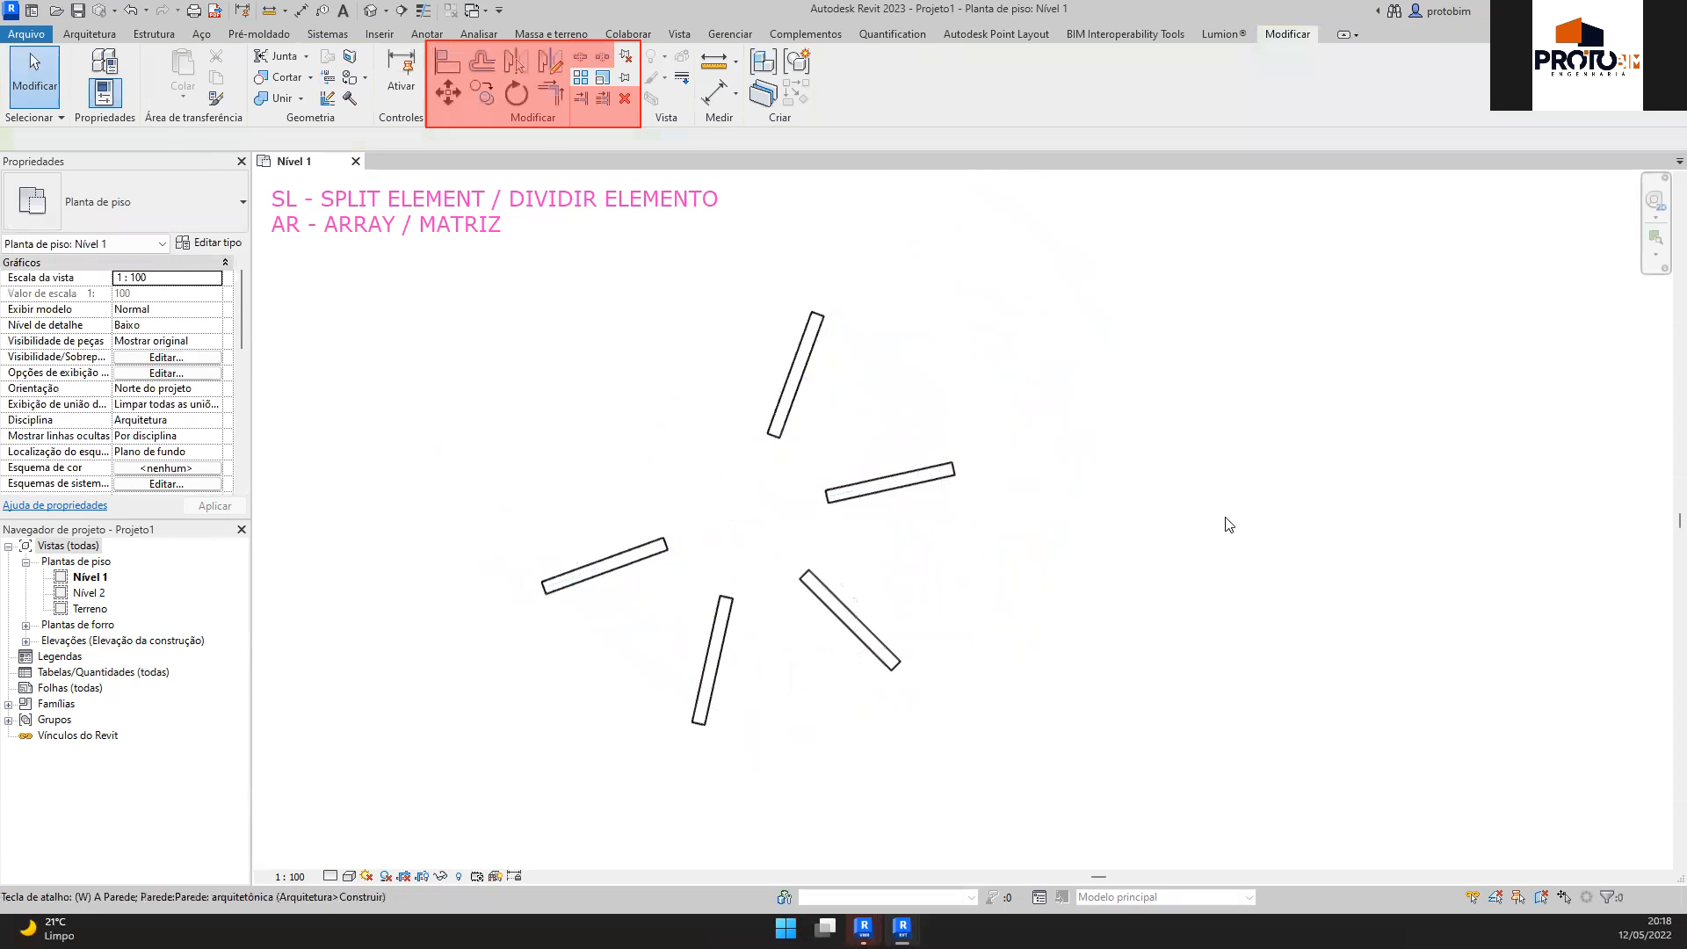
left_click(1199, 312)
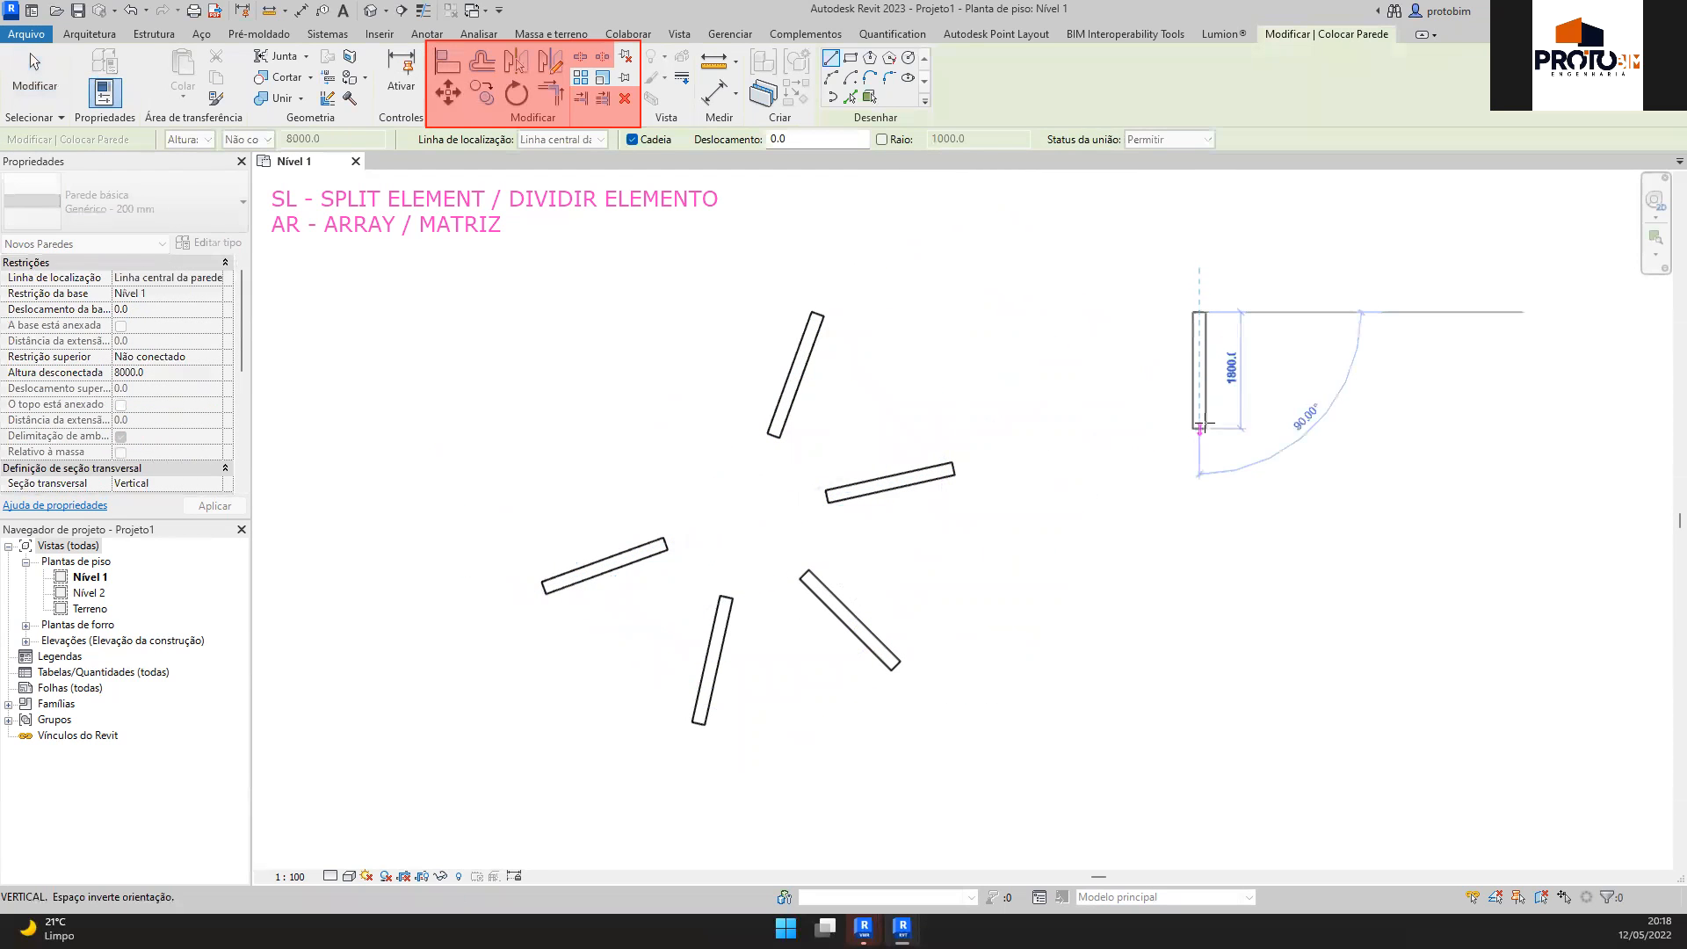
left_click(1199, 441)
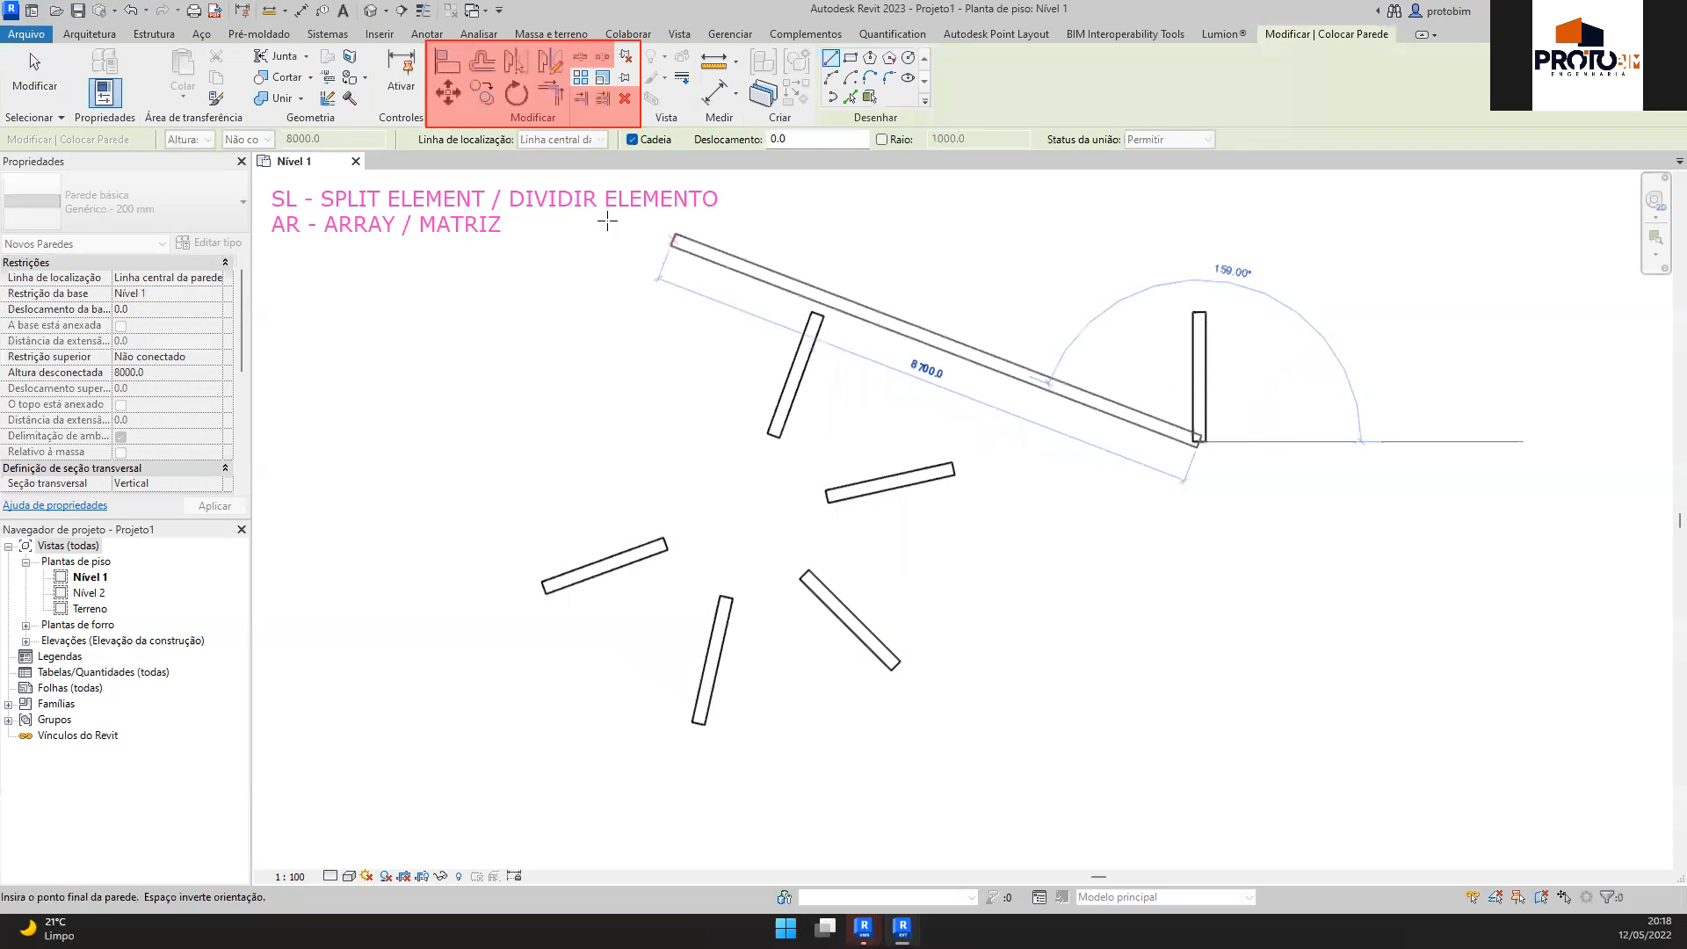
key("Escape")
key("Escape")
Array the new wall radially through a half circle with 3 grouped members, spacing to the last, rotation centre below the wall
left_click(1198, 378)
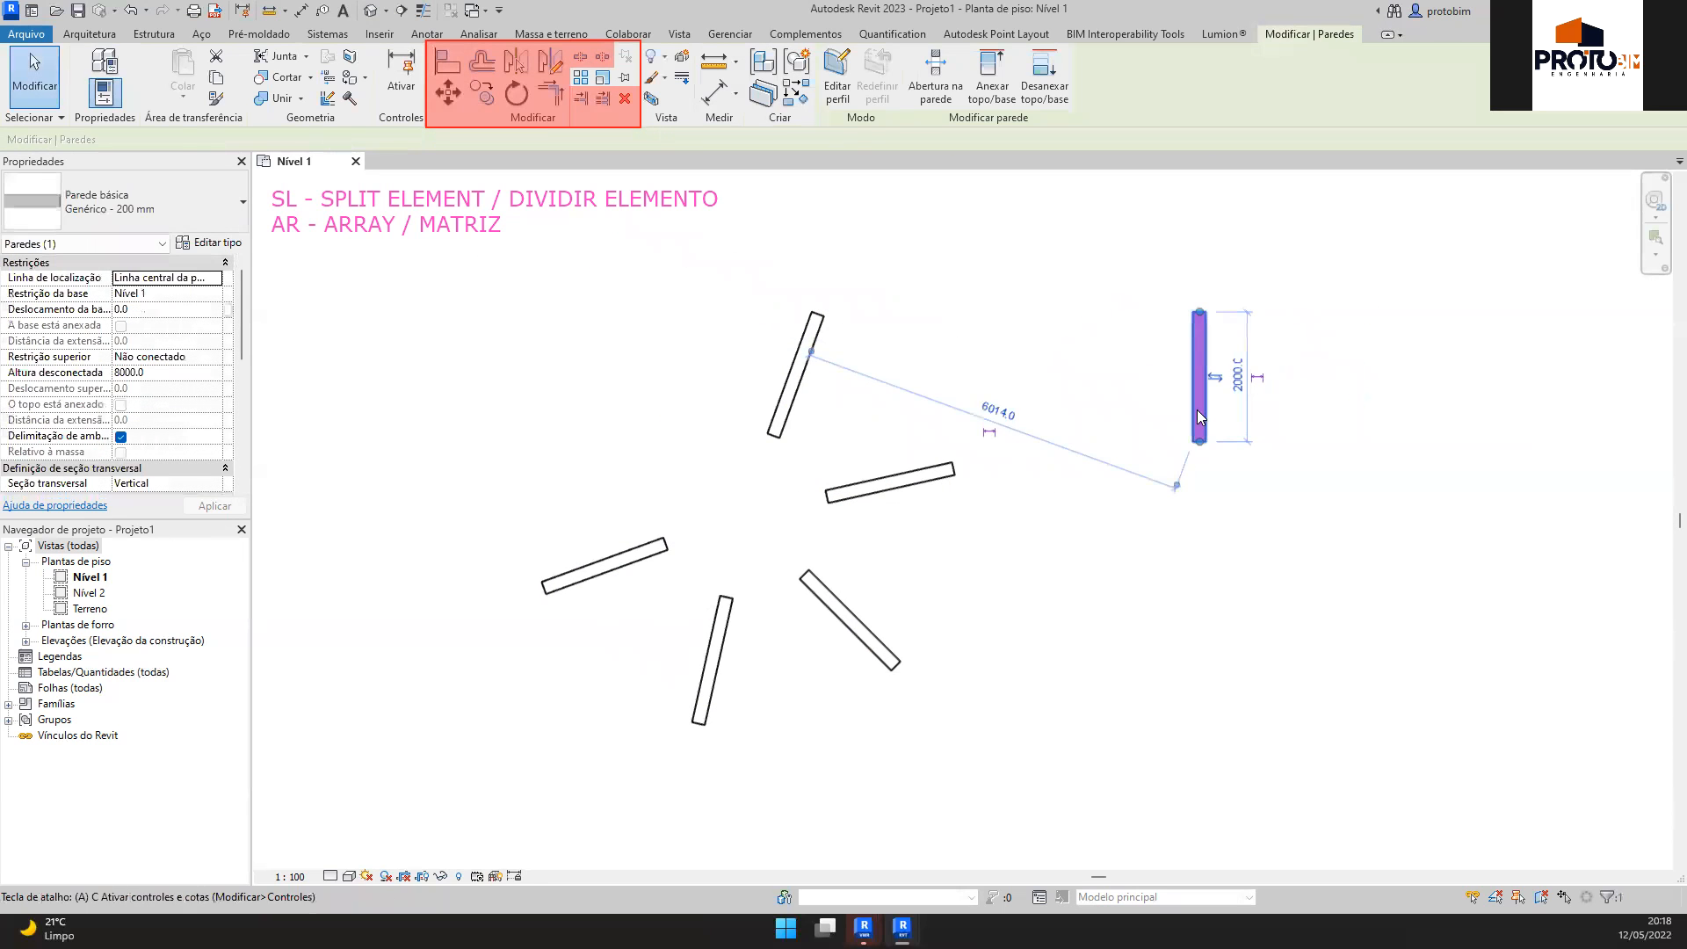
key("a")
key("r")
left_click(558, 142)
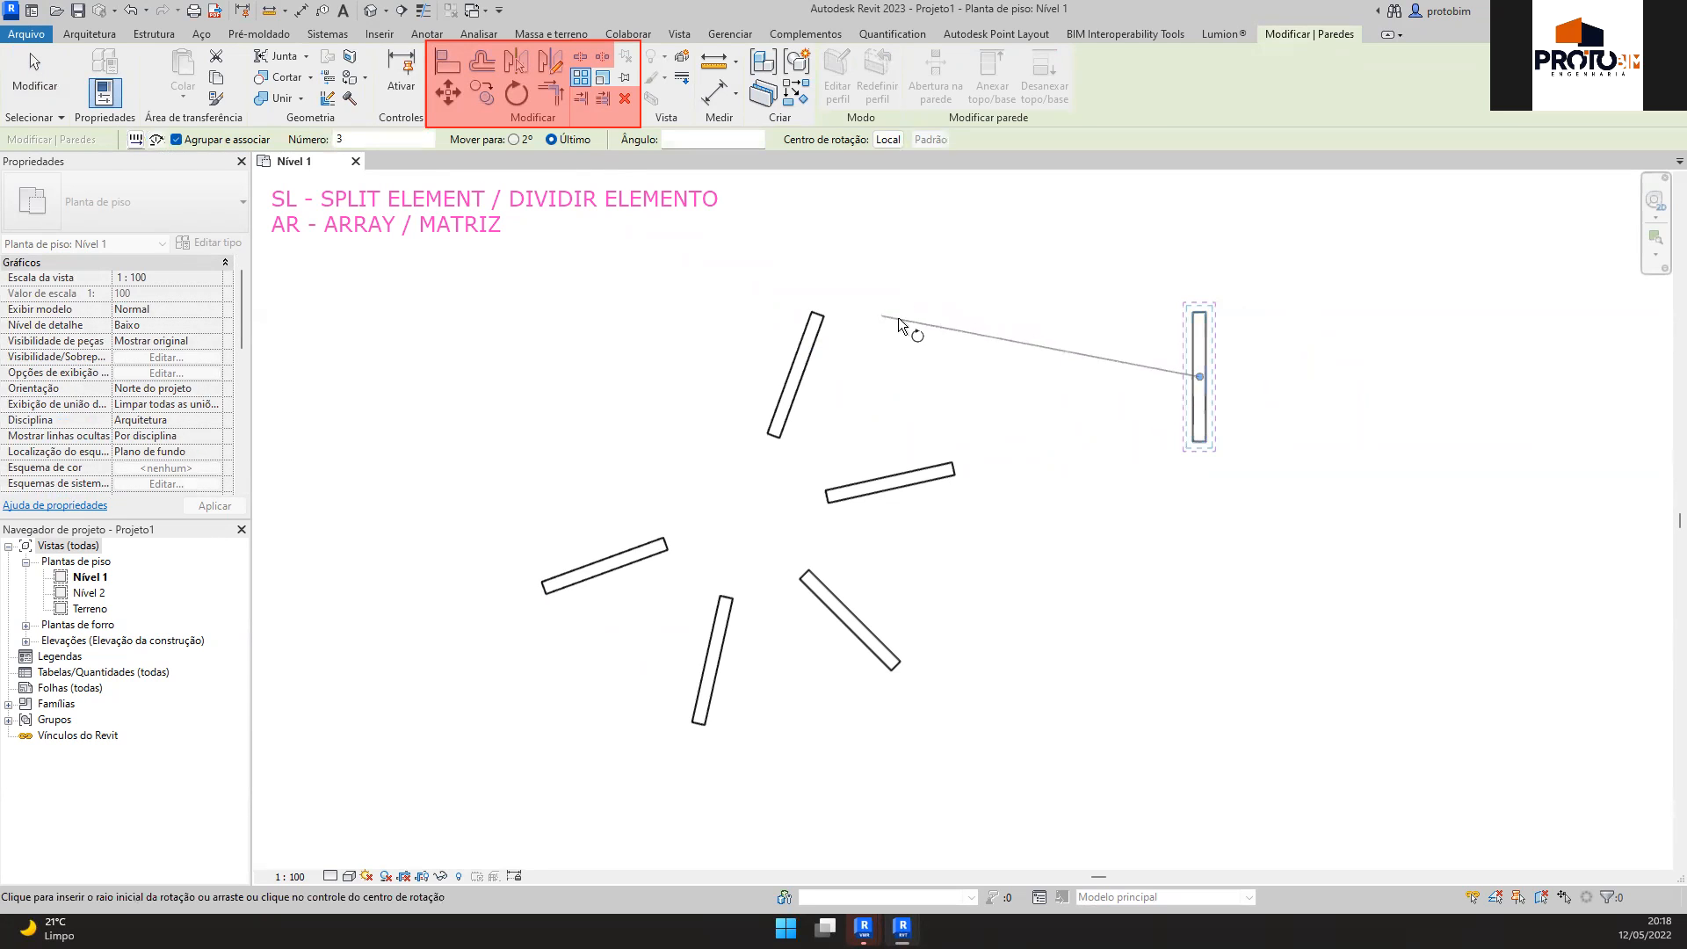
left_click_drag(1199, 378, 1198, 529)
left_click(1199, 379)
left_click(1209, 736)
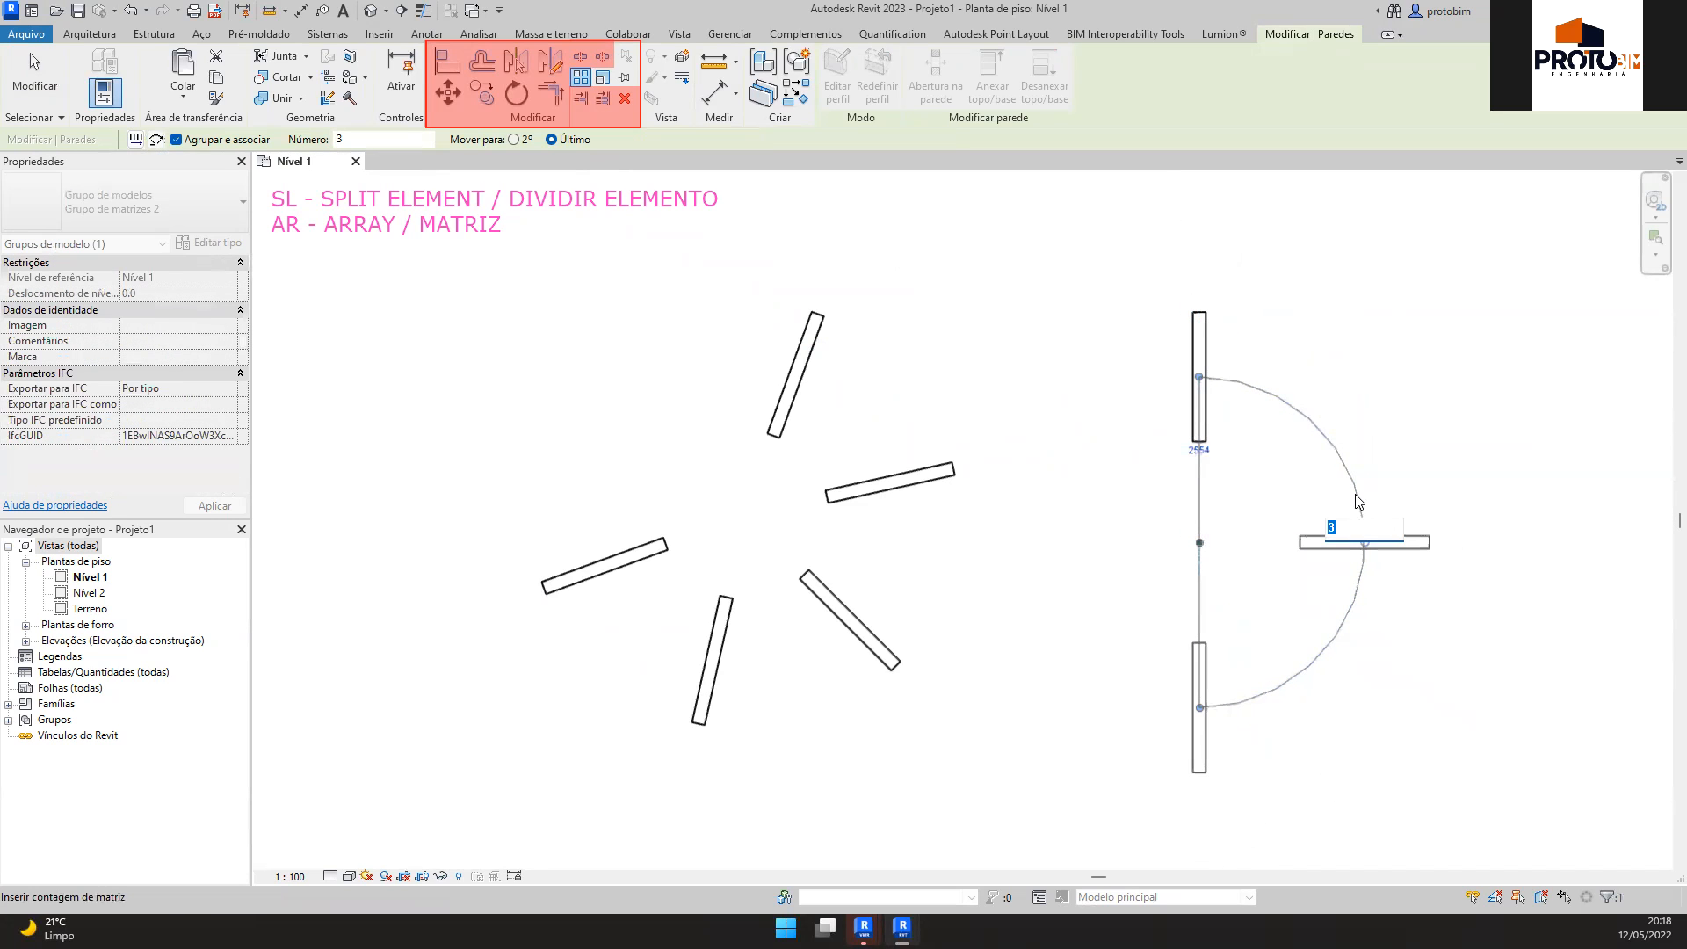
Raise the half-circle array's member count to 12 and to 15
type("12")
key("Return")
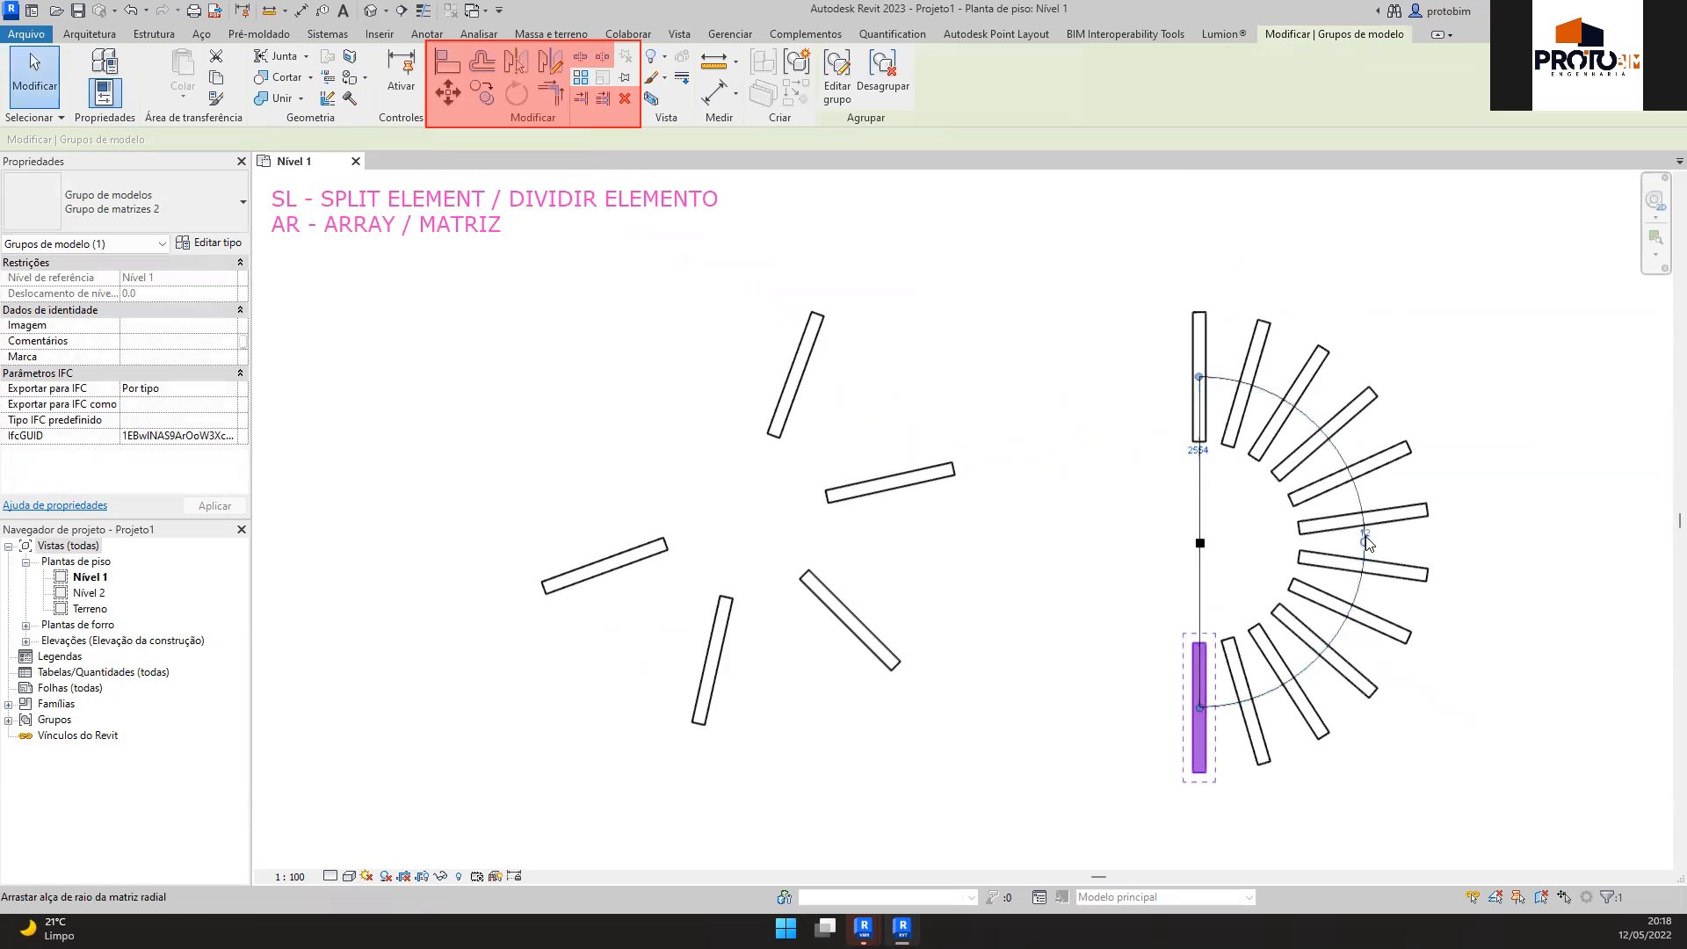
scroll(1399, 554, "up", 2)
left_click(1366, 536)
type("15")
key("Return")
Reduce the half-circle array's member count to 8
left_click(1353, 529)
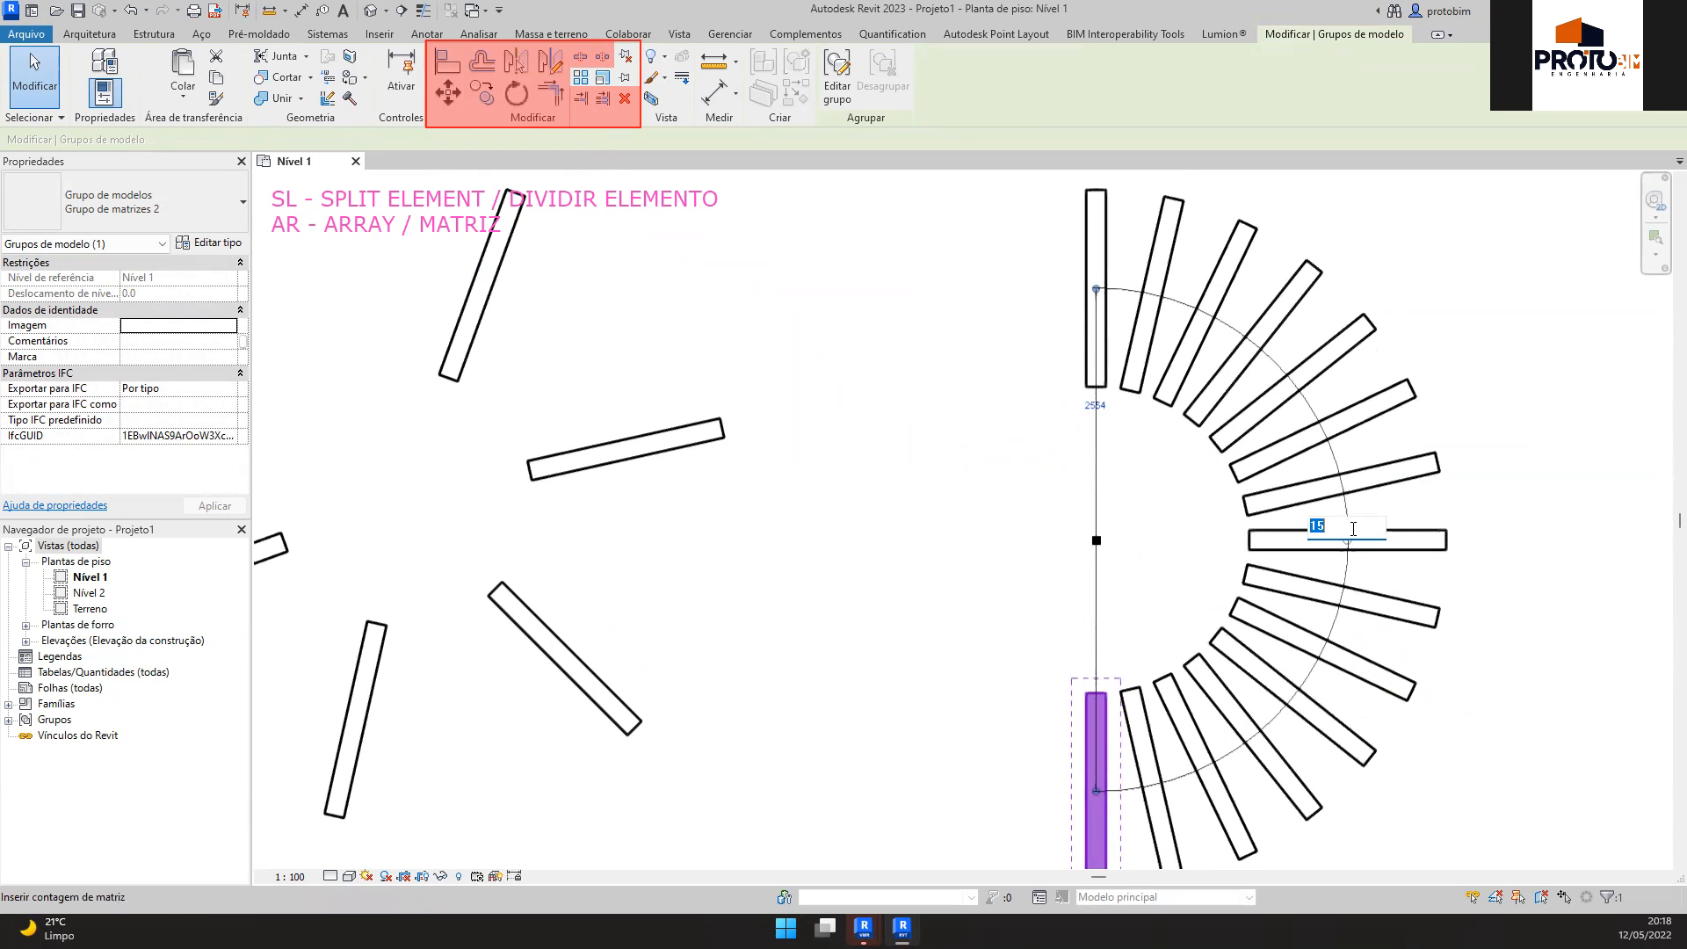
key("Return")
left_click(1353, 529)
type("8")
key("Return")
left_click(1348, 530)
scroll(1335, 393, "down", 3)
scroll(1180, 452, "down", 1)
middle_click_drag(1191, 470, 1175, 535)
scroll(1175, 536, "down", 2)
scroll(1142, 525, "up", 2)
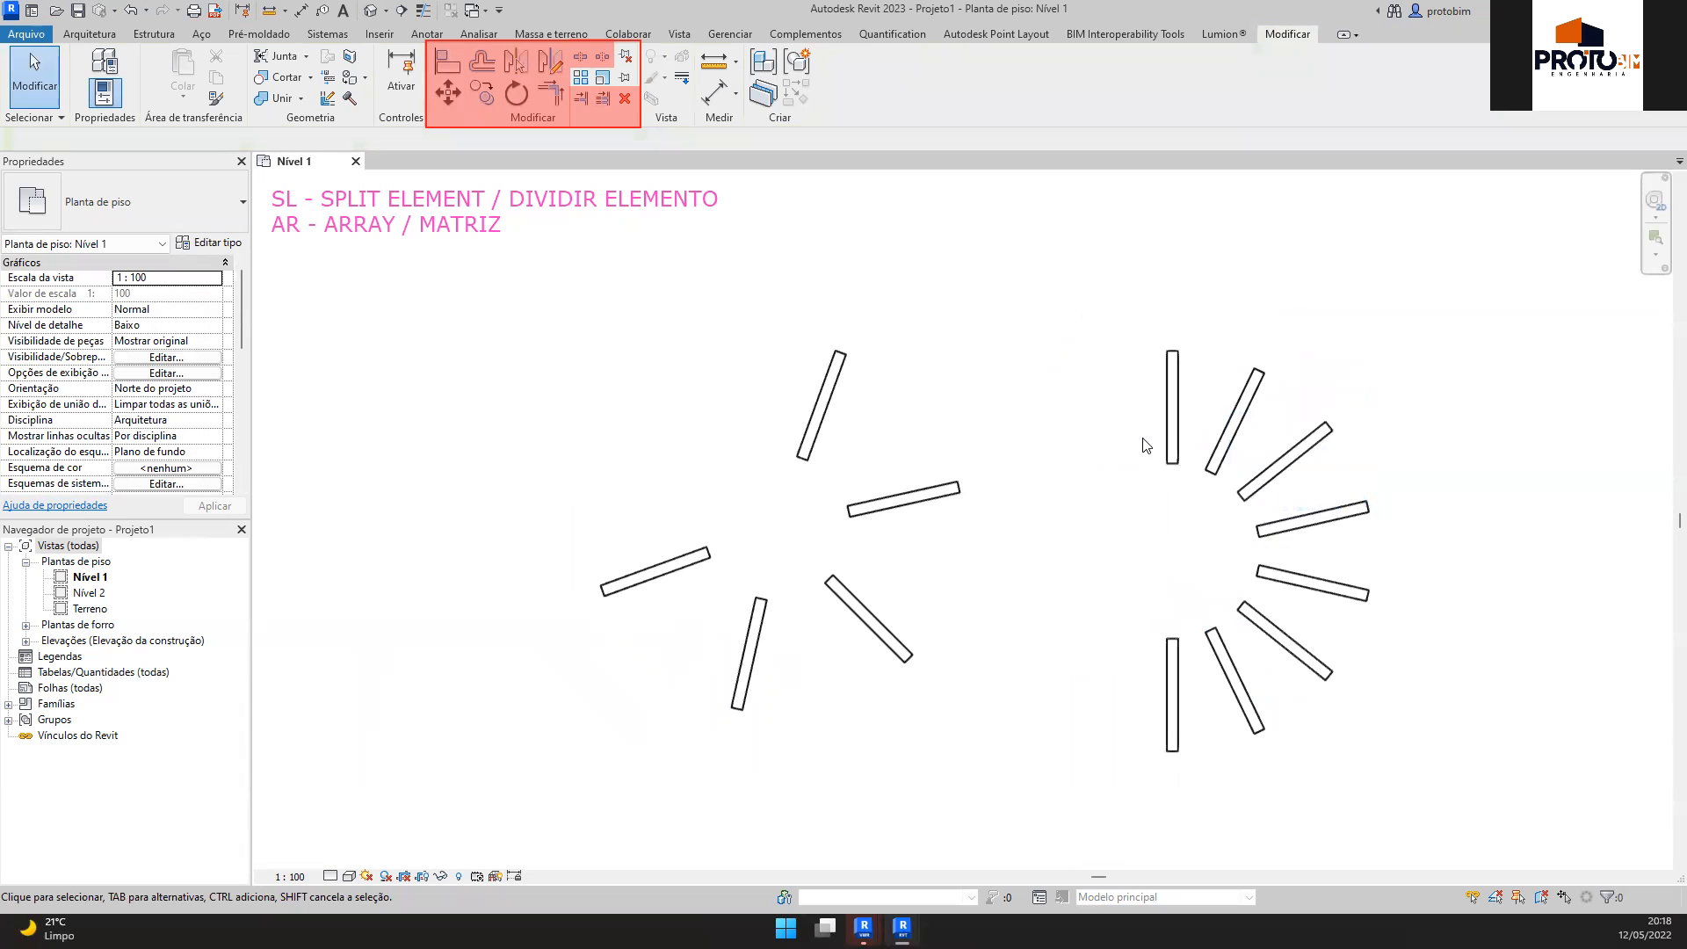
Try to stretch the half-circle array upward from its first wall's handle
left_click(1173, 420)
left_click_drag(1173, 407, 1172, 329)
left_click(1293, 303)
scroll(1430, 334, "up", 1)
middle_click_drag(1430, 334, 1354, 236)
Select individual walls in both radial arrays to examine their group membership and array controls
left_click(1161, 322)
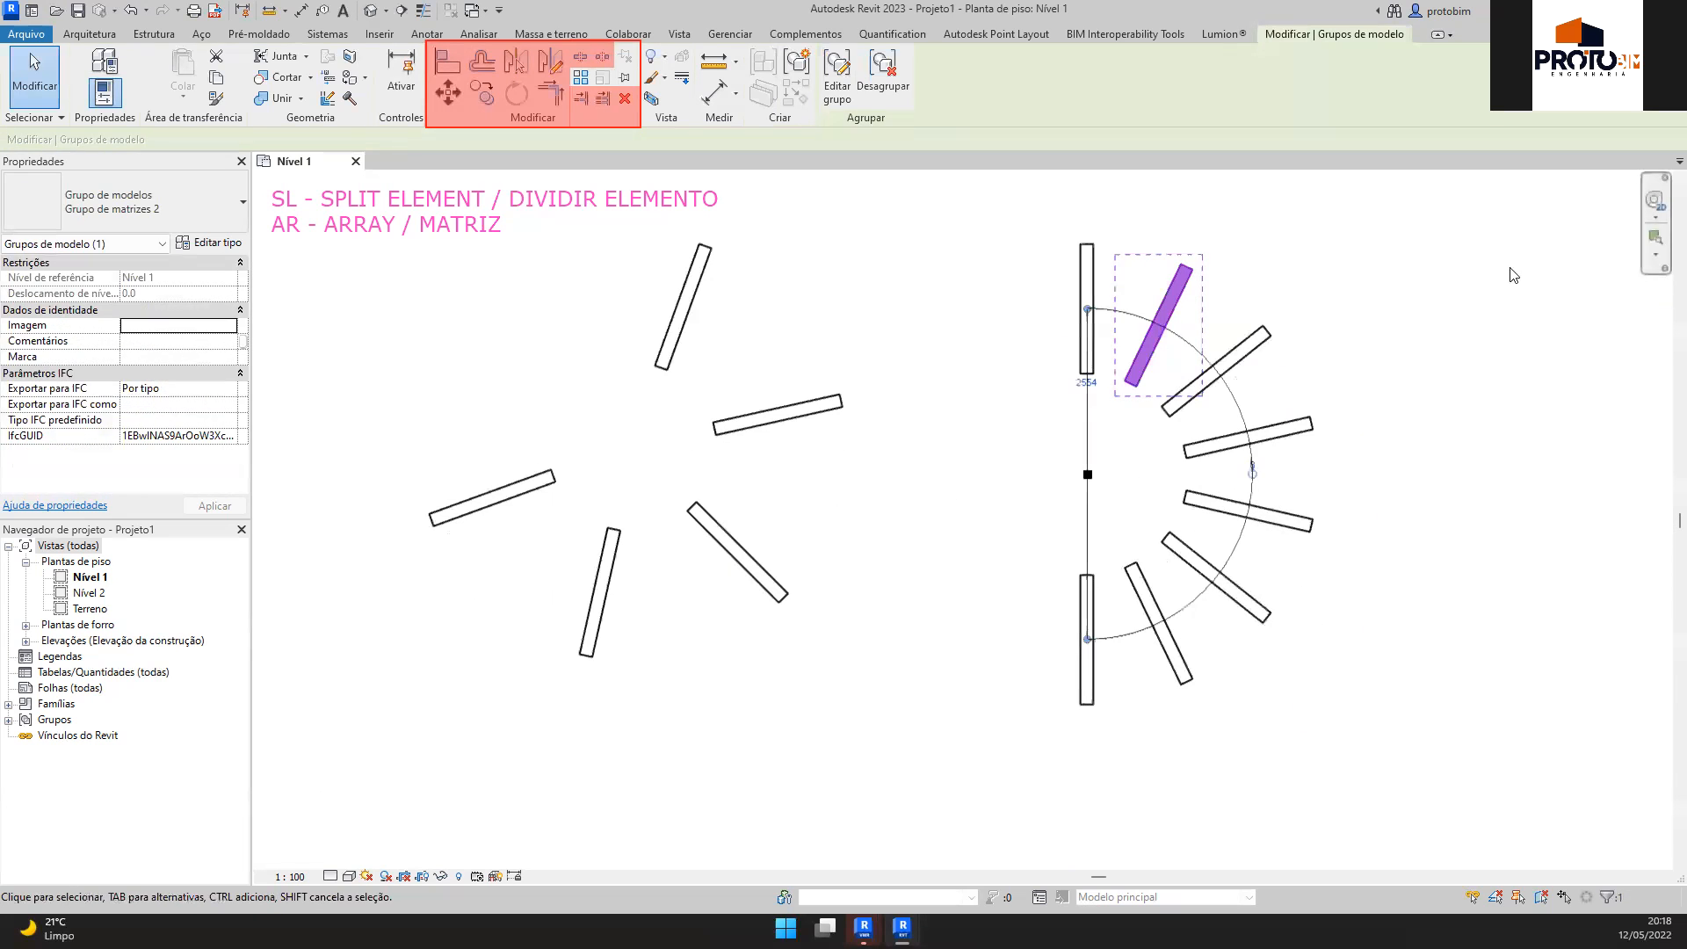
left_click(1243, 350)
left_click(1192, 646)
left_click(1190, 647)
left_click(1089, 666)
left_click(780, 413)
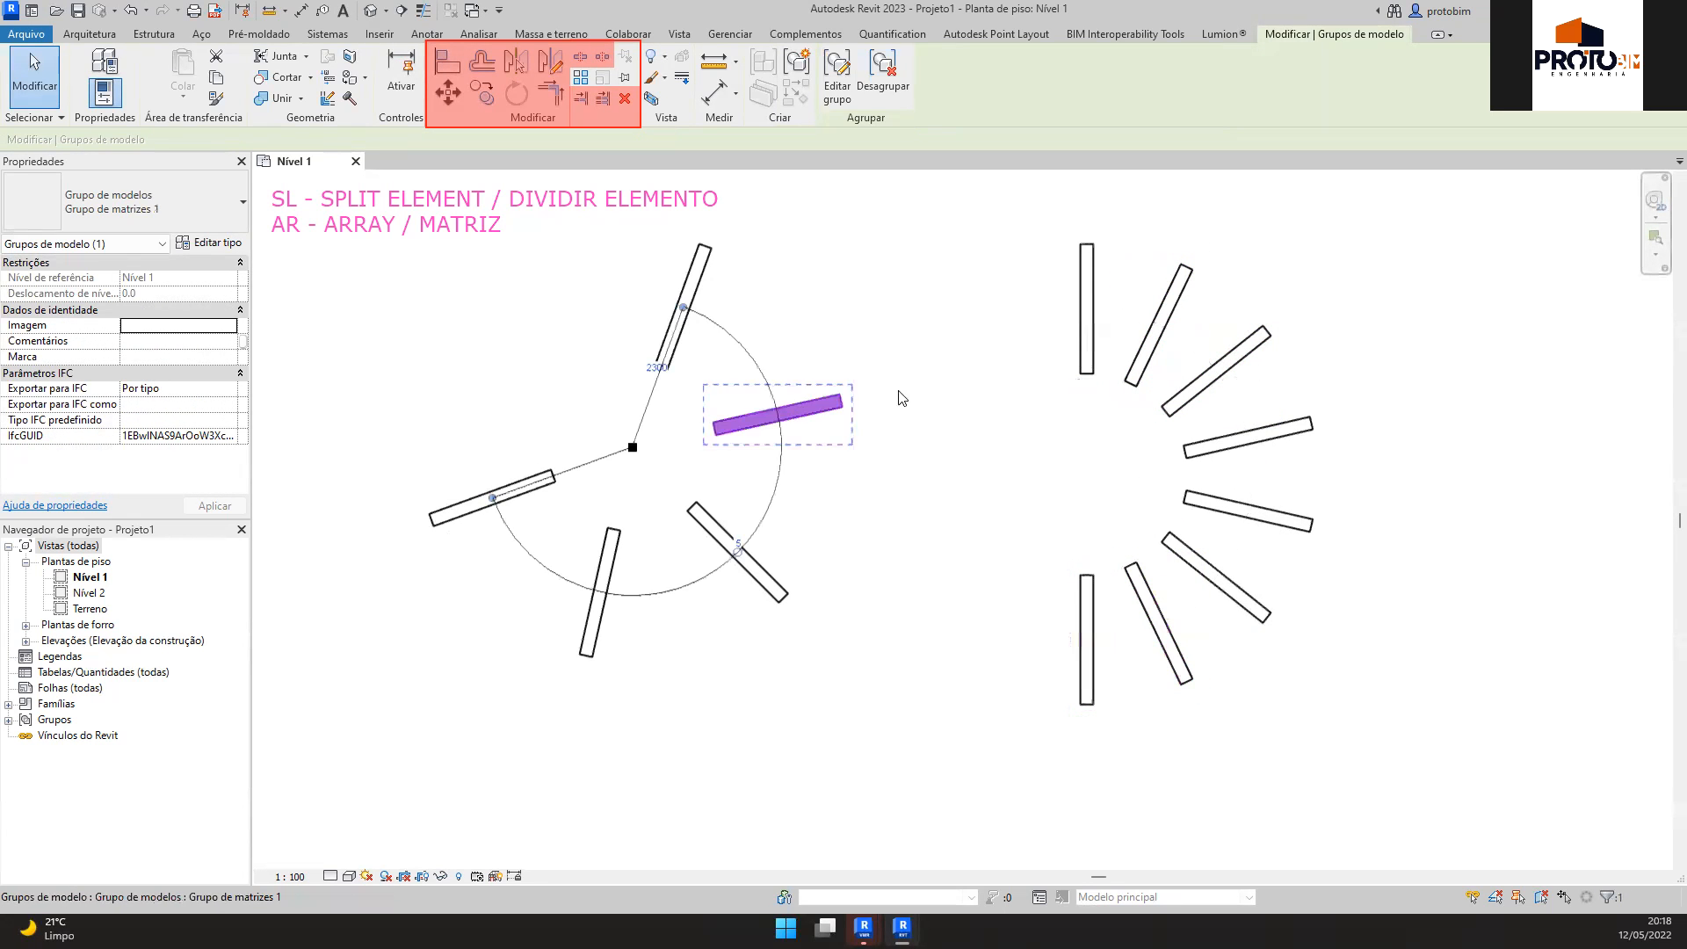
left_click(1088, 334)
scroll(1080, 226, "up", 2)
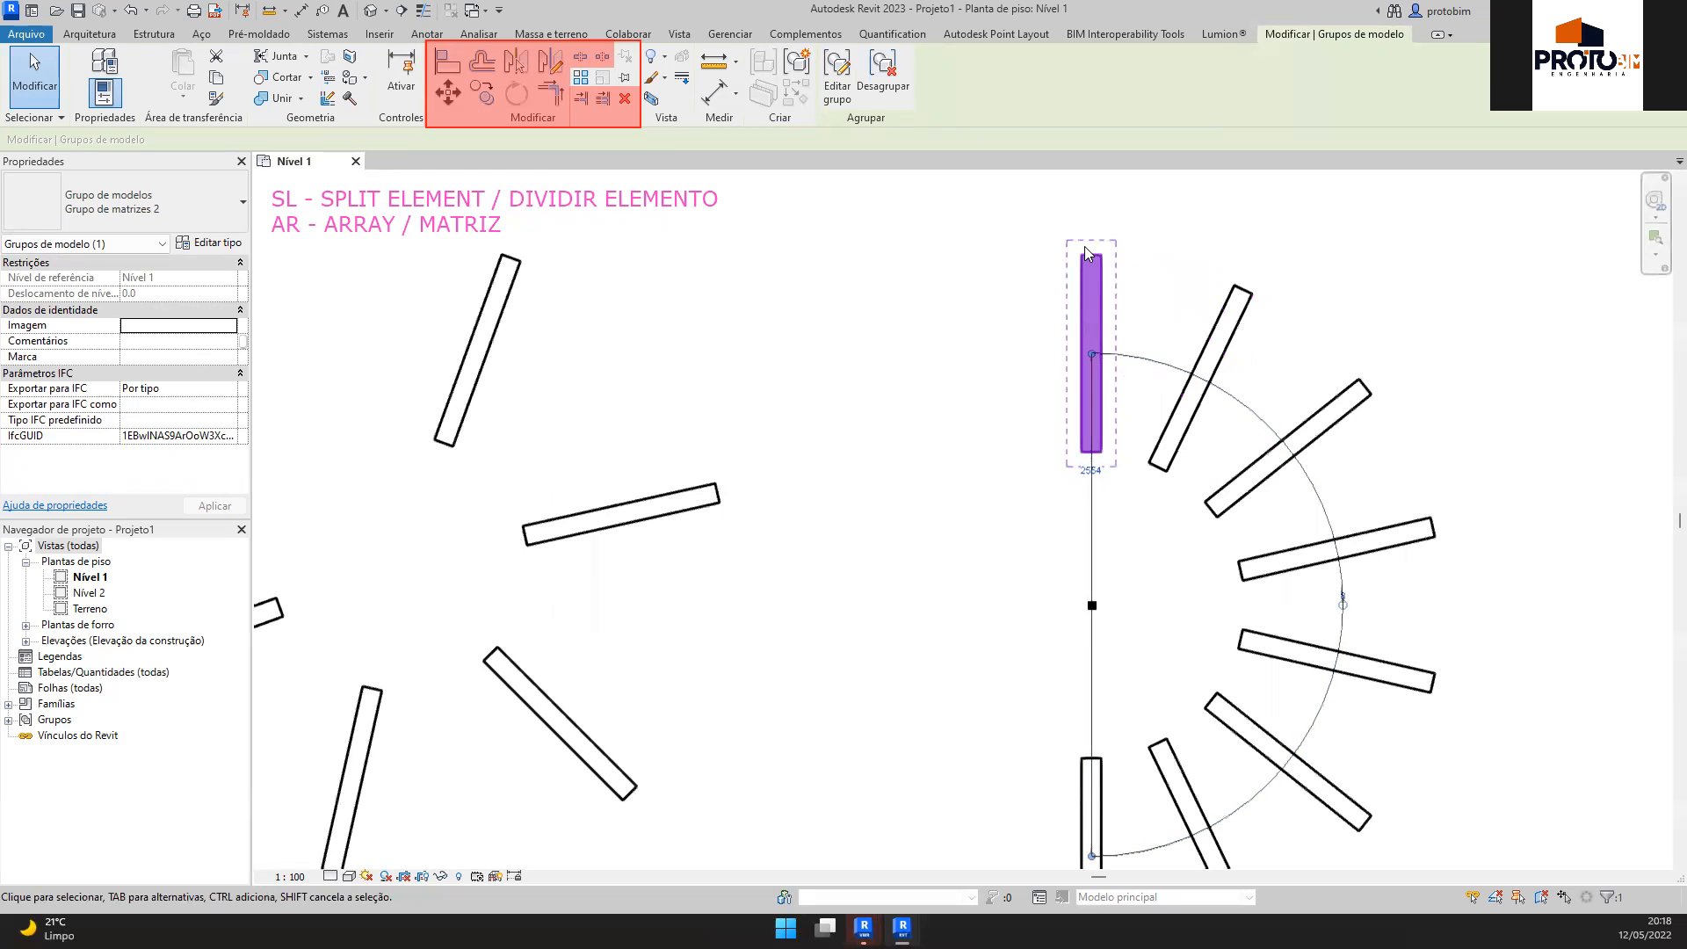
Draw a vertical standalone wall about 2100 mm long beside the half-circle array and select it
scroll(1087, 253, "down", 4)
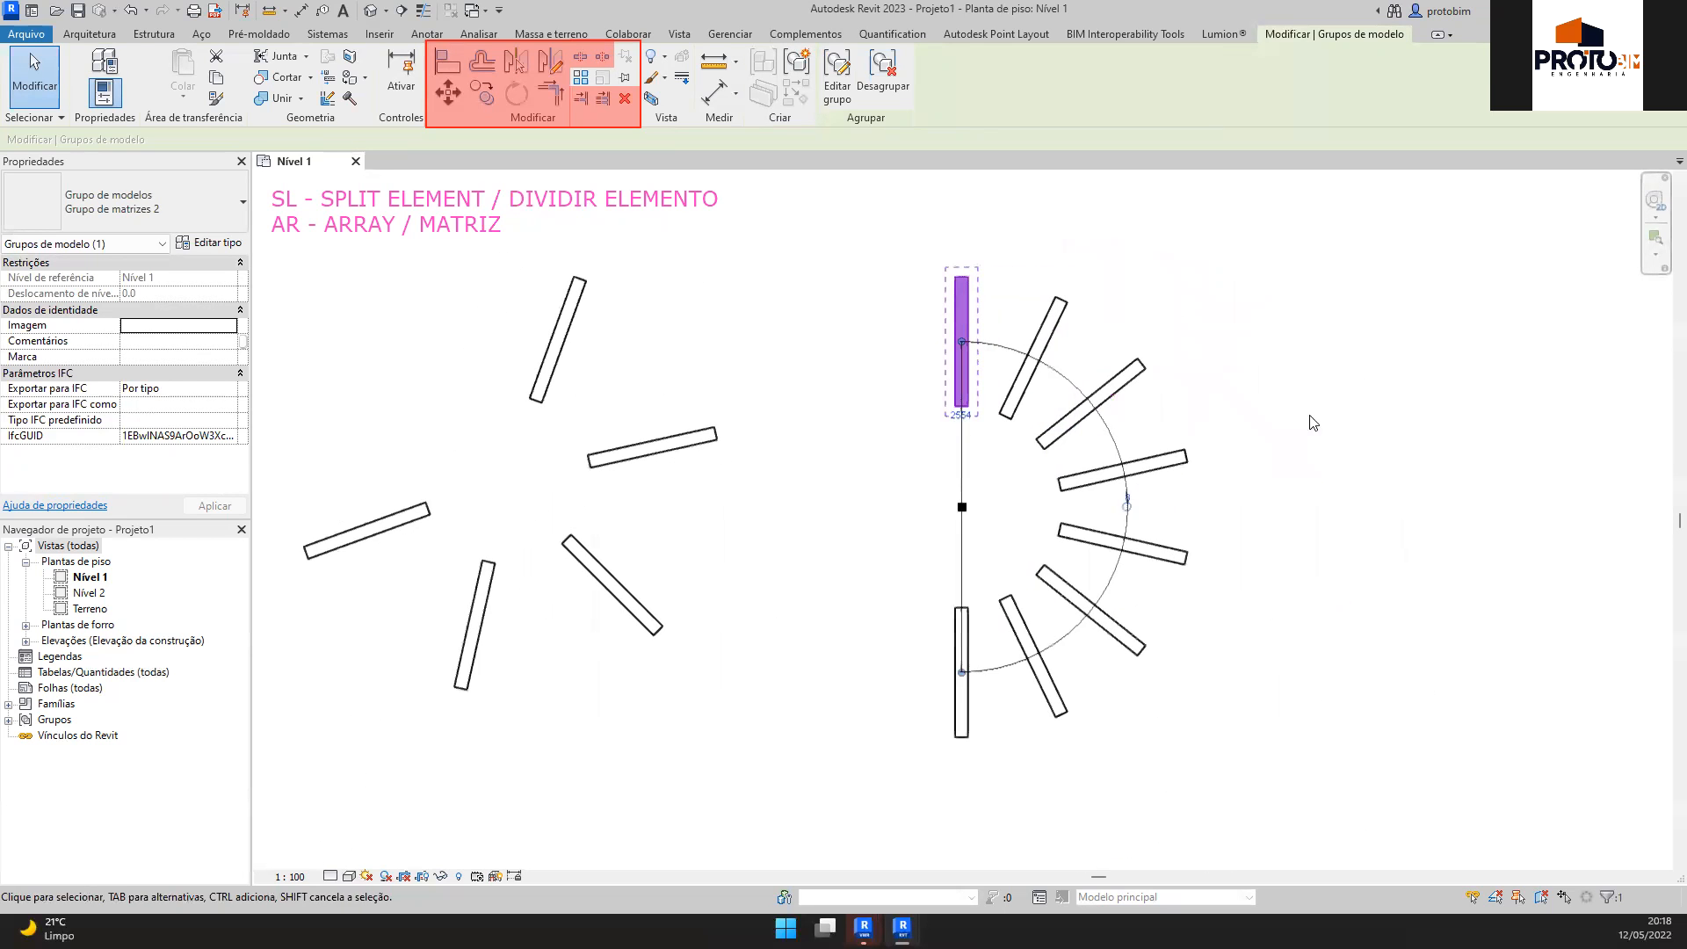
key("Escape")
key("w")
key("a")
left_click(1388, 277)
left_click(1389, 413)
key("Escape")
key("Escape")
left_click(1392, 359)
middle_click_drag(1555, 403, 1414, 420)
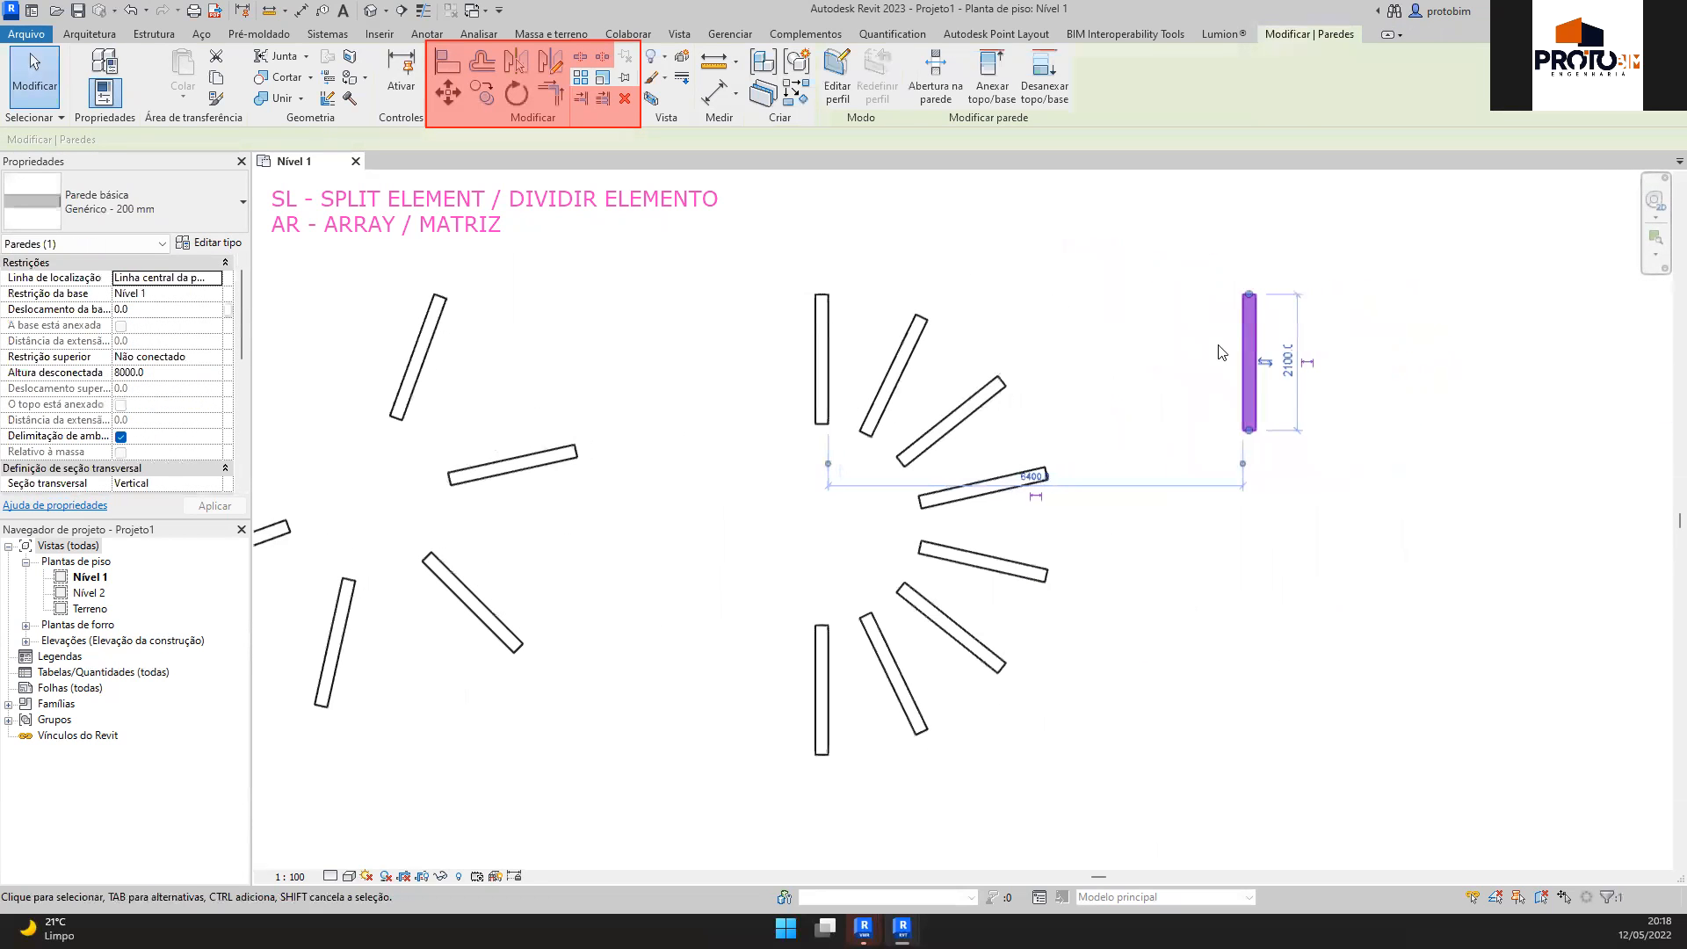
Select the half-circle array's first wall and the standalone wall in turn to compare their properties and editing options
left_click(824, 351)
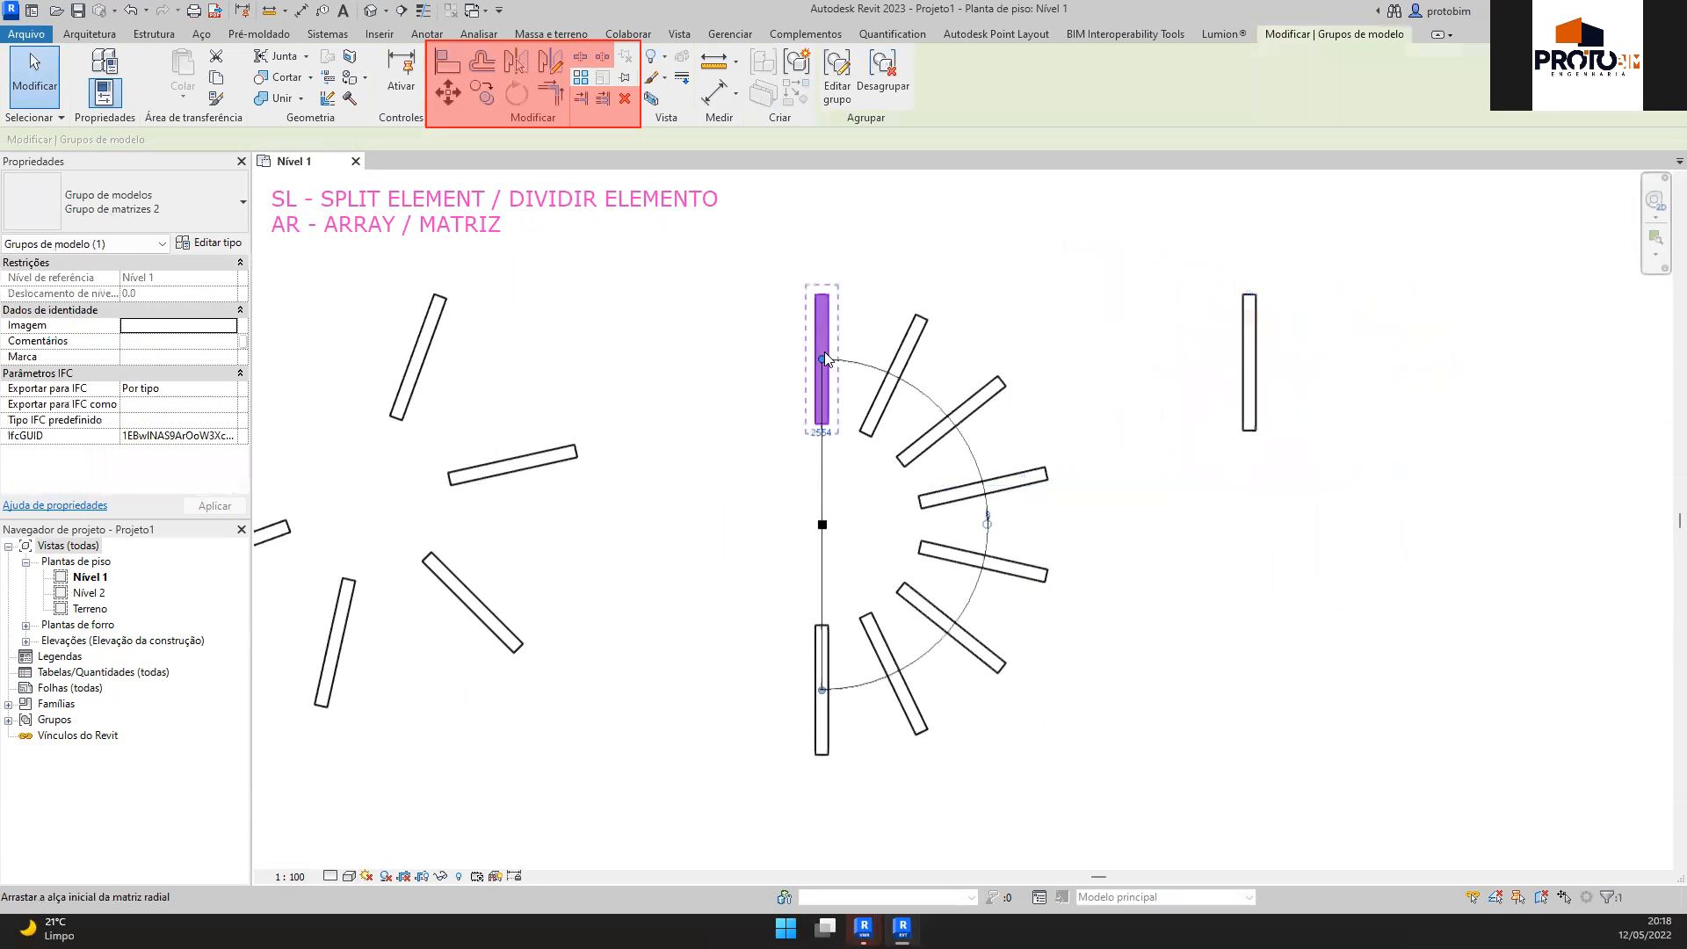
left_click(1248, 360)
left_click(1072, 314)
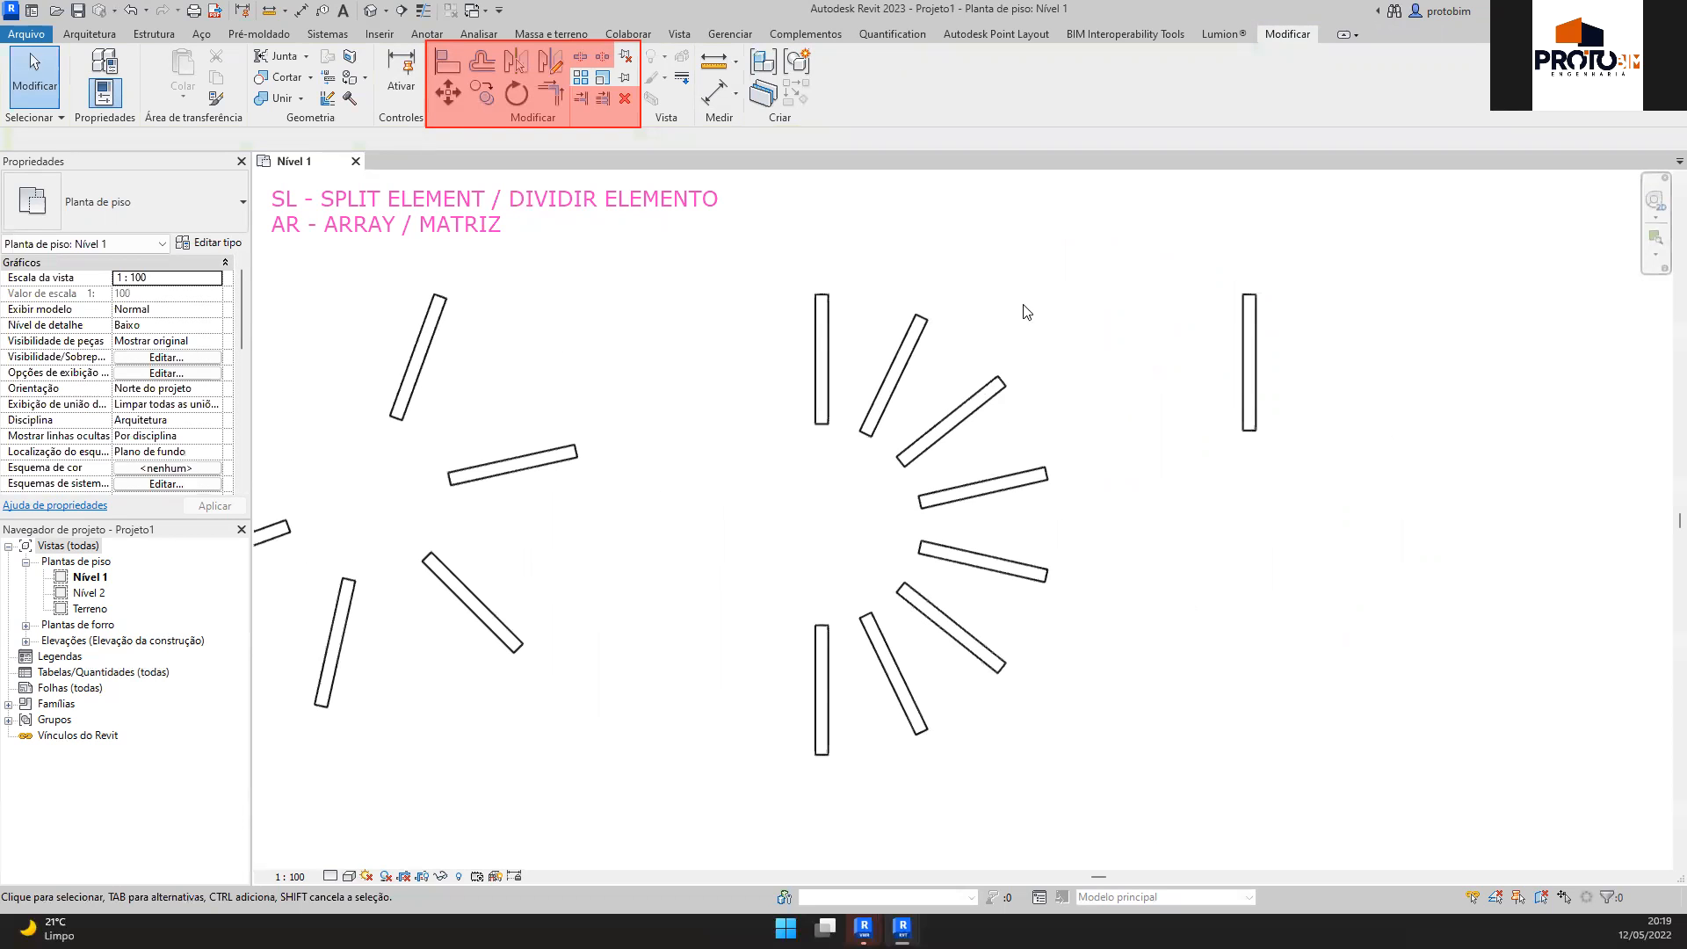
left_click(821, 351)
left_click(971, 315)
left_click(822, 347)
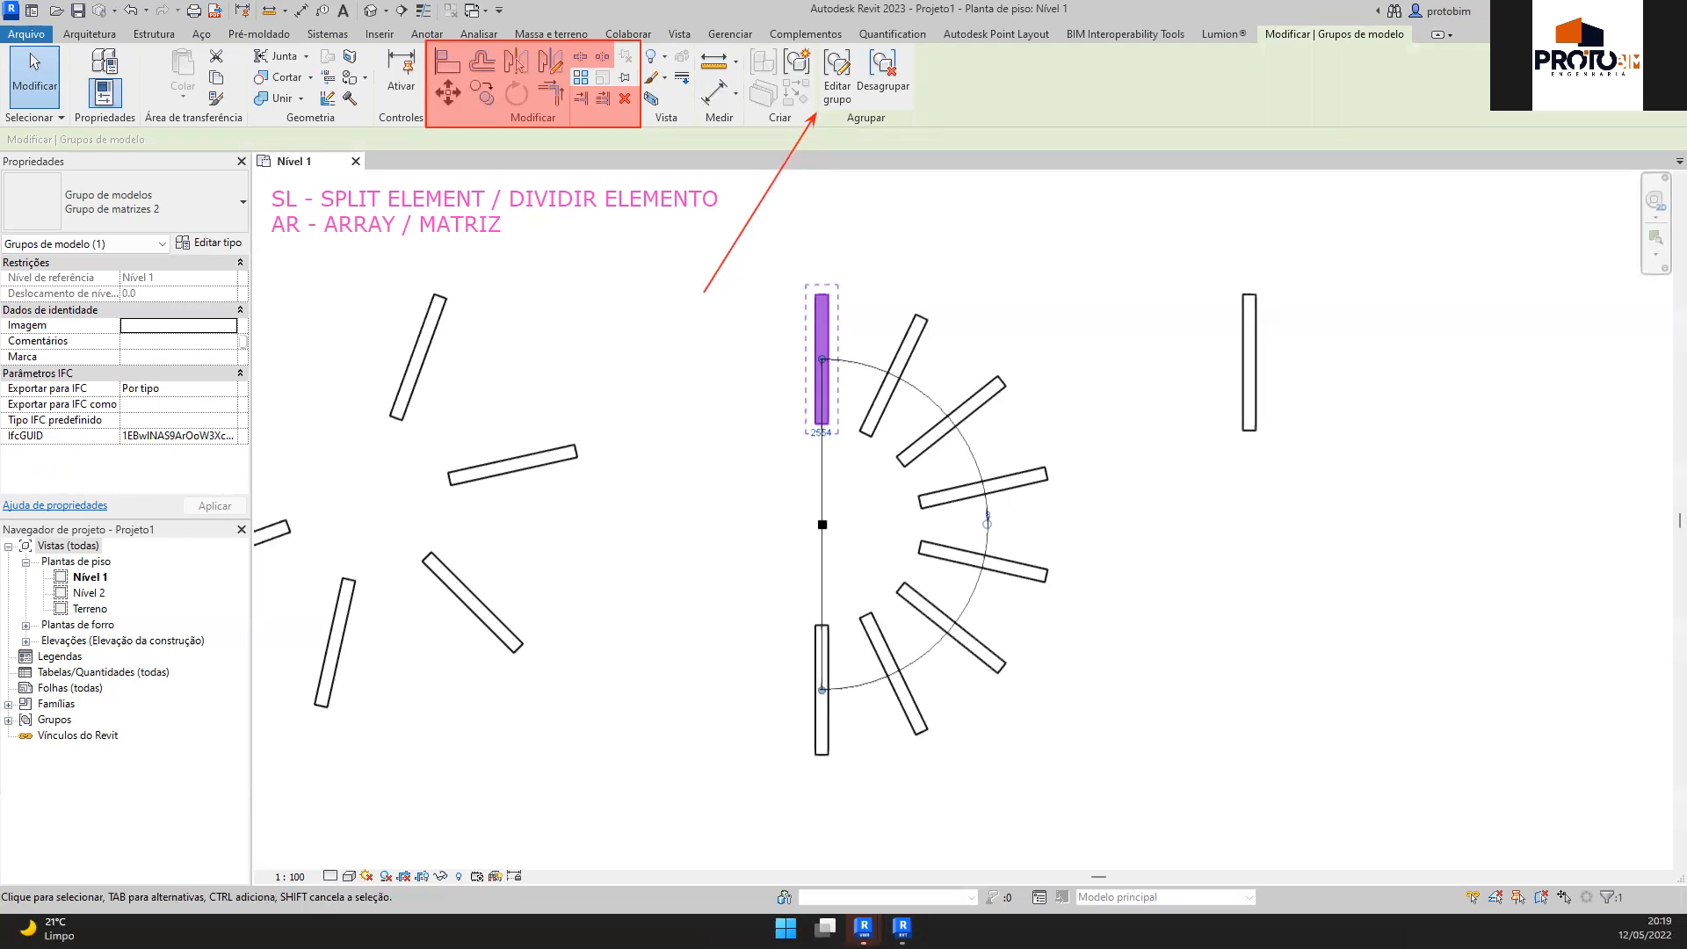
Expand the project's Groups (Grupos) branch to view its detail and model categories, and clear the selection
mouse_move(820, 41)
left_mouse_down()
mouse_move(881, 119)
mouse_move(915, 122)
left_mouse_up()
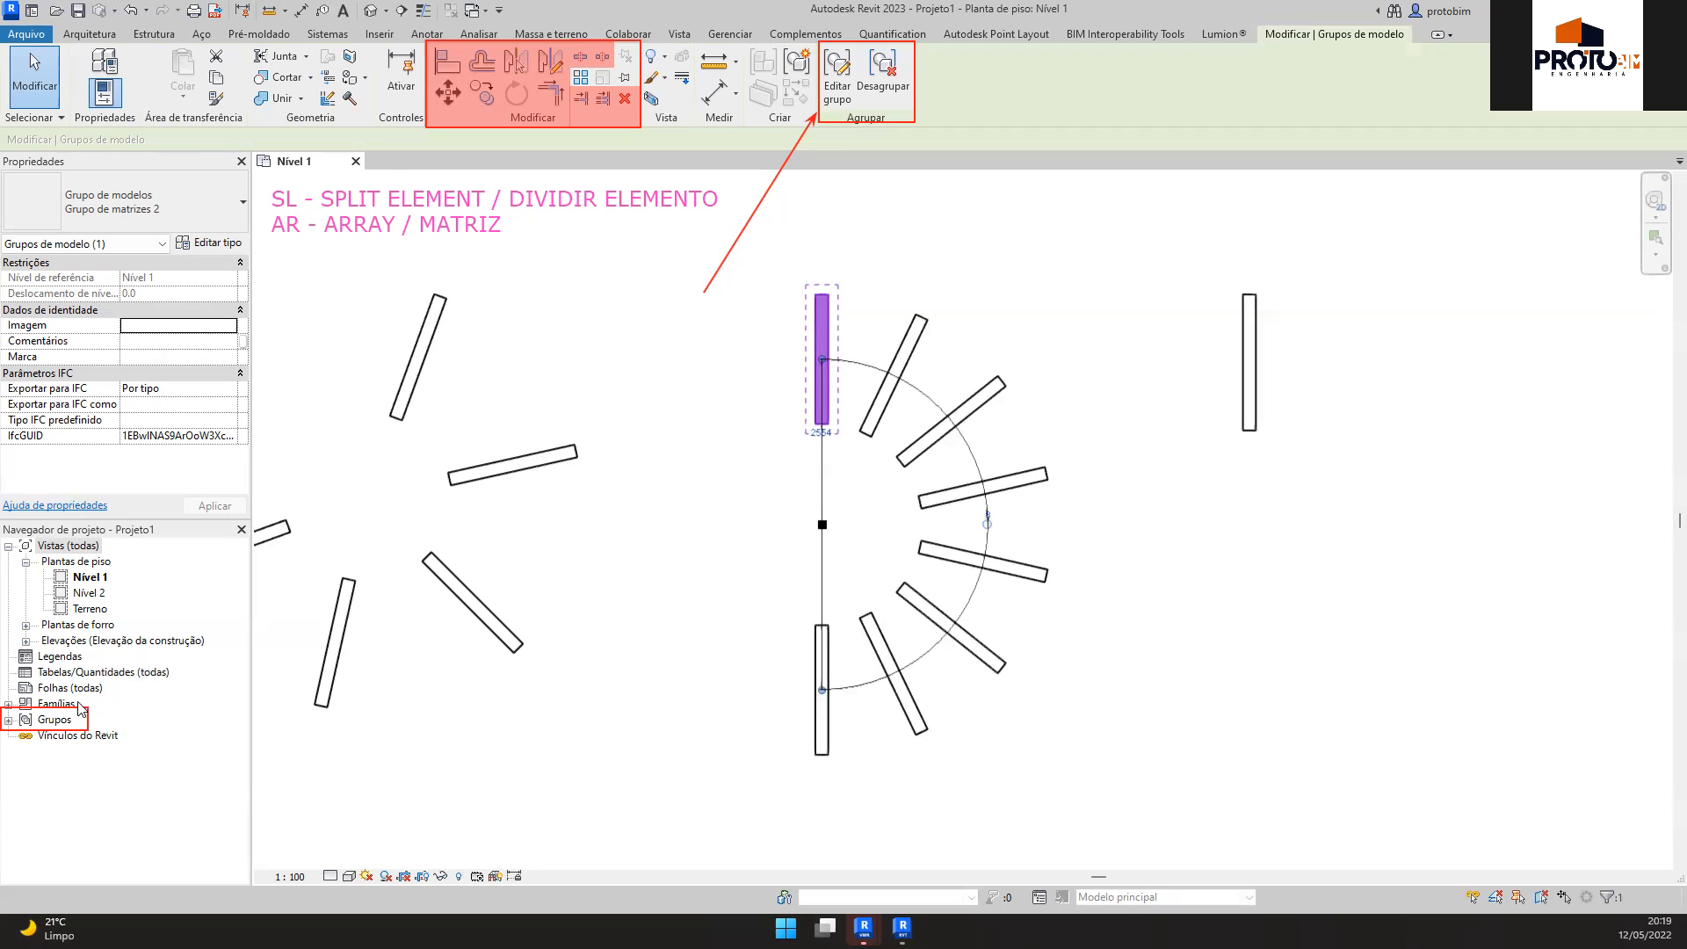
left_click(8, 719)
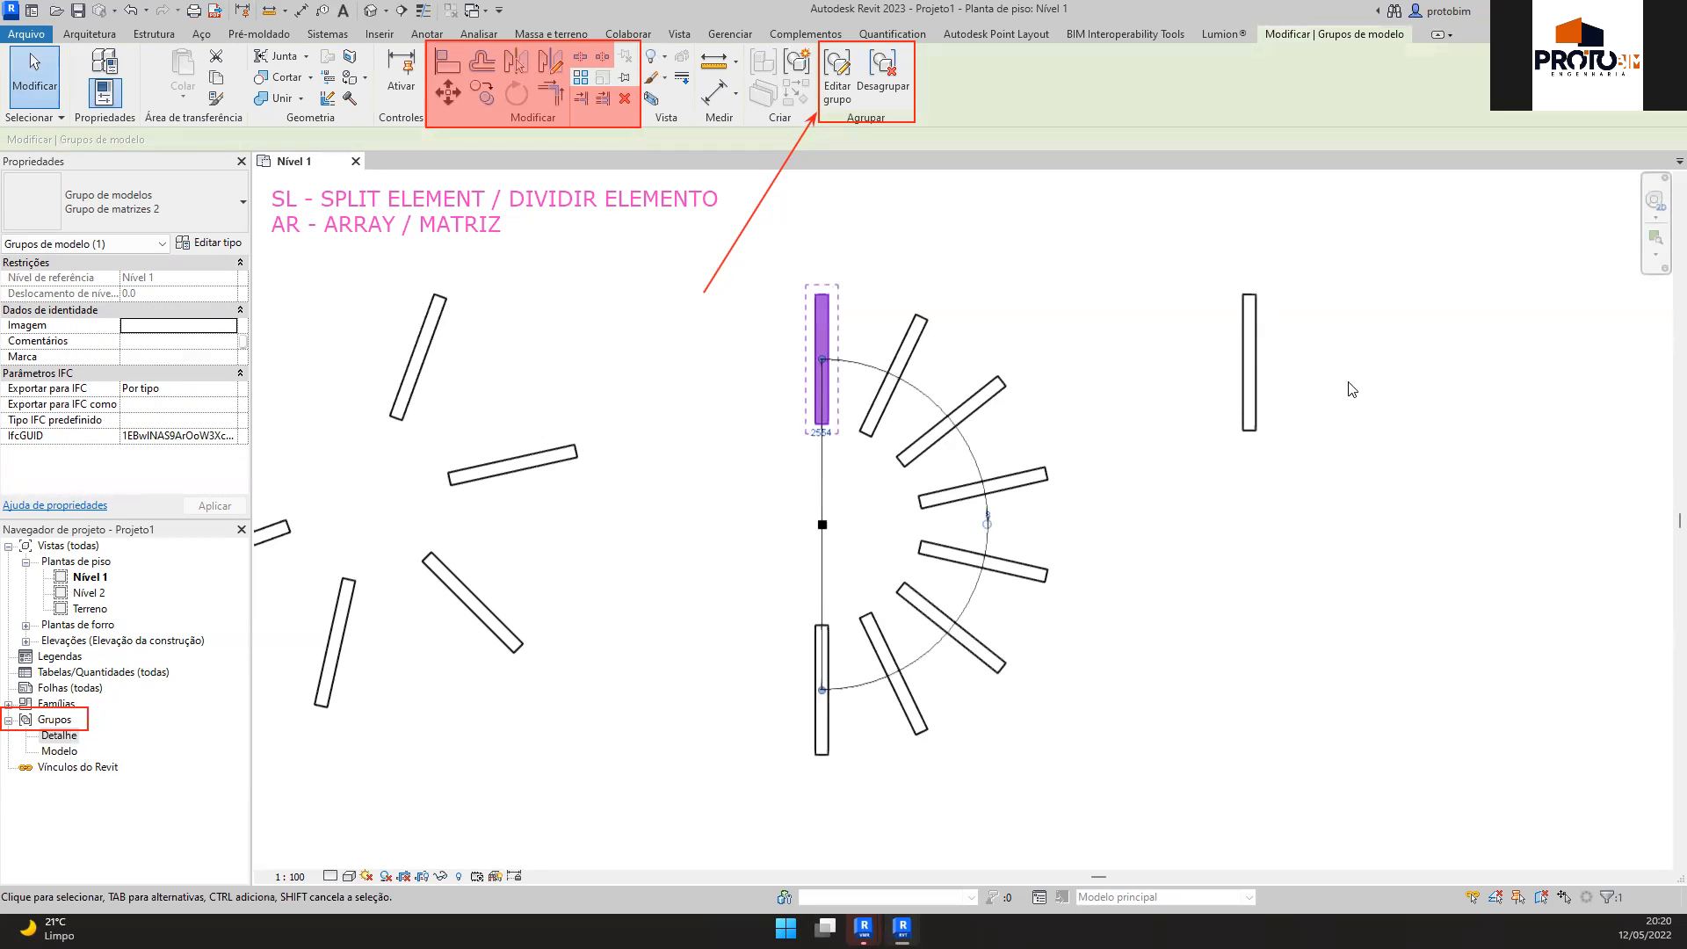
left_click(1381, 318)
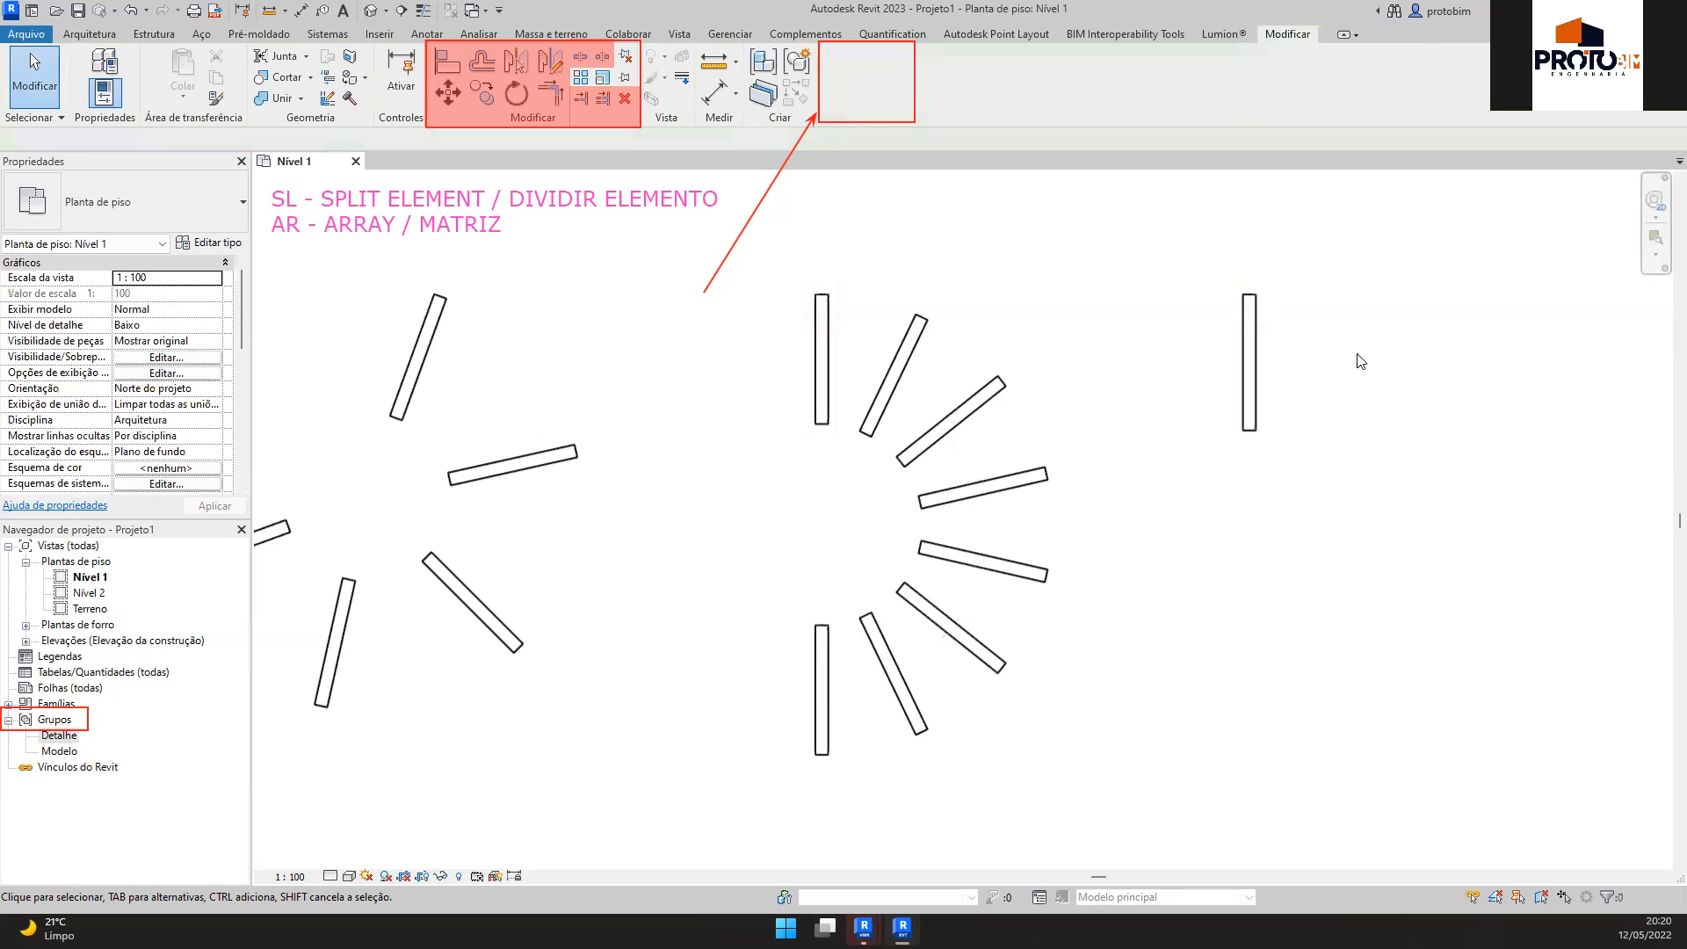
Draw a second vertical wall parallel to the standalone one and select both to examine the Create Group option
key("w")
key("a")
left_click(1313, 294)
left_click(1313, 430)
key("Escape")
key("Escape")
left_click_drag(1445, 410, 1230, 297)
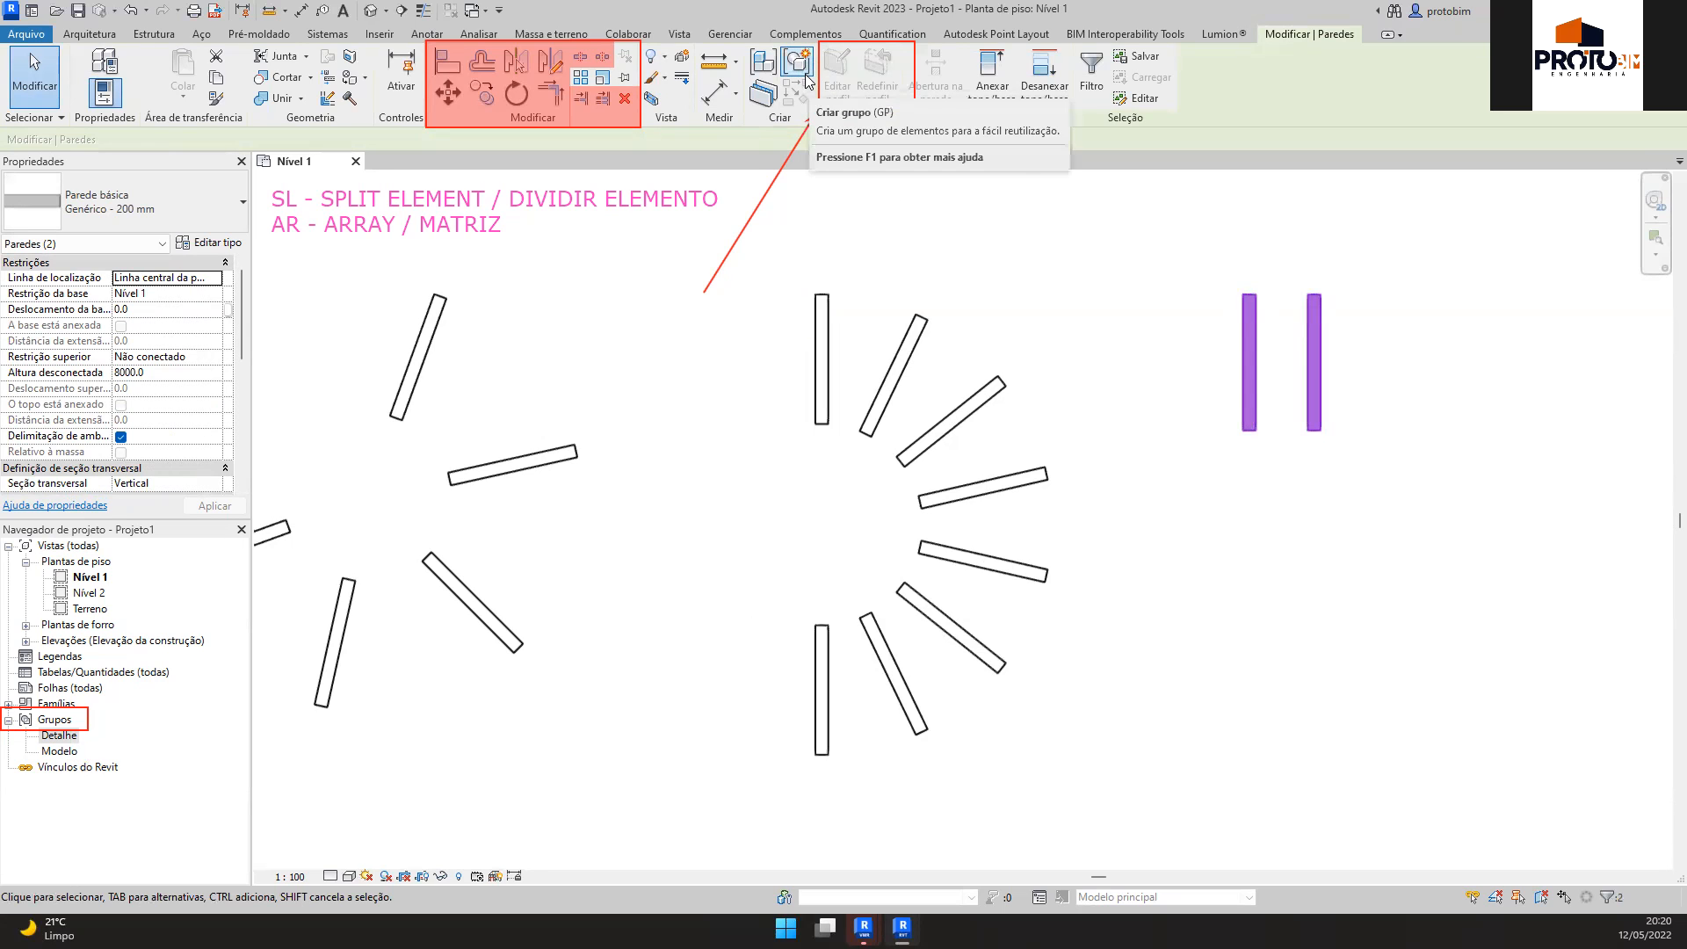
key("Escape")
Delete the two standalone walls beside the half-circle array
left_click(822, 351)
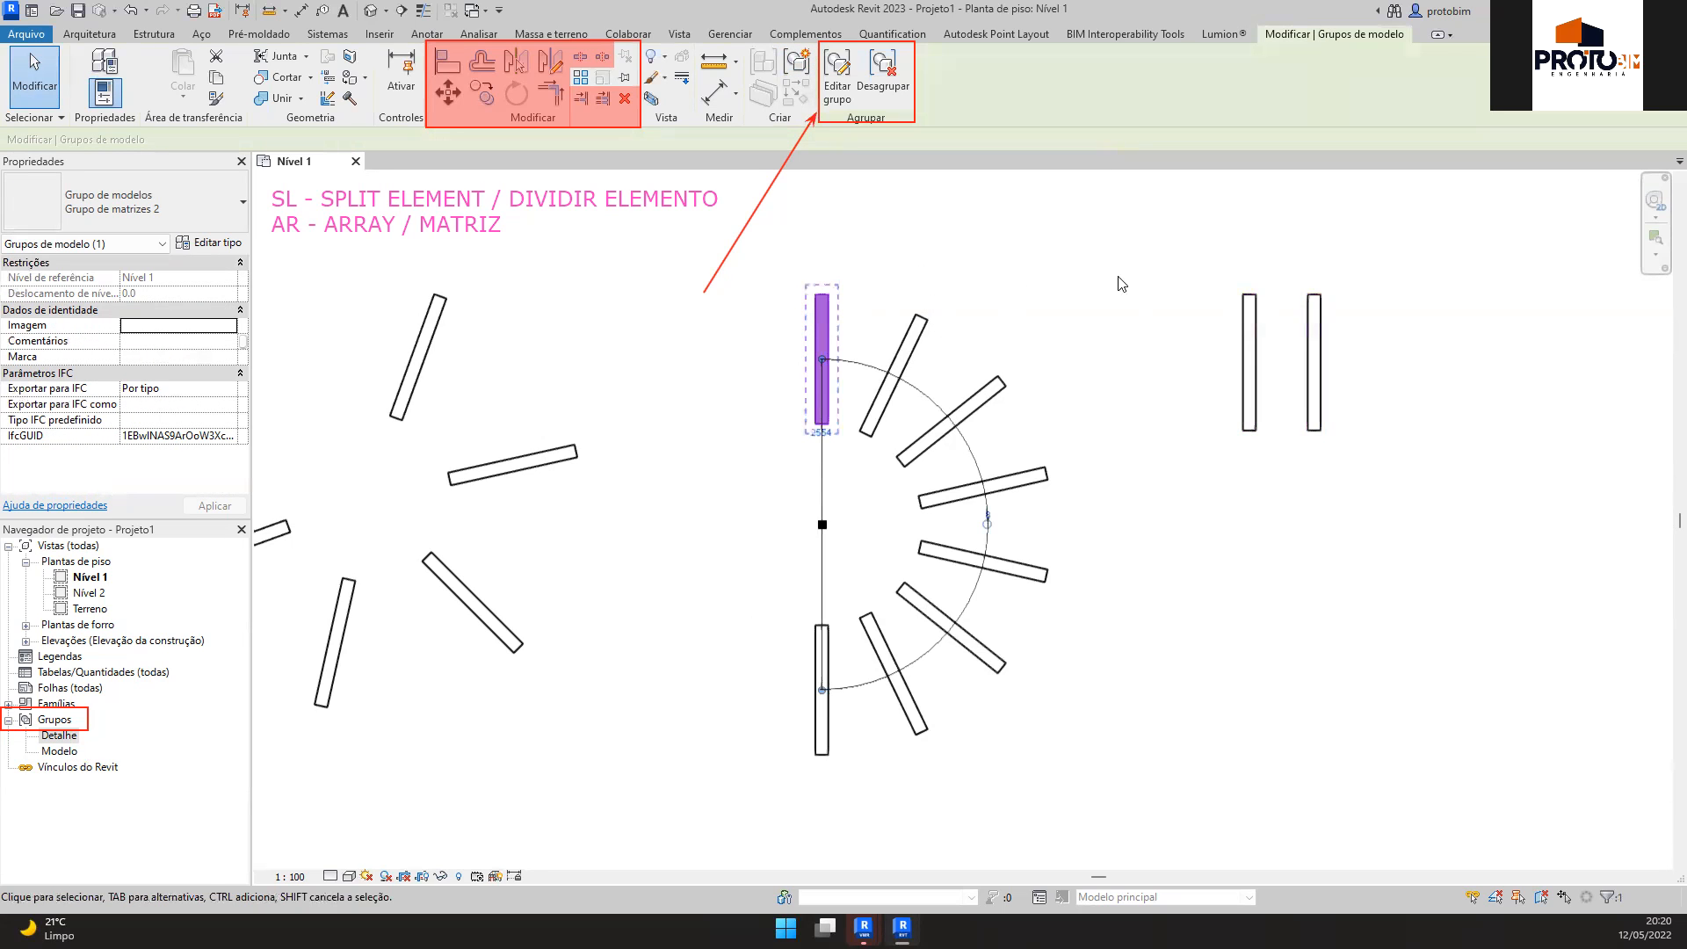
left_click_drag(1204, 253, 1406, 507)
key("Delete")
Try to move the half-circle array's first wall upward by its handle
left_click(823, 351)
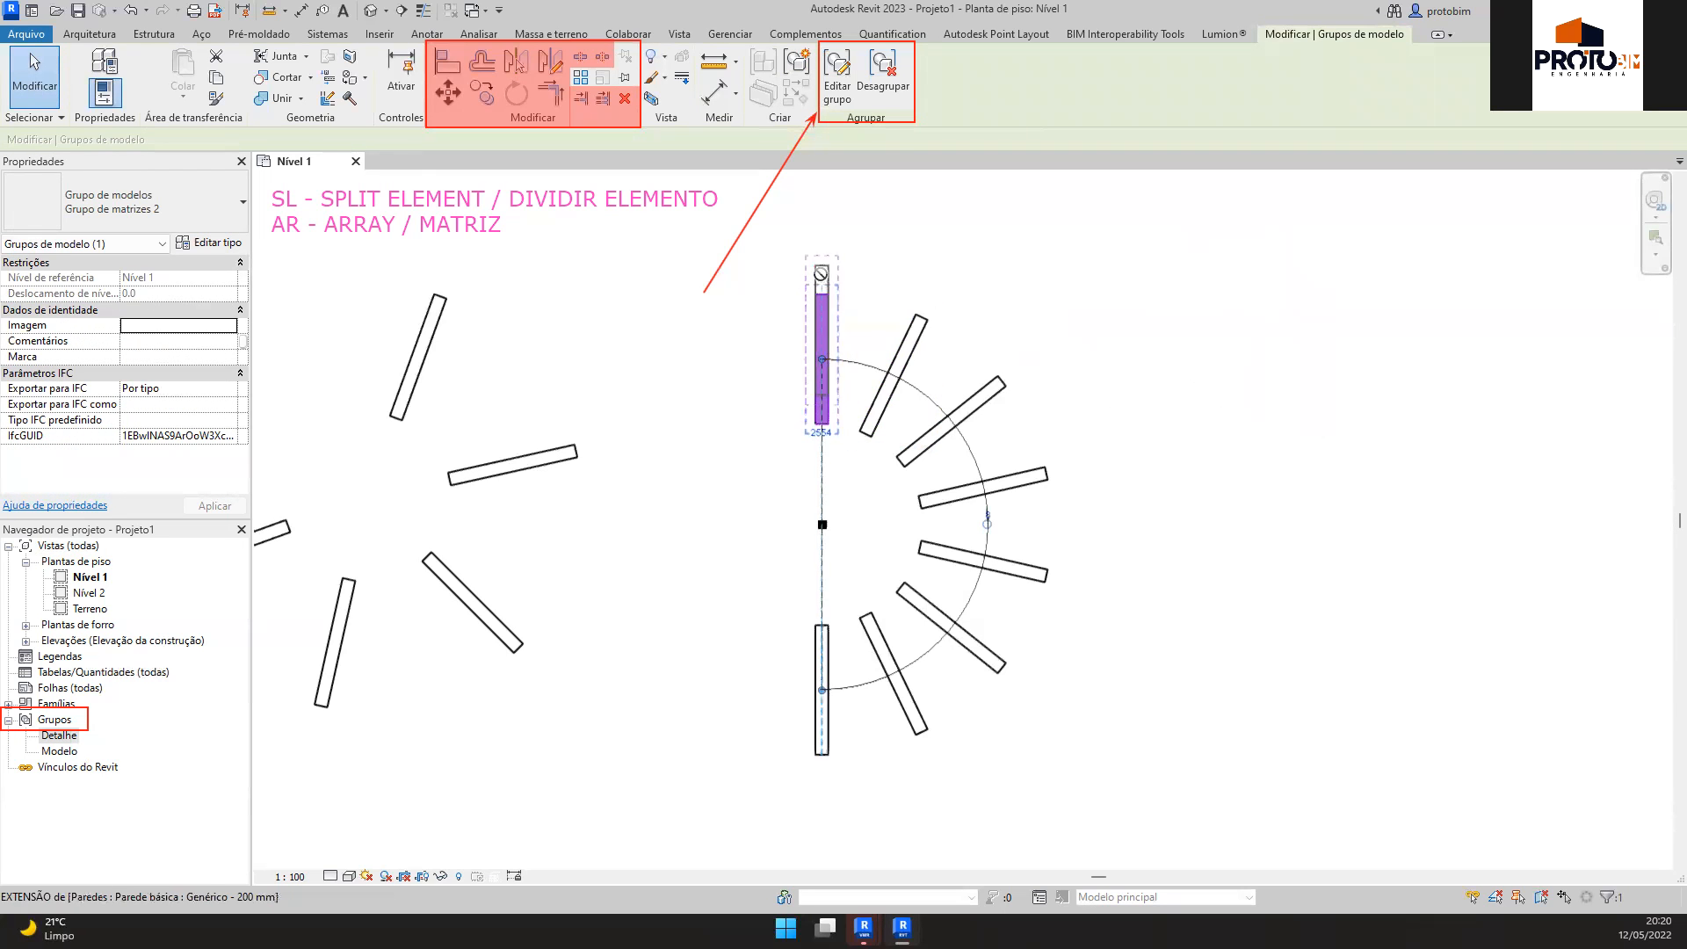
left_click_drag(820, 273, 824, 264)
key("Escape")
Set the half-circle array's member count to 5
left_click(819, 367)
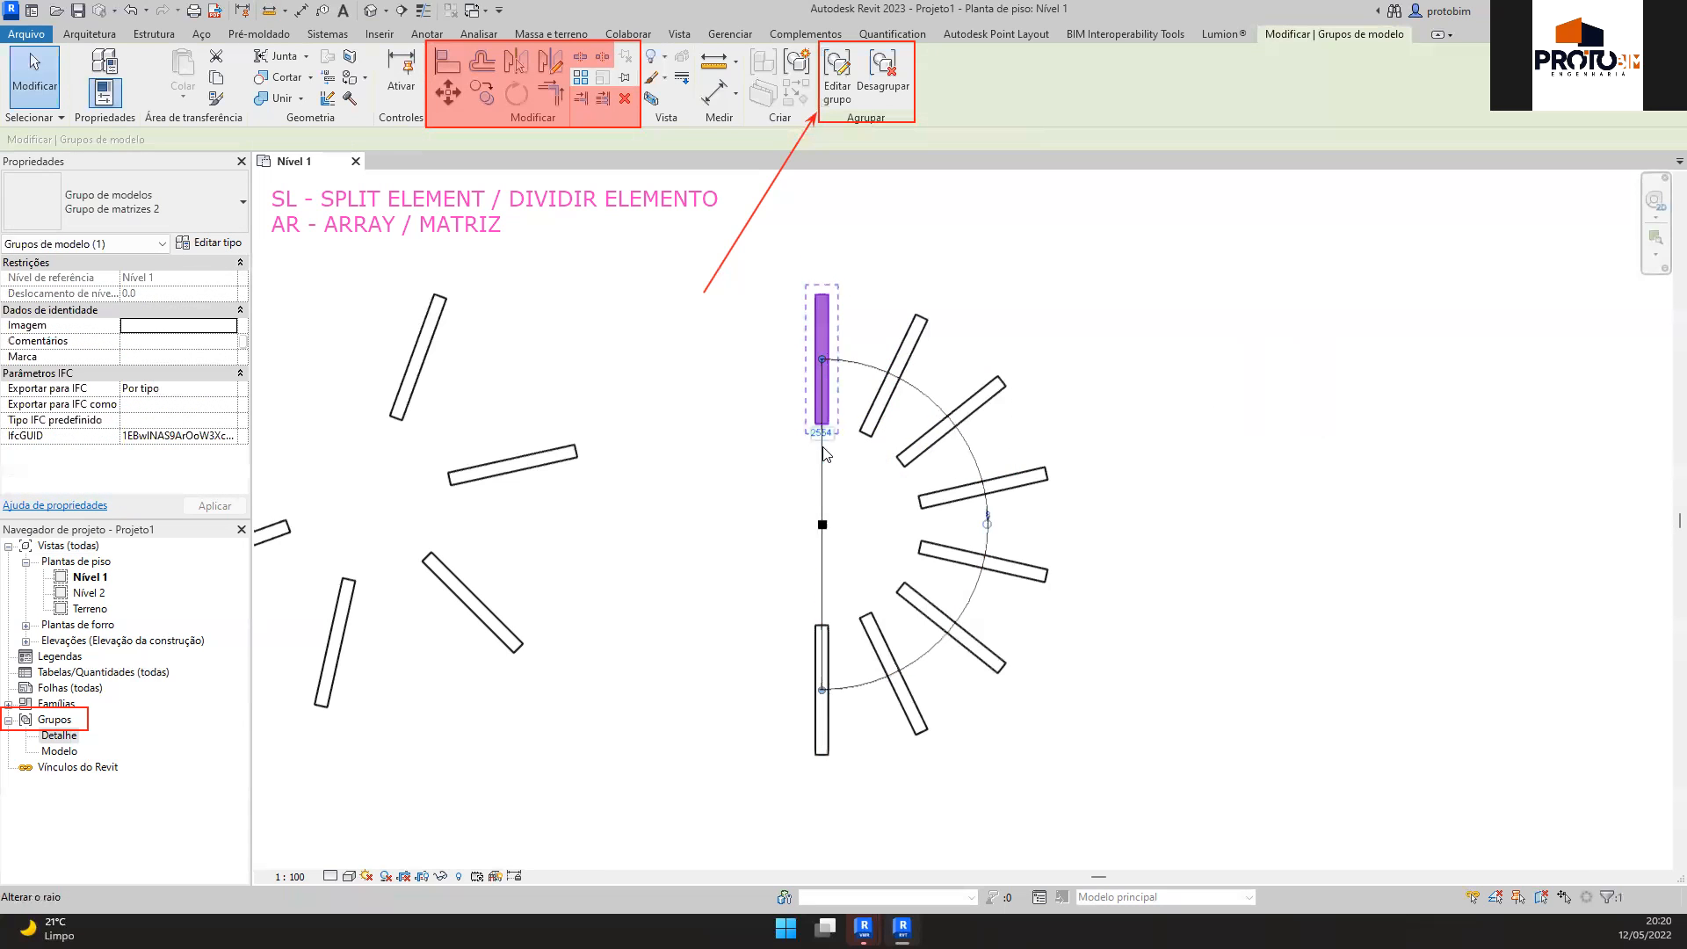
scroll(1129, 419, "down", 1)
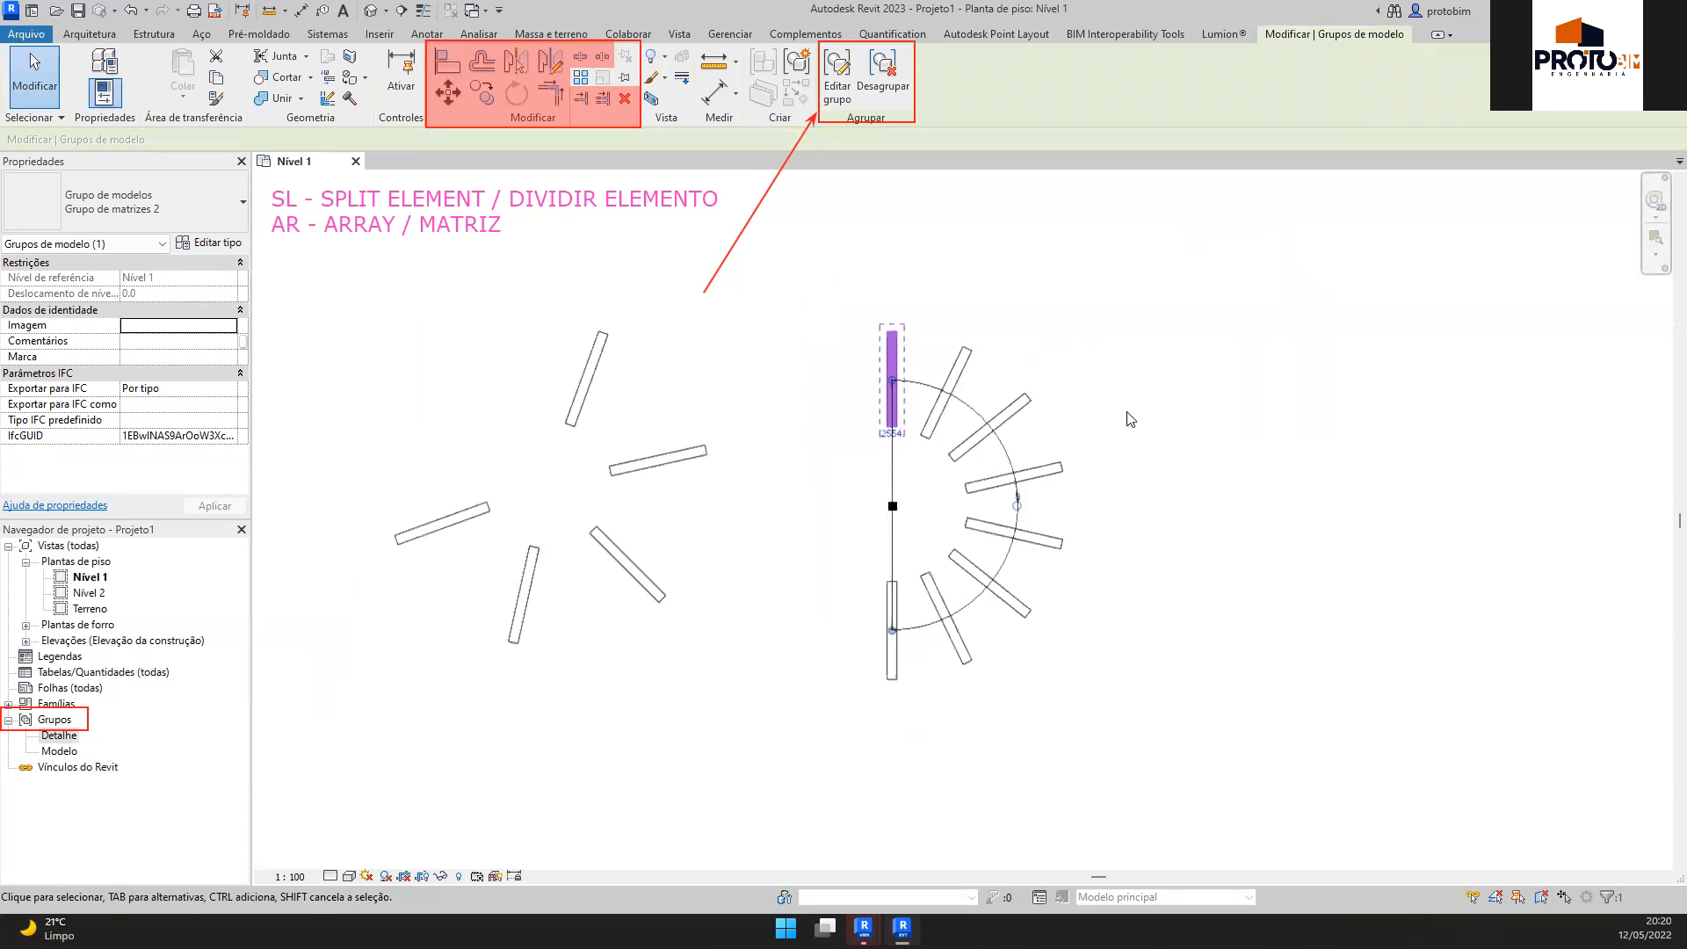
scroll(1130, 419, "up", 1)
key("Escape")
scroll(1089, 527, "up", 1)
left_click(1089, 525)
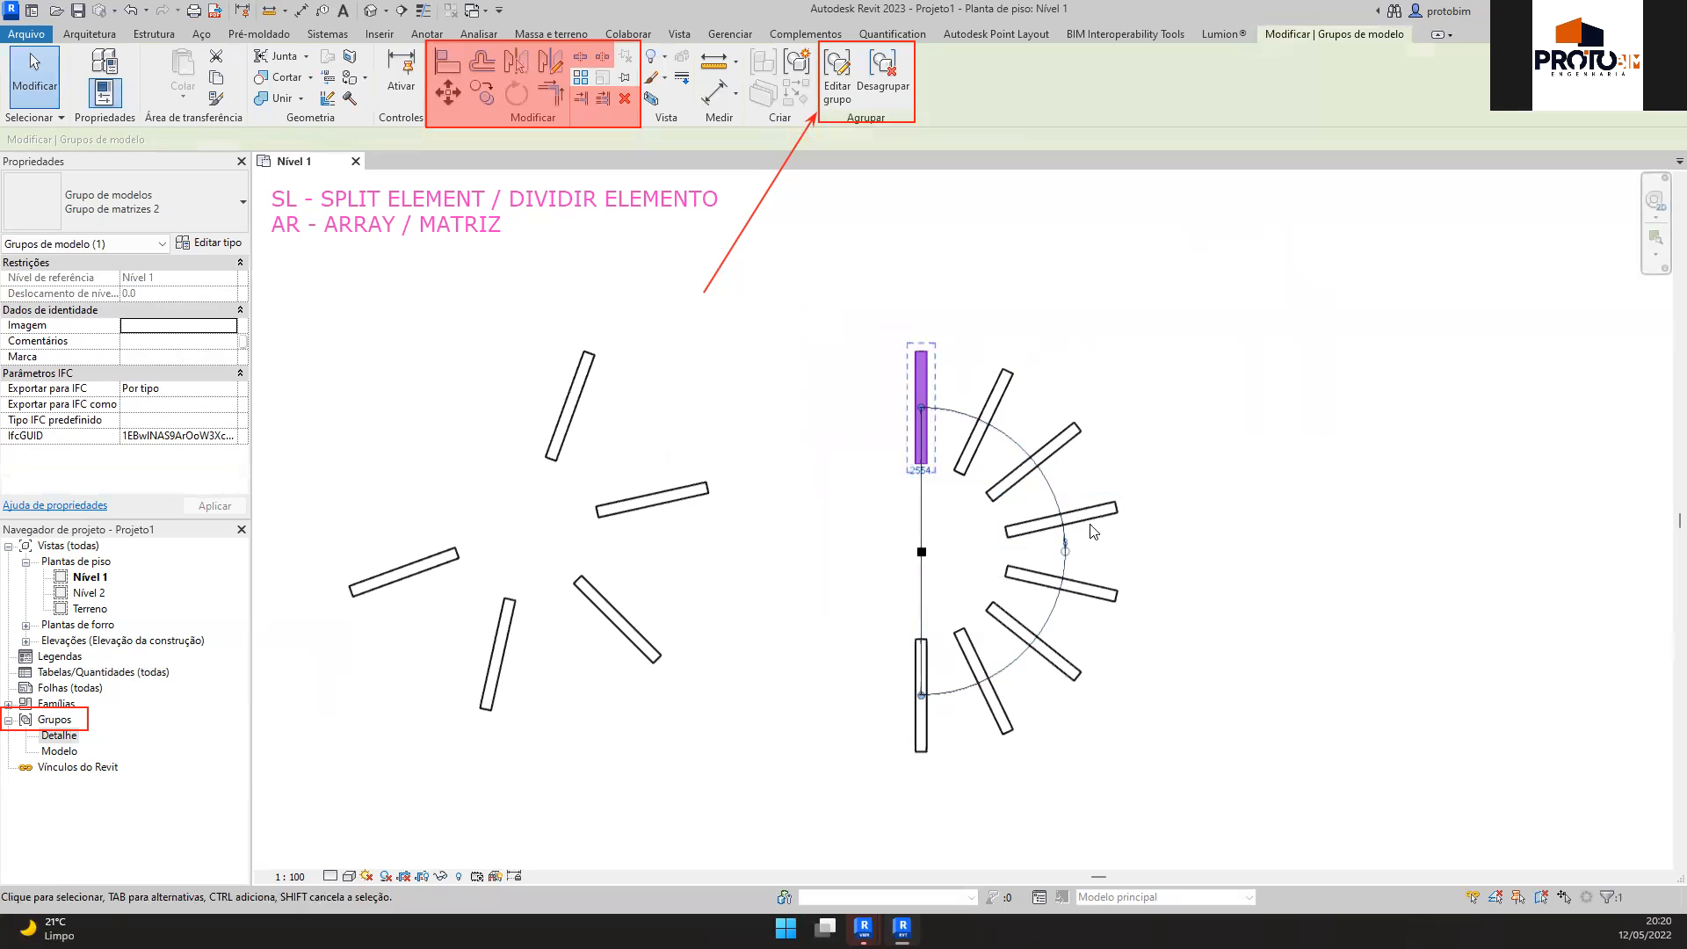
left_click(1066, 542)
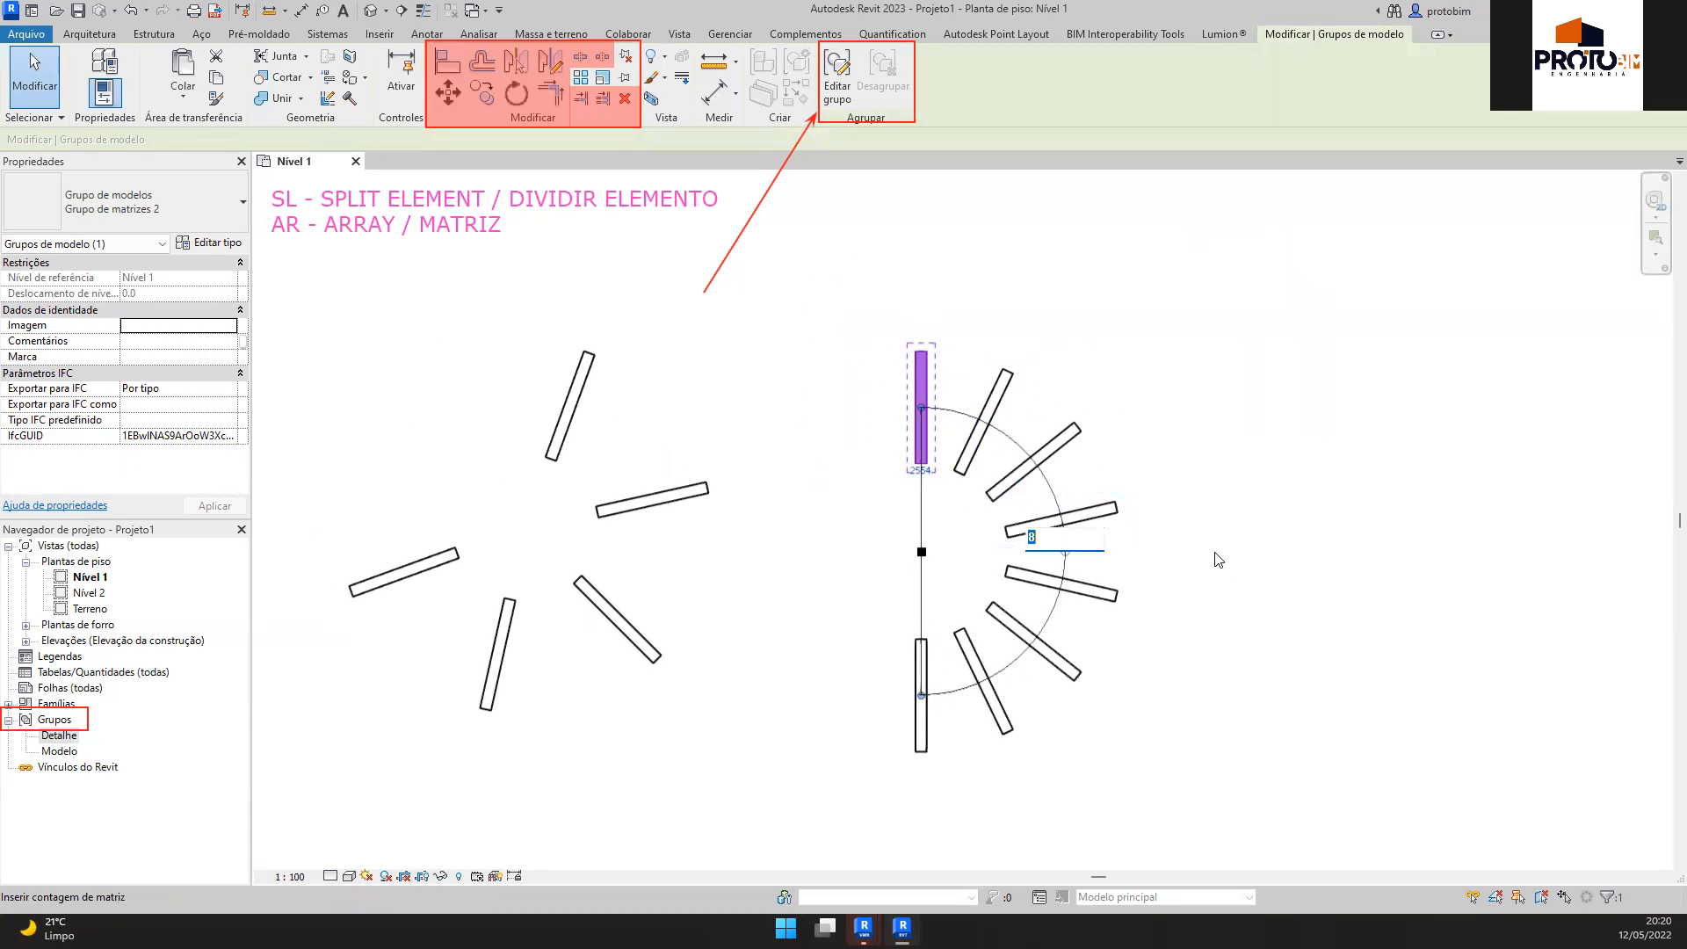
type("5")
key("Return")
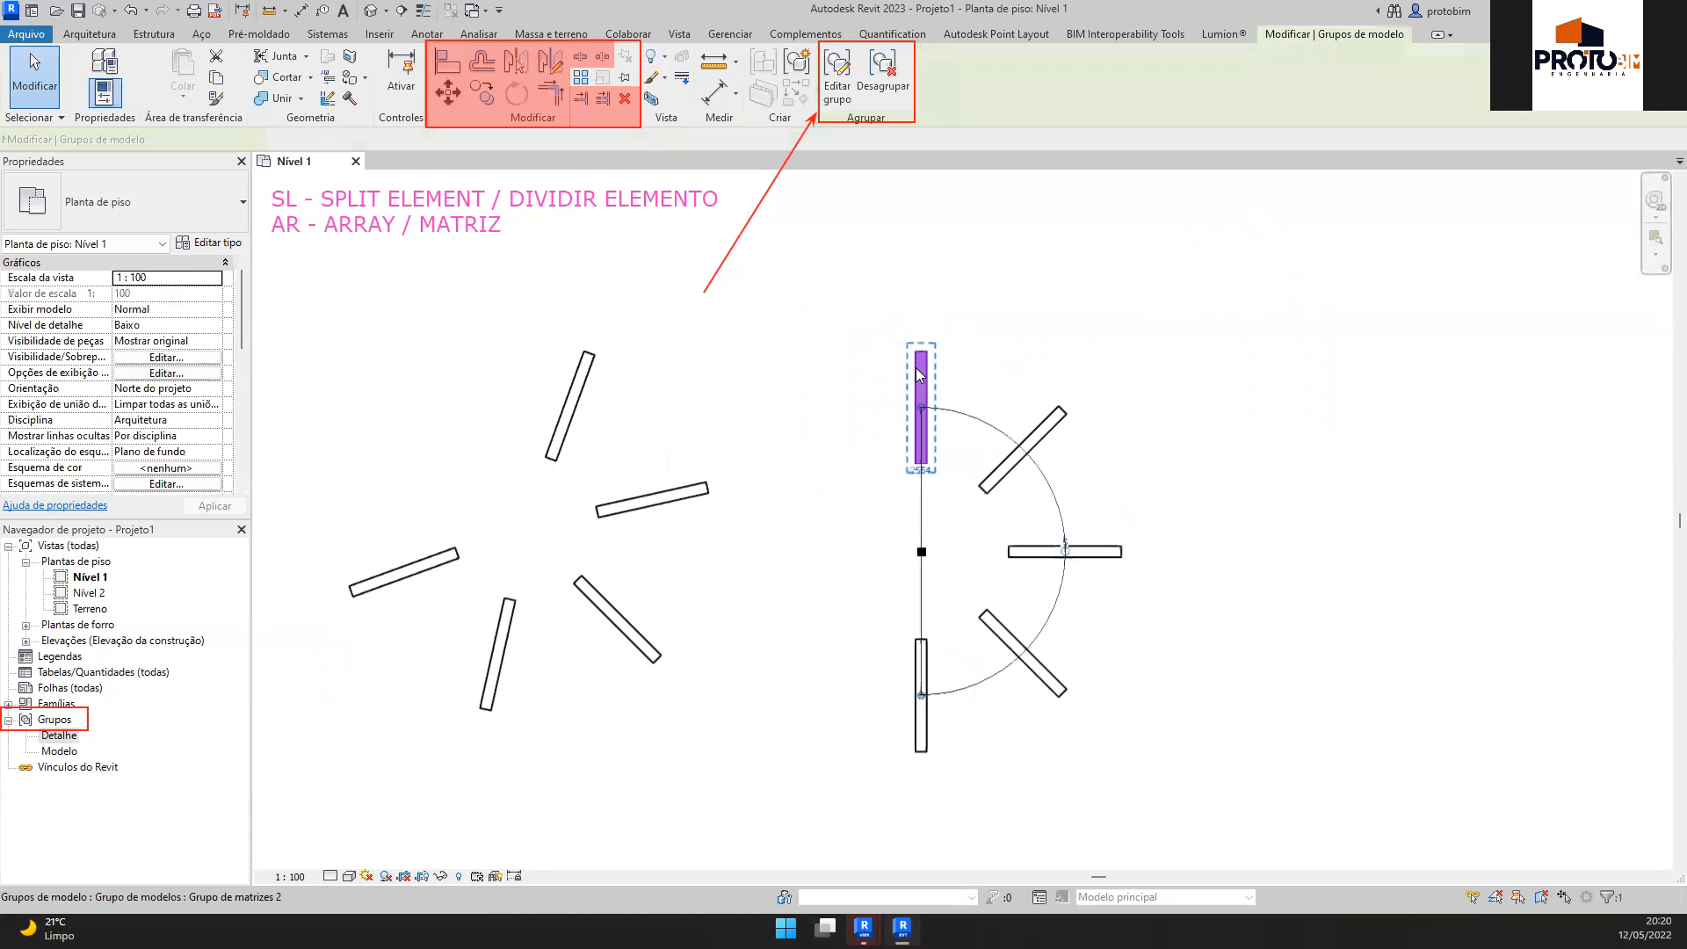
Open the group of the half-circle array's first member for editing and select its wall
left_click(837, 75)
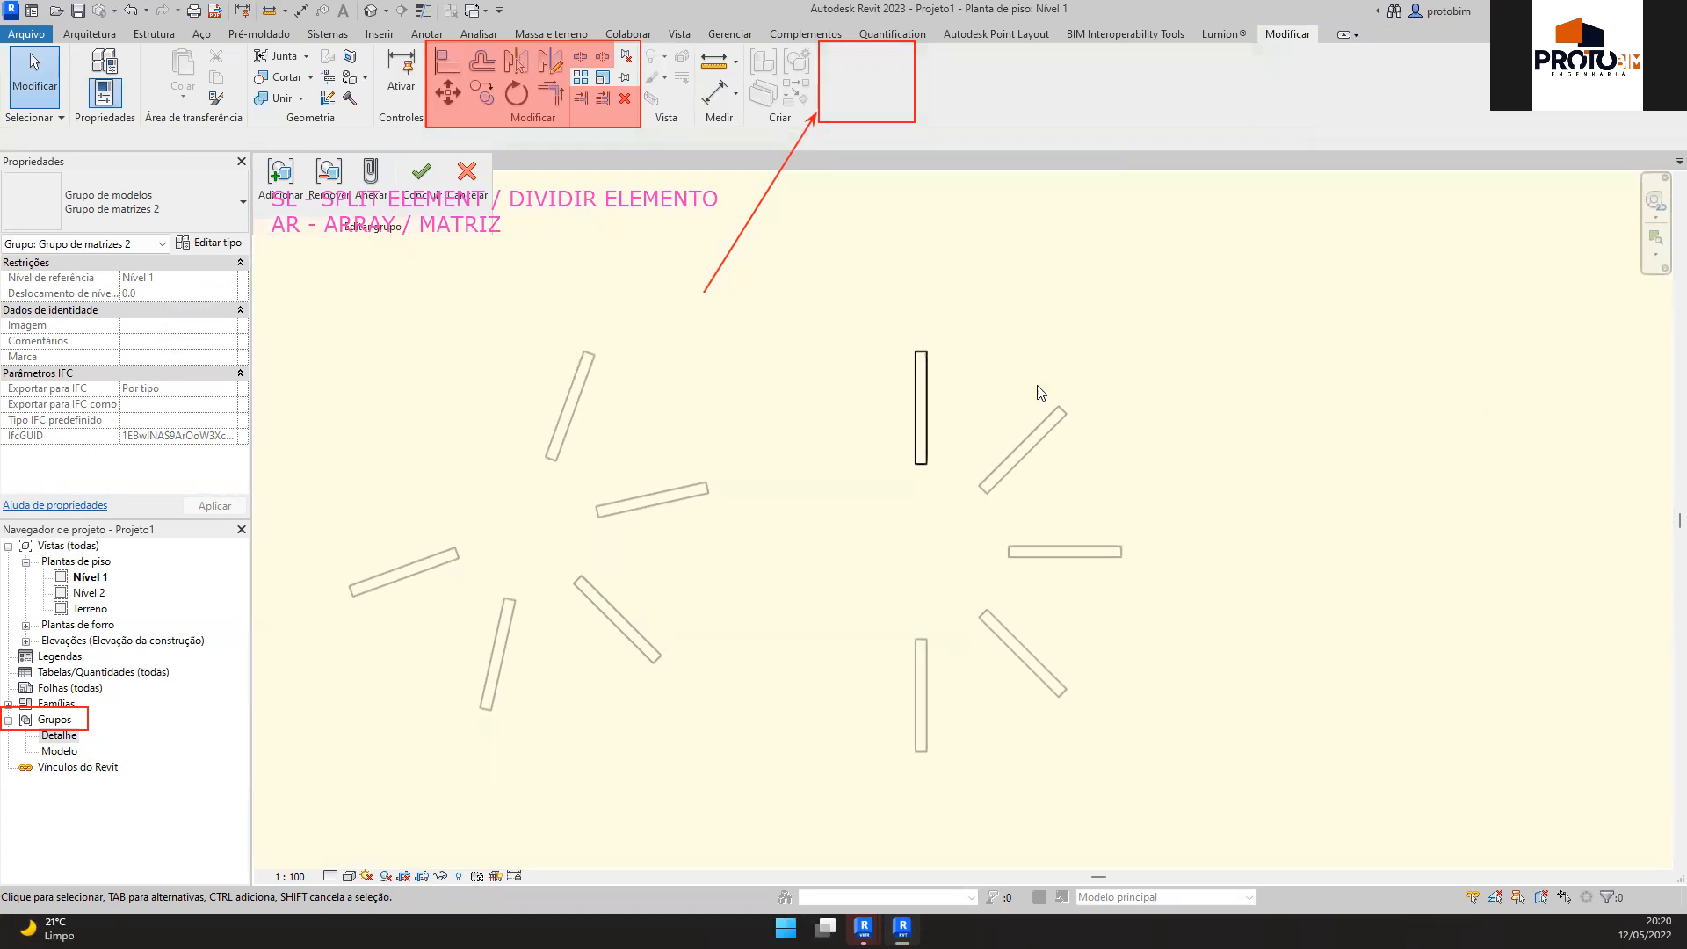
scroll(933, 395, "up", 2)
left_click(929, 389)
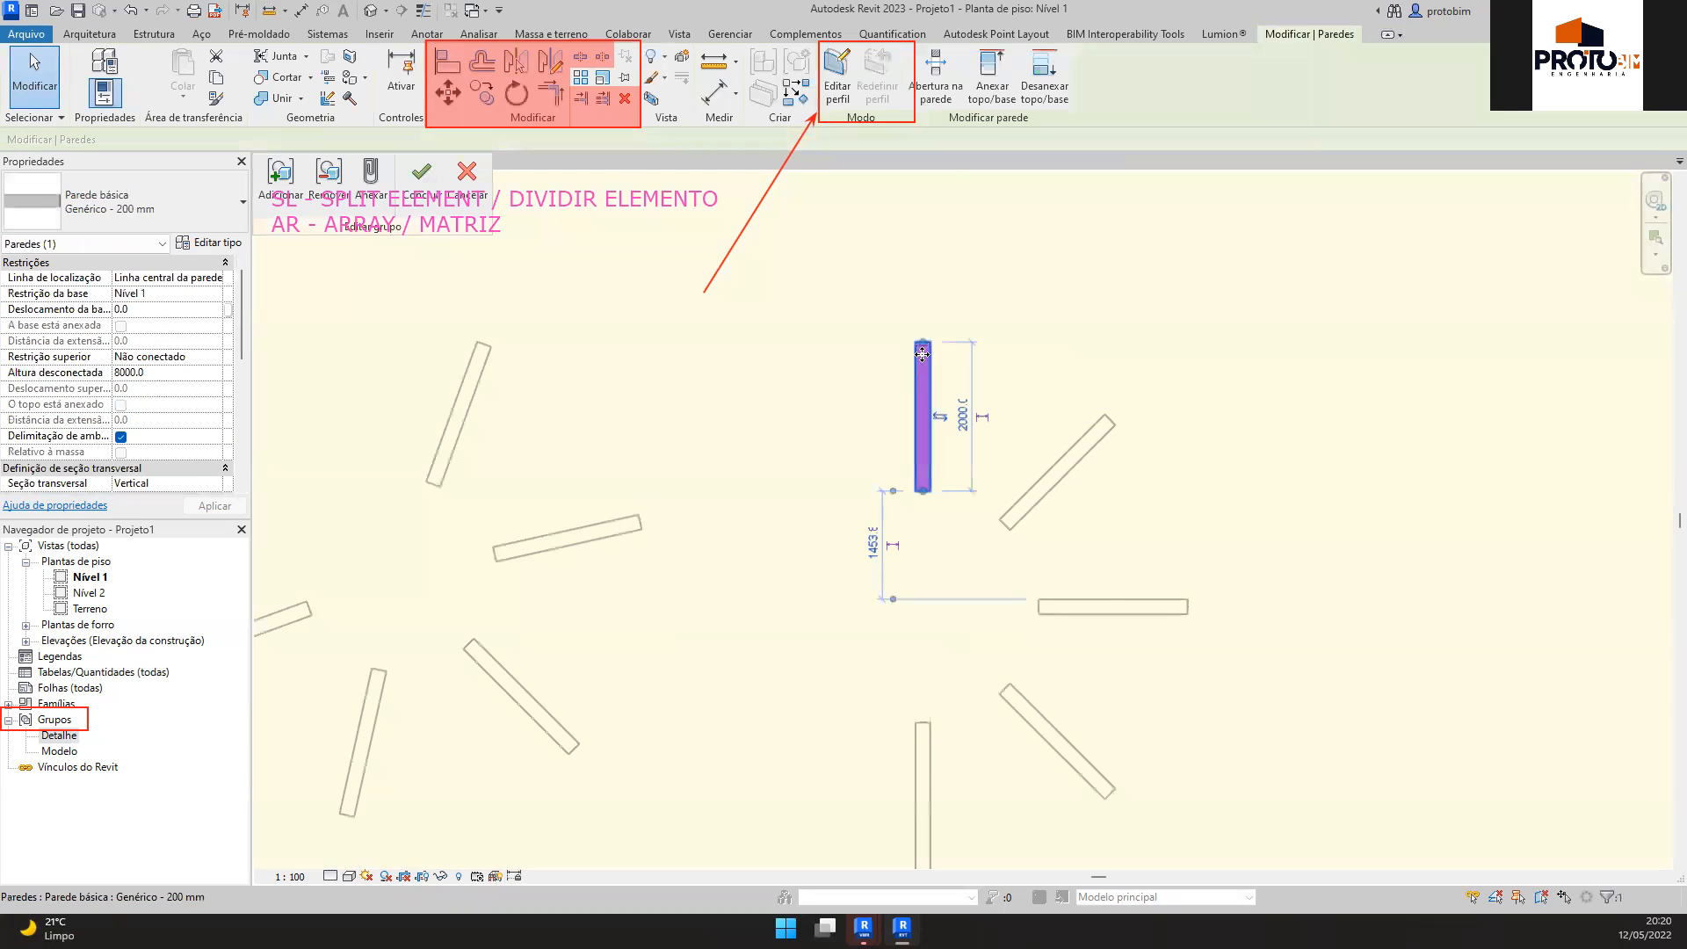
scroll(950, 334, "up", 1)
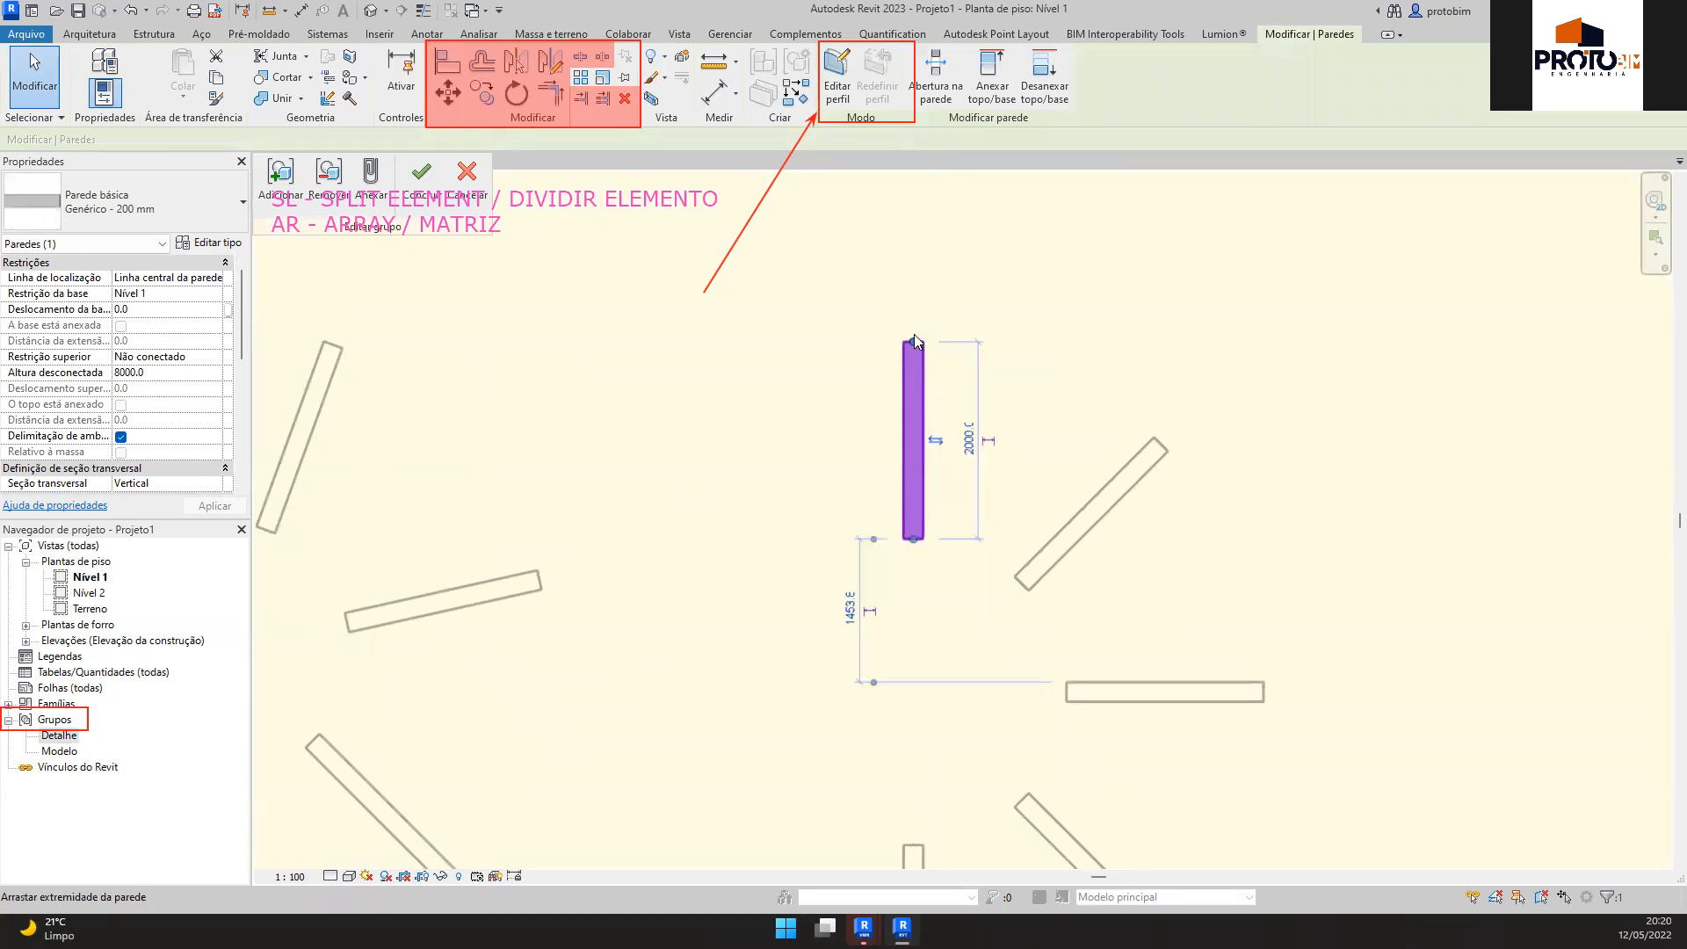
Draw a short branch wall from the middle of the group's wall, angling diagonally upward, and finish the group edit
key("w")
key("a")
left_click(914, 439)
key("Escape")
scroll(870, 327, "down", 3)
scroll(891, 332, "up", 2)
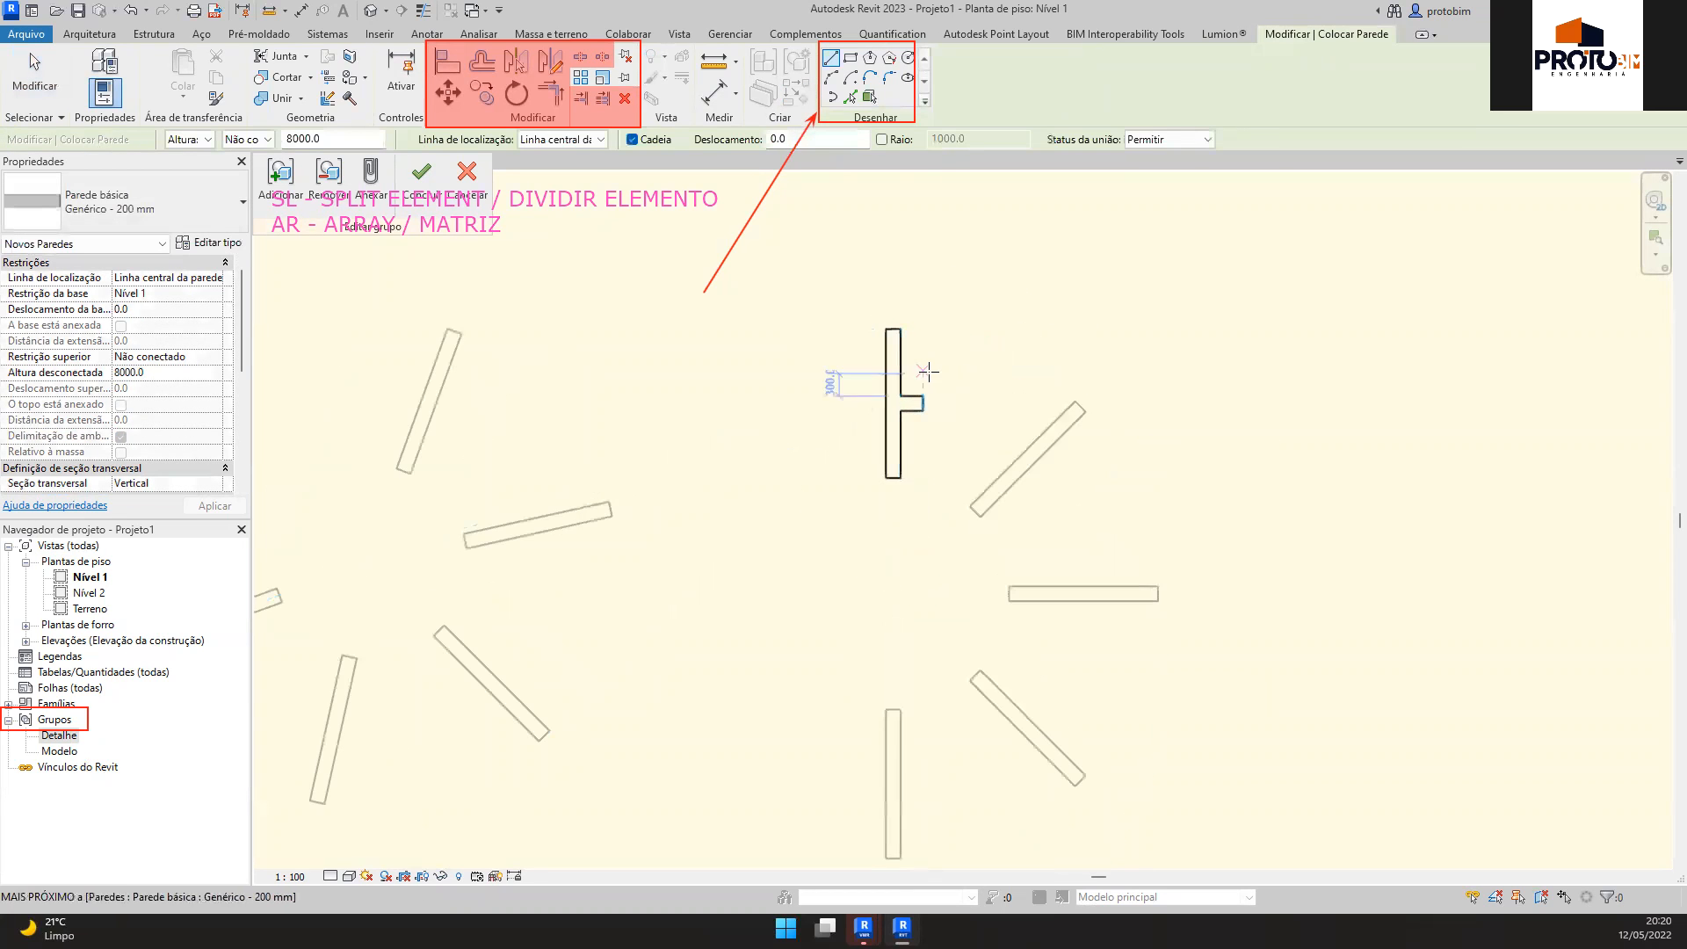
left_click(919, 396)
left_click(945, 374)
key("Escape")
scroll(889, 329, "down", 2)
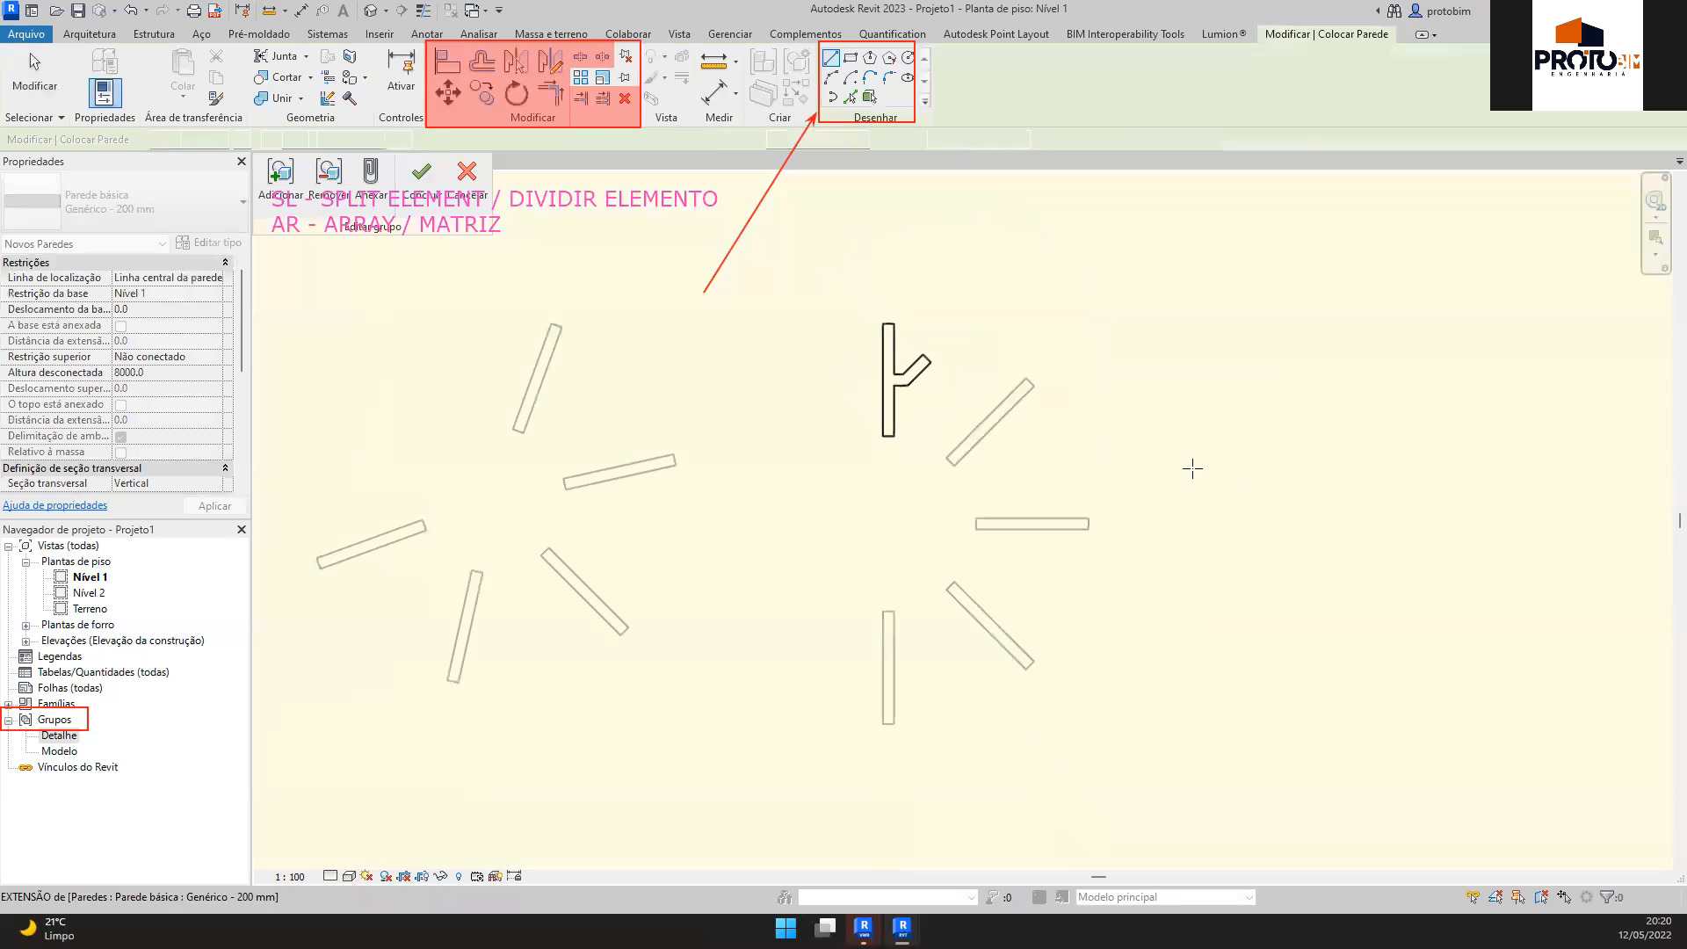
left_click(423, 174)
left_click(1139, 452)
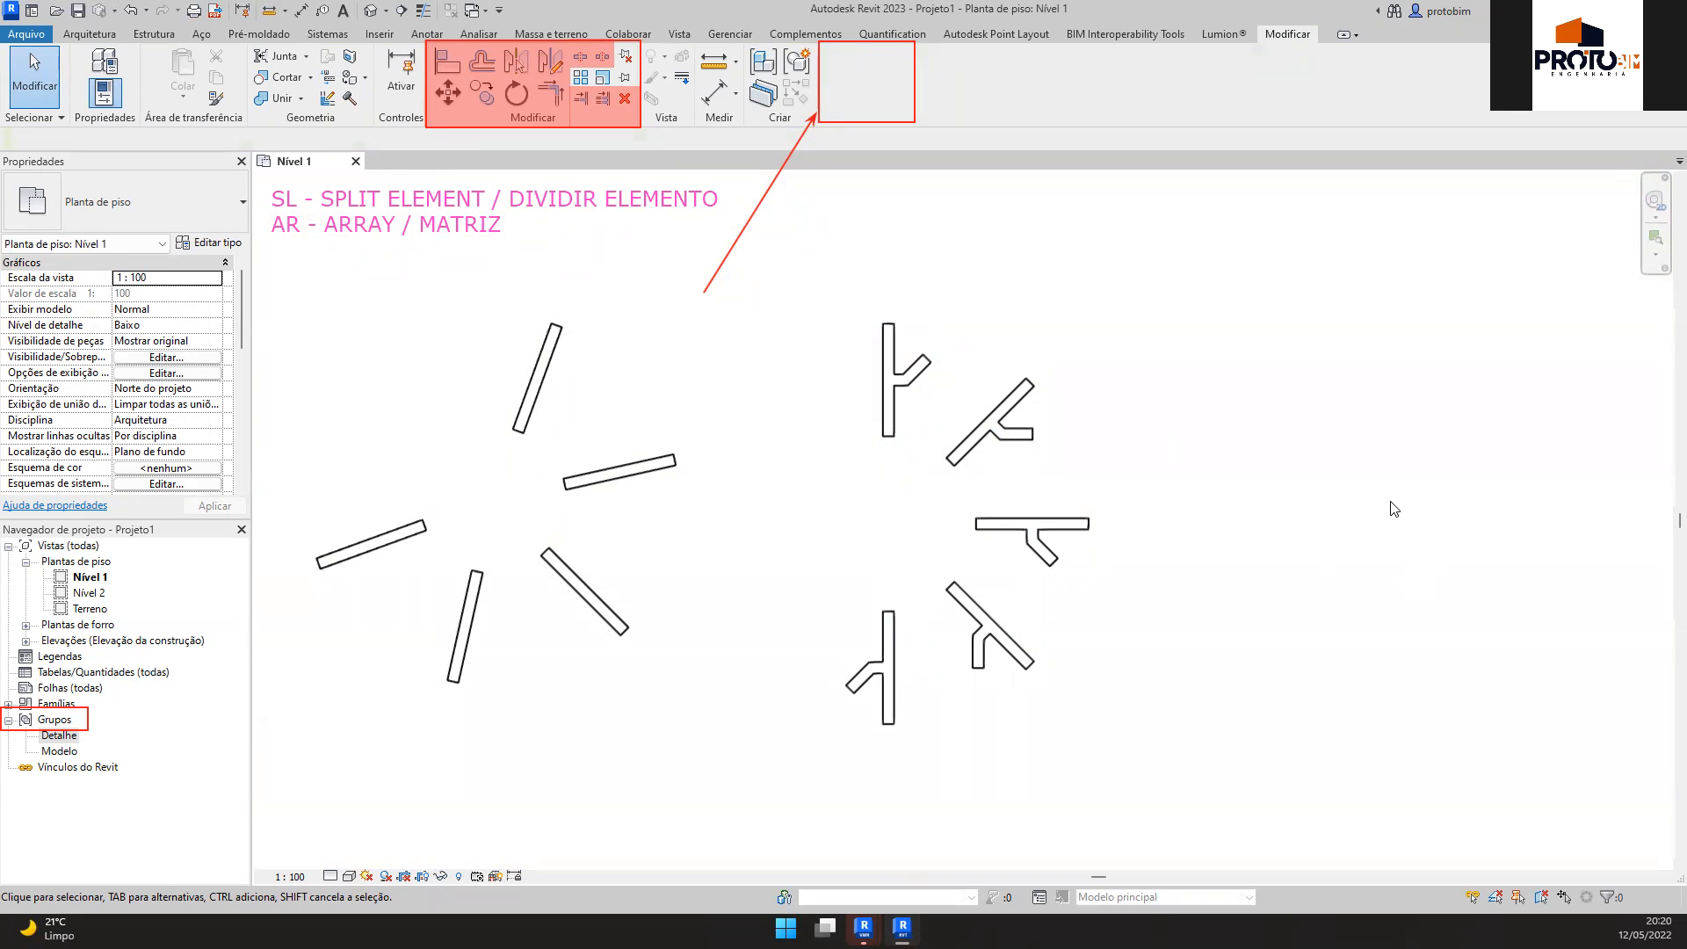
Select individual members of the half-circle array to examine the group change across the copies
middle_click_drag(1253, 444, 1303, 446)
left_click(1069, 437)
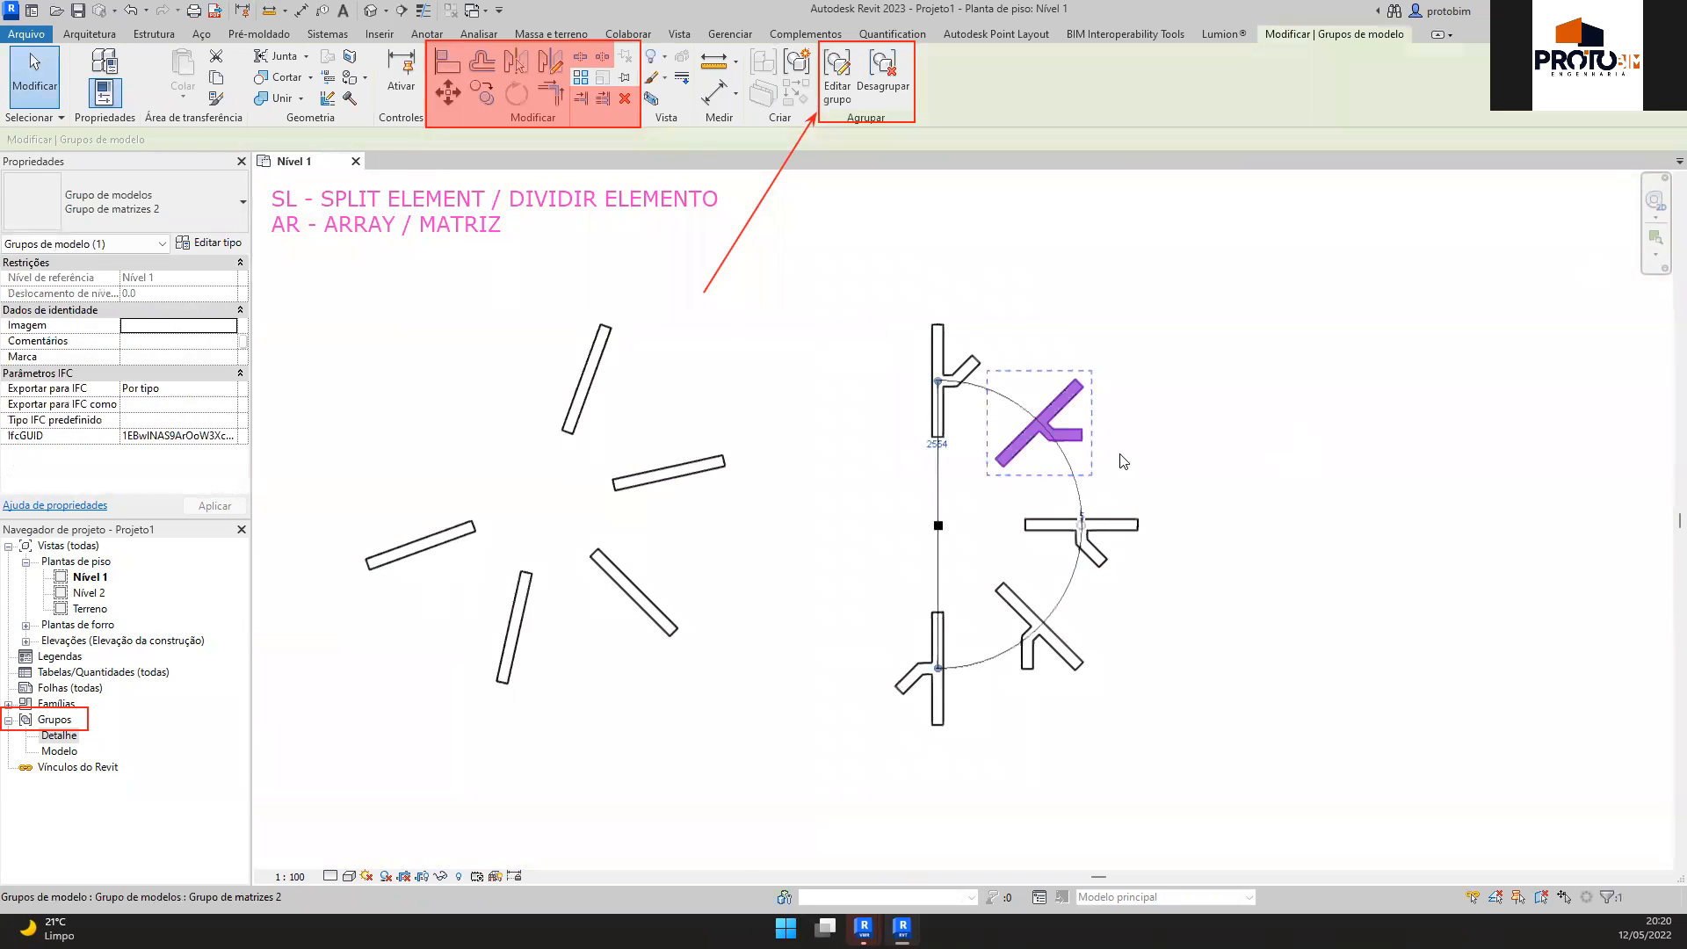
left_click(1156, 349)
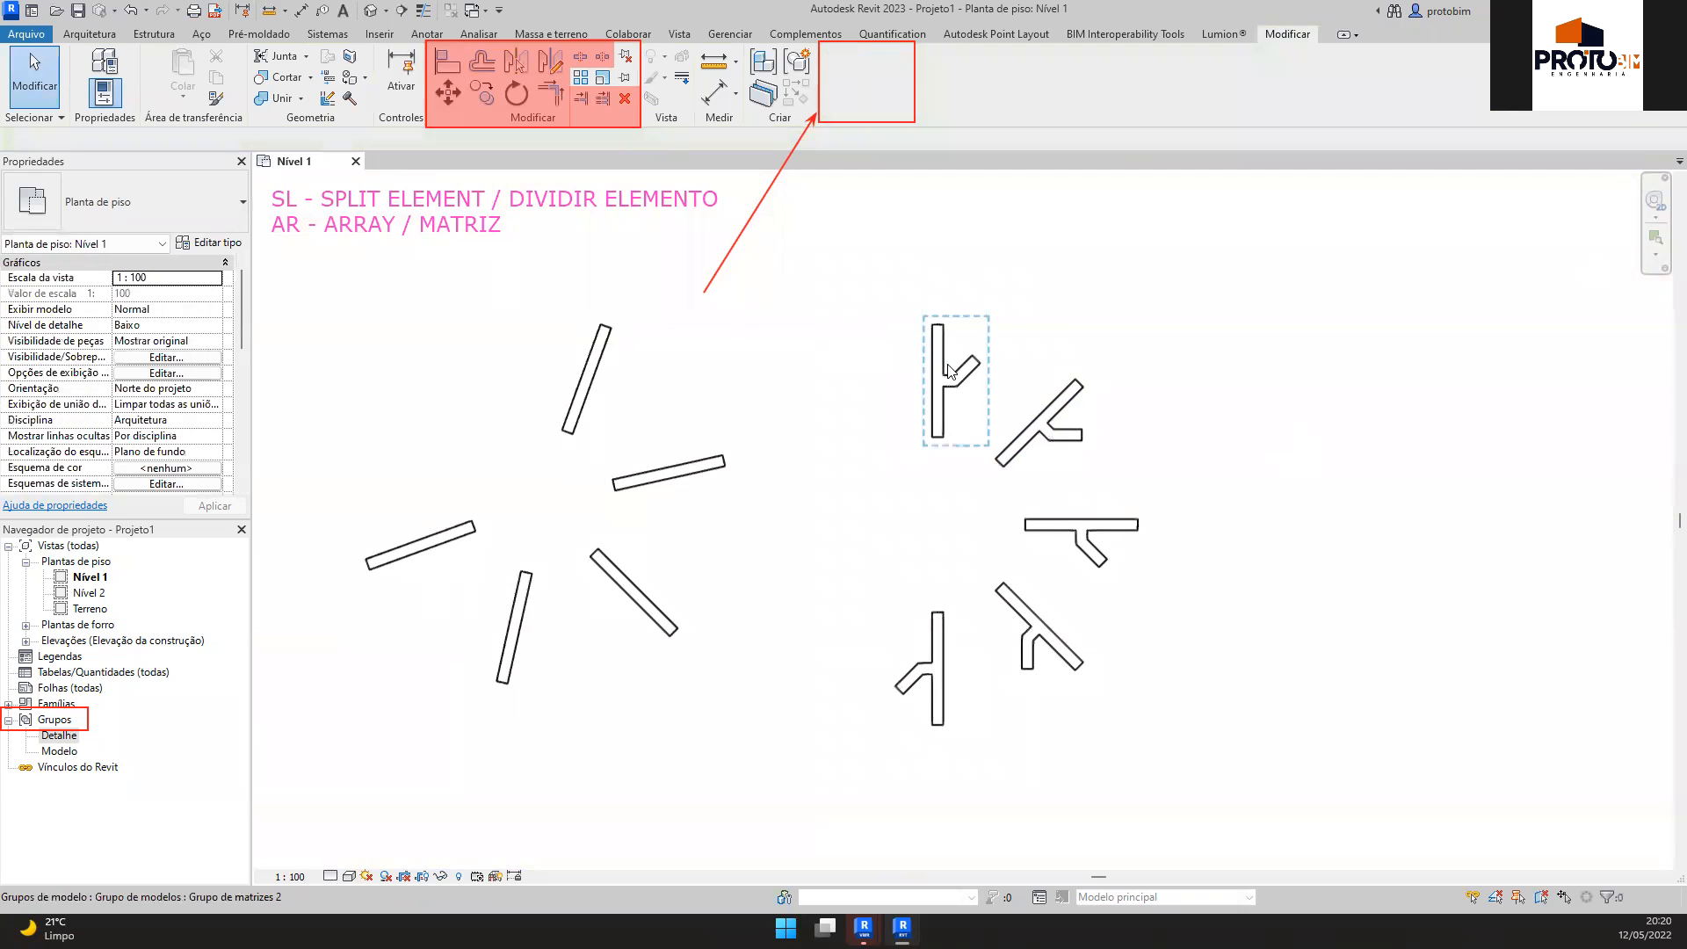
left_click(936, 668)
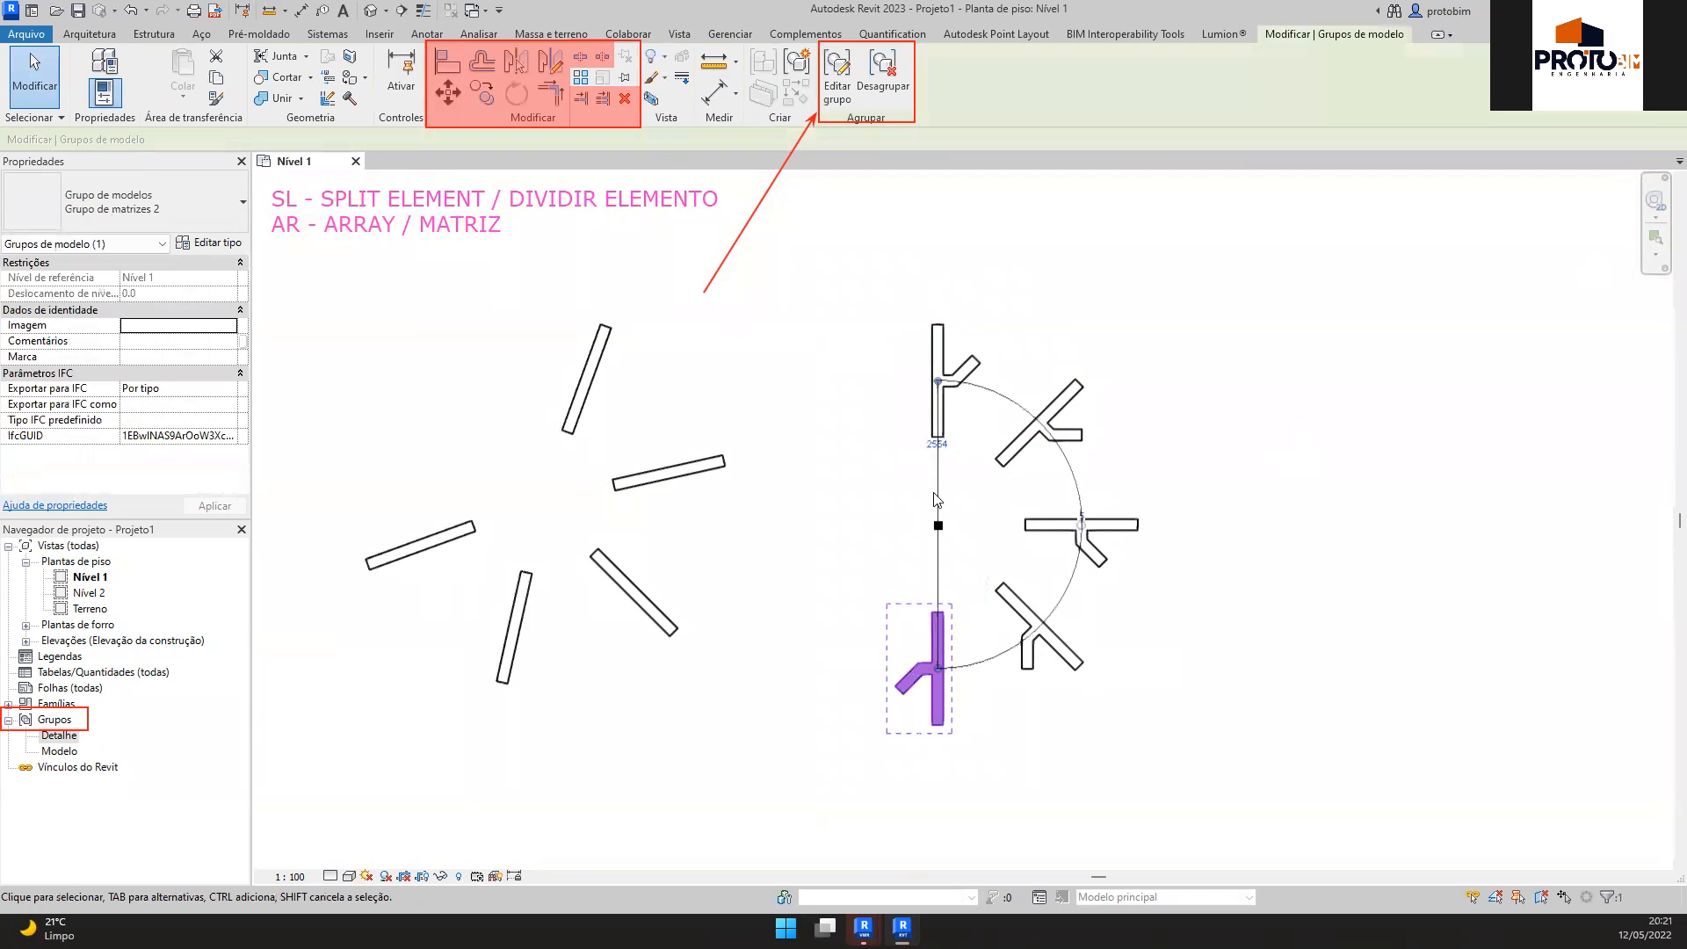
Select all five groups of the half-circle array and ungroup them
left_click_drag(835, 294, 1186, 751)
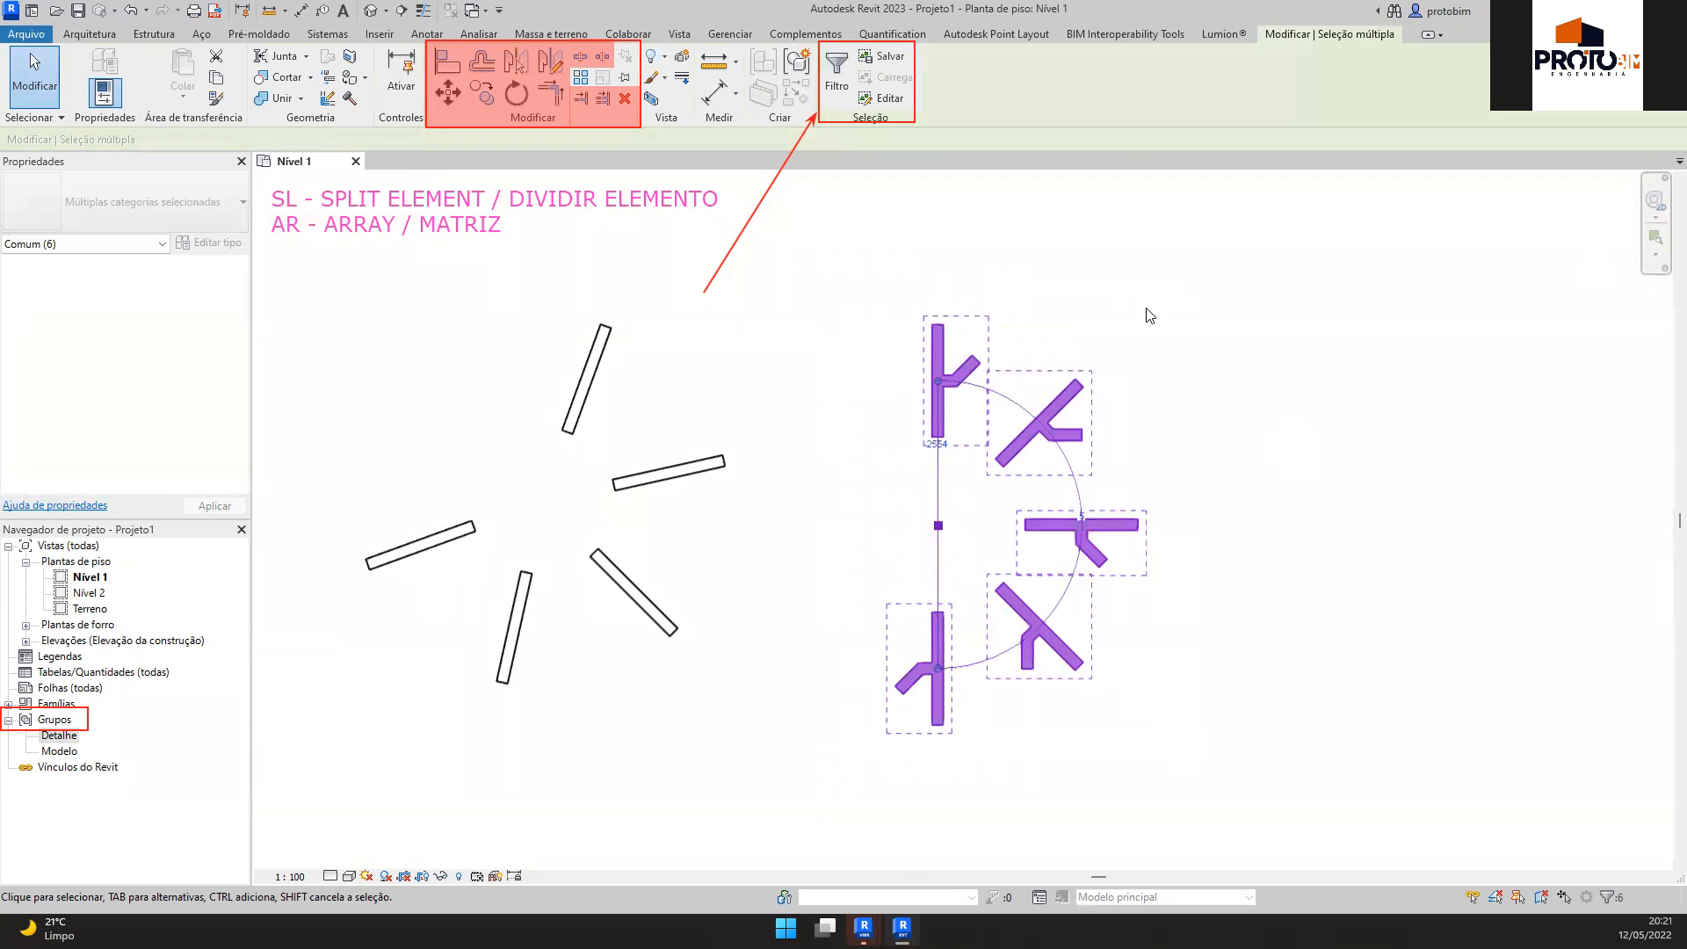
left_click(956, 370)
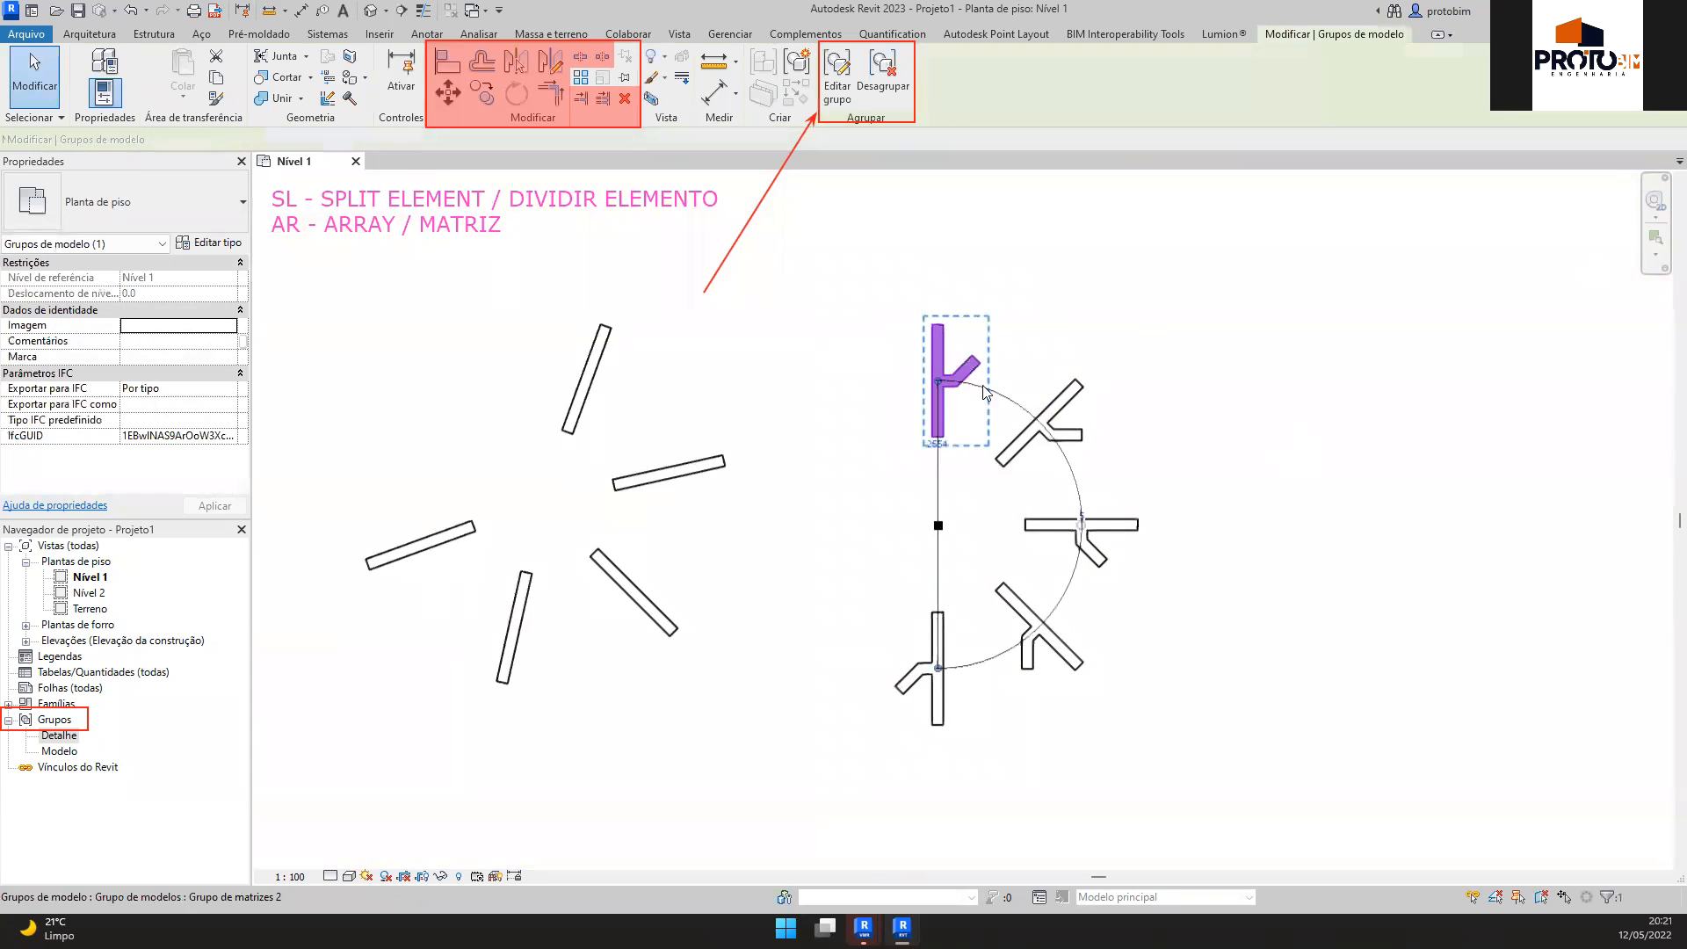
left_click(1054, 399, "ctrl")
left_click(1126, 525, "ctrl")
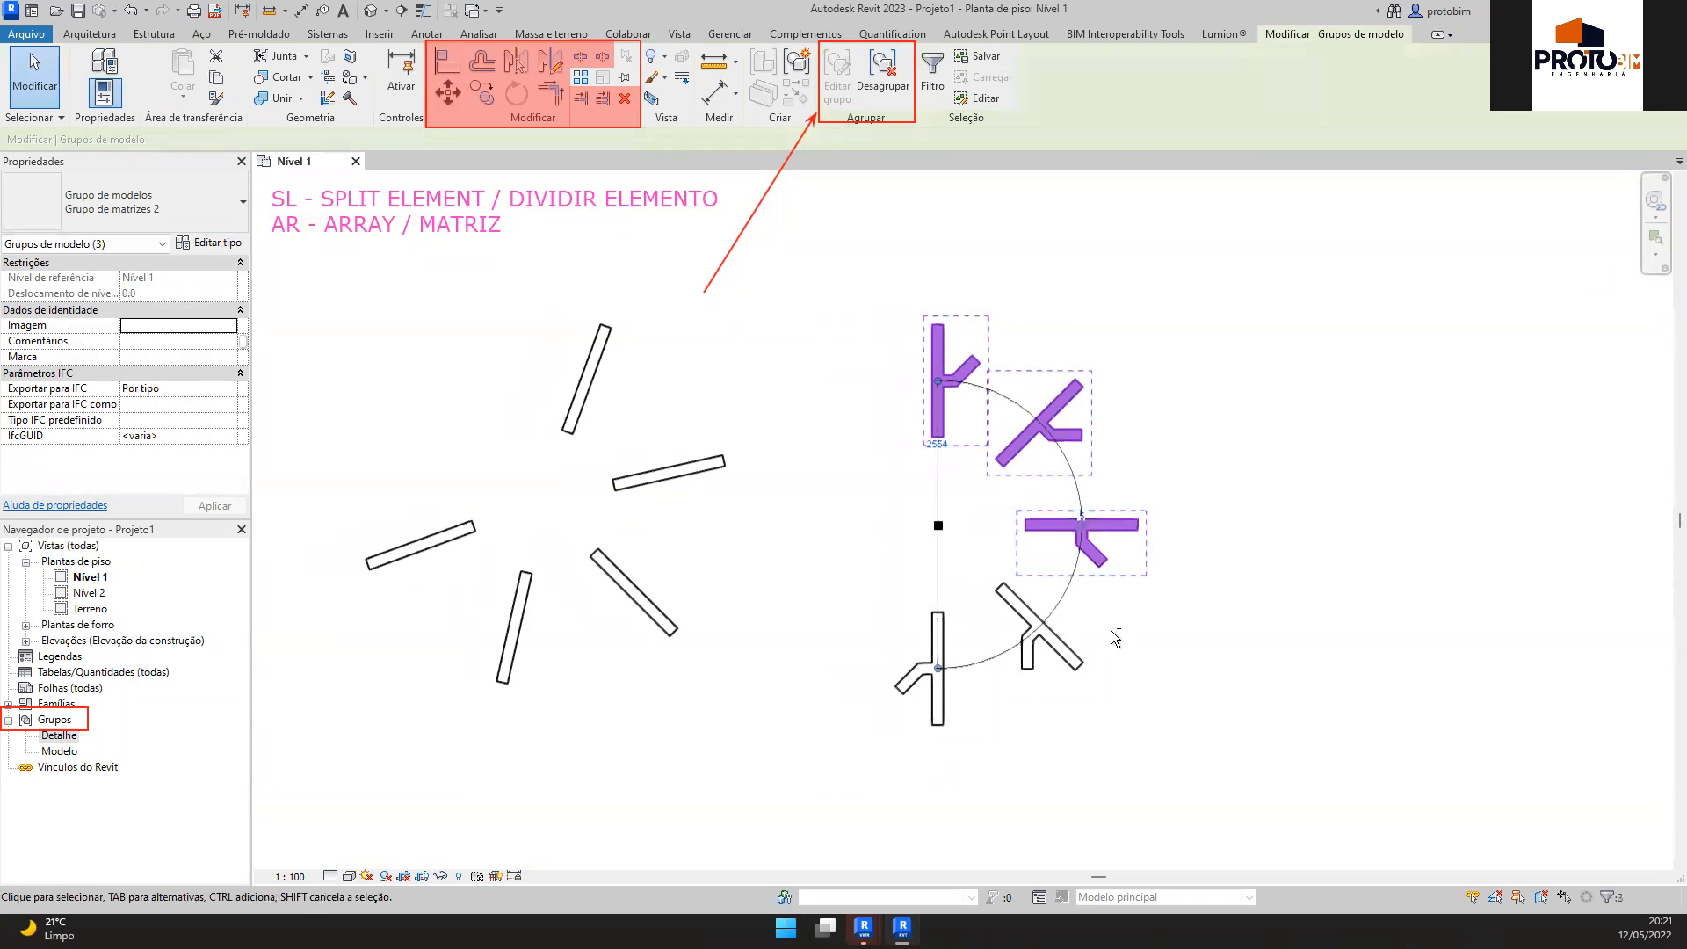
left_click(1063, 663, "ctrl")
left_click(938, 694, "ctrl")
left_click(883, 75)
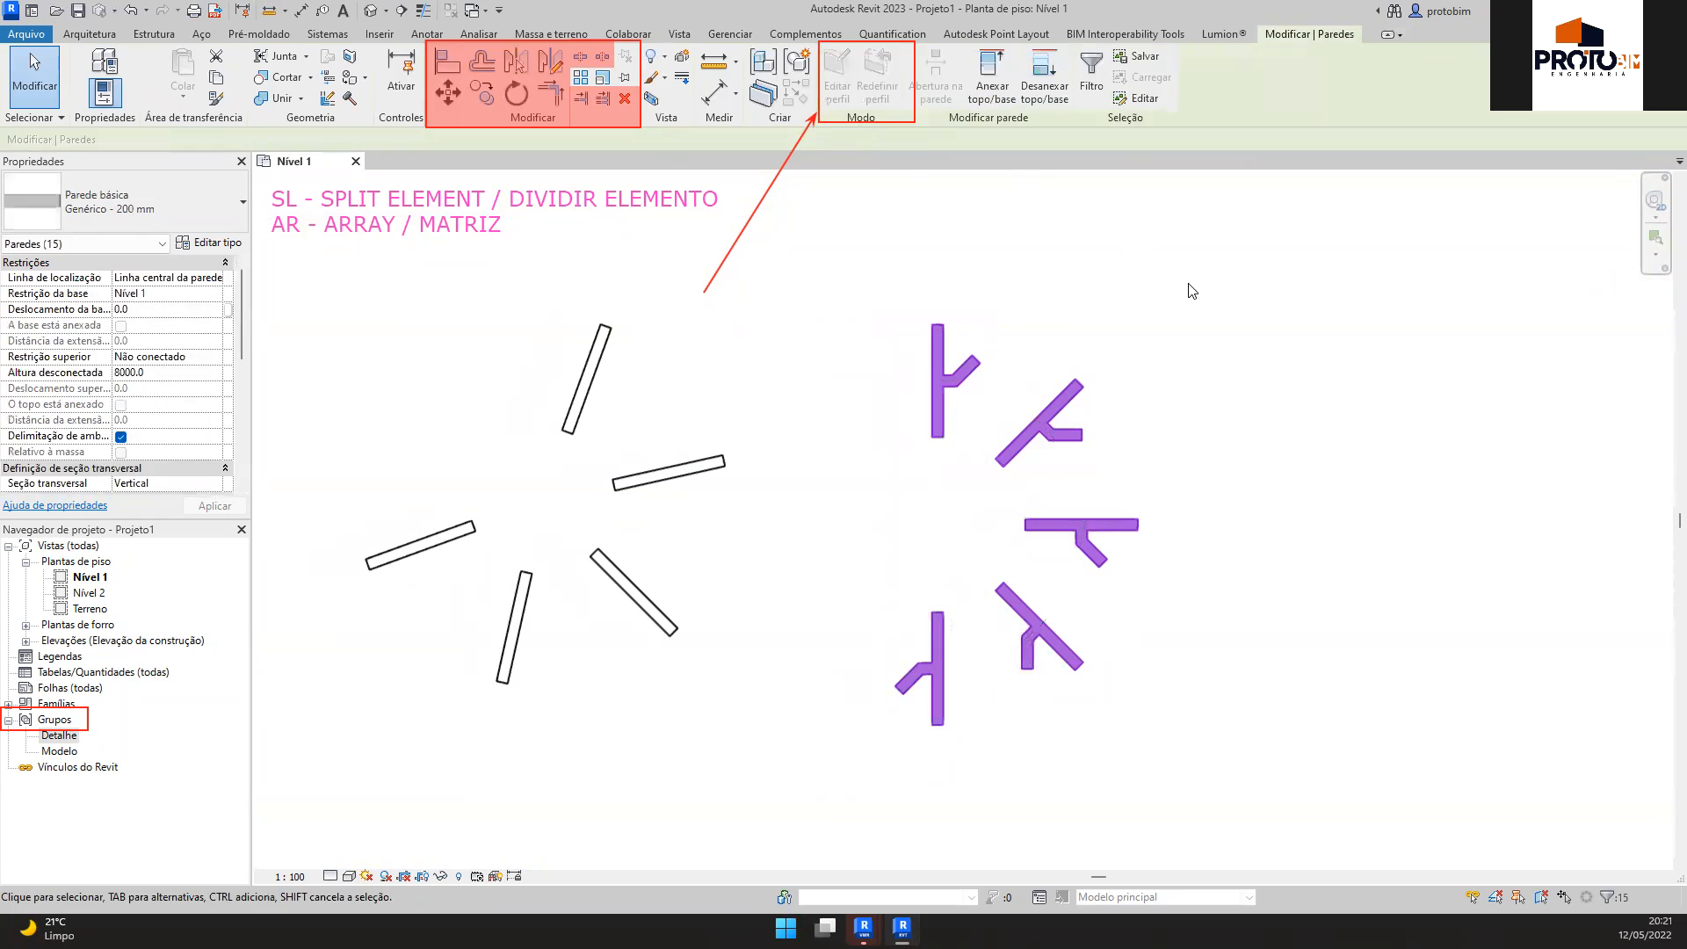
left_click(1191, 290)
Select several of the ungrouped walls one by one to check that they are independent elements
left_click(937, 386)
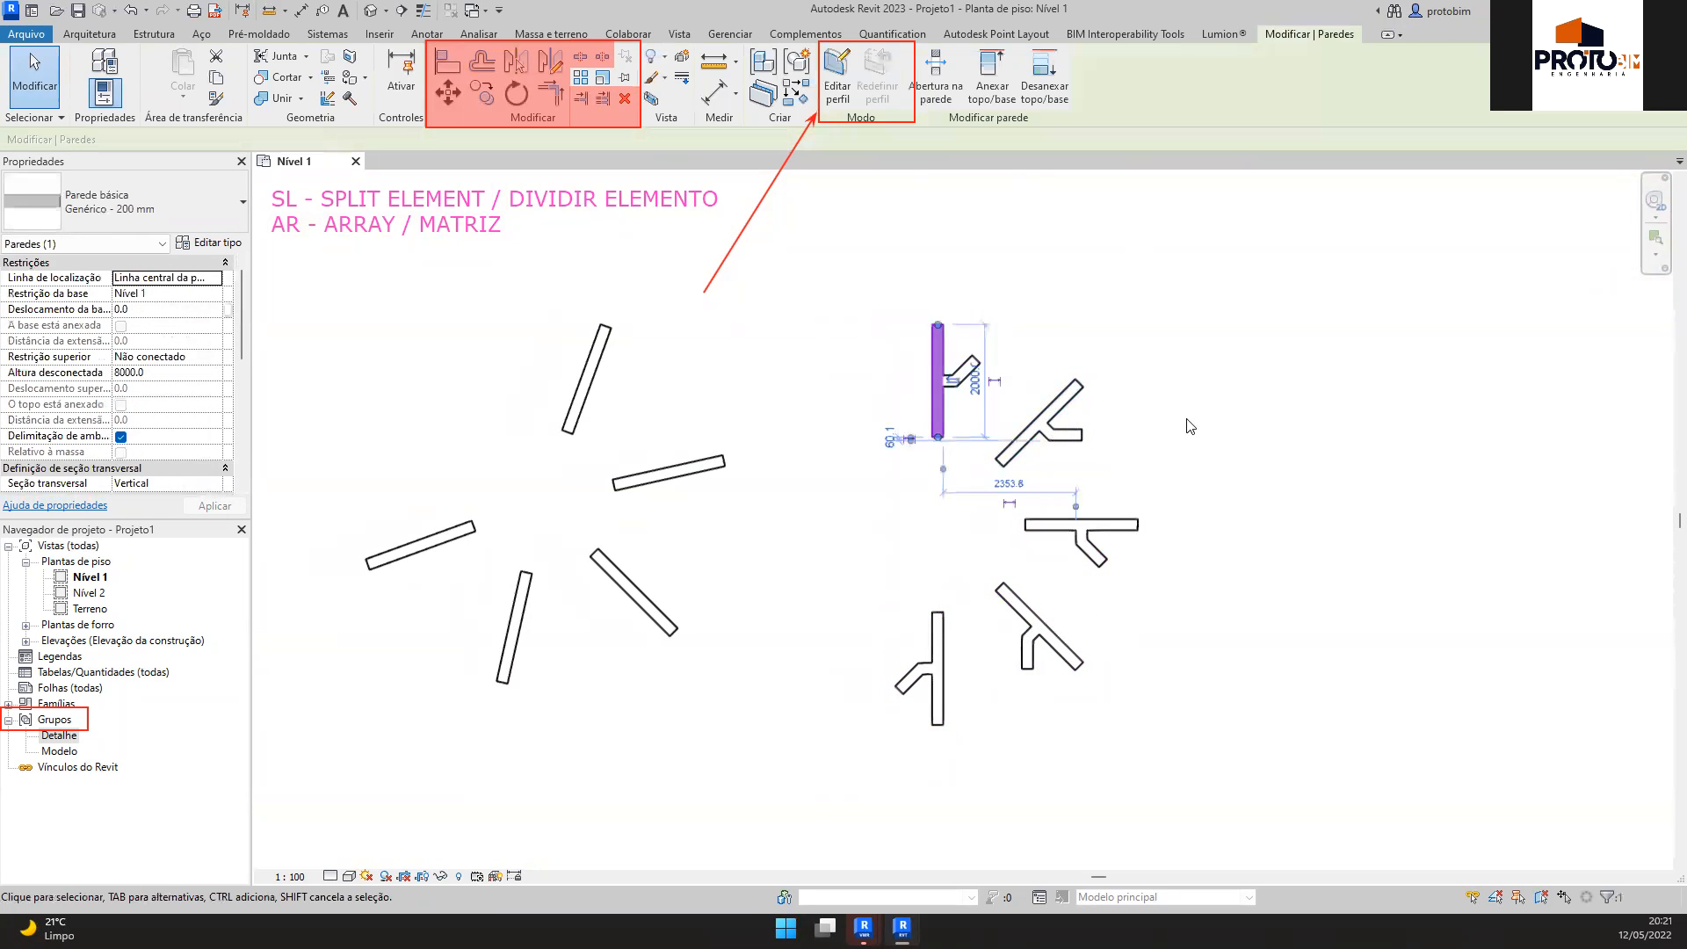
left_click(1109, 545)
left_click(938, 411)
left_click(993, 416)
left_click(1038, 423)
left_click(1204, 461)
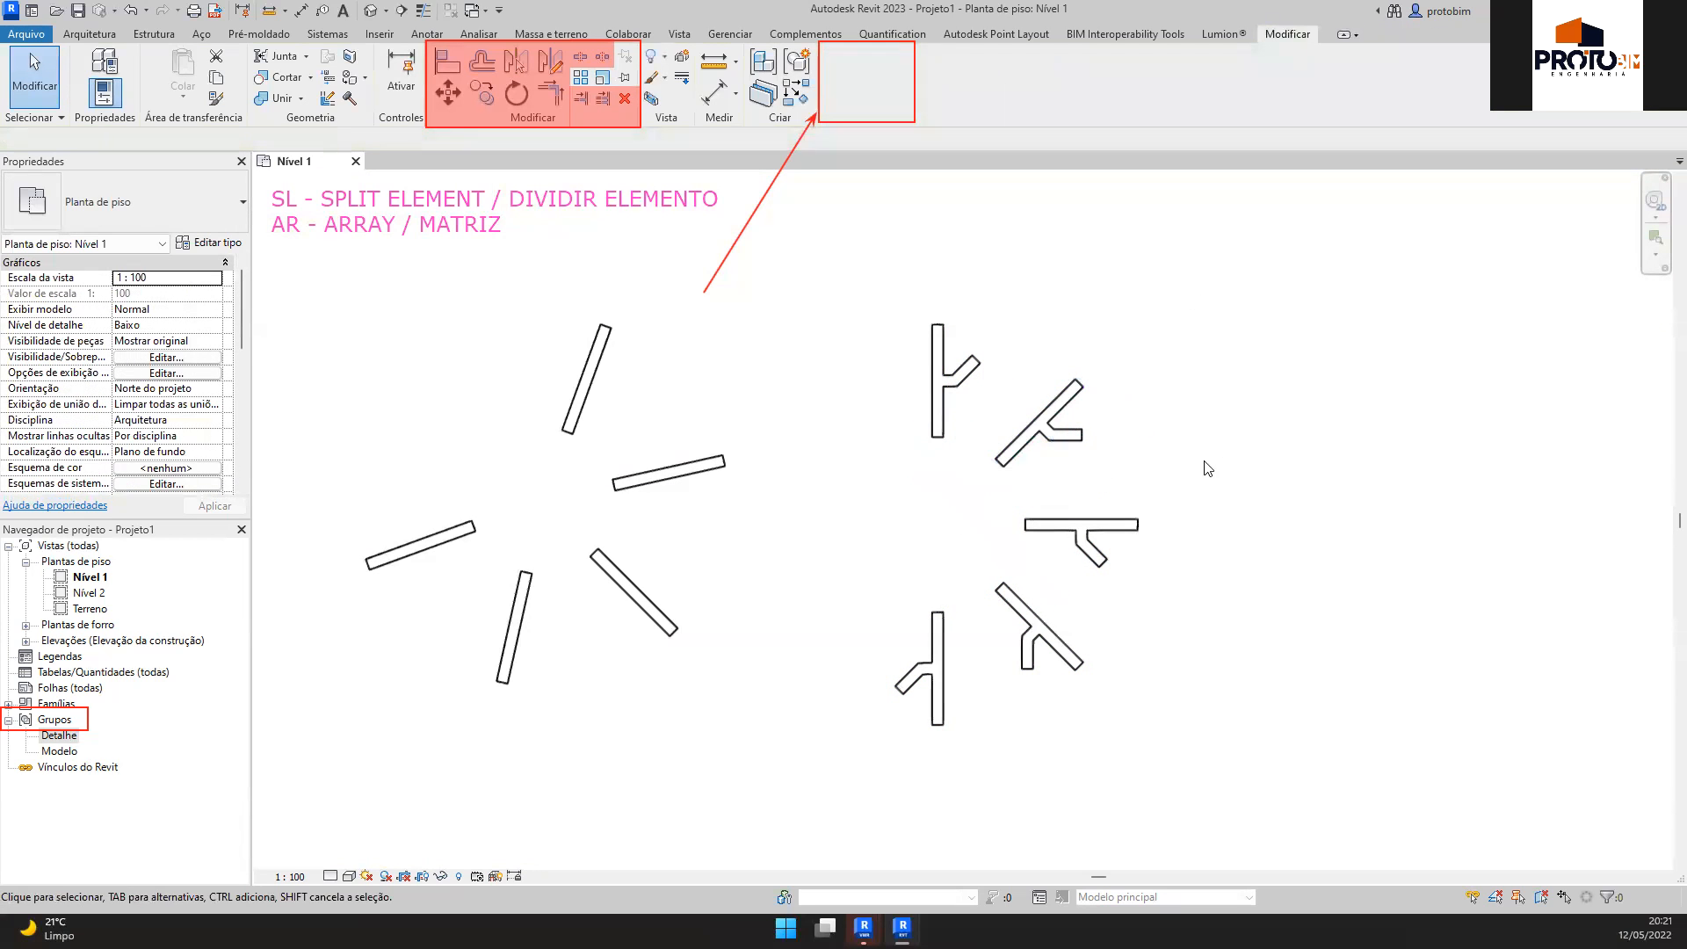